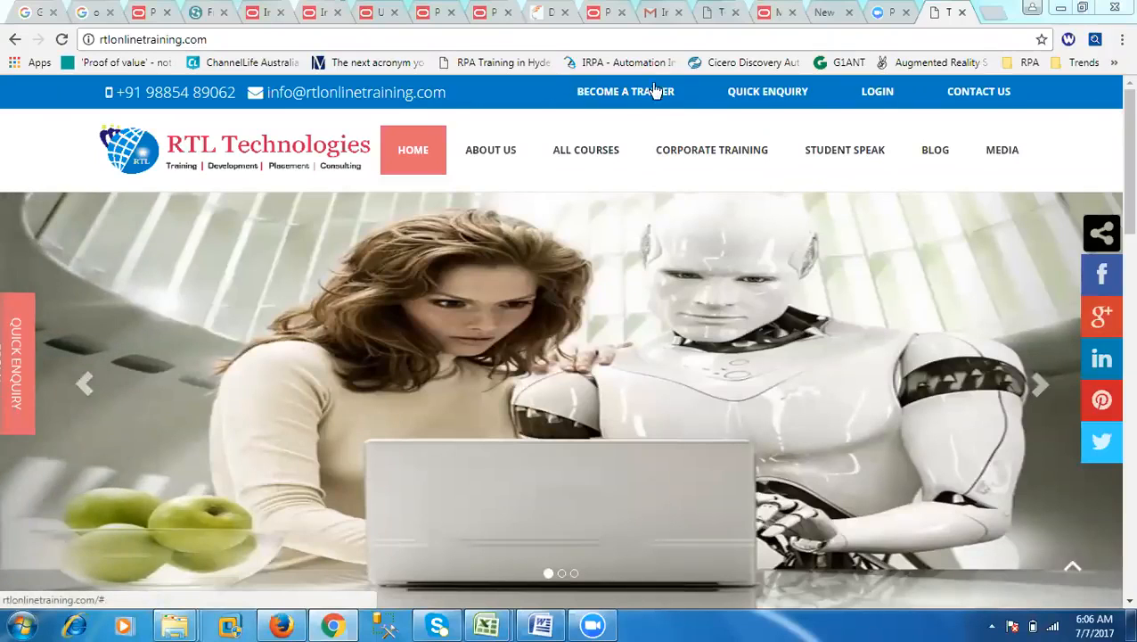
# Step: Open the AWS site in a new browser tab from the bookmark saved in the RPA folder
pyautogui.click(991, 12)
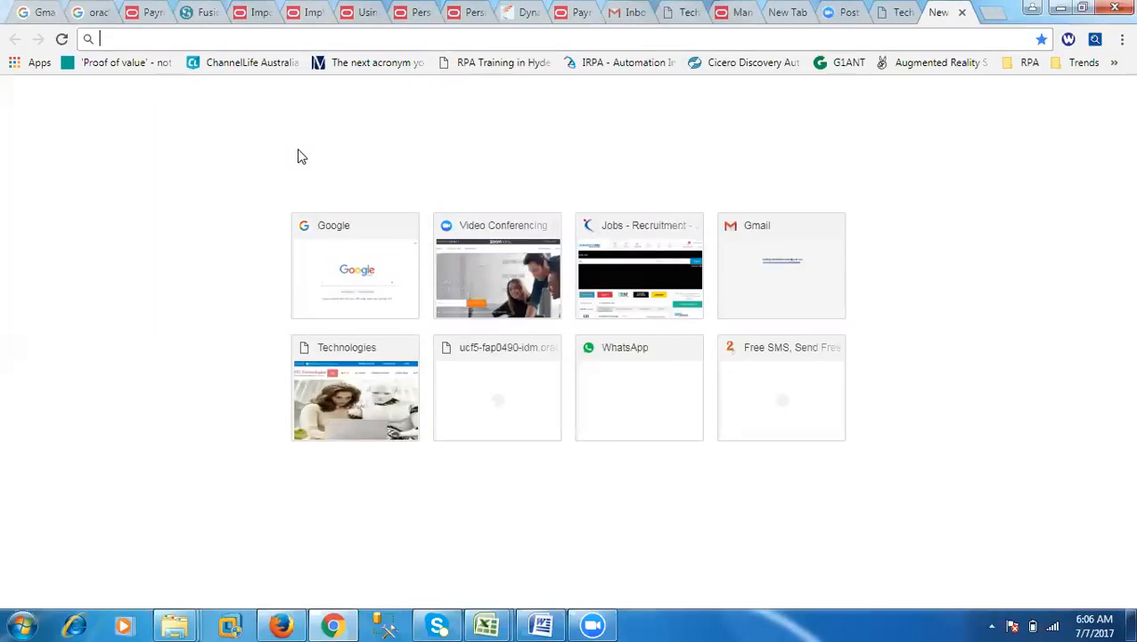
pyautogui.click(1121, 39)
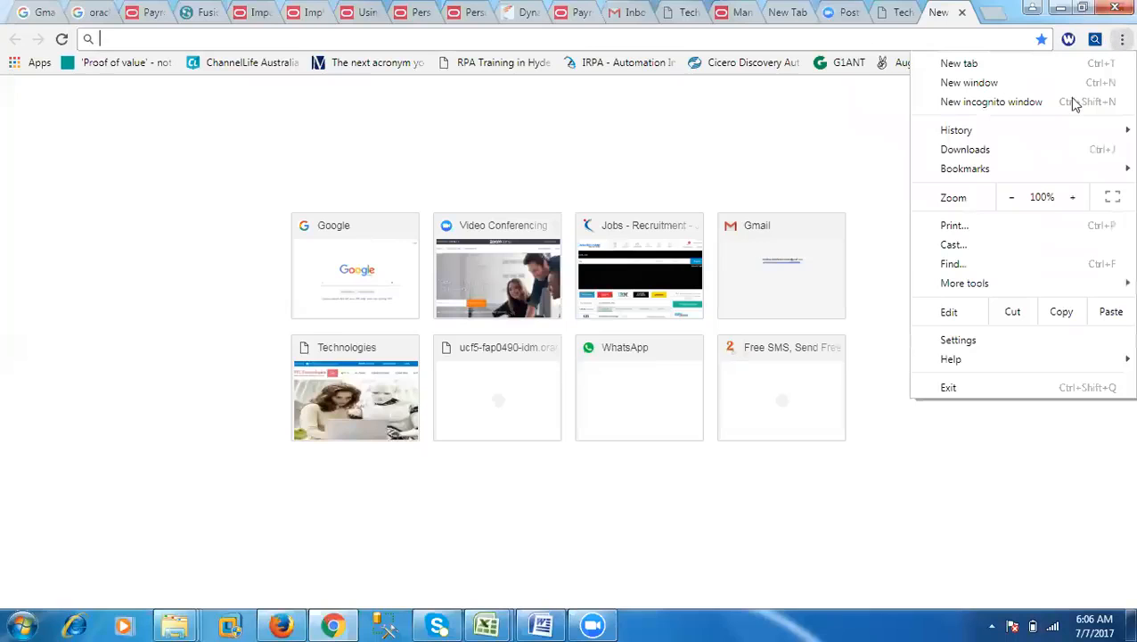
pyautogui.moveTo(981, 171)
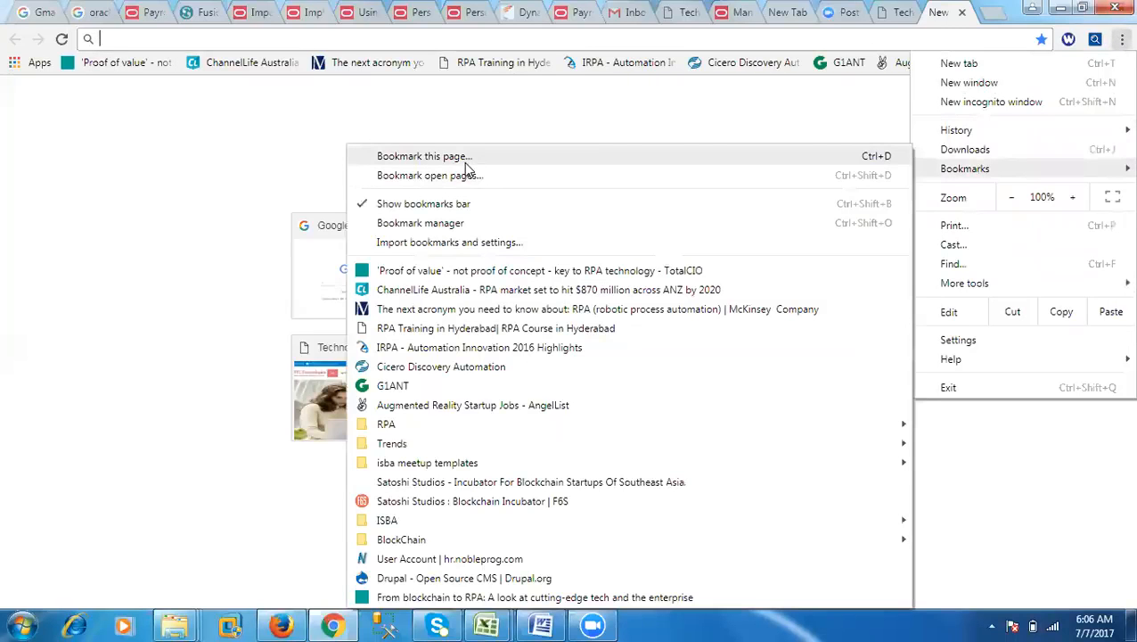
pyautogui.moveTo(392, 424)
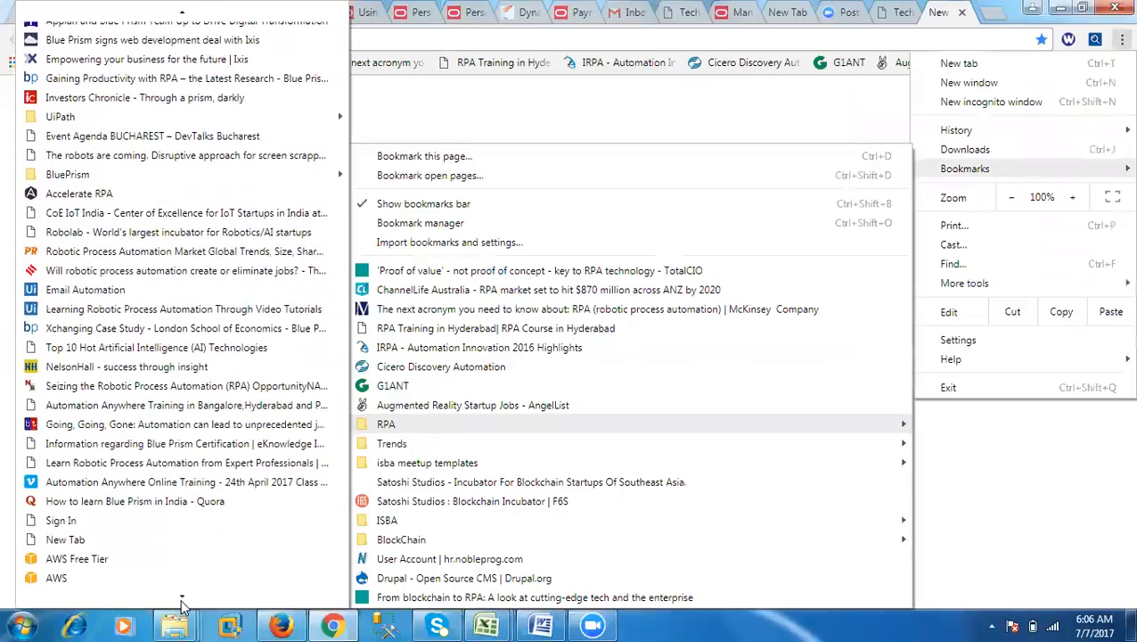
pyautogui.click(160, 577)
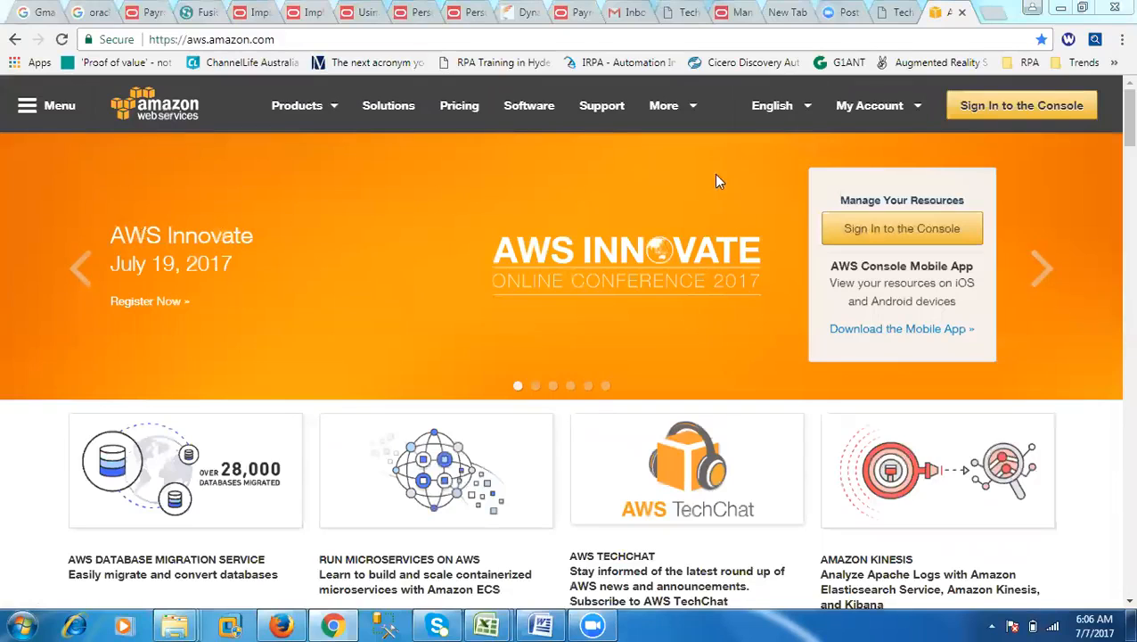
# Step: Enter the AWS console, go to the EC2 service and open its list of running instances
pyautogui.click(1022, 113)
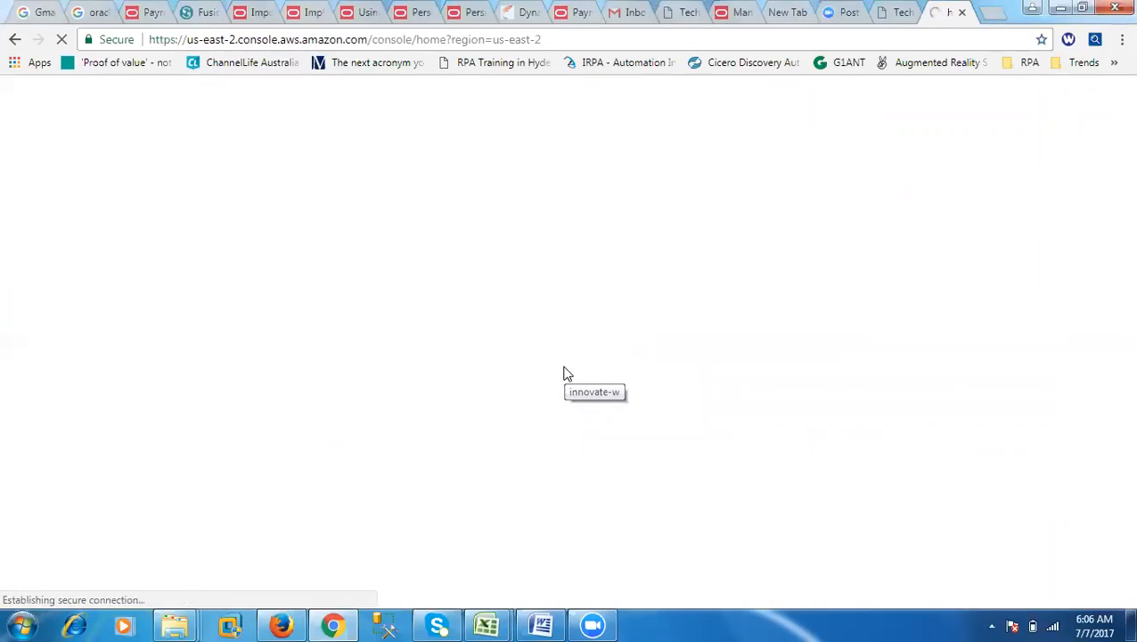
pyautogui.click(331, 433)
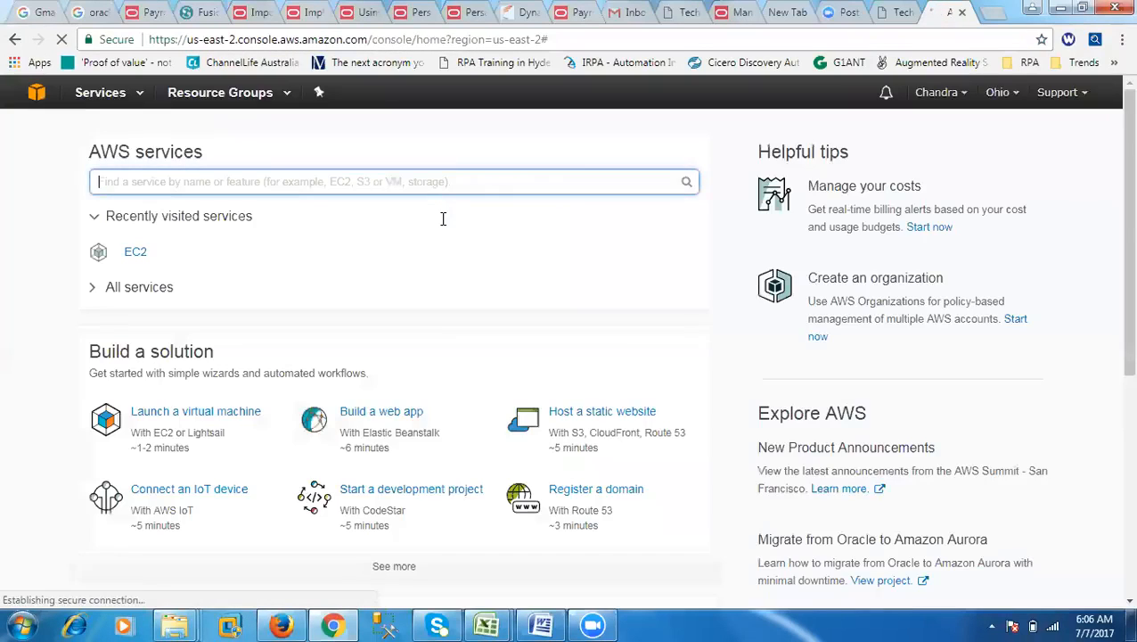
pyautogui.click(135, 253)
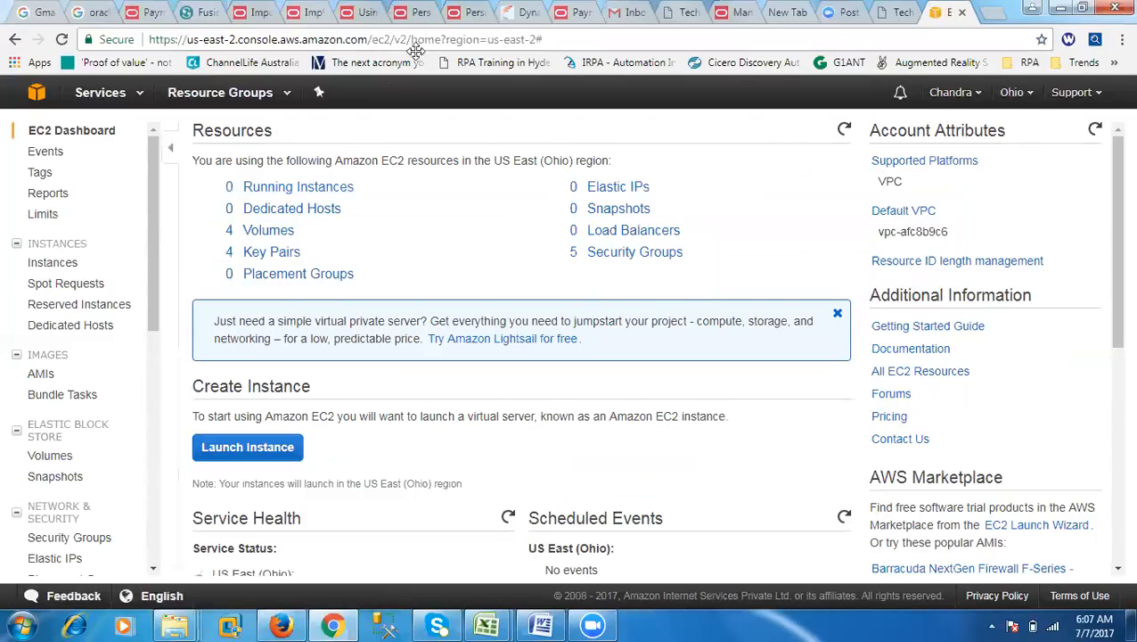
pyautogui.click(267, 188)
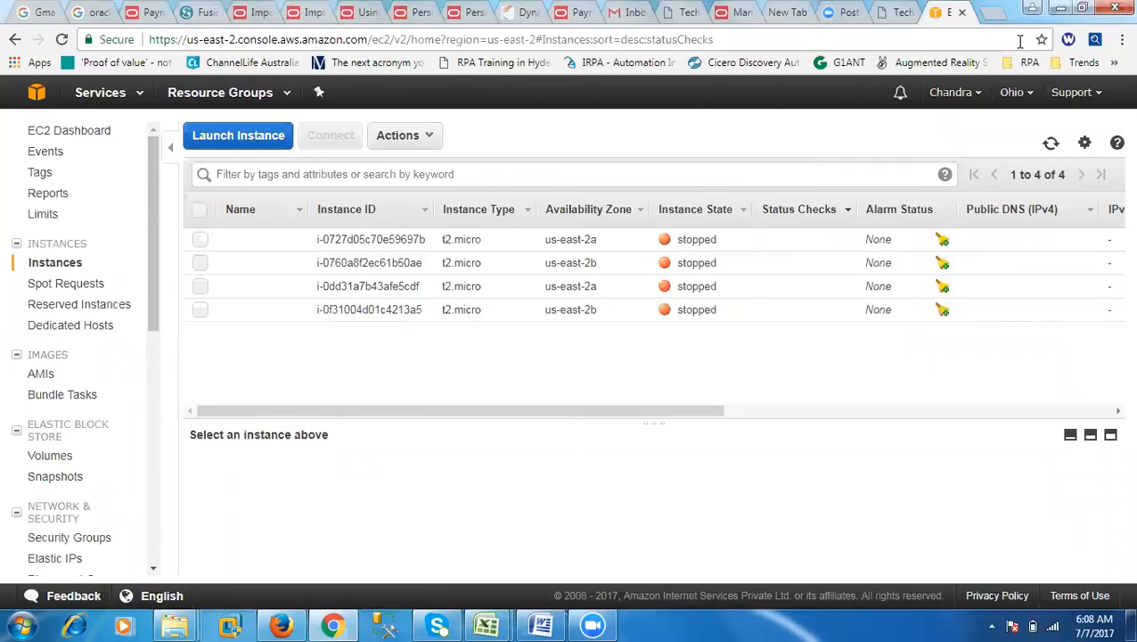
# Step: Search Google for AWS in a new tab and review the 12-month free offer and the Amazon EC2 result
pyautogui.hotkey('ctrl', 't')
pyautogui.write('goo')
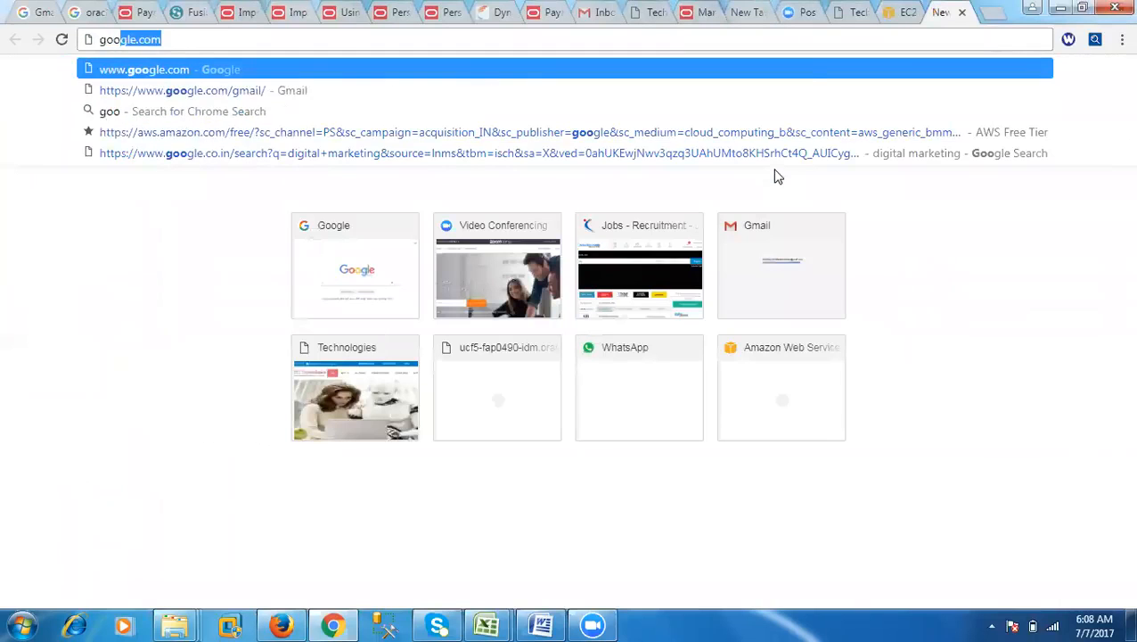
pyautogui.press('Return')
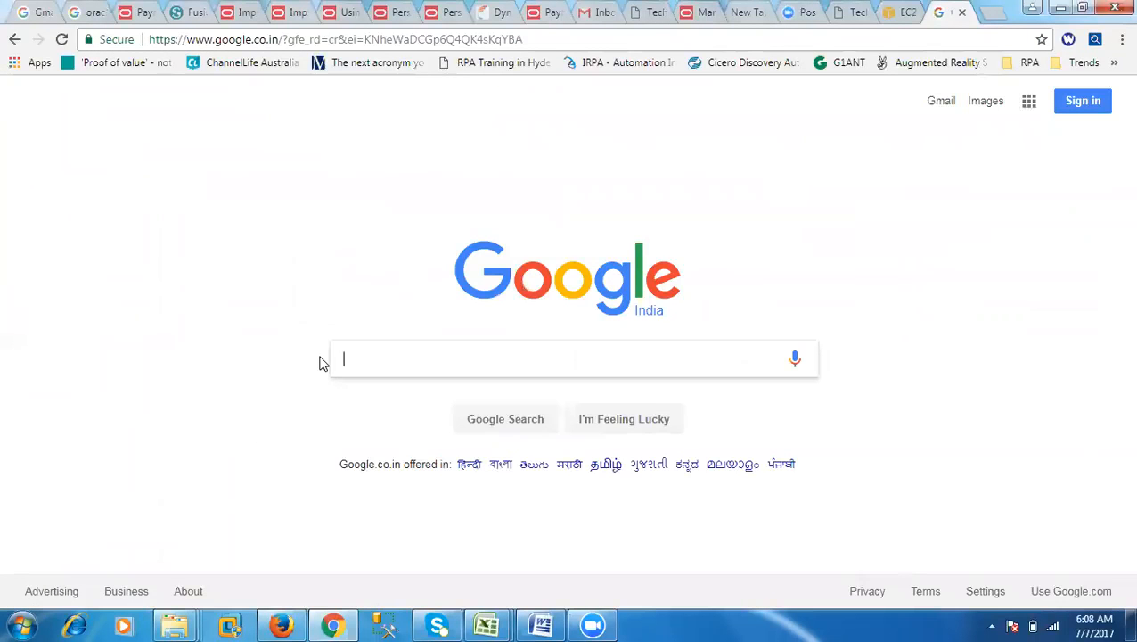
pyautogui.write('AWS')
pyautogui.press('Return')
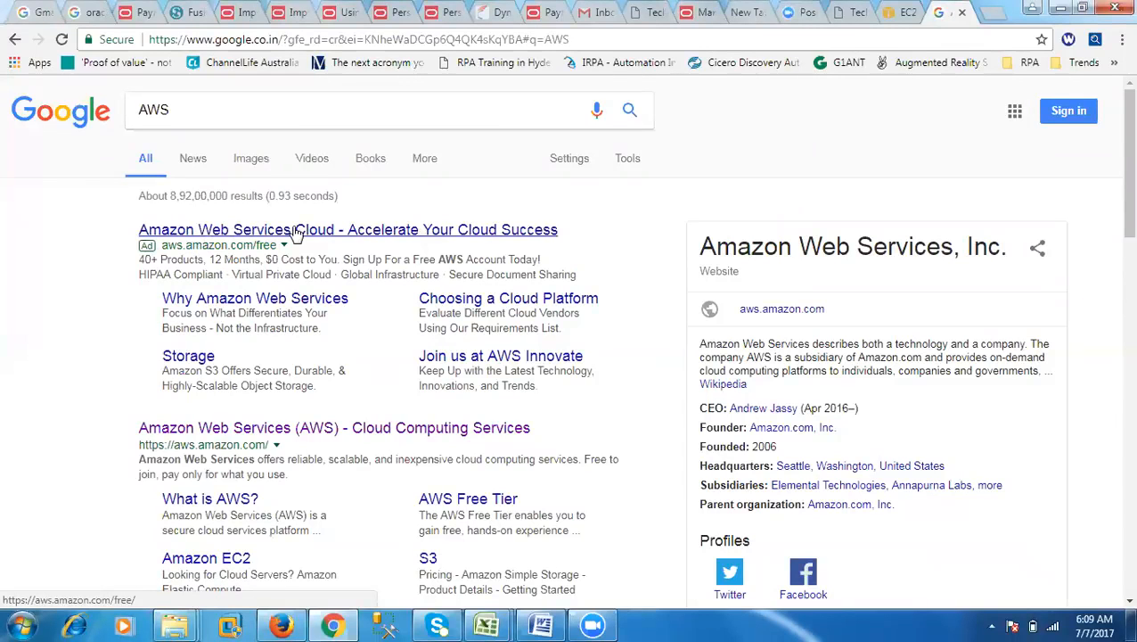
pyautogui.moveTo(208, 260); pyautogui.dragTo(340, 256)
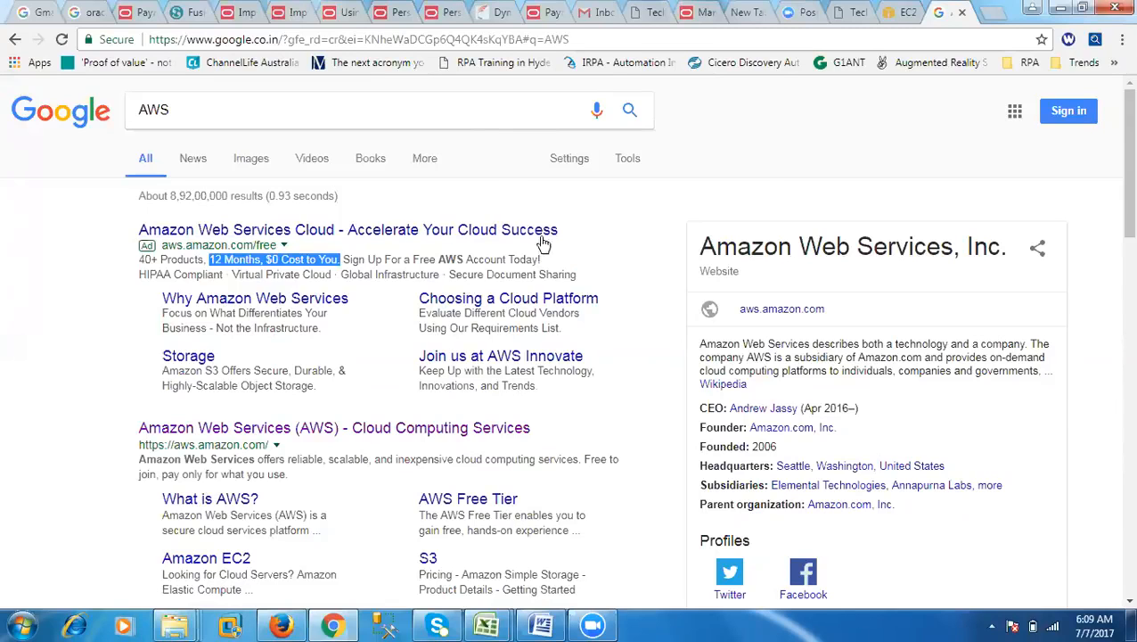
pyautogui.click(903, 13)
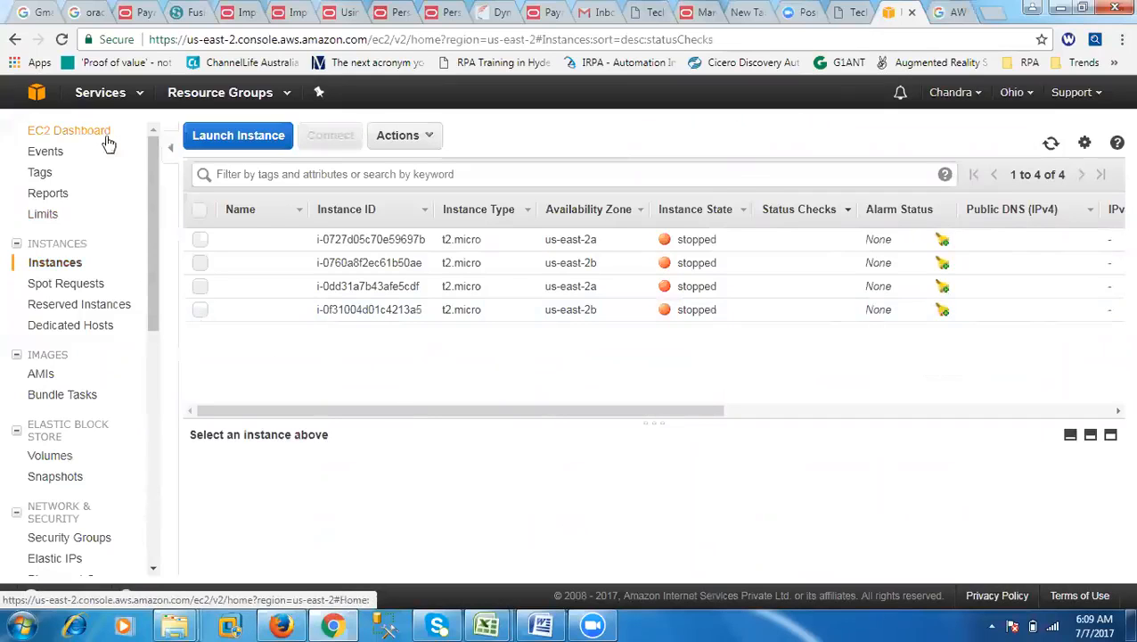
pyautogui.click(950, 12)
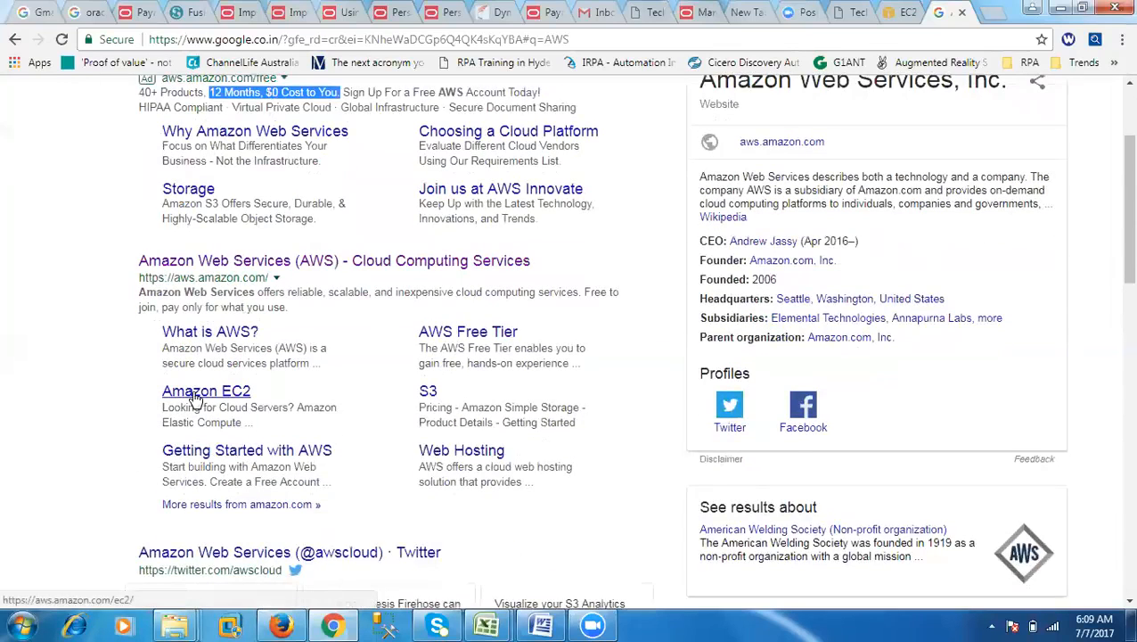
# Step: Return to the EC2 console, start launching an instance and select the Microsoft Windows Server 2016 Base image
pyautogui.click(898, 16)
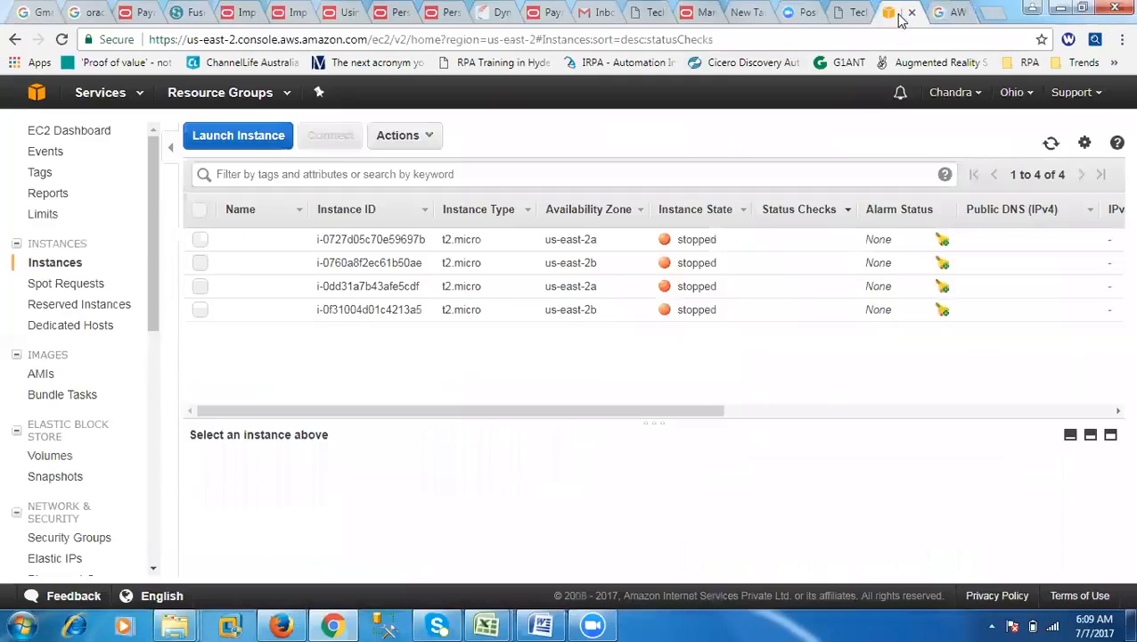
pyautogui.moveTo(152, 299); pyautogui.dragTo(148, 221)
pyautogui.click(218, 146)
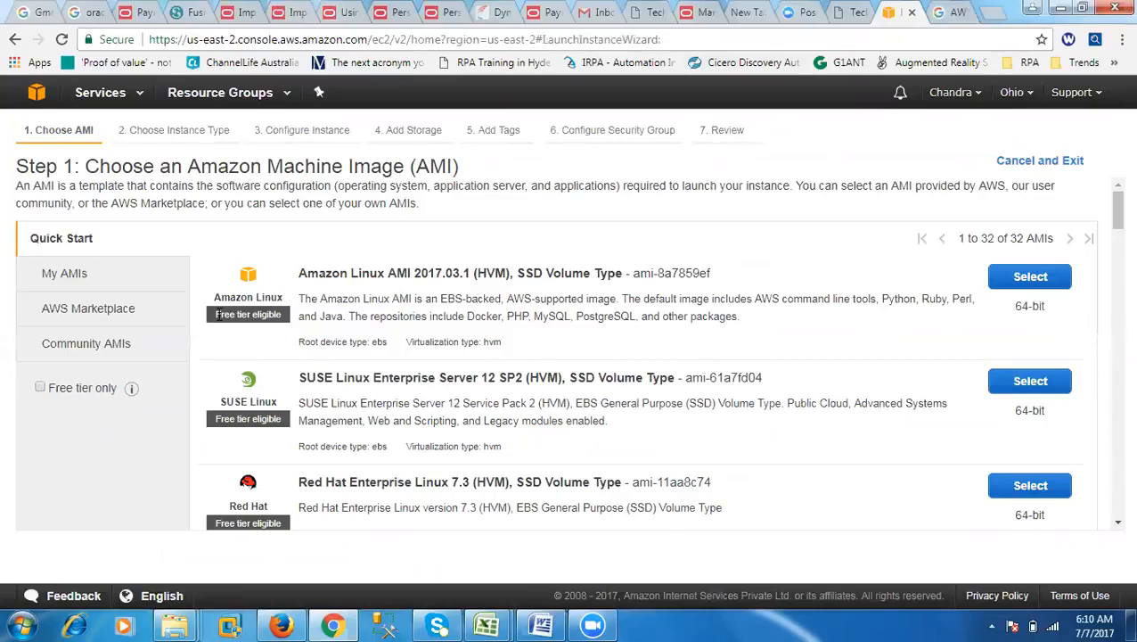
pyautogui.scroll(-2, 283, 406)
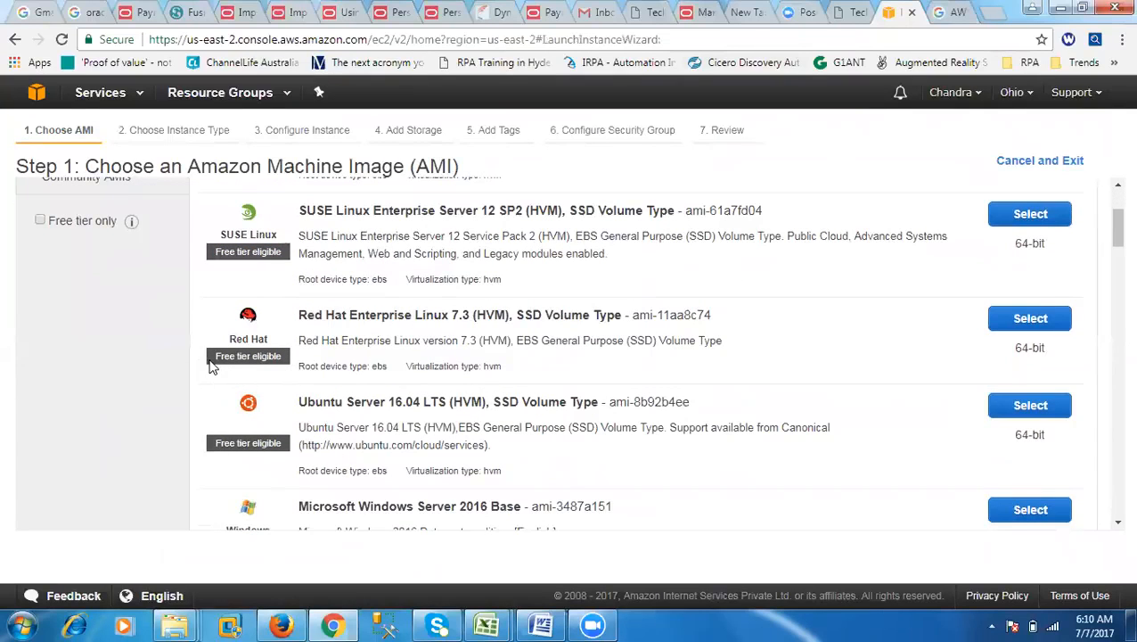
pyautogui.moveTo(211, 366); pyautogui.dragTo(295, 359)
pyautogui.scroll(-3, 295, 467)
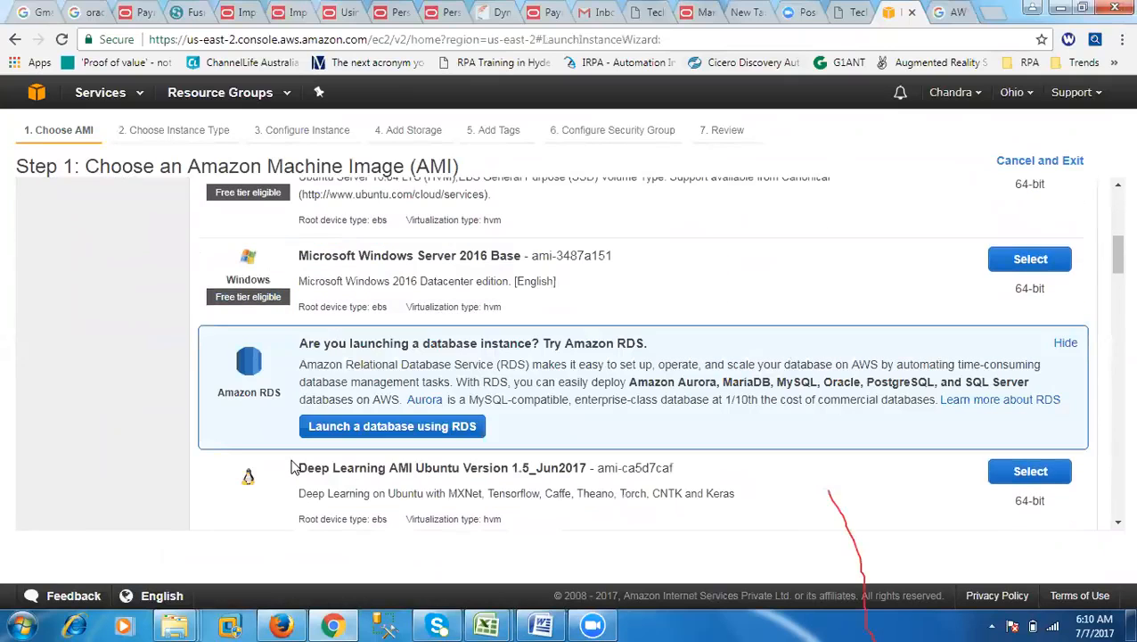
pyautogui.moveTo(217, 303); pyautogui.dragTo(283, 303)
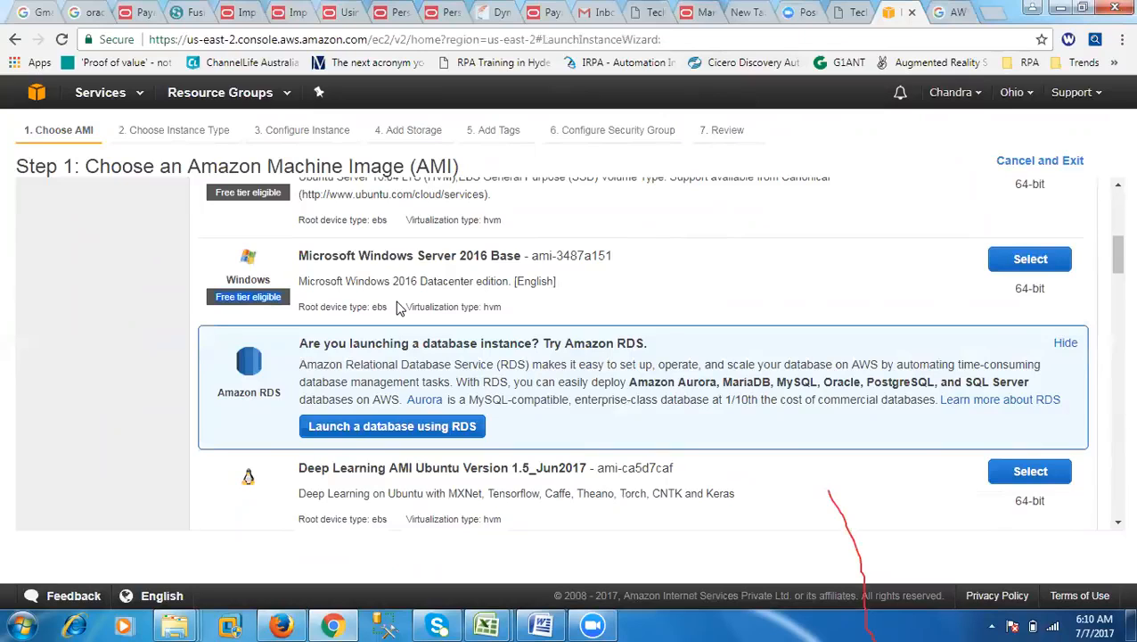
pyautogui.click(1032, 261)
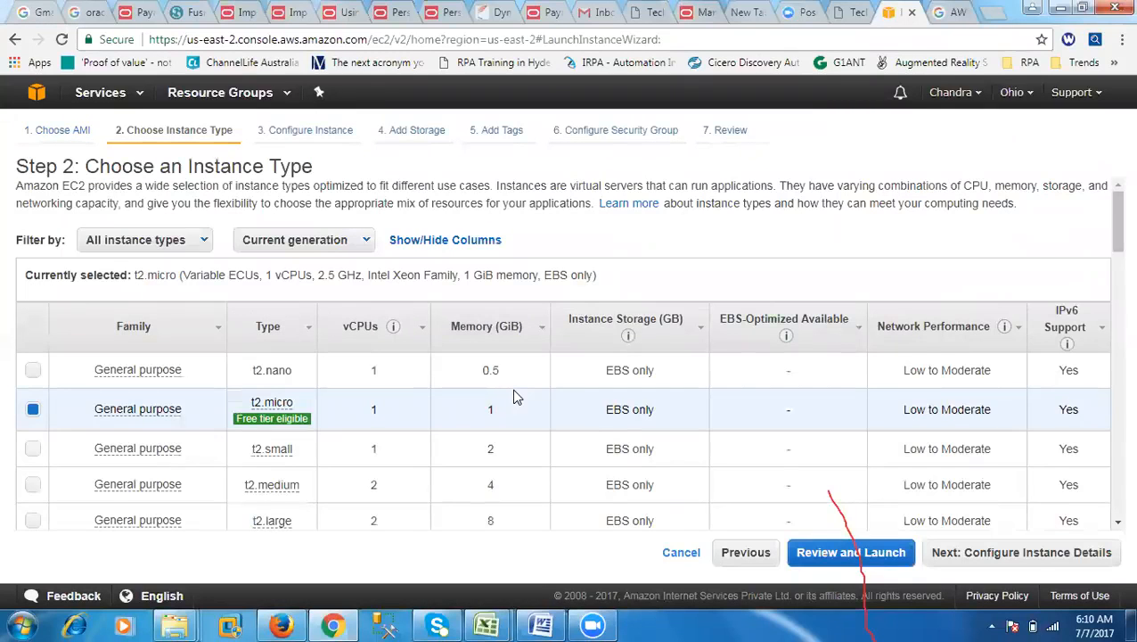
# Step: Keep the free-tier t2.micro instance type and proceed to the launch review
pyautogui.moveTo(86, 165); pyautogui.dragTo(324, 166)
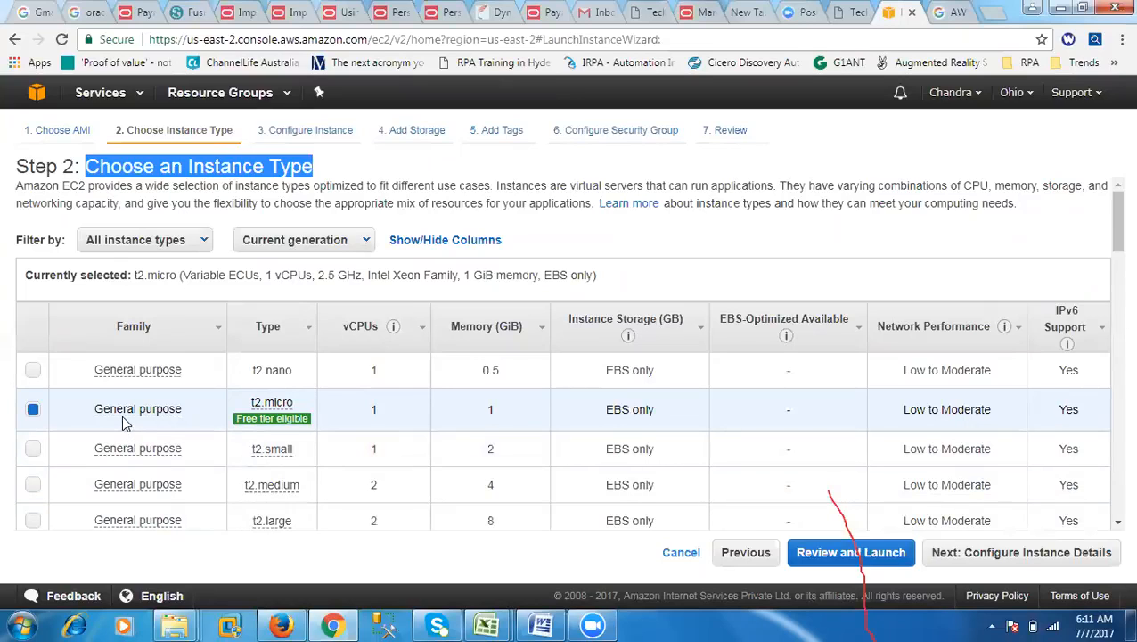
pyautogui.moveTo(285, 419)
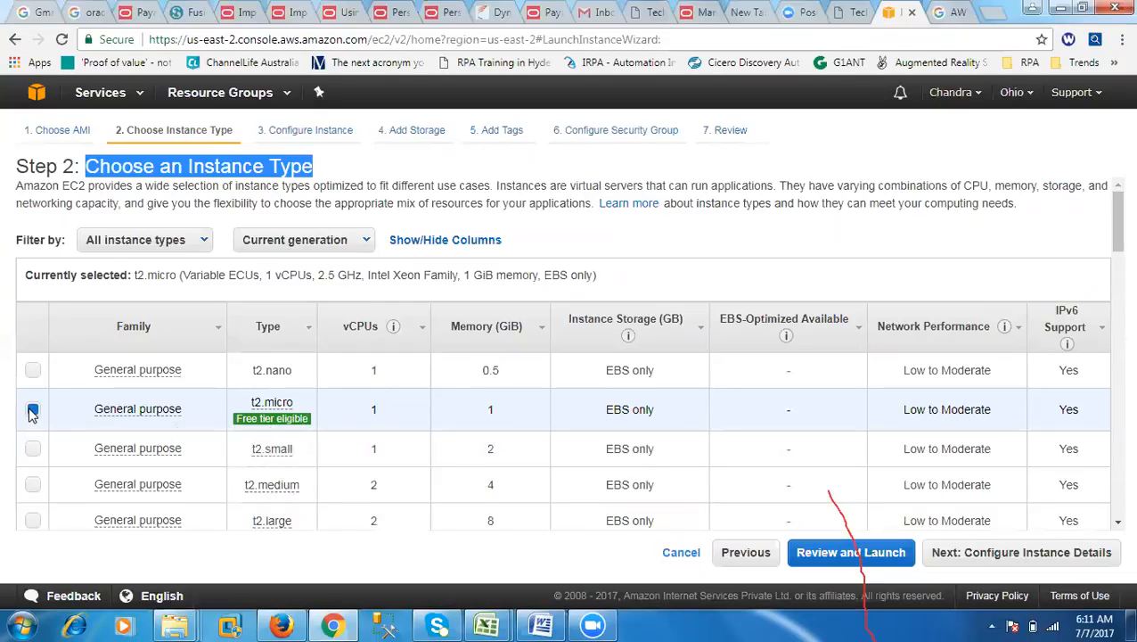
pyautogui.click(848, 553)
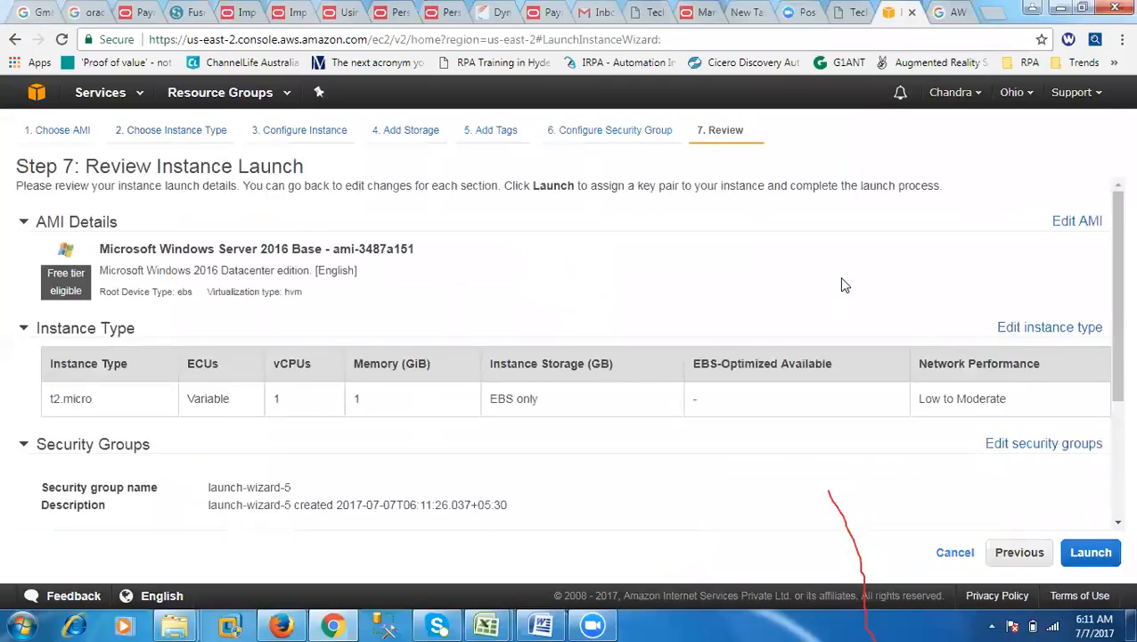
# Step: Confirm the reviewed launch and choose to create a new key pair instead of using an existing one
pyautogui.click(1088, 554)
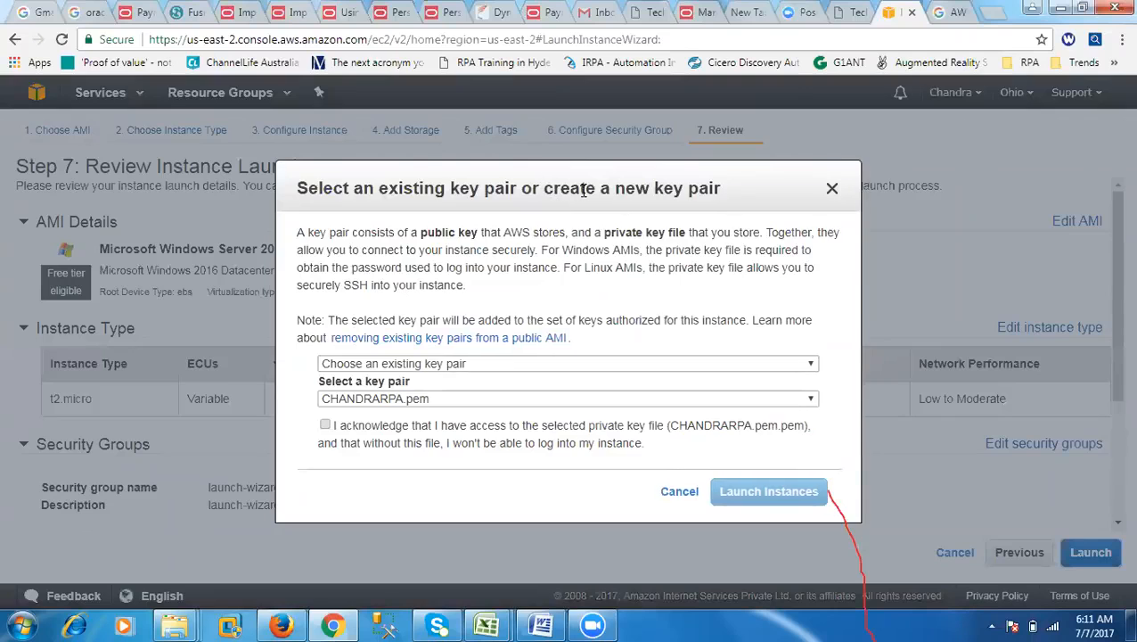
pyautogui.moveTo(583, 190); pyautogui.dragTo(660, 189)
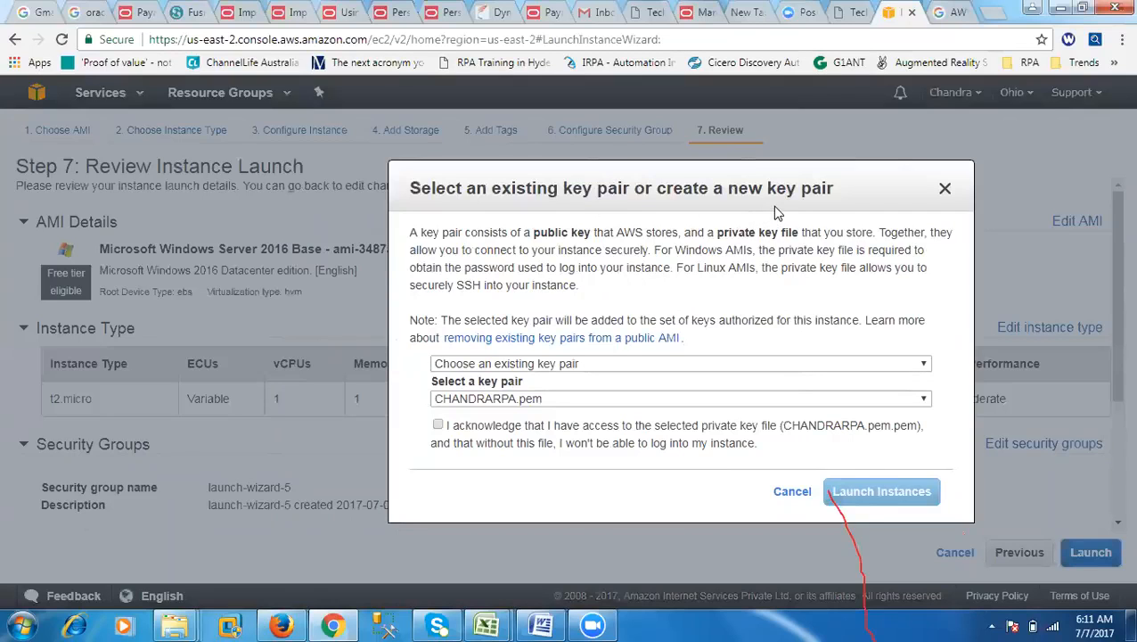
pyautogui.moveTo(647, 185); pyautogui.dragTo(595, 116)
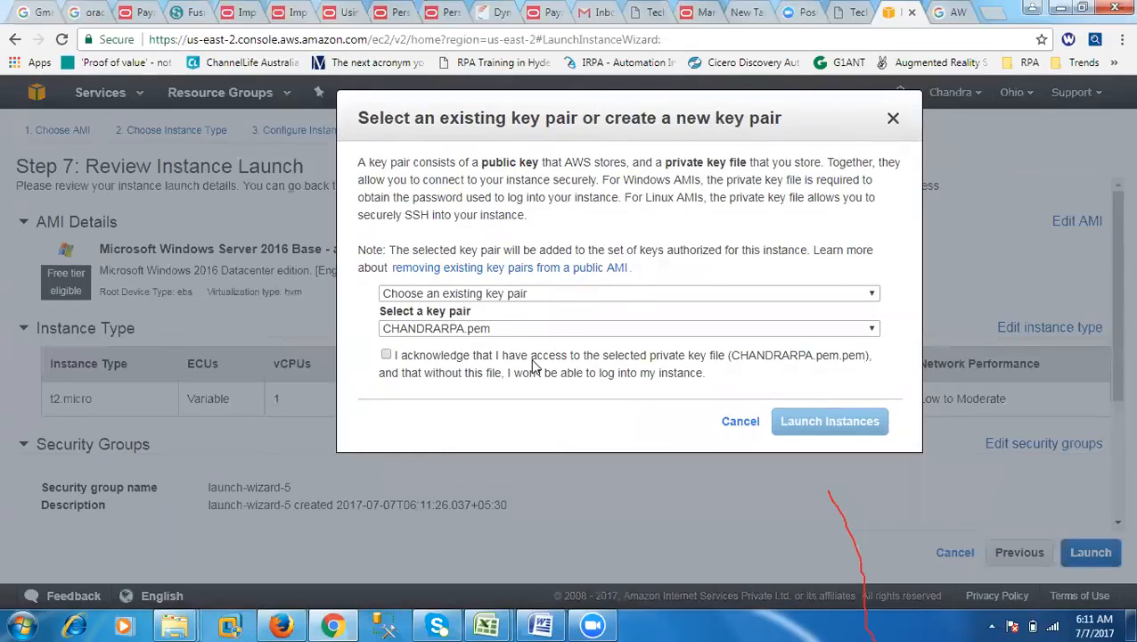
pyautogui.click(516, 329)
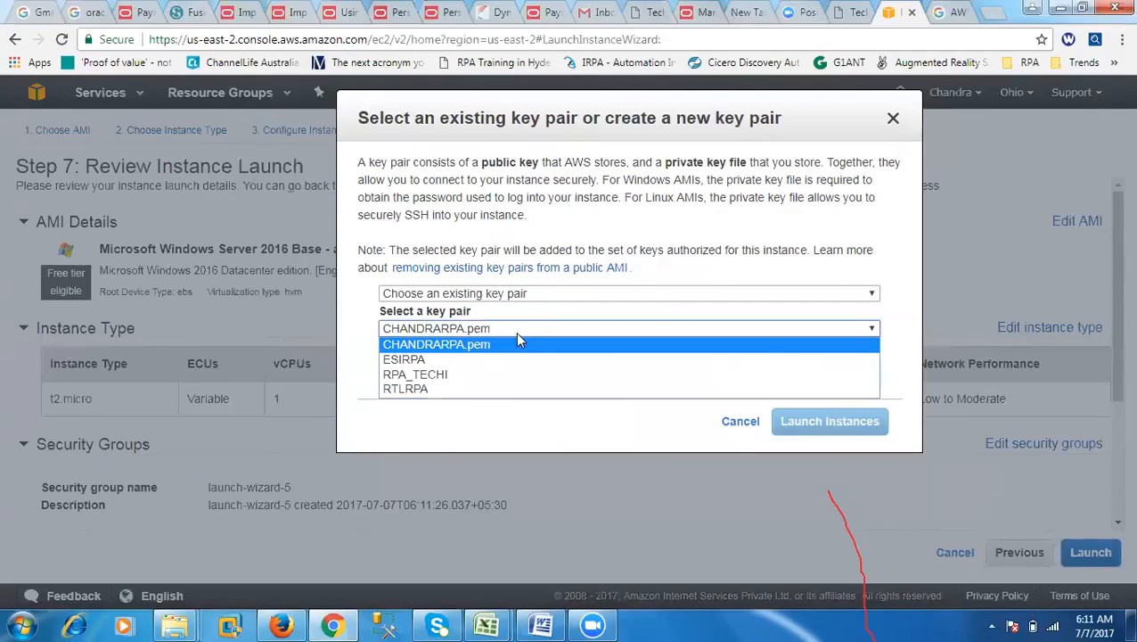
pyautogui.click(519, 342)
pyautogui.click(500, 295)
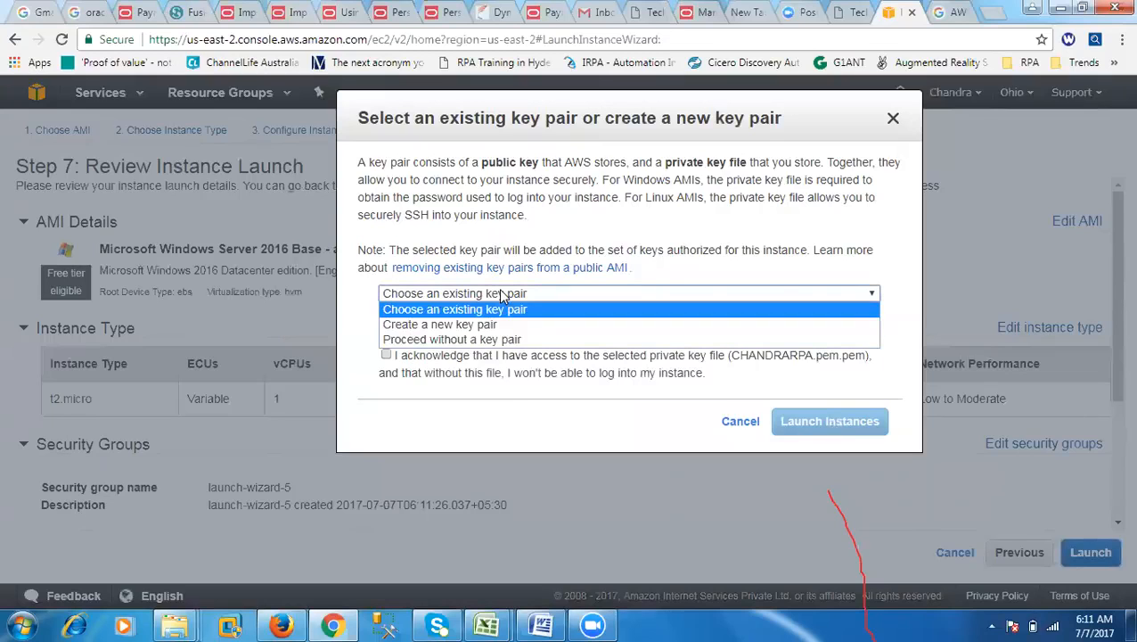
pyautogui.click(465, 325)
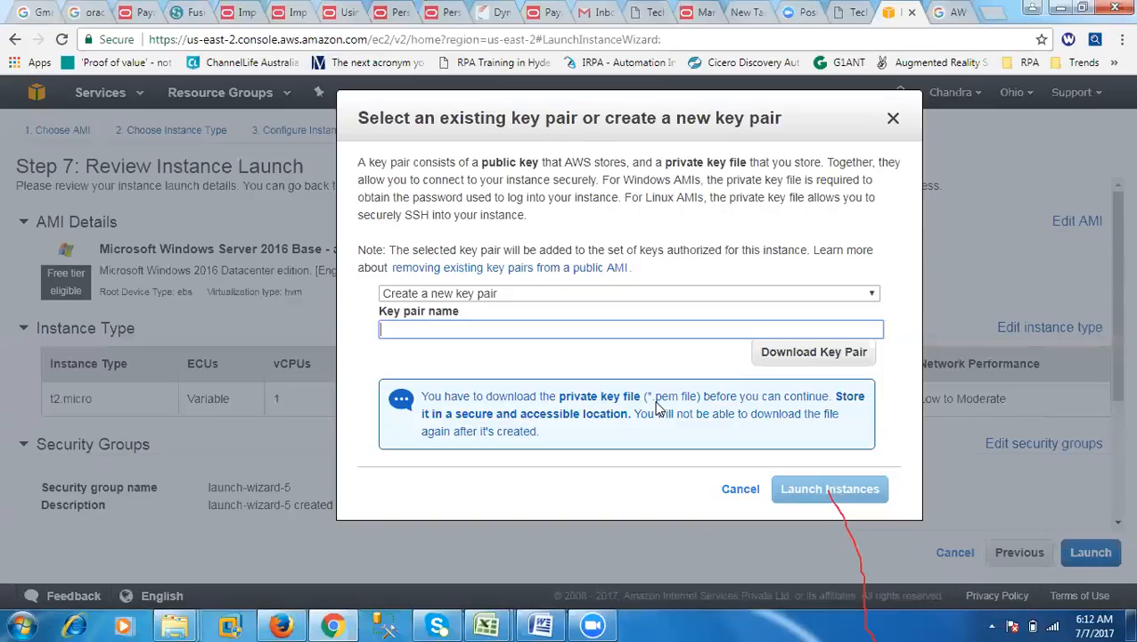
# Step: Name the new key pair RTL6AM, download its private key file and launch the instance
pyautogui.write('RTL6AM')
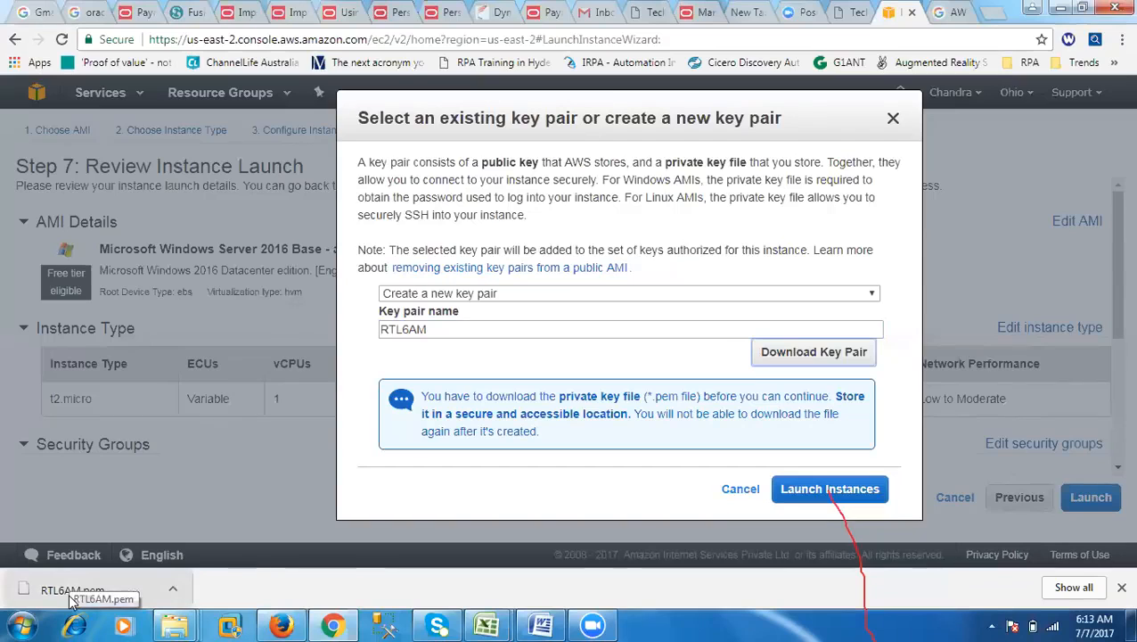
pyautogui.click(829, 490)
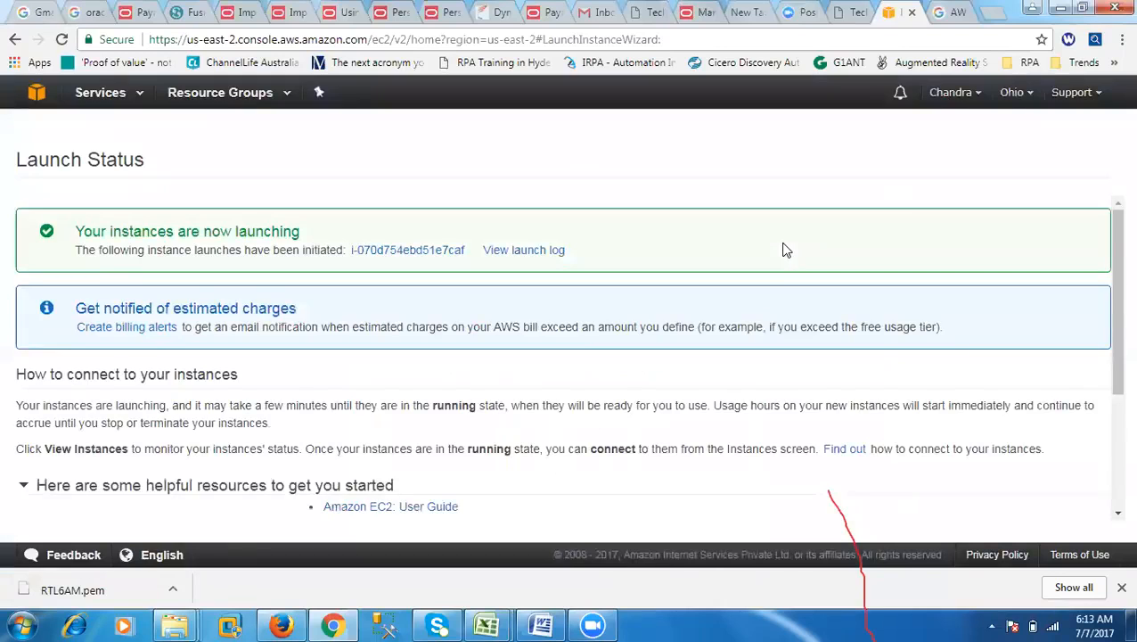
# Step: Review the launch status message and open the newly launched instance in the instances list
pyautogui.moveTo(80, 234); pyautogui.dragTo(290, 225)
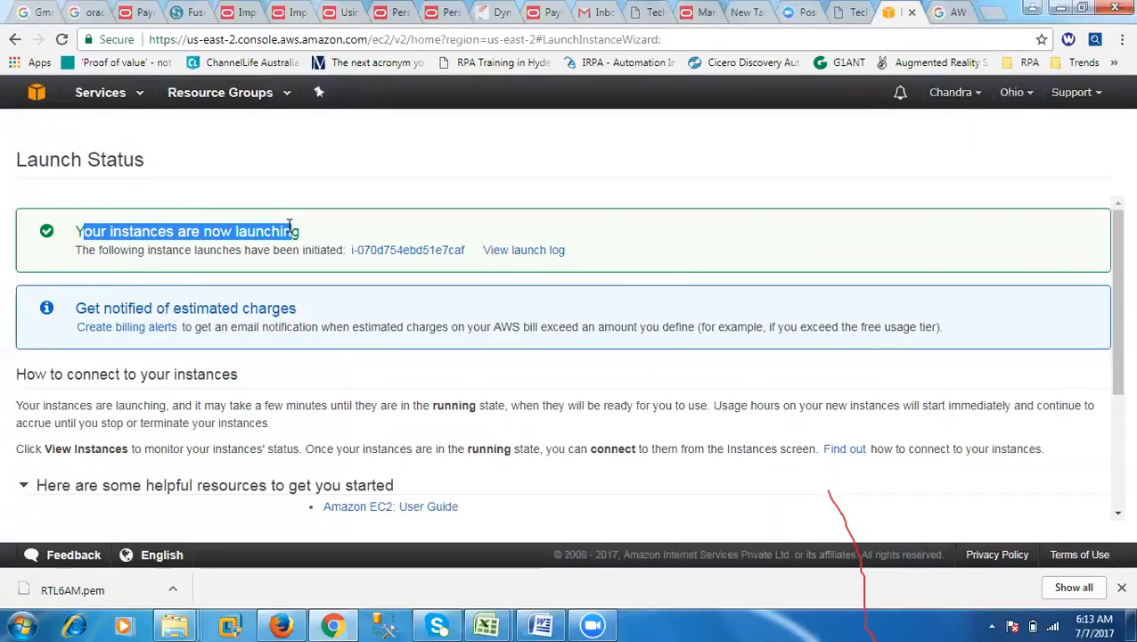
pyautogui.moveTo(75, 251); pyautogui.dragTo(337, 252)
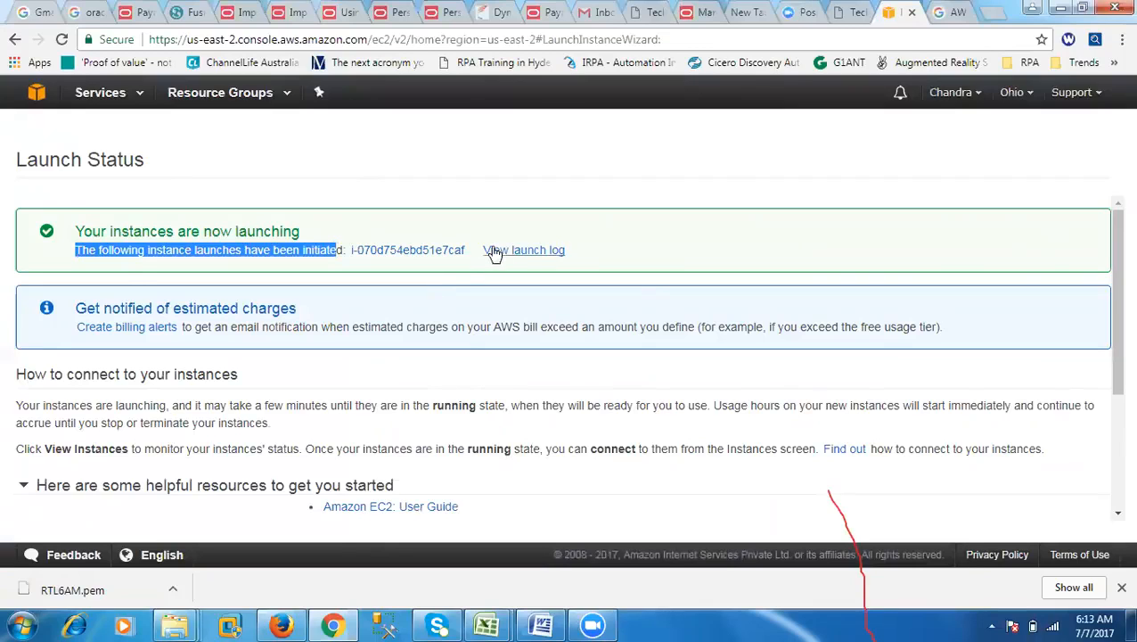
pyautogui.click(419, 256)
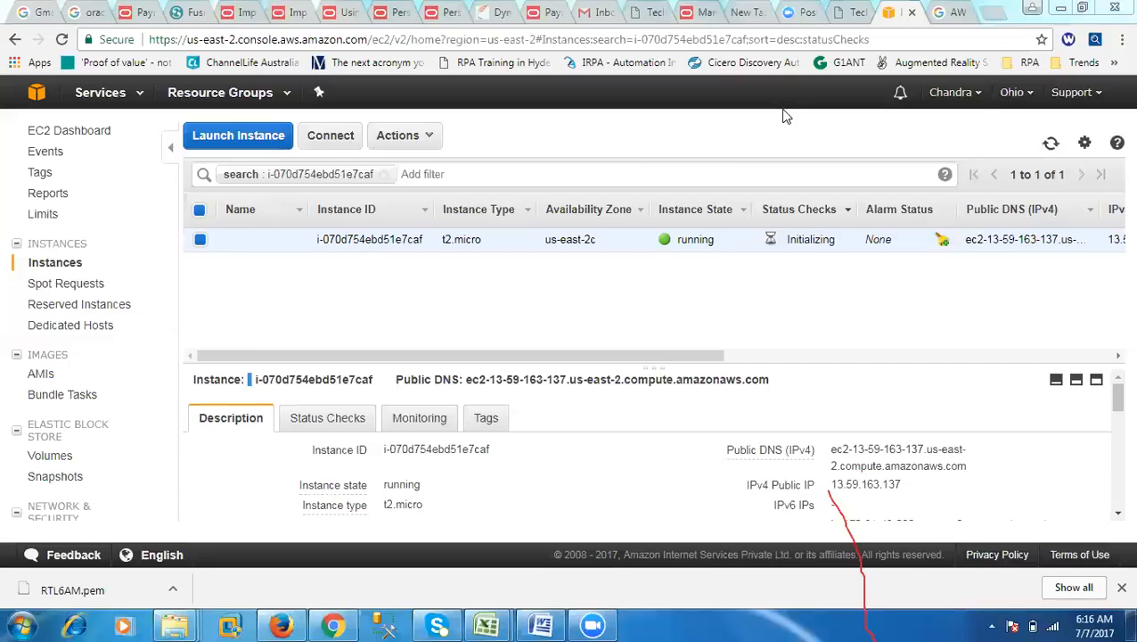
# Step: Write a contact phone number in a new Notepad note, then close the note without saving it
pyautogui.click(22, 627)
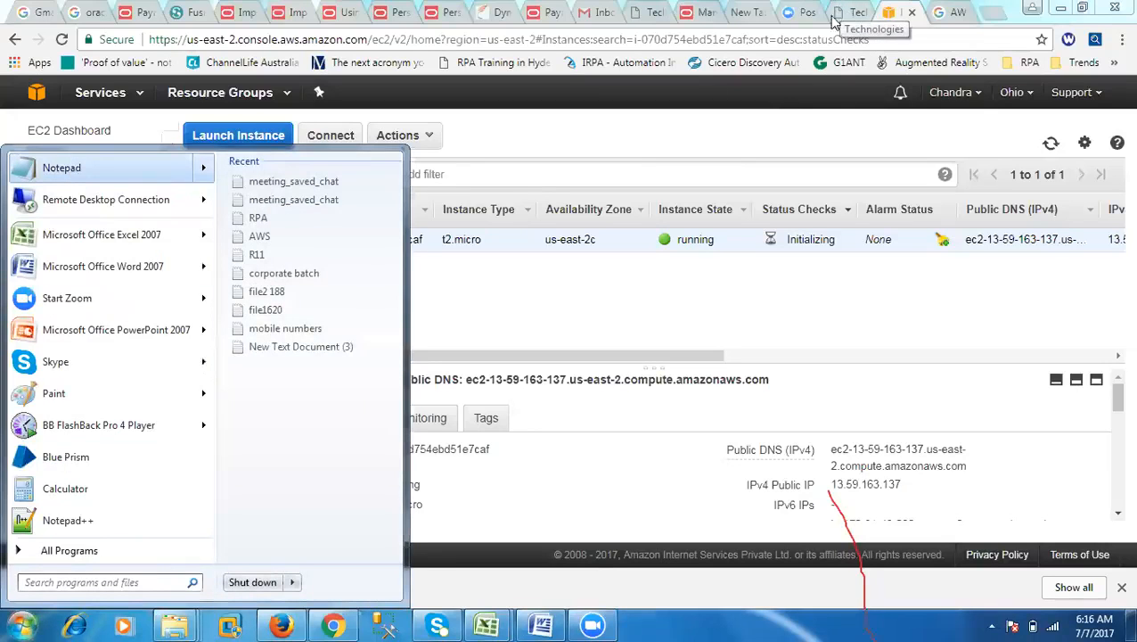
pyautogui.click(108, 173)
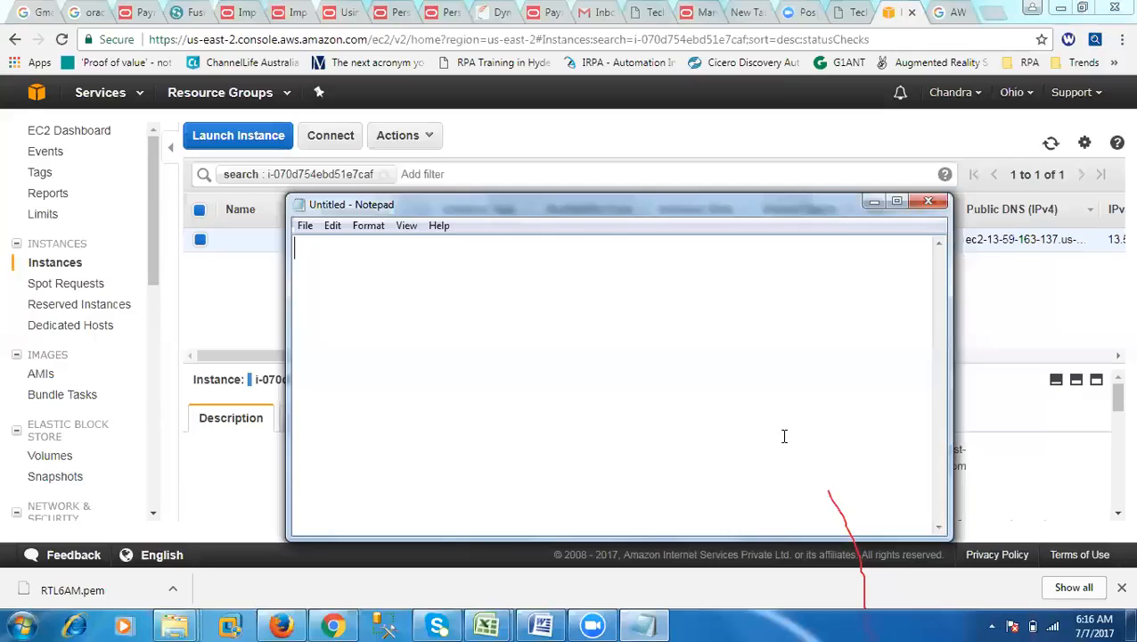
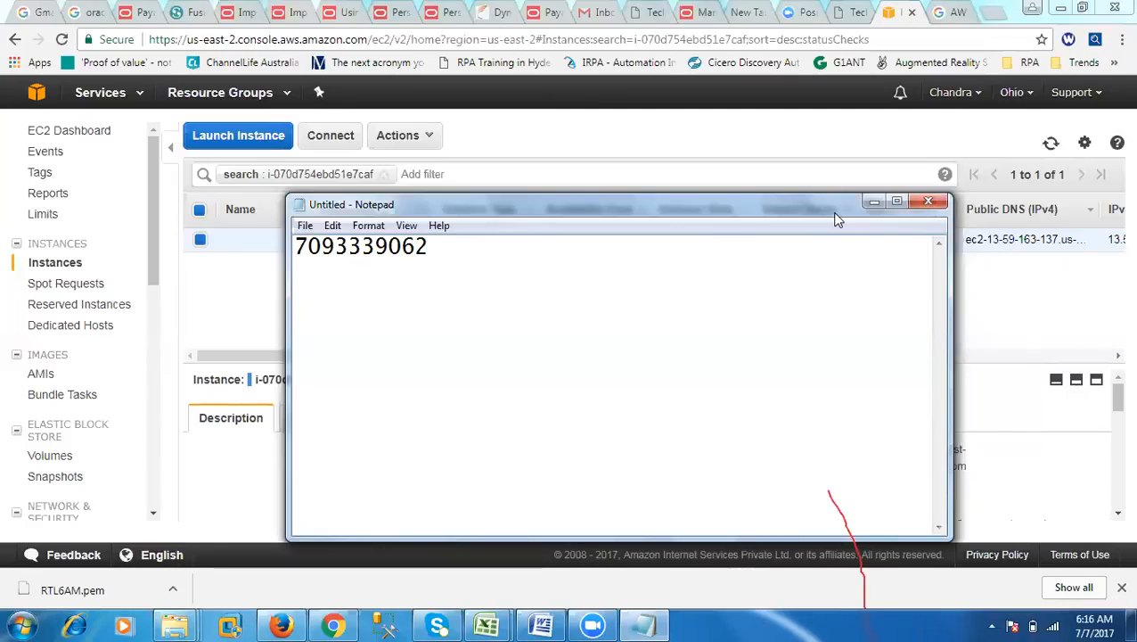
pyautogui.moveTo(837, 219); pyautogui.dragTo(835, 198)
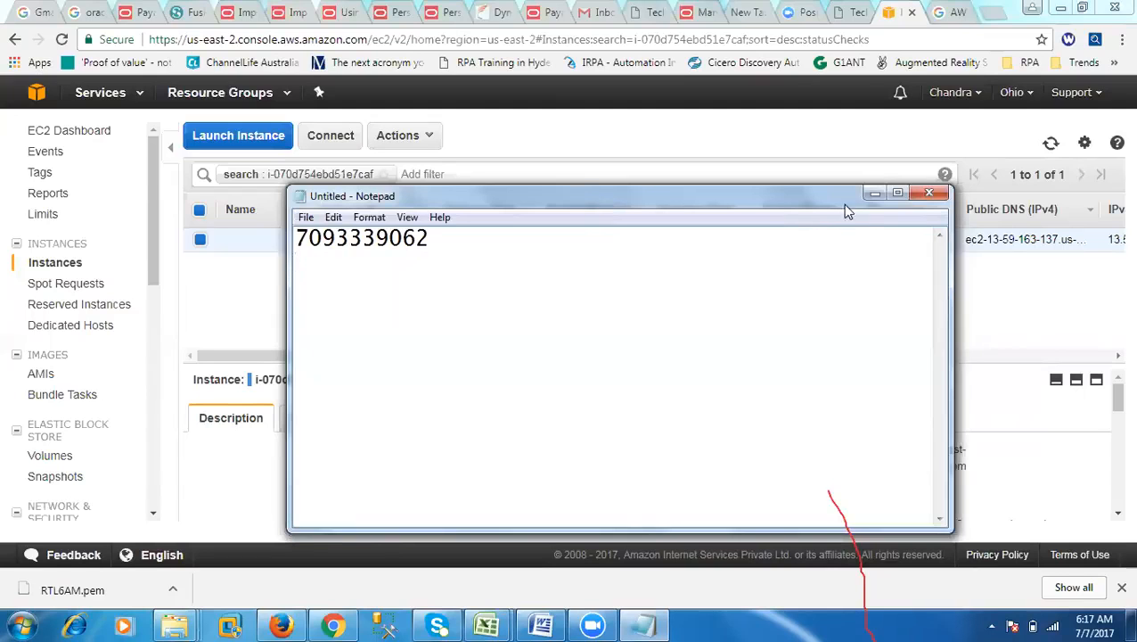
pyautogui.click(874, 196)
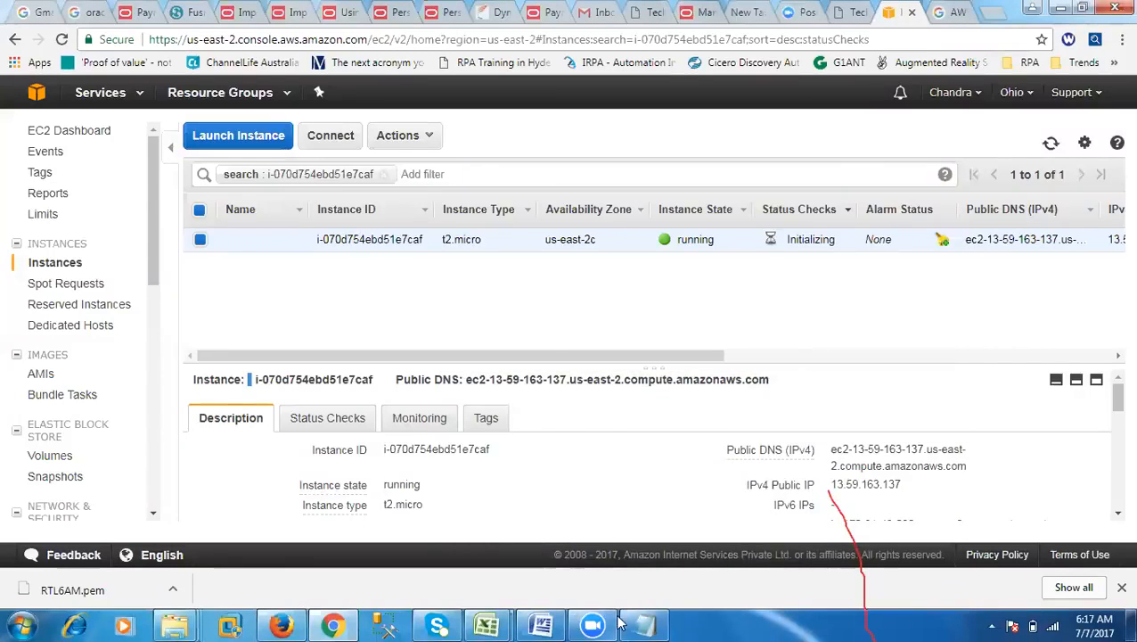
pyautogui.rightClick(645, 623)
pyautogui.click(610, 579)
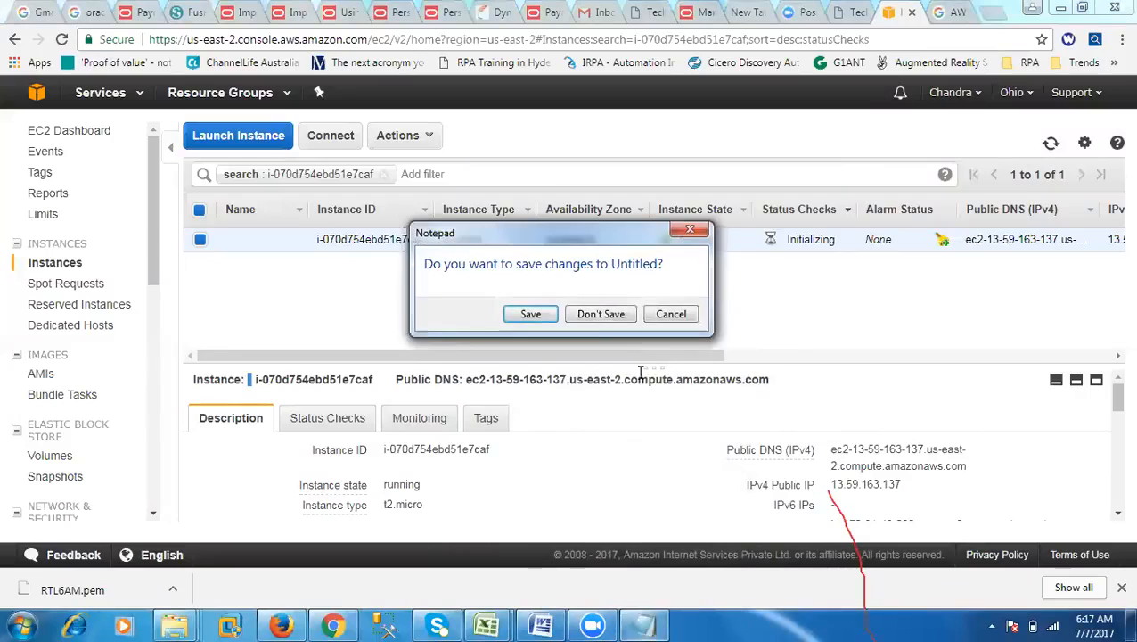
pyautogui.click(603, 313)
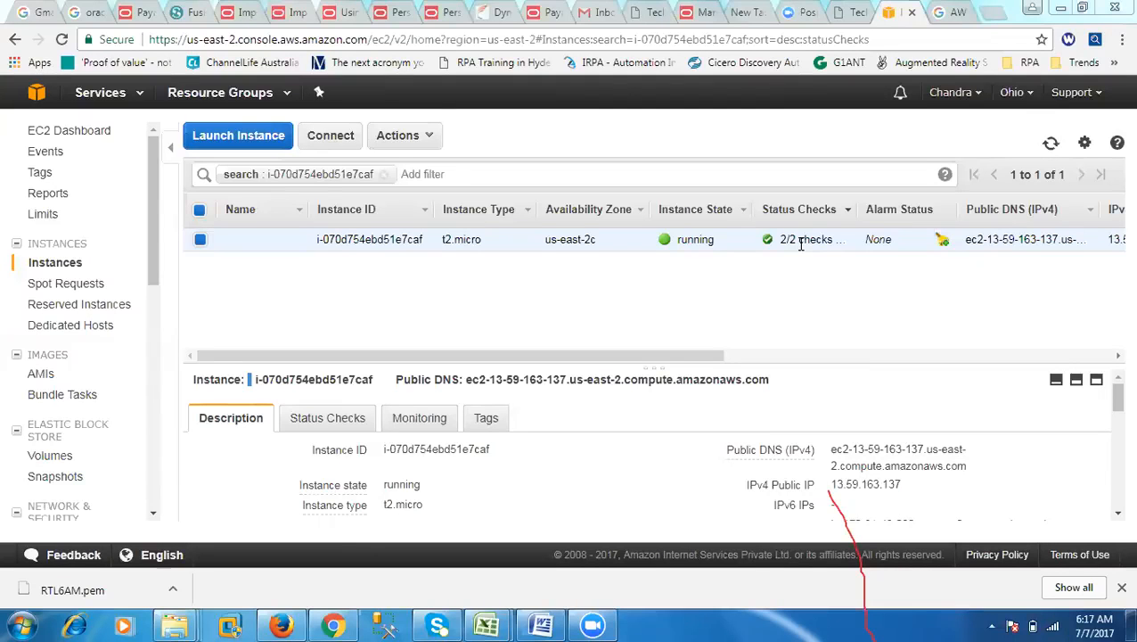
# Step: Open the connection details of the running t2.micro instance and download its remote desktop file
pyautogui.click(200, 240)
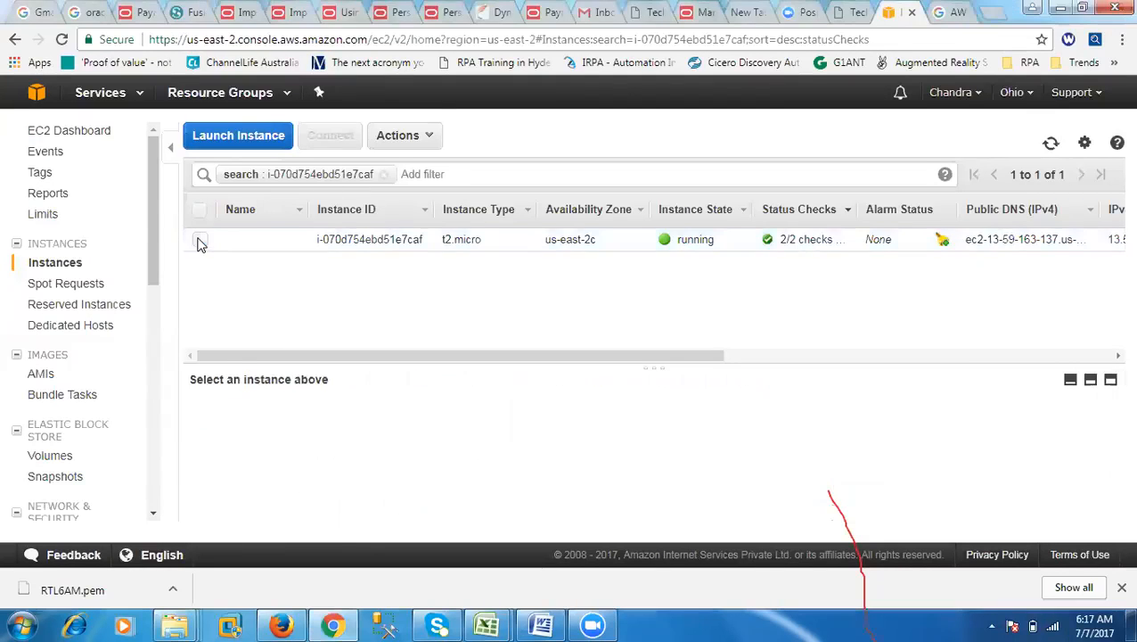
pyautogui.click(201, 241)
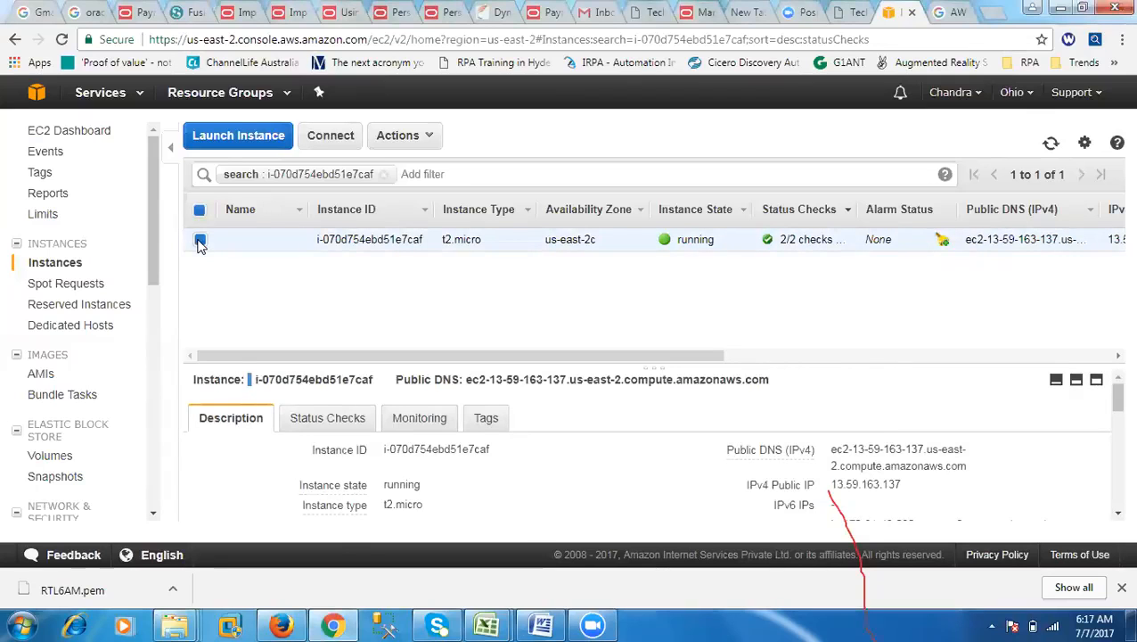
pyautogui.click(340, 143)
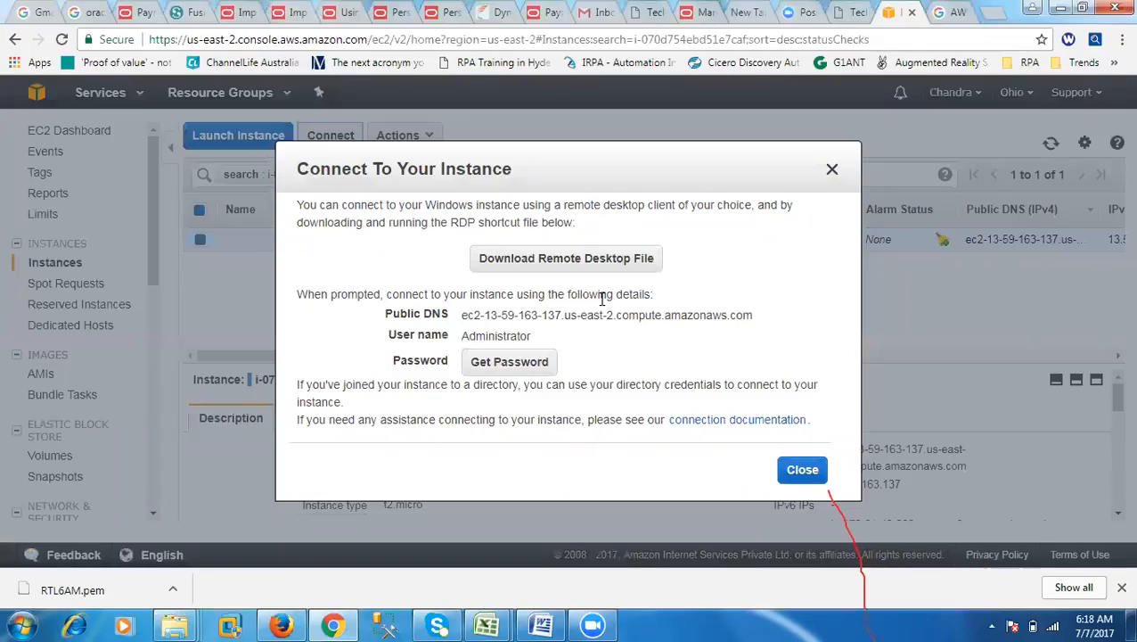
pyautogui.click(557, 259)
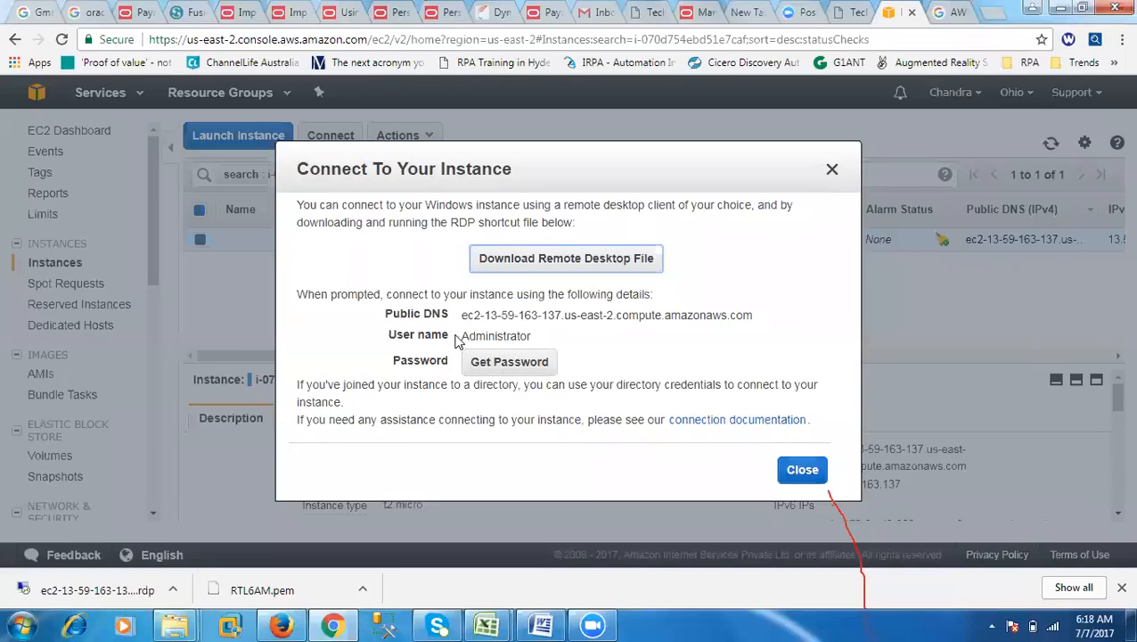
# Step: Retrieve the instance's Administrator password by loading the RTL6AM.pem key pair file and decrypting the password
pyautogui.moveTo(461, 336); pyautogui.dragTo(532, 336)
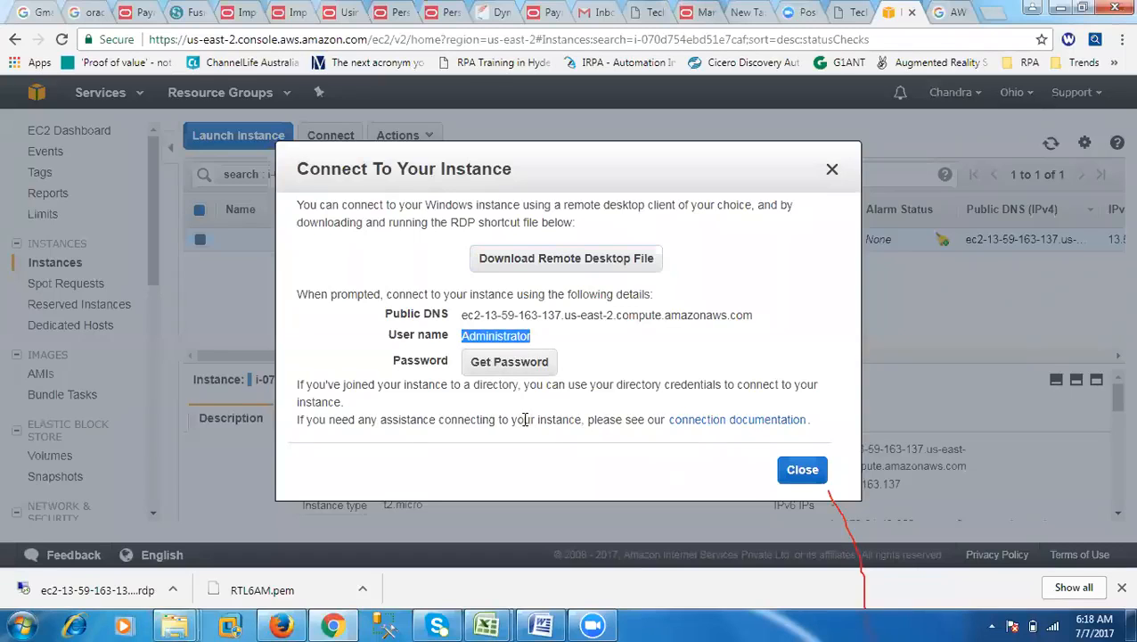
pyautogui.click(503, 365)
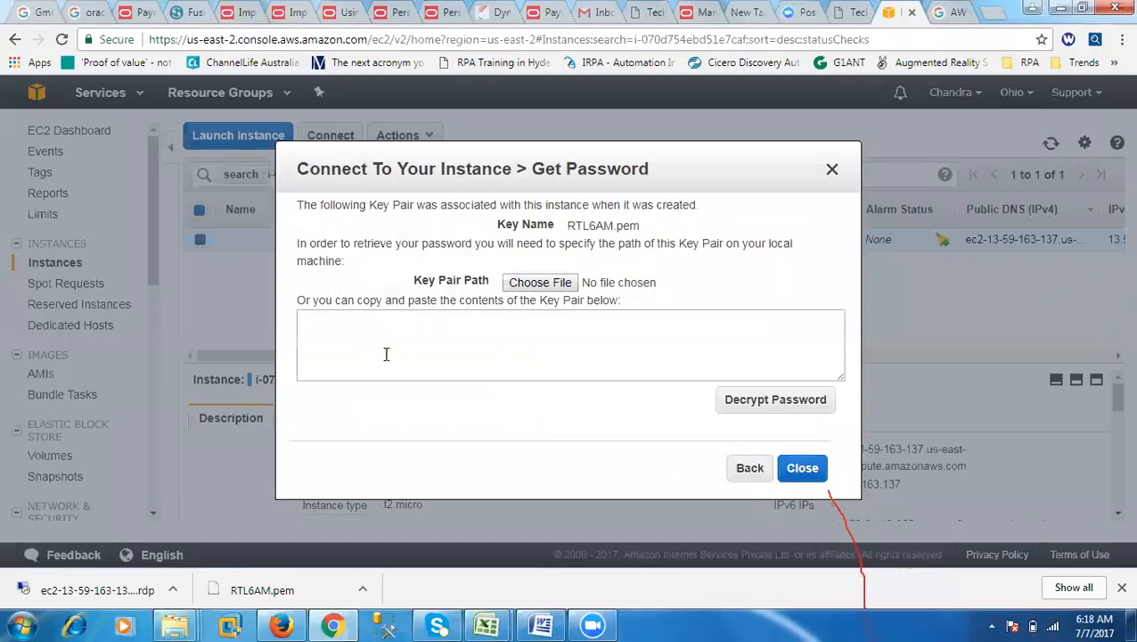
pyautogui.click(522, 283)
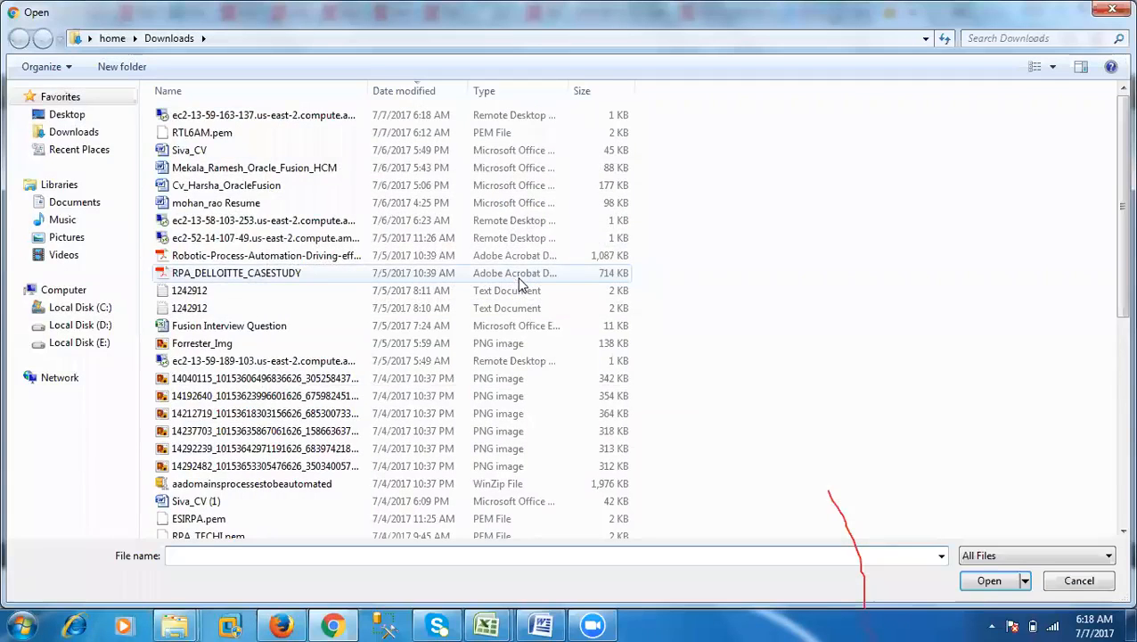
pyautogui.click(190, 140)
pyautogui.doubleClick(191, 139)
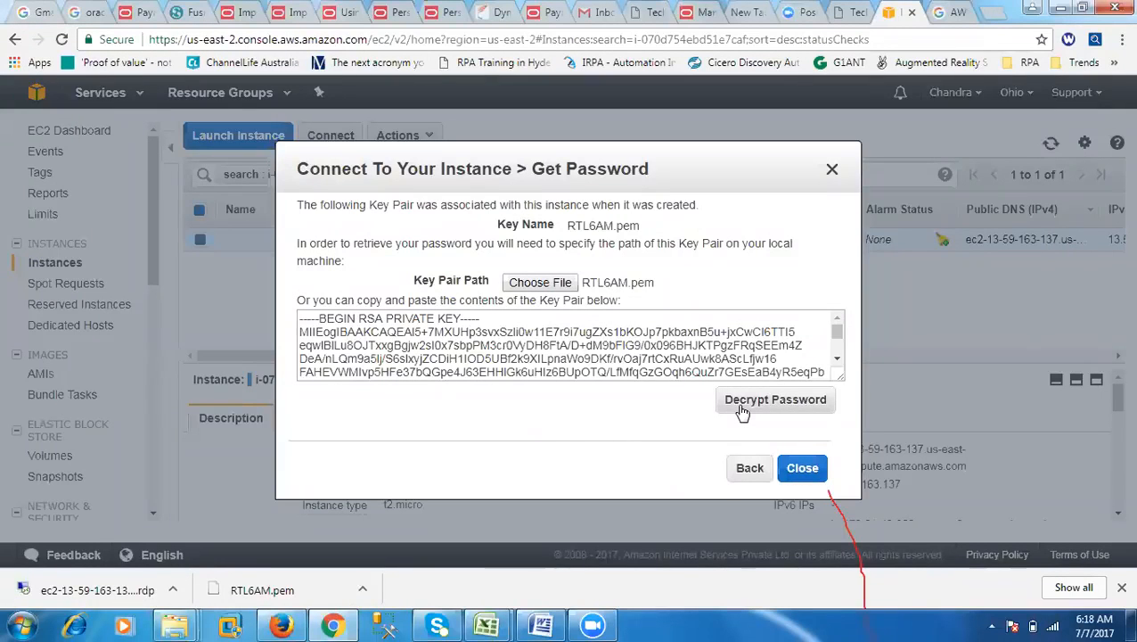
pyautogui.moveTo(301, 243); pyautogui.dragTo(793, 260)
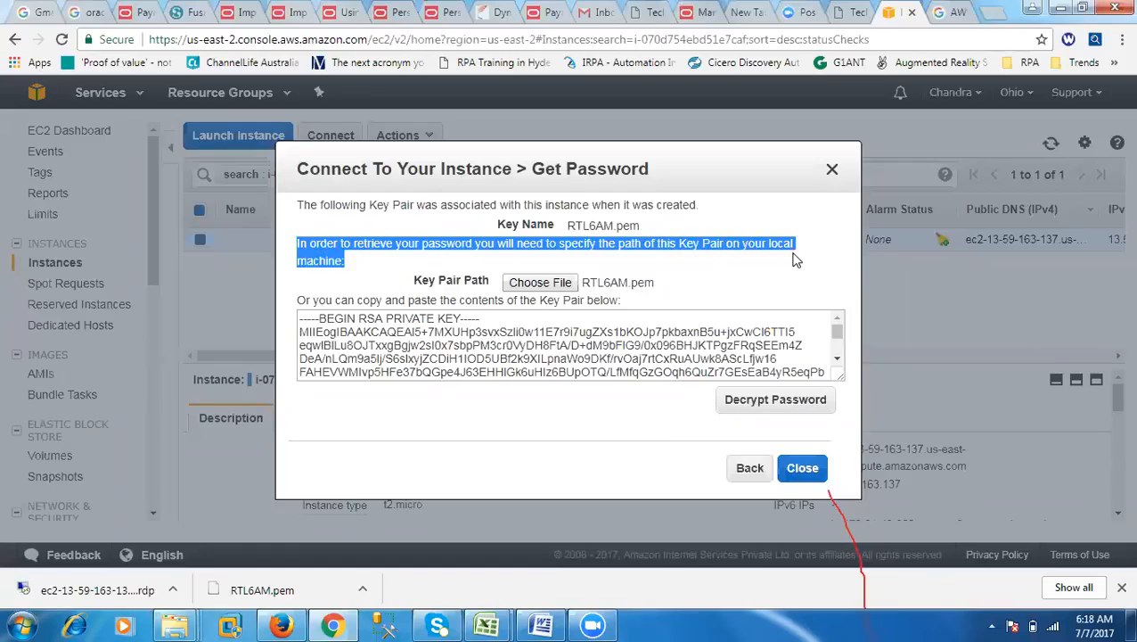
pyautogui.click(754, 403)
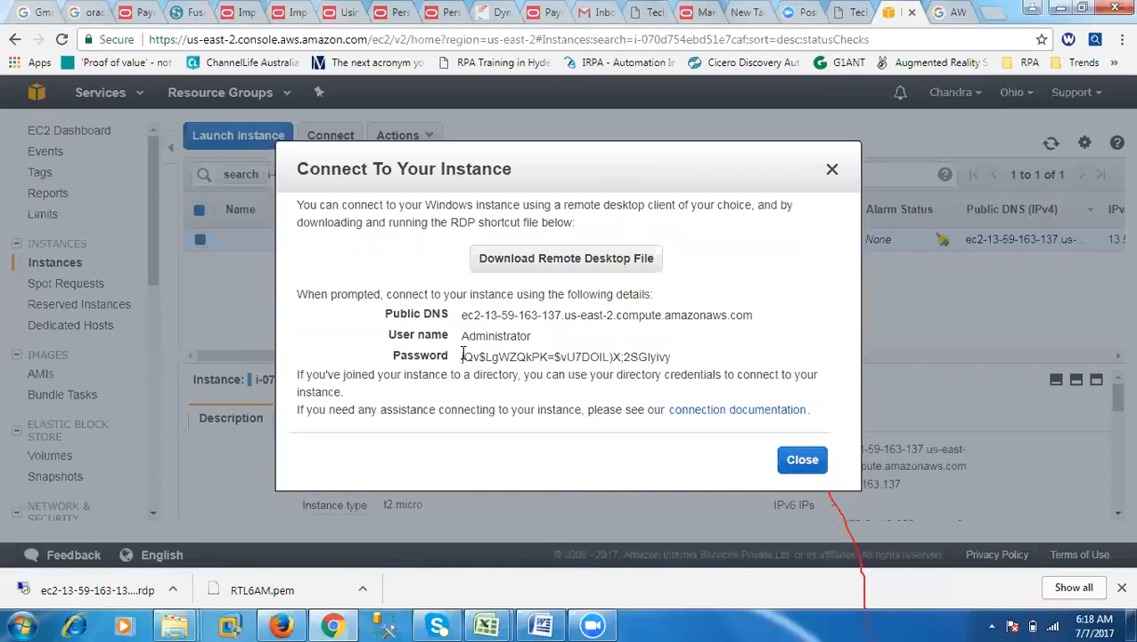
# Step: Copy the decrypted Administrator password and close the connection details dialog
pyautogui.moveTo(460, 356); pyautogui.dragTo(670, 356)
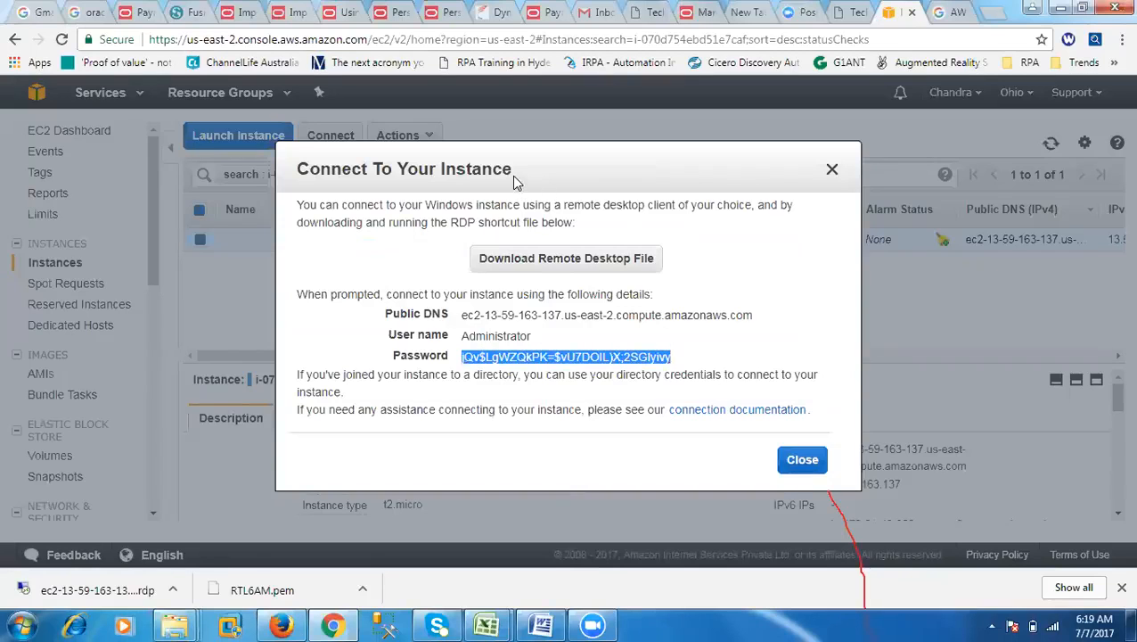
pyautogui.moveTo(513, 176); pyautogui.dragTo(513, 282)
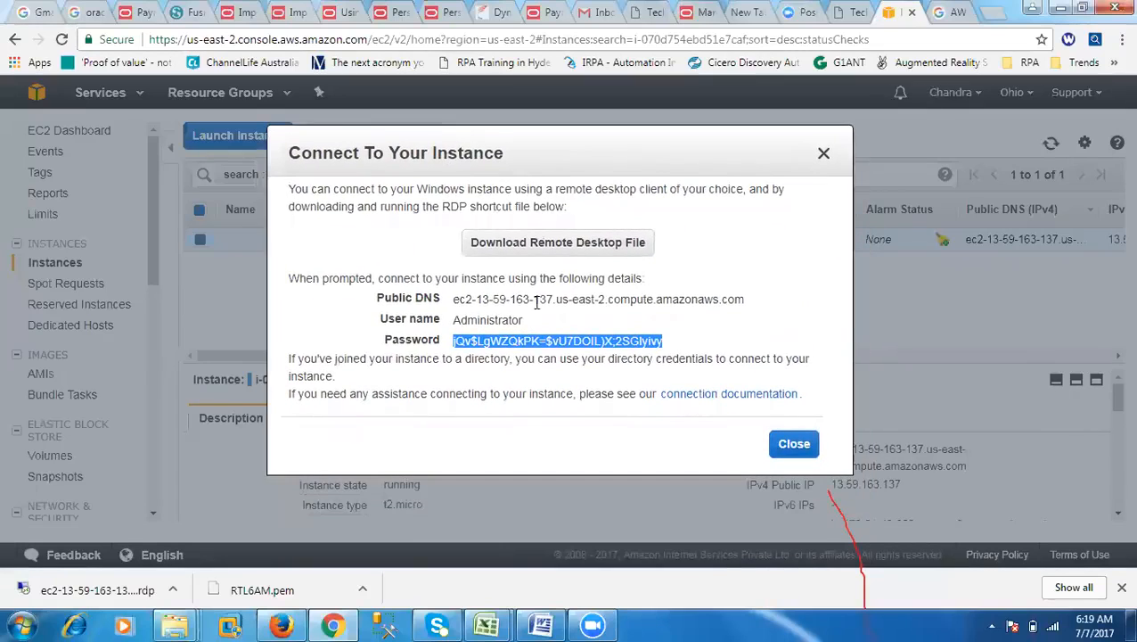
pyautogui.rightClick(641, 342)
pyautogui.click(670, 358)
pyautogui.click(787, 444)
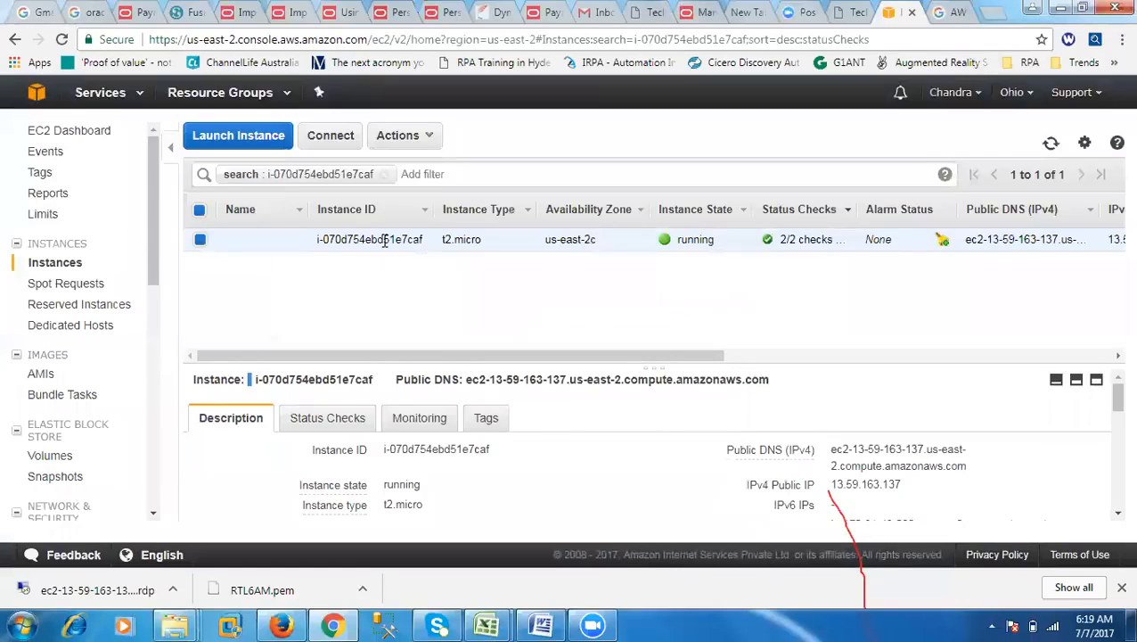
# Step: Open the downloaded remote desktop file and accept the connection to the instance despite the unknown publisher
pyautogui.moveTo(431, 366); pyautogui.dragTo(915, 381)
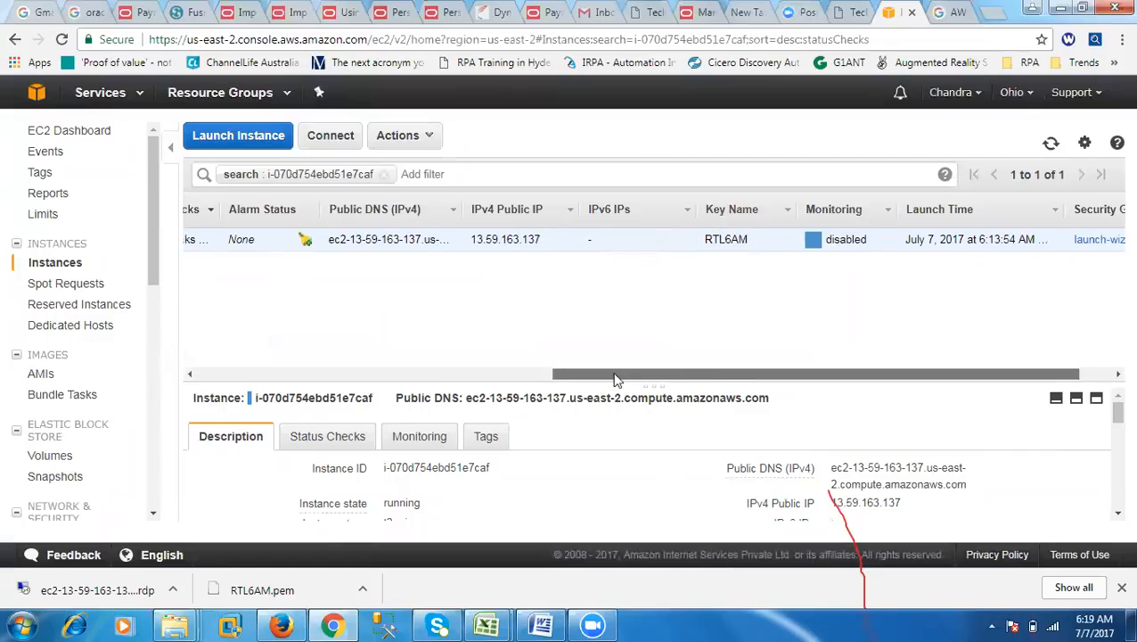
pyautogui.moveTo(614, 375); pyautogui.dragTo(330, 375)
pyautogui.click(102, 599)
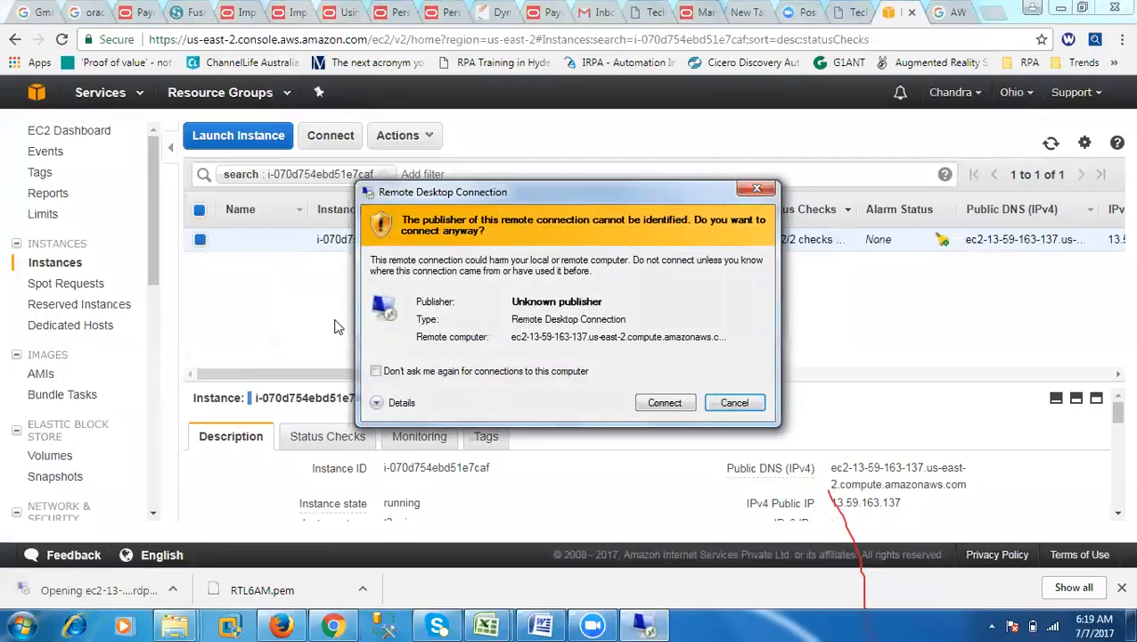
pyautogui.click(663, 402)
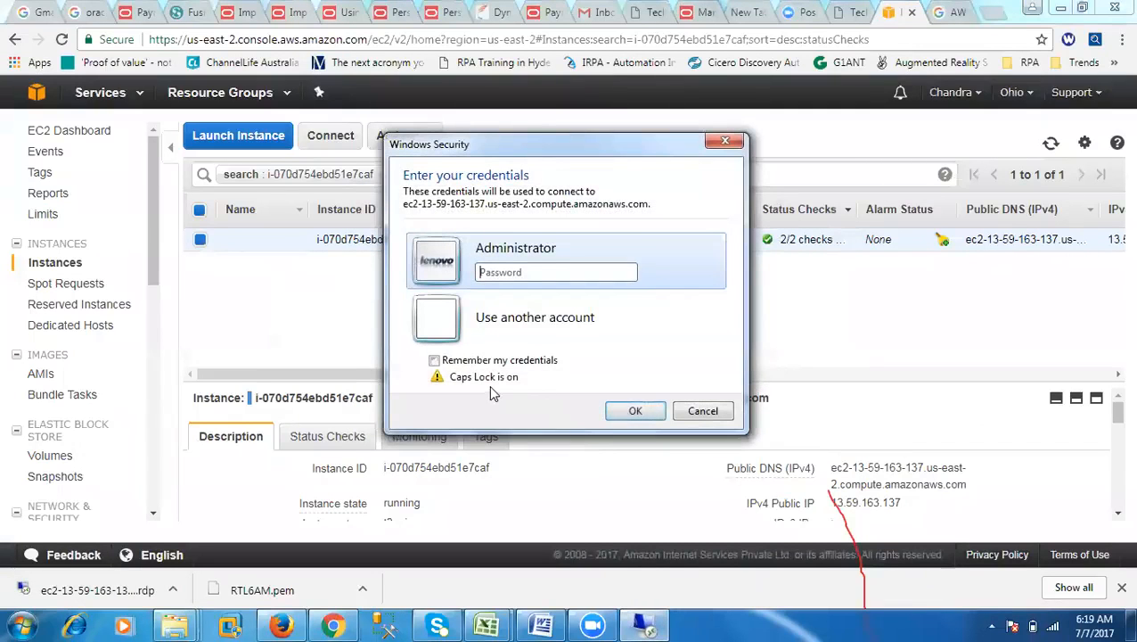
# Step: Turn off capital-letter lock and try to log on as Administrator with the copied password
pyautogui.press('capslock')
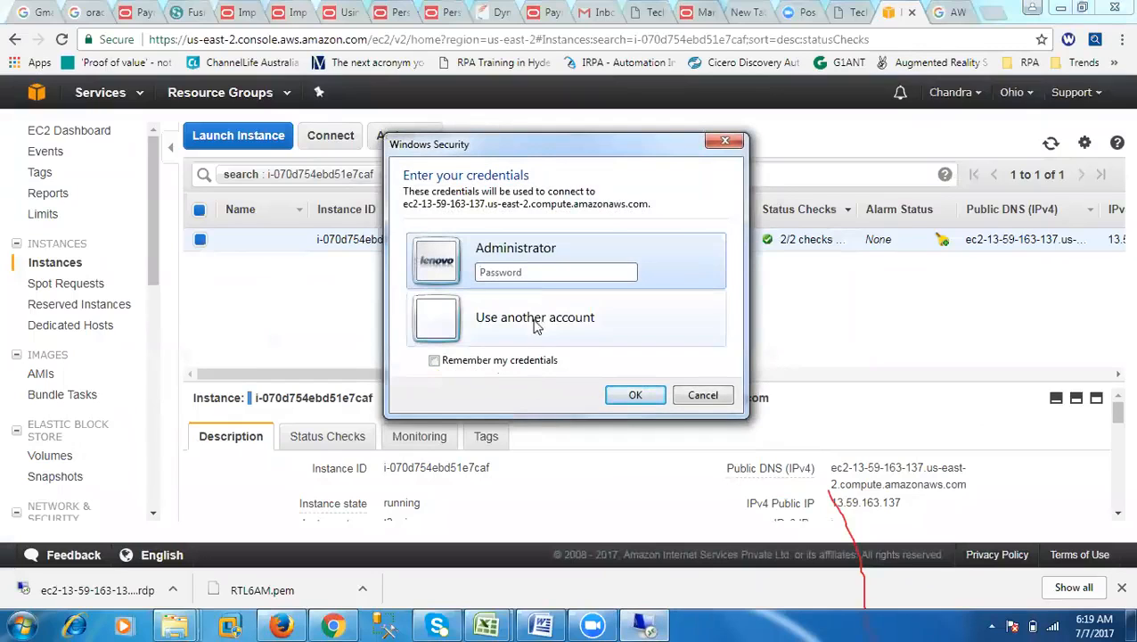
pyautogui.rightClick(532, 271)
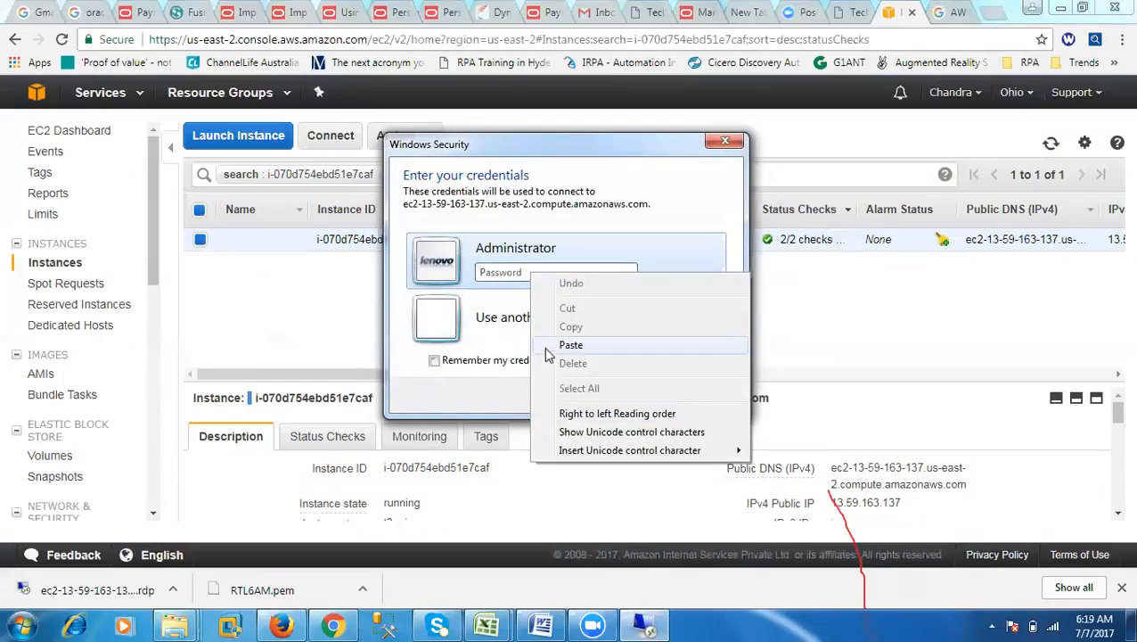
pyautogui.click(547, 344)
pyautogui.click(621, 397)
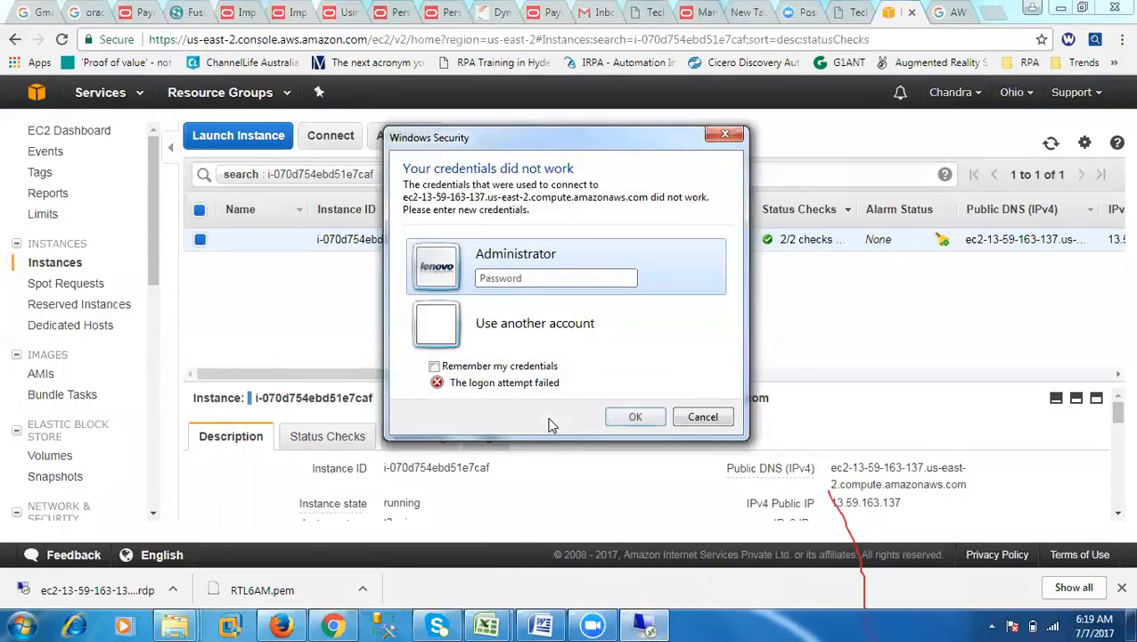
# Step: Try the Administrator logon two more times, pasting the account password again each time
pyautogui.rightClick(480, 280)
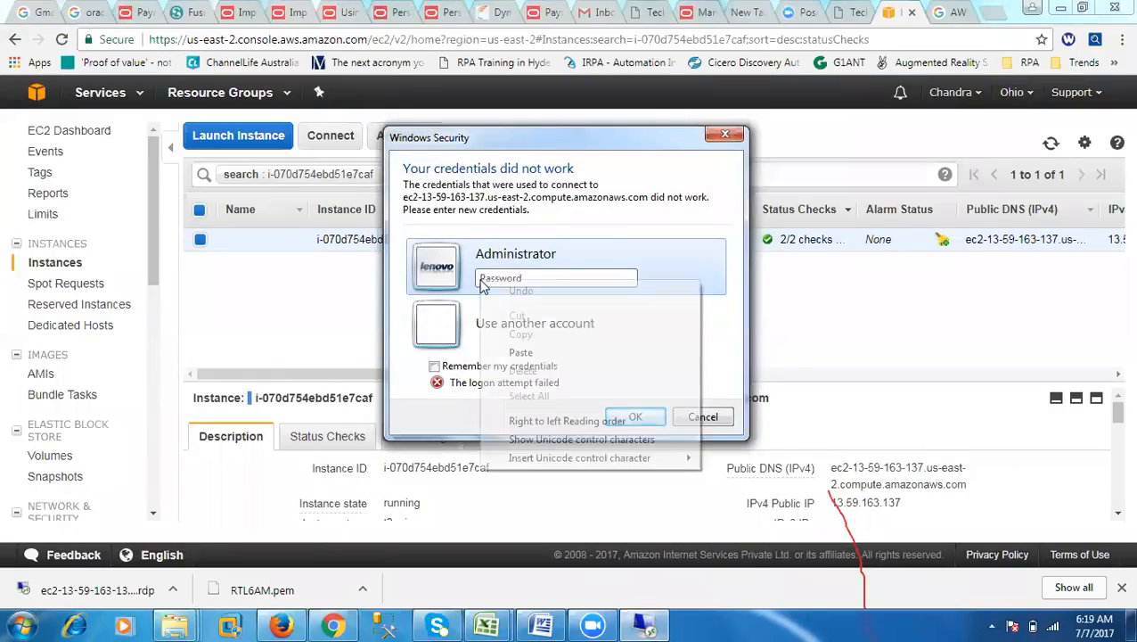
pyautogui.click(522, 353)
pyautogui.click(635, 417)
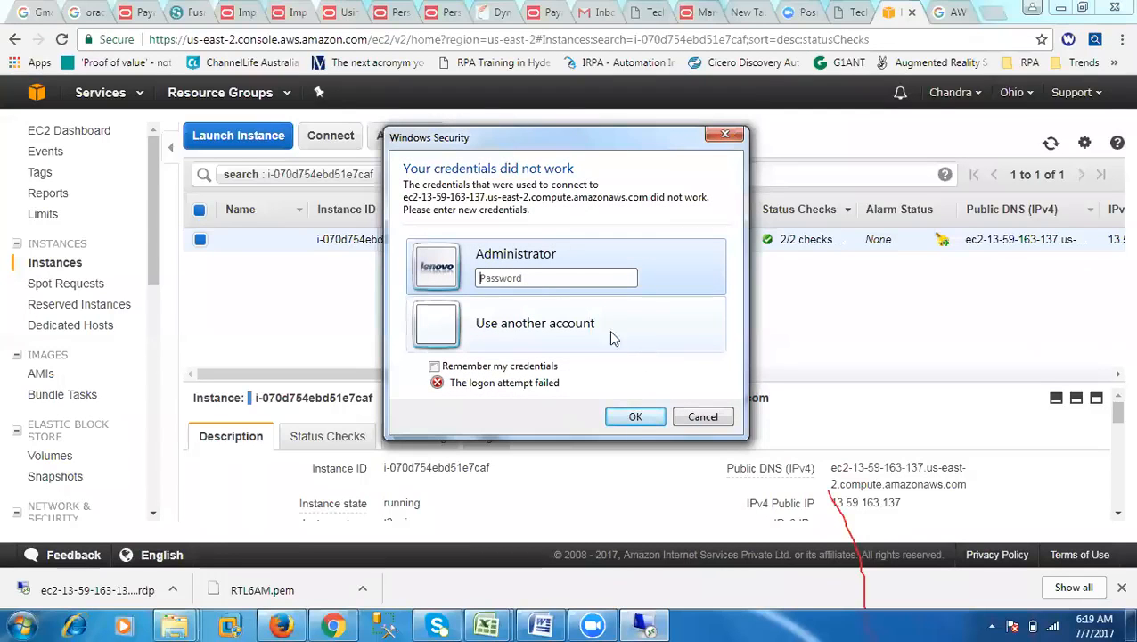
pyautogui.rightClick(502, 281)
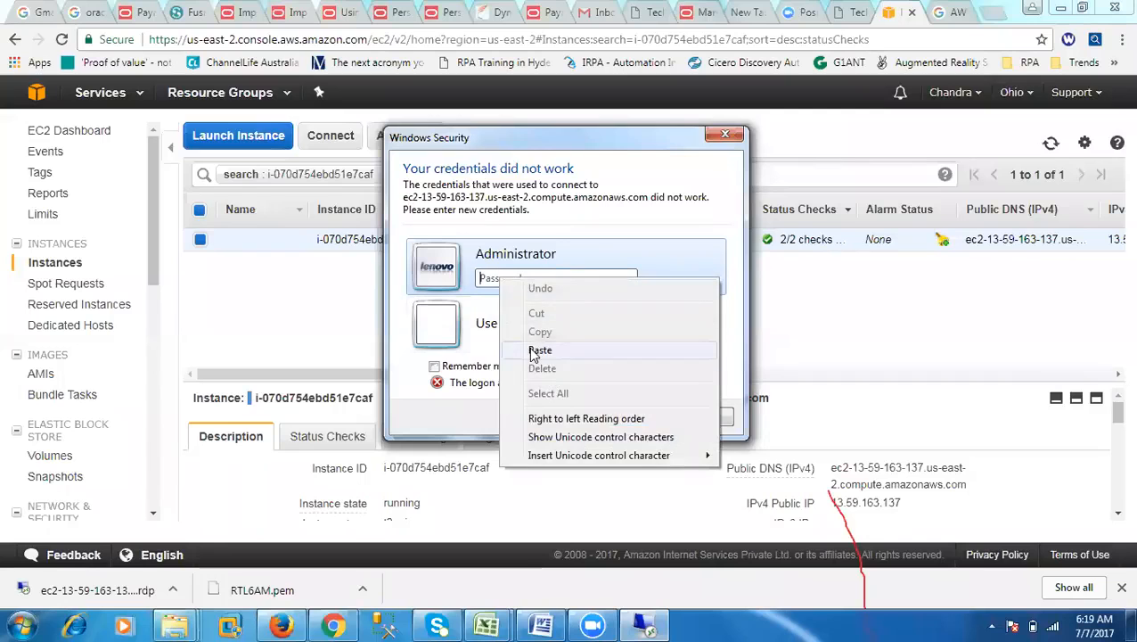
pyautogui.click(537, 349)
pyautogui.click(630, 419)
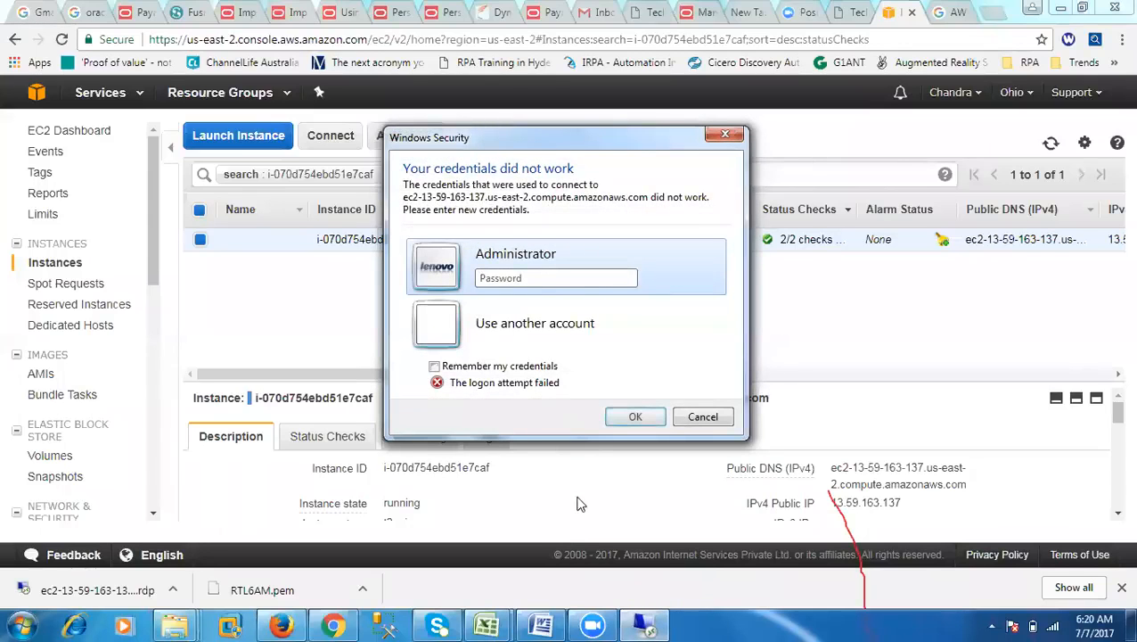
# Step: Paste the account password into a new Notepad note, copy it again from there and minimize the note
pyautogui.click(20, 624)
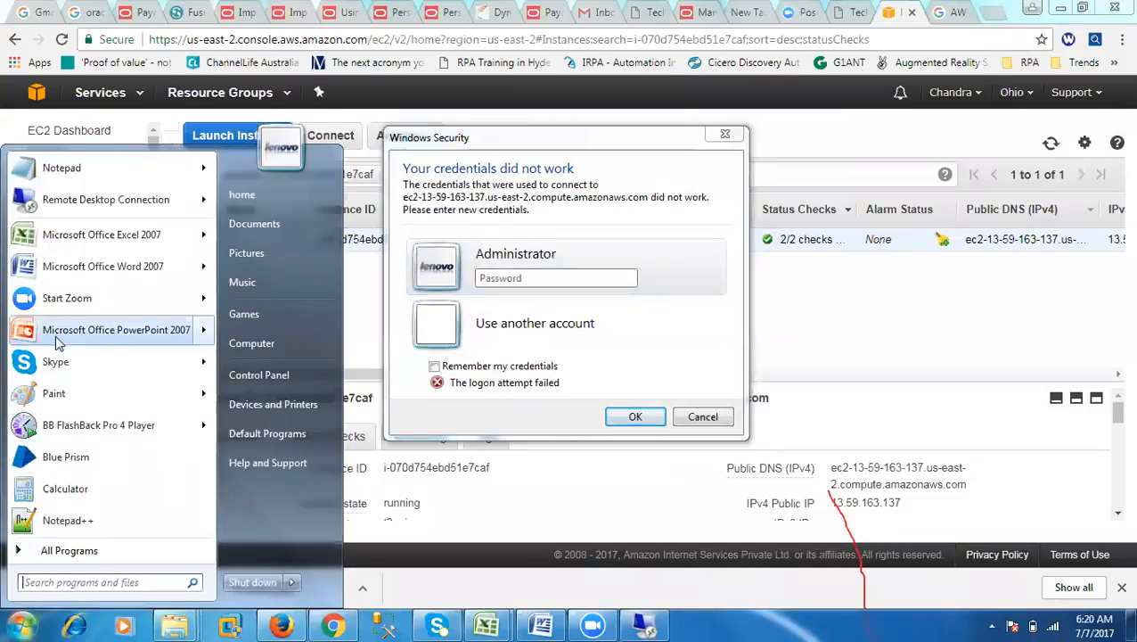
pyautogui.click(84, 171)
pyautogui.rightClick(368, 257)
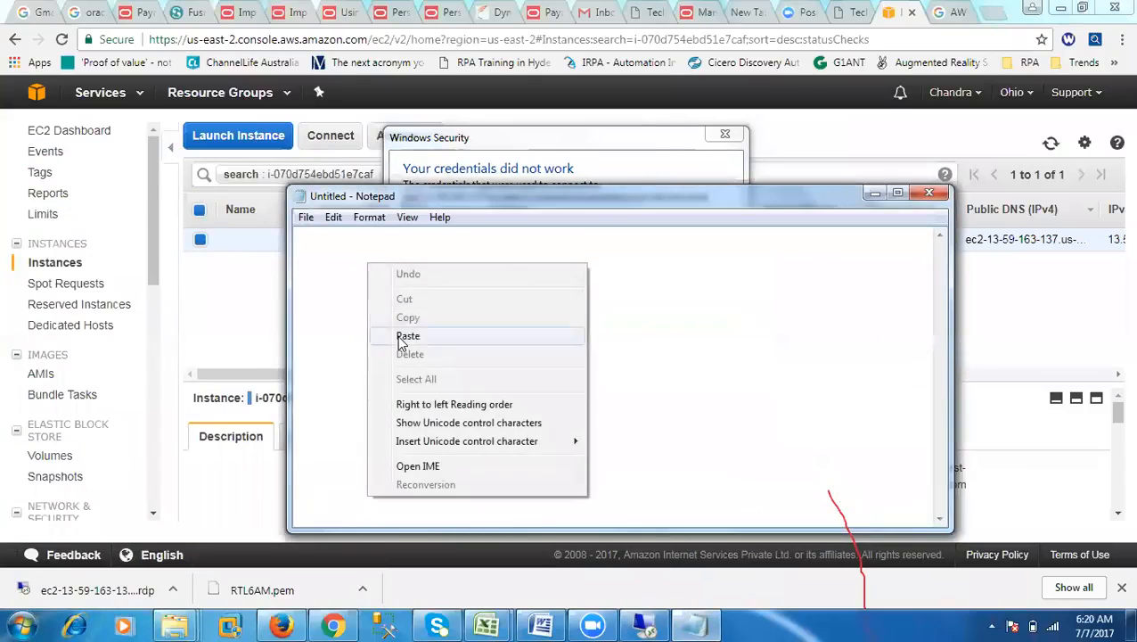
pyautogui.click(403, 333)
pyautogui.moveTo(726, 239); pyautogui.dragTo(235, 232)
pyautogui.rightClick(332, 231)
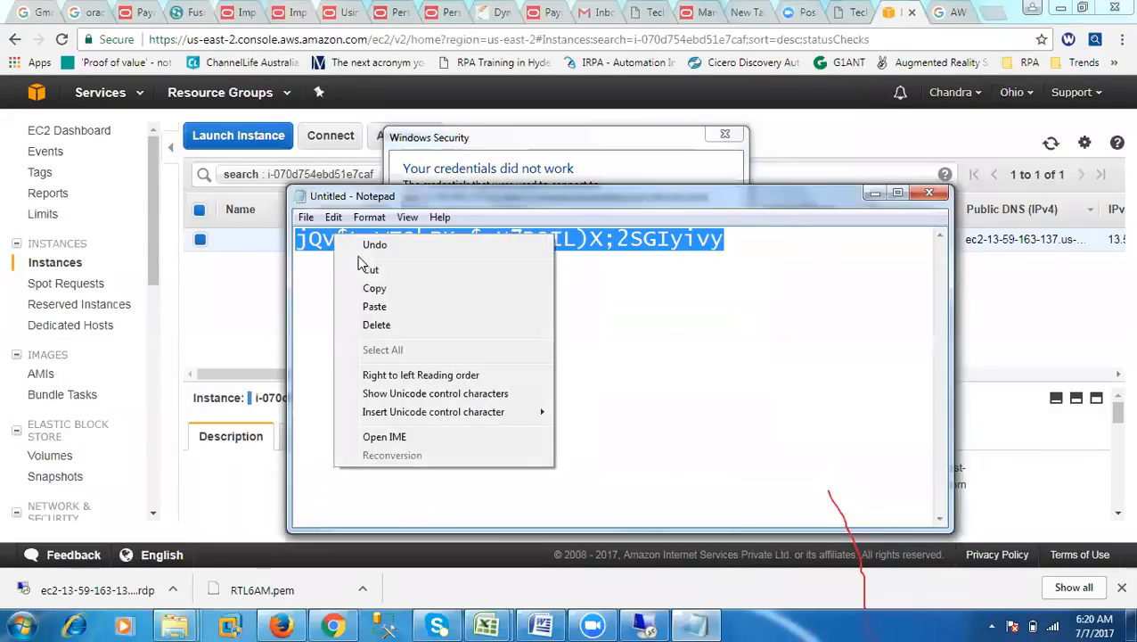
pyautogui.click(375, 288)
pyautogui.click(876, 194)
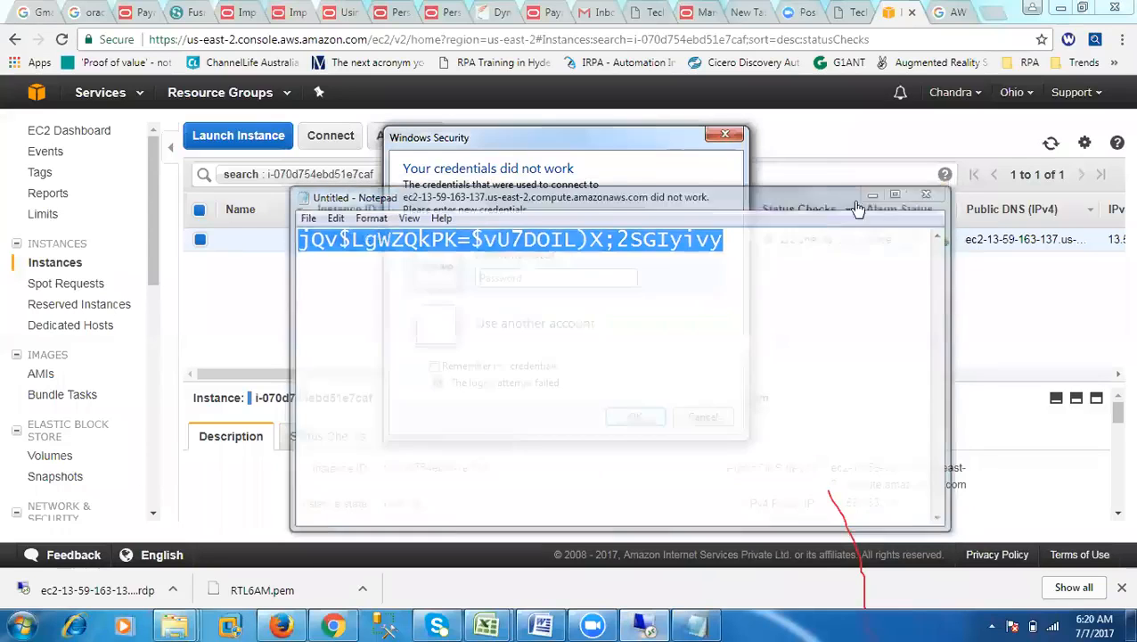
# Step: Try the Administrator logon twice more with the account password copied from the note and cancel the credentials prompt
pyautogui.rightClick(537, 287)
pyautogui.click(543, 353)
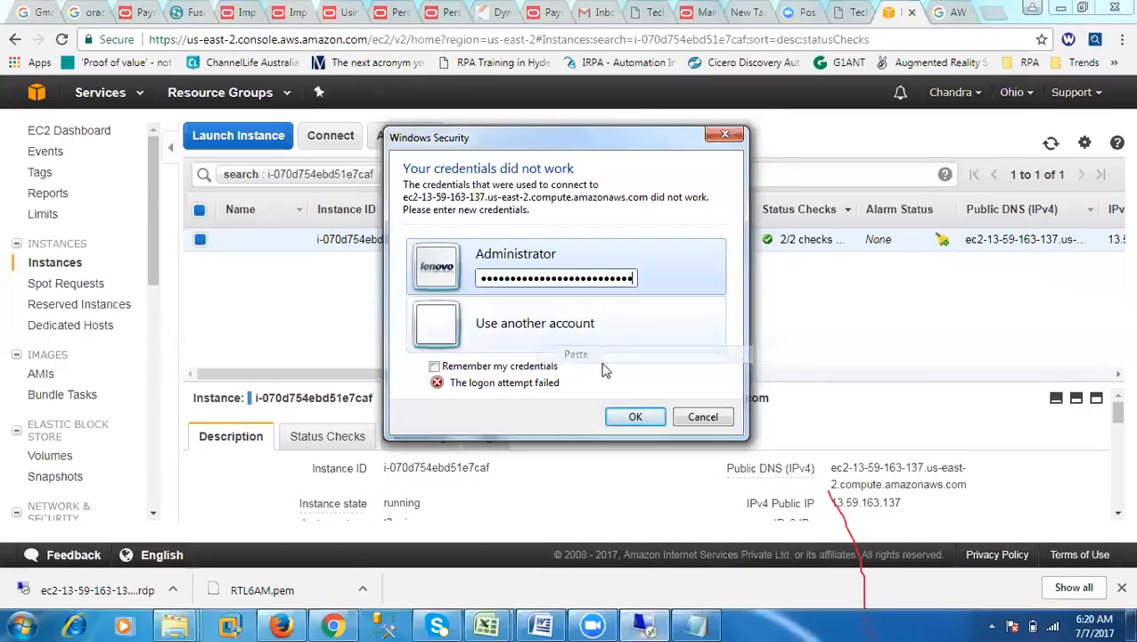
pyautogui.click(635, 417)
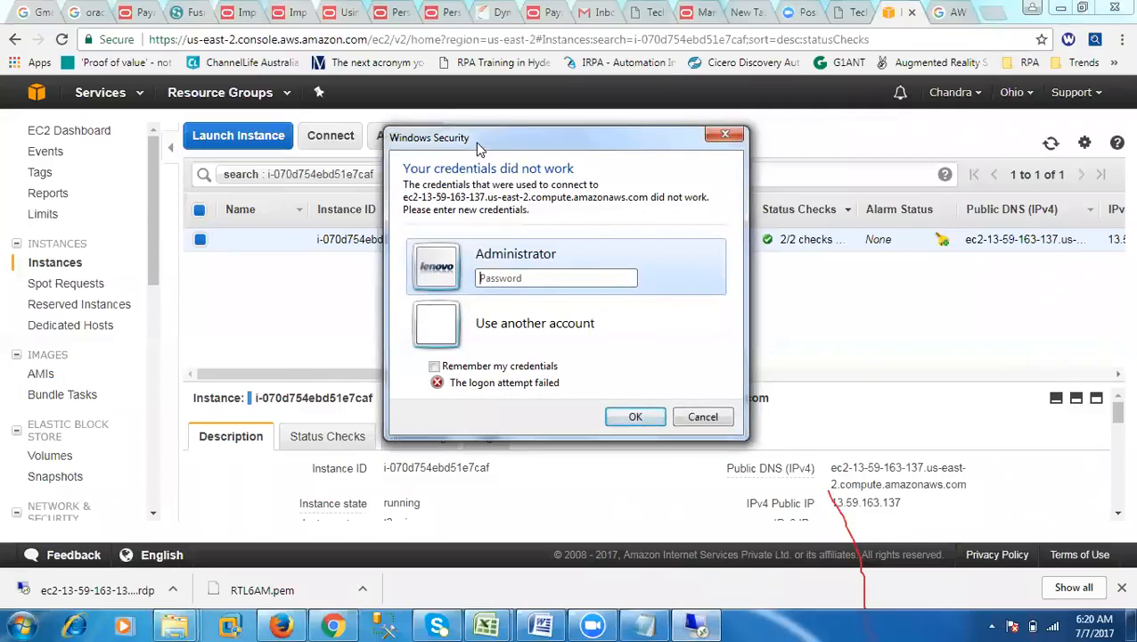
pyautogui.moveTo(488, 146); pyautogui.dragTo(361, 147)
pyautogui.rightClick(364, 278)
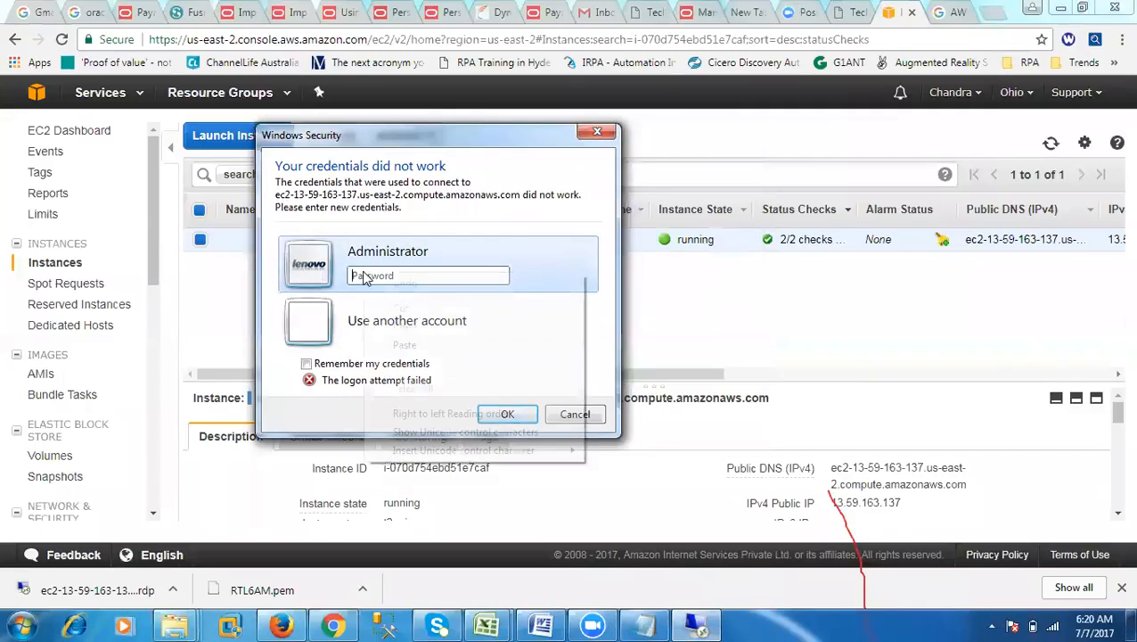
pyautogui.click(404, 346)
pyautogui.click(502, 415)
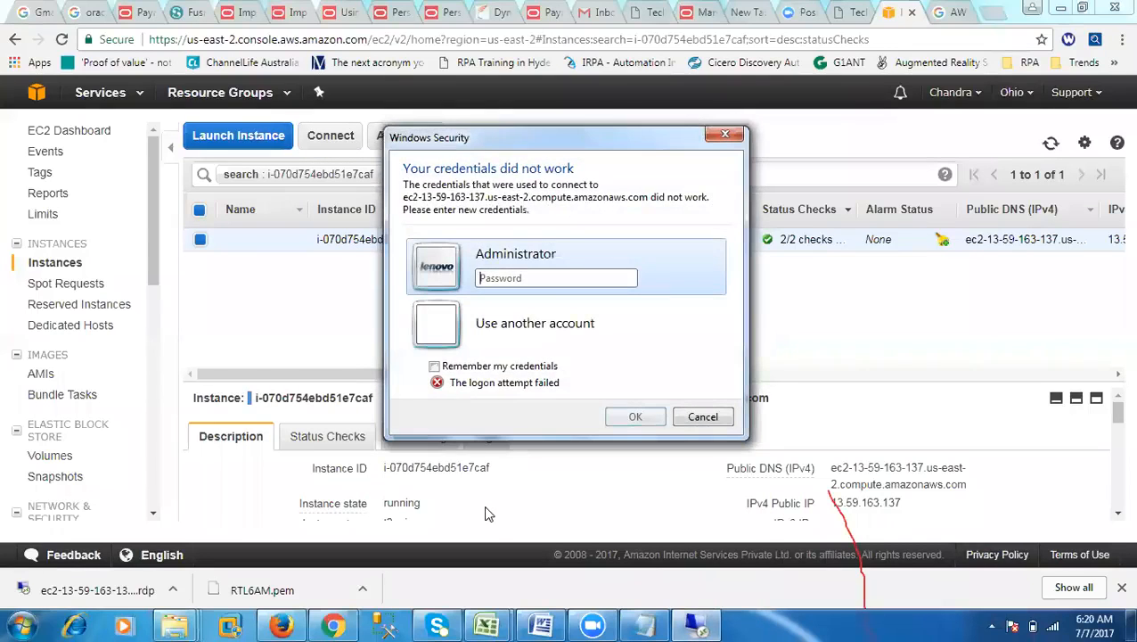
pyautogui.click(681, 421)
# Step: Reopen the downloaded remote desktop file, accept the connection and log on as Administrator with the copied account password
pyautogui.click(134, 590)
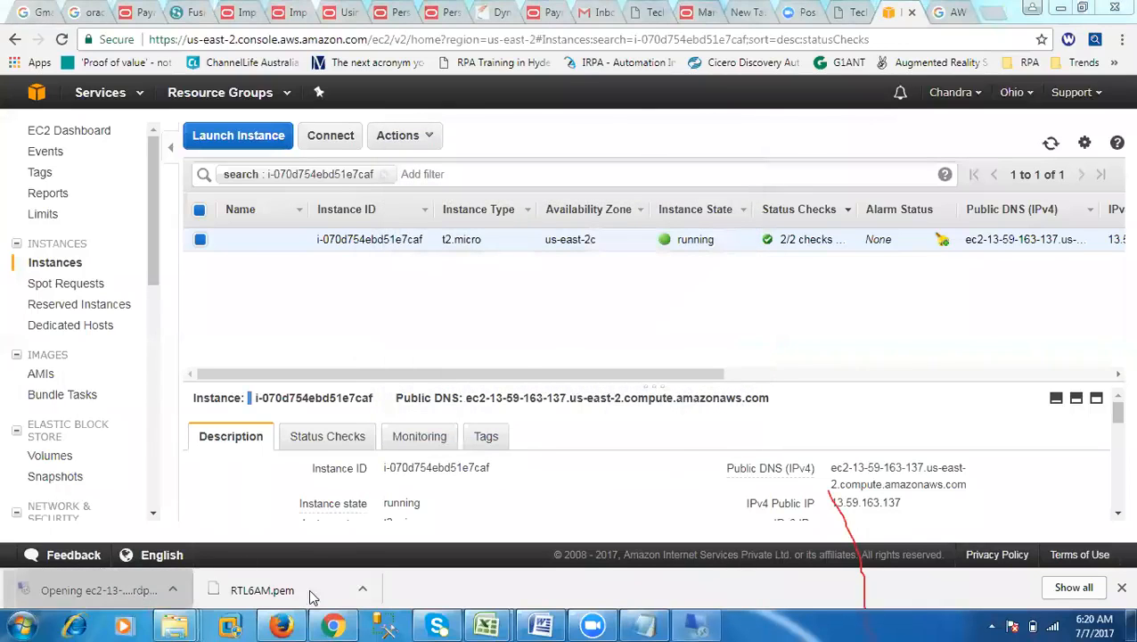
pyautogui.click(657, 402)
pyautogui.rightClick(506, 281)
pyautogui.click(549, 348)
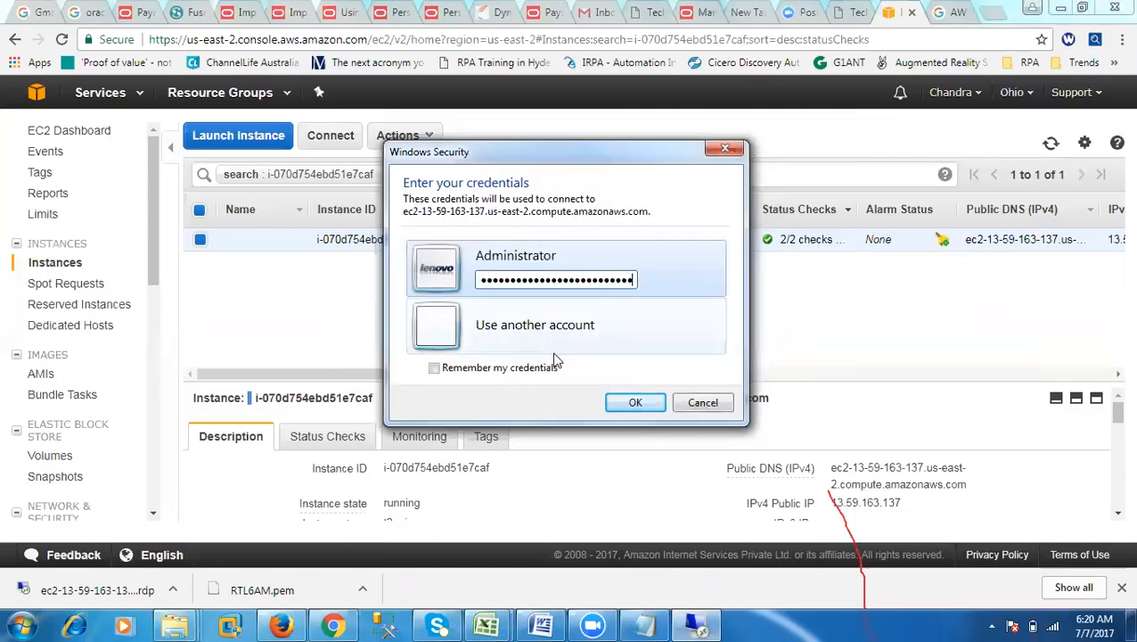
pyautogui.click(630, 402)
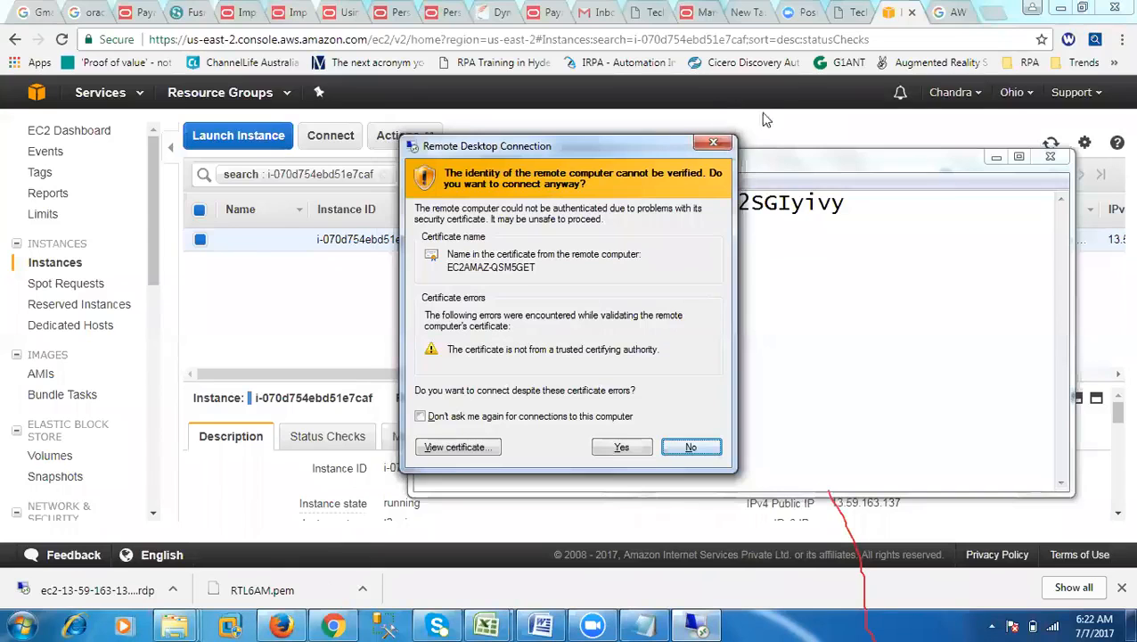
# Step: Accept the remote computer's untrusted certificate without being asked again for it, and decline network discovery on the server
pyautogui.moveTo(593, 149); pyautogui.dragTo(635, 254)
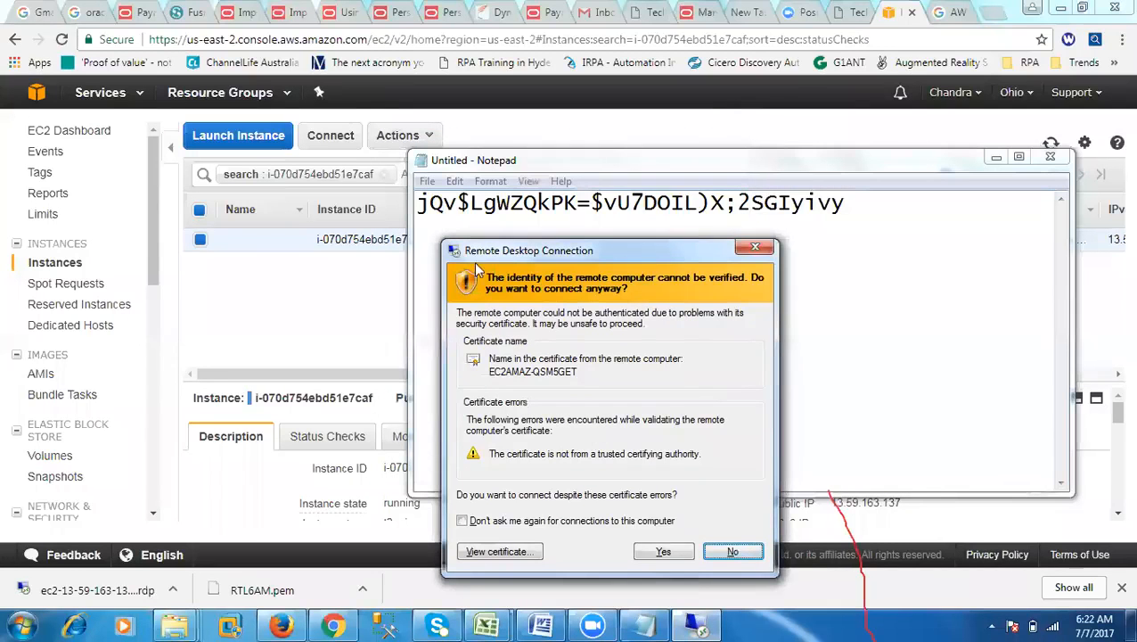
pyautogui.click(462, 521)
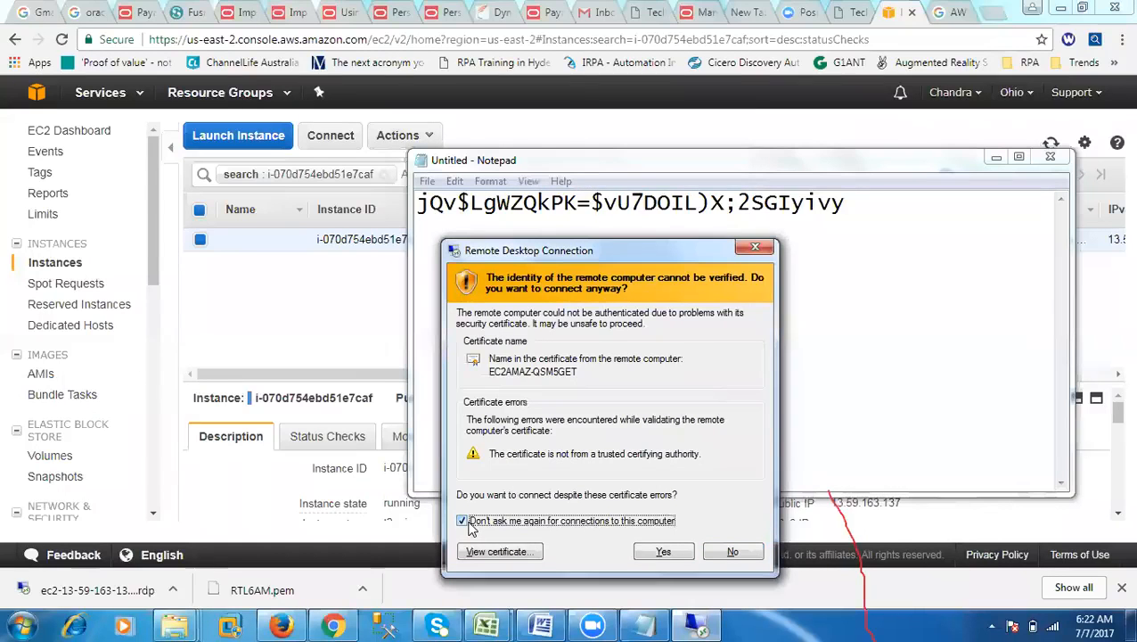
pyautogui.click(660, 553)
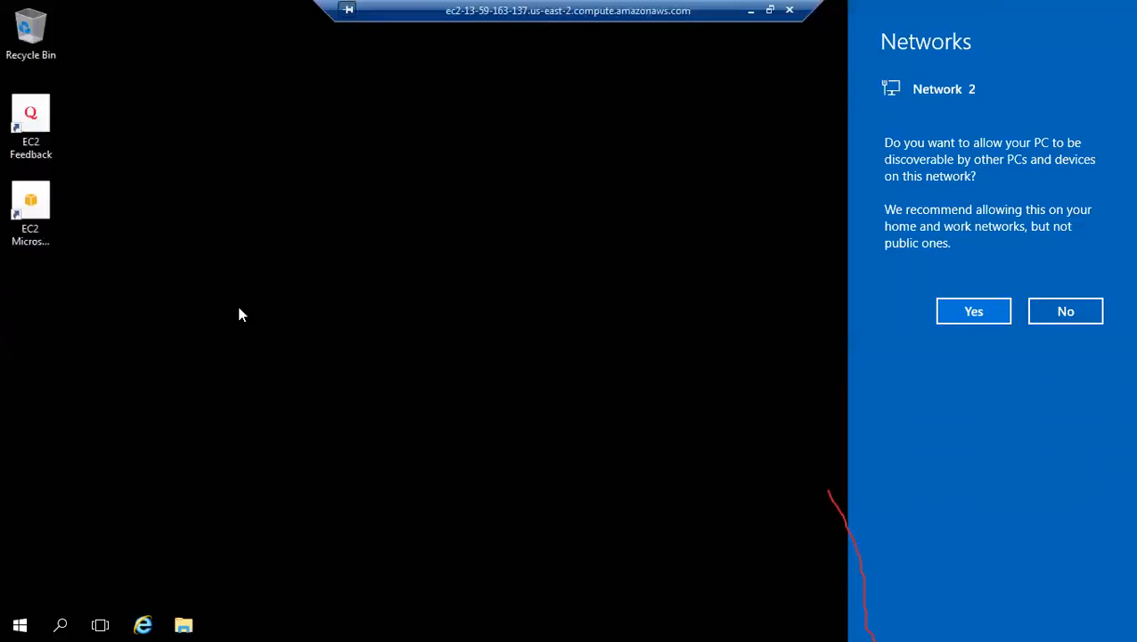
pyautogui.click(1039, 314)
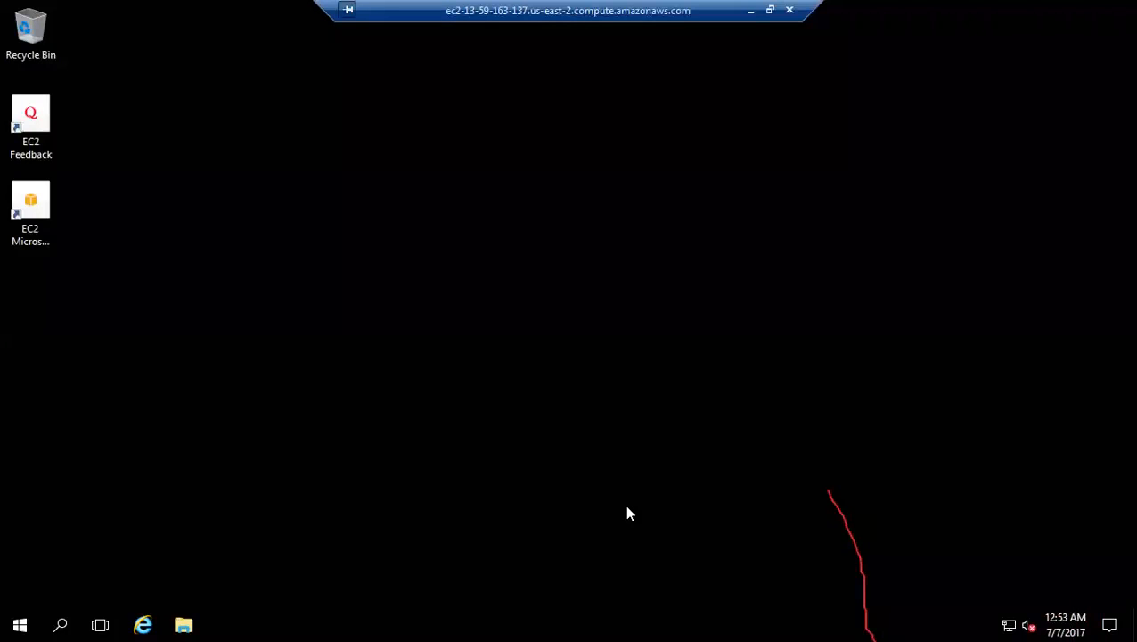
# Step: Minimize the remote session and copy the Atmn-Anywhere-Enterprise900 application from the local Downloads folder
pyautogui.click(751, 10)
pyautogui.moveTo(185, 623)
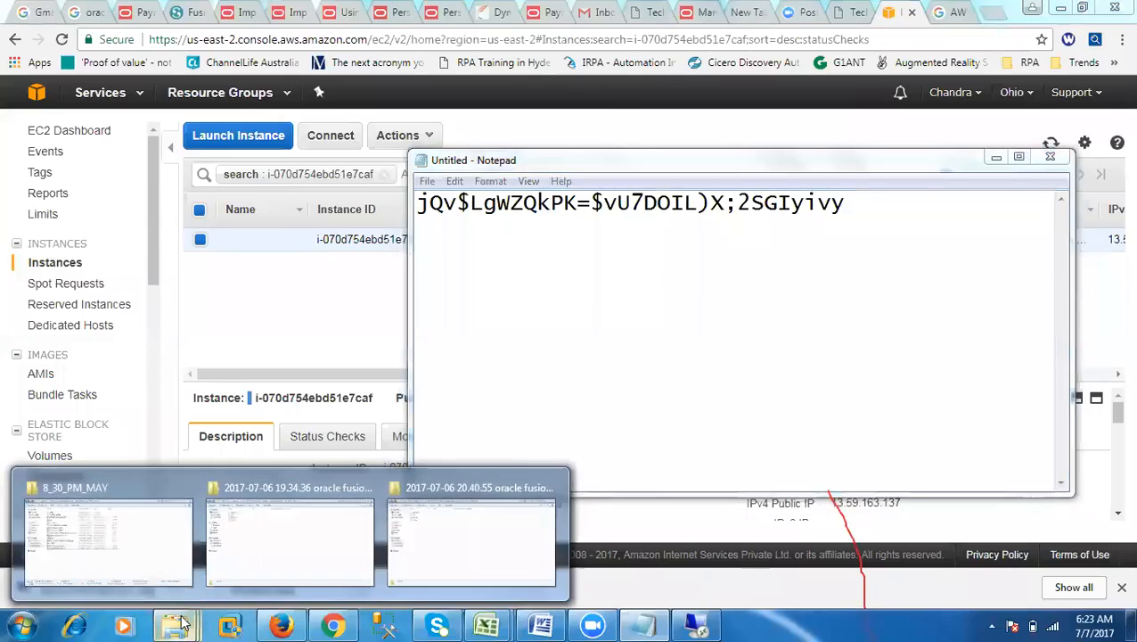
pyautogui.click(167, 561)
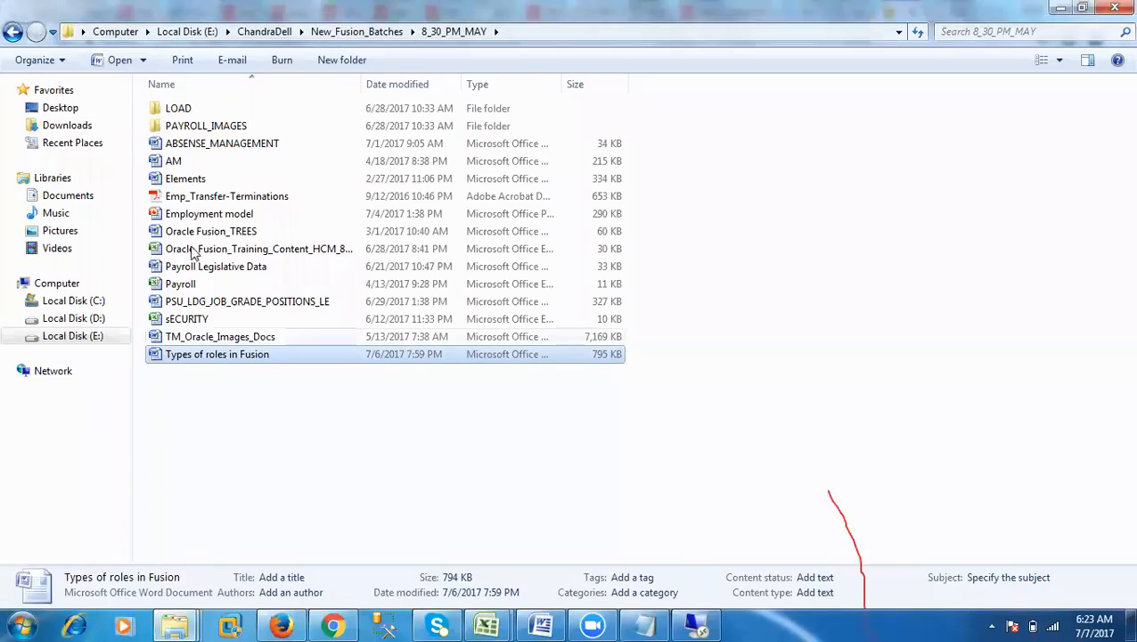
pyautogui.click(71, 125)
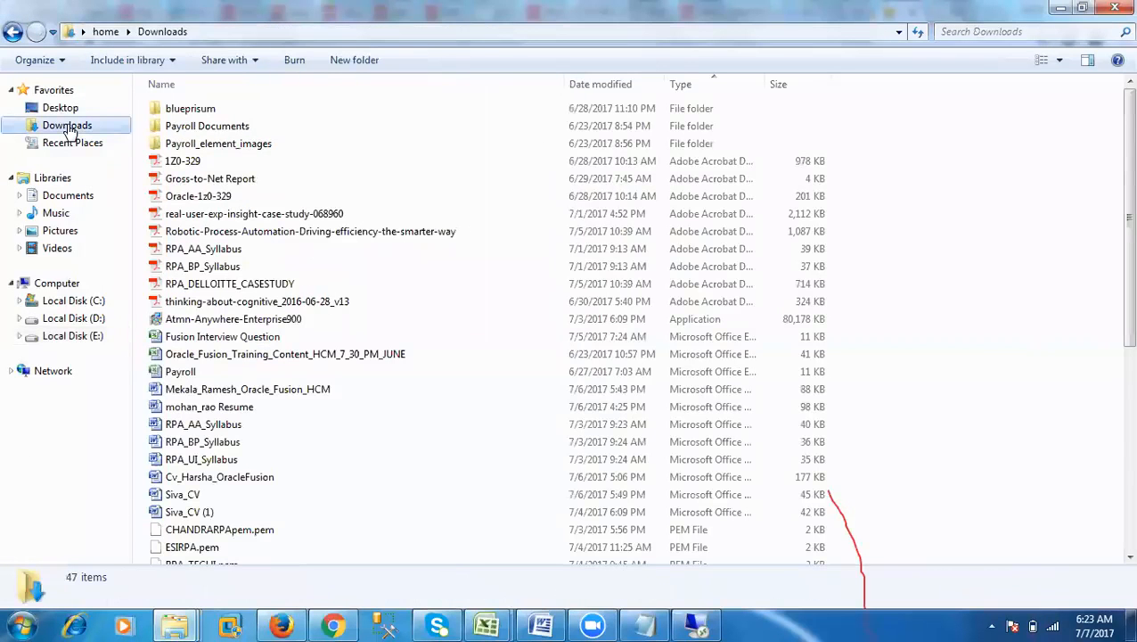
pyautogui.click(198, 322)
pyautogui.rightClick(198, 322)
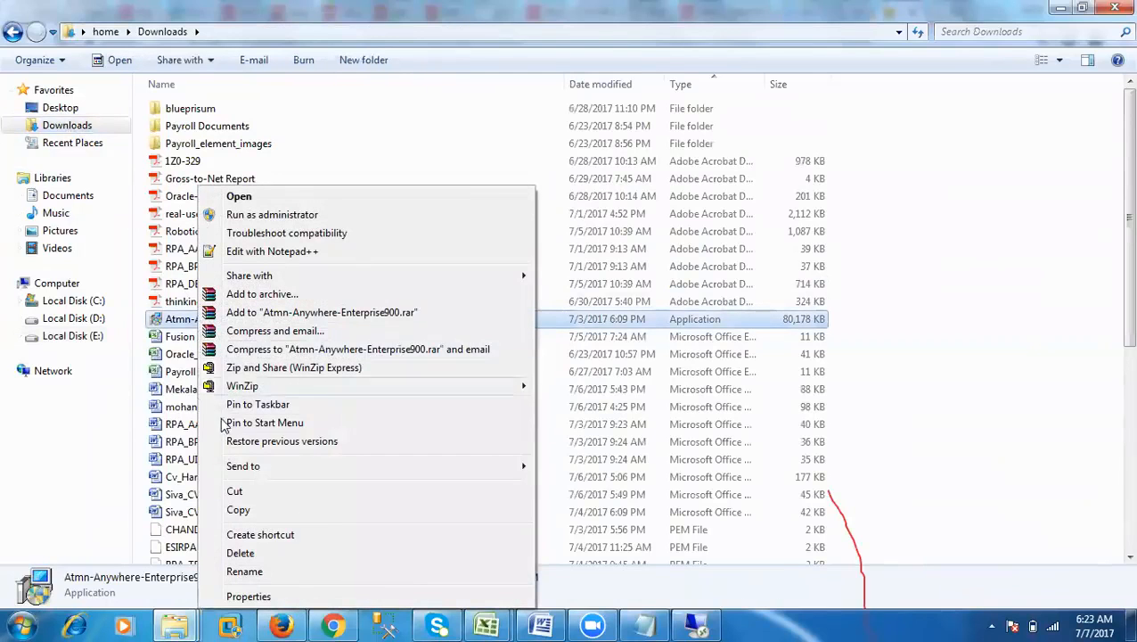
pyautogui.click(239, 510)
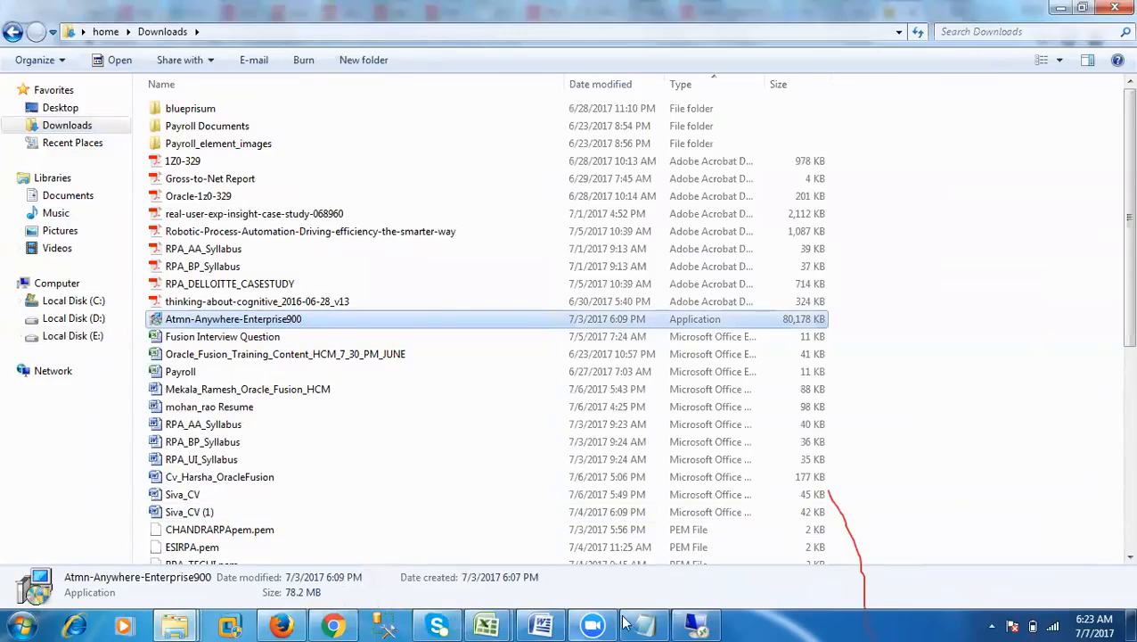
# Step: Return to the remote session and paste the copied installer onto the server's desktop
pyautogui.click(696, 625)
pyautogui.rightClick(211, 171)
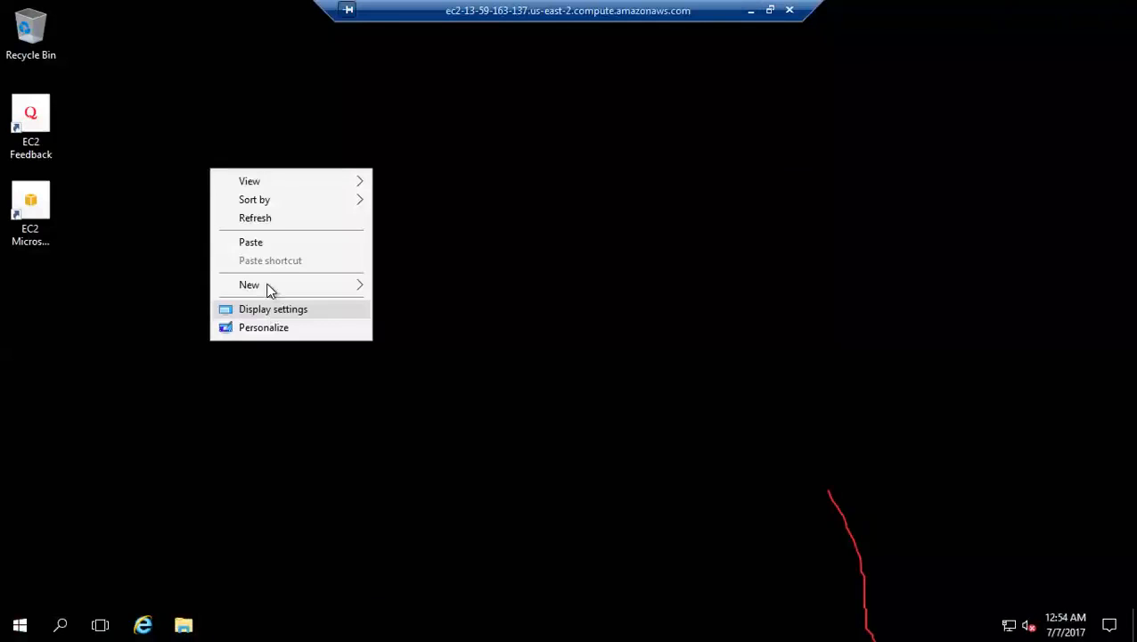
pyautogui.click(258, 242)
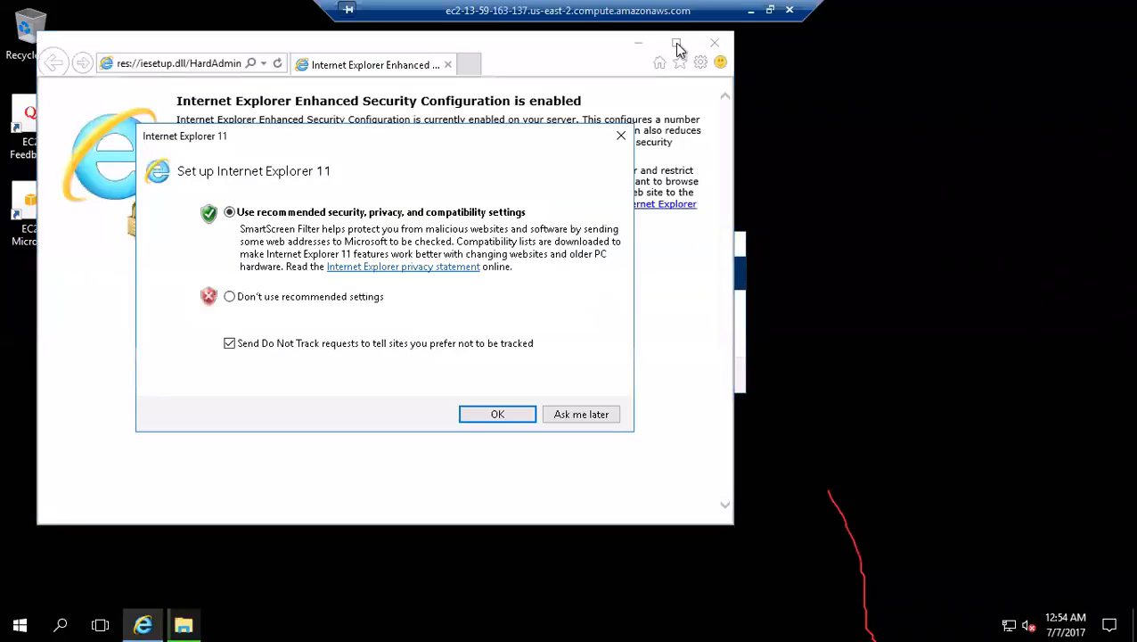
pyautogui.click(561, 419)
pyautogui.click(198, 64)
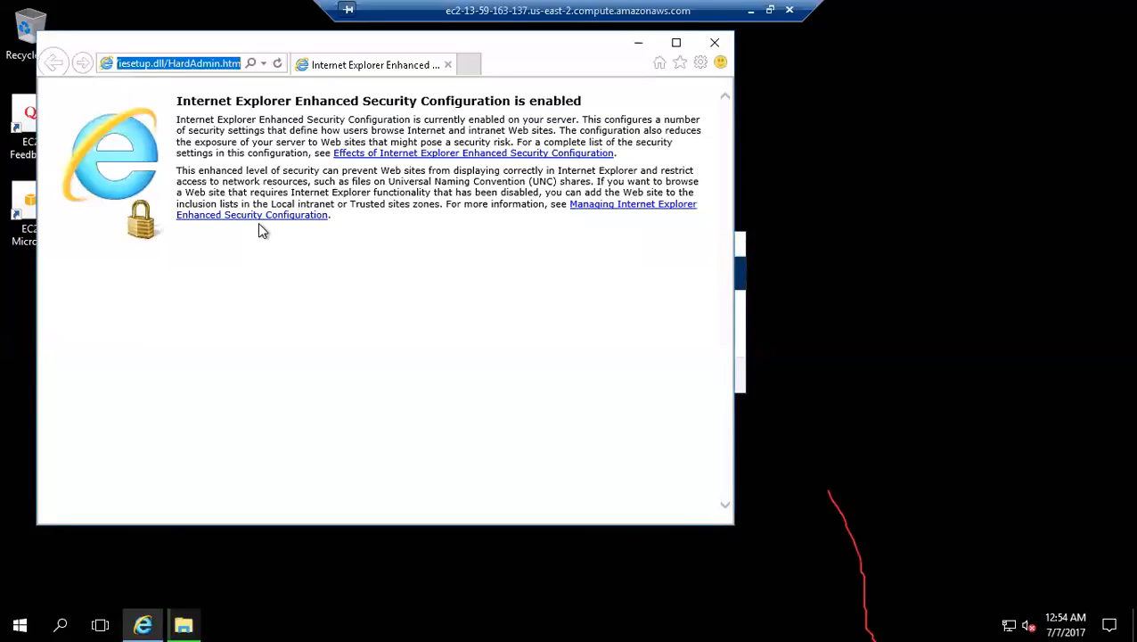
pyautogui.write('www.goo')
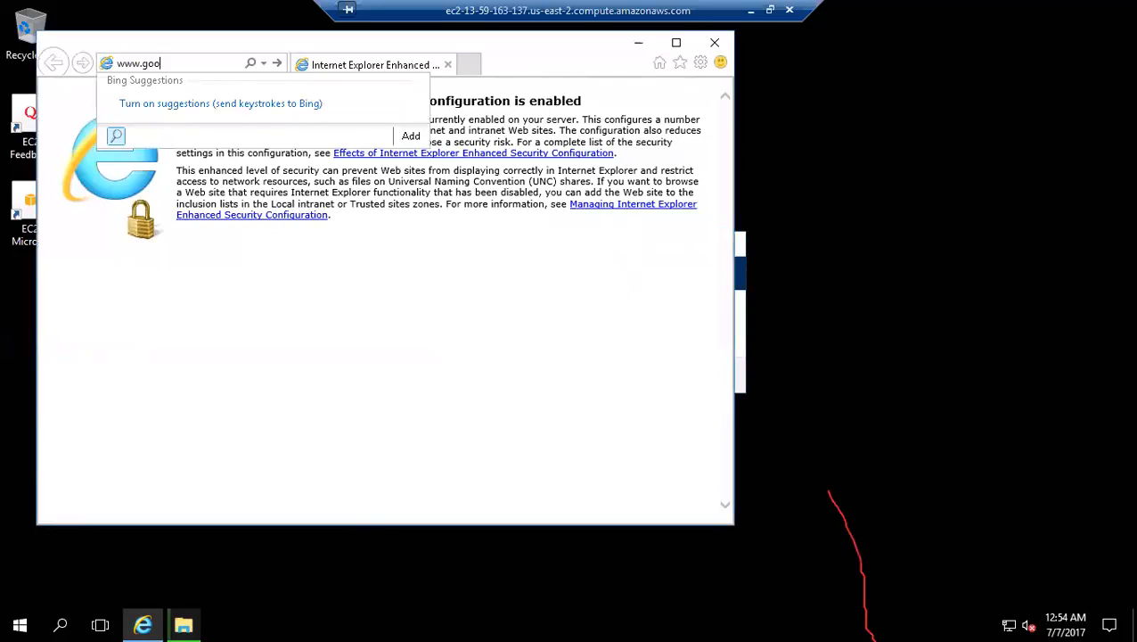
pyautogui.write('le.com')
pyautogui.press('Return')
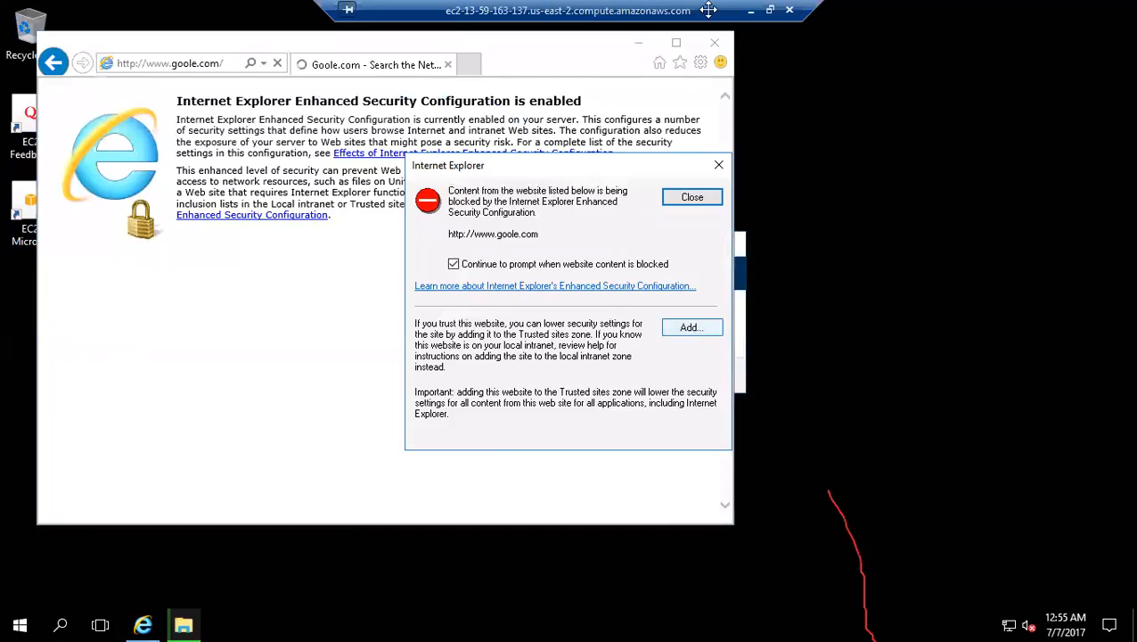
pyautogui.click(682, 330)
pyautogui.click(688, 290)
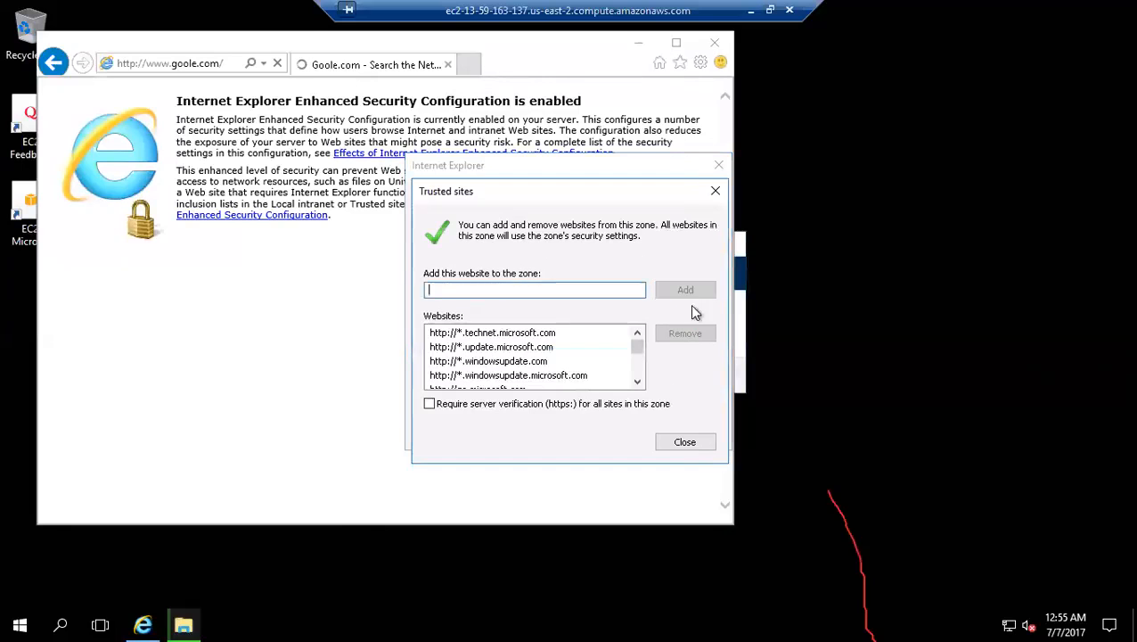
pyautogui.click(690, 441)
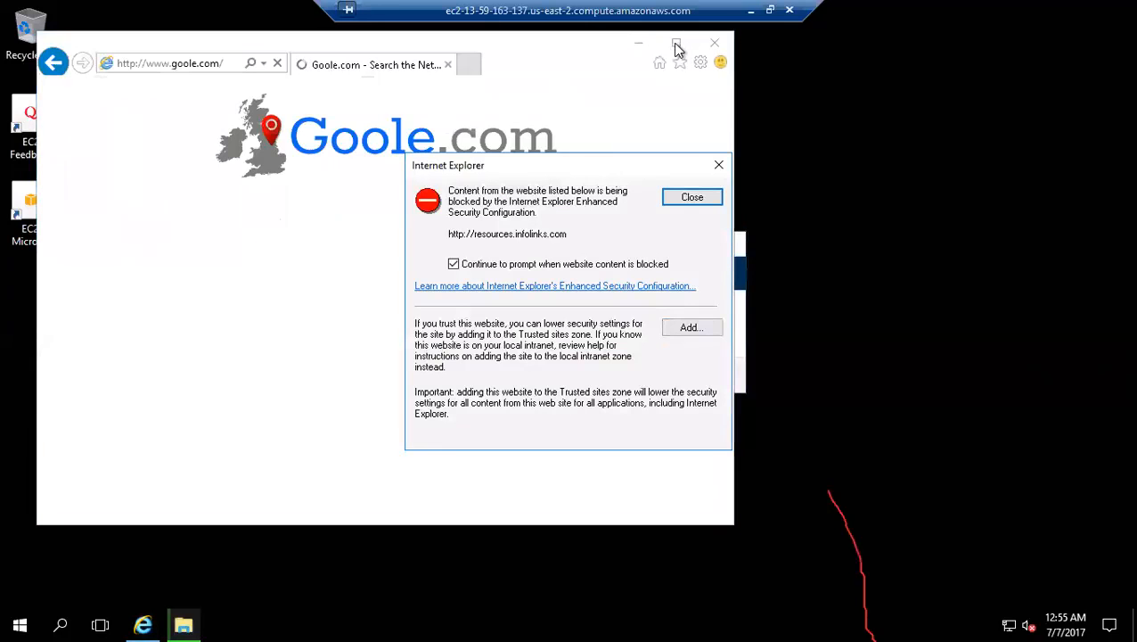
pyautogui.click(693, 329)
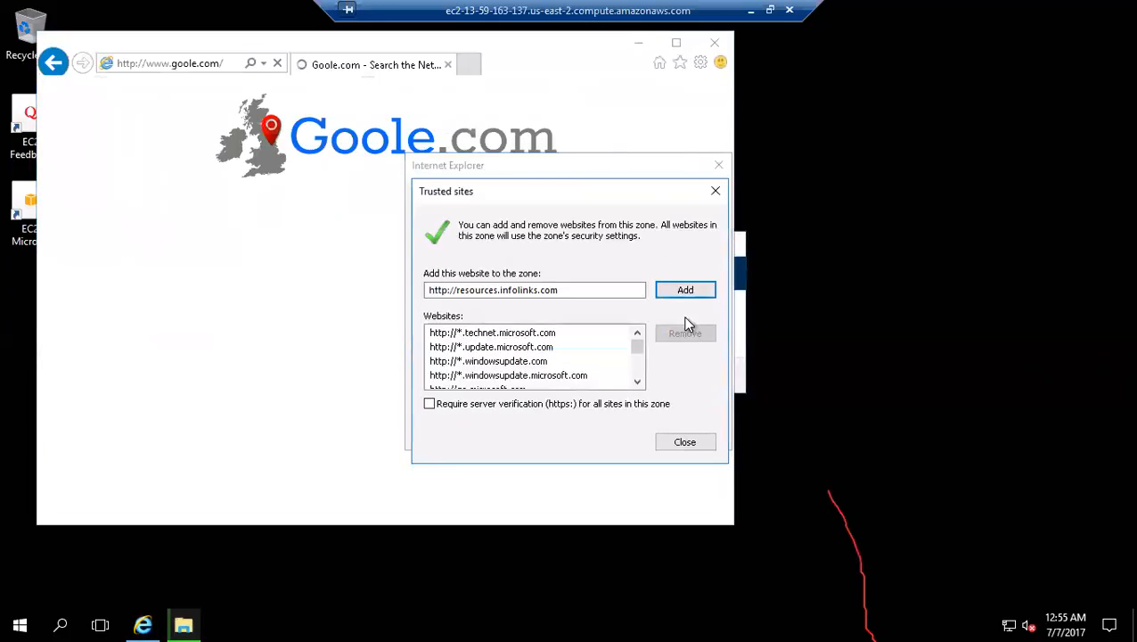
pyautogui.click(682, 290)
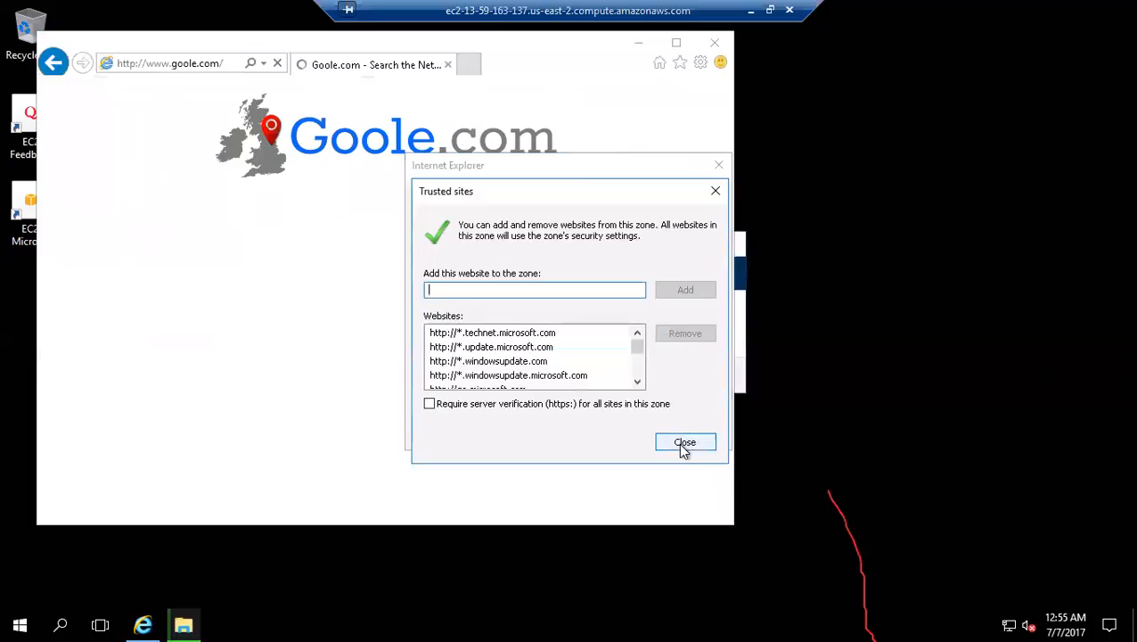
pyautogui.click(683, 444)
pyautogui.click(680, 195)
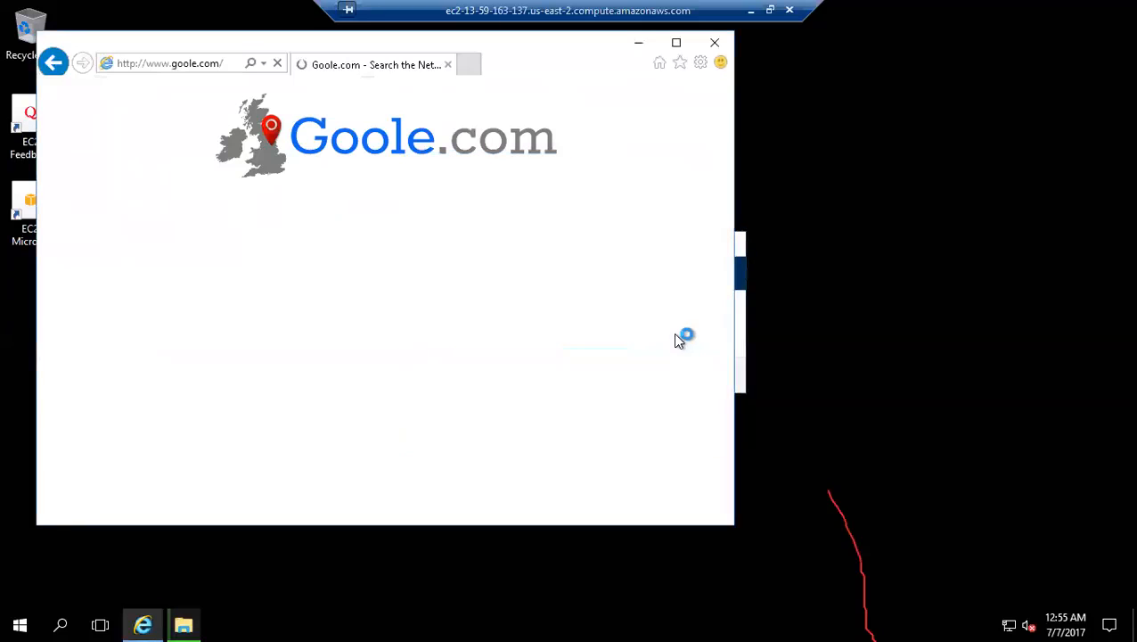
pyautogui.click(692, 329)
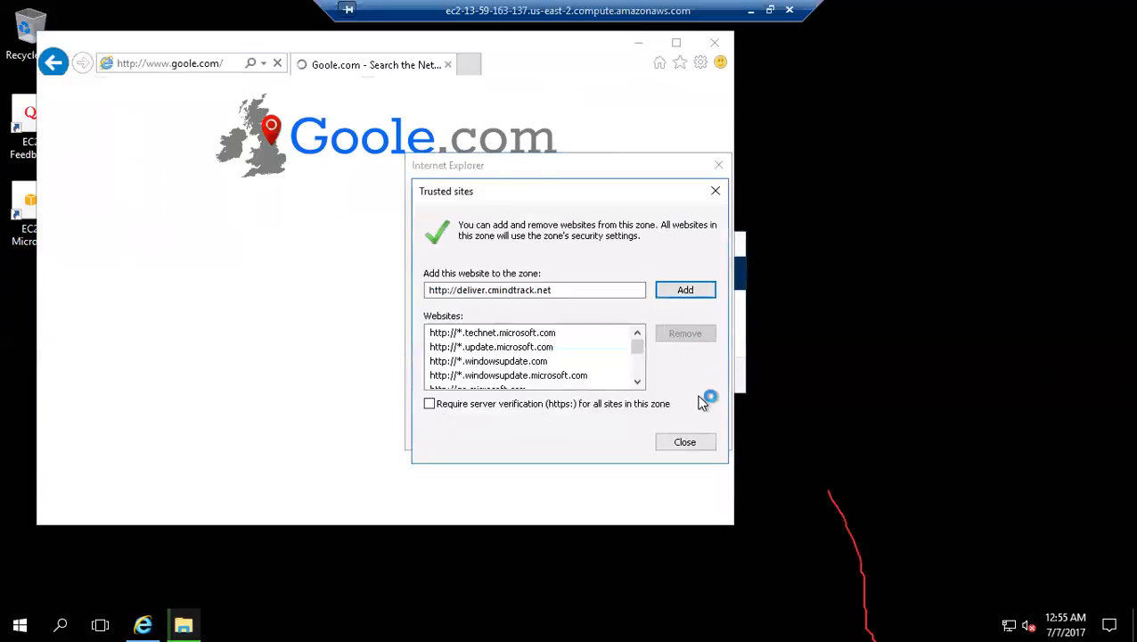
pyautogui.click(691, 294)
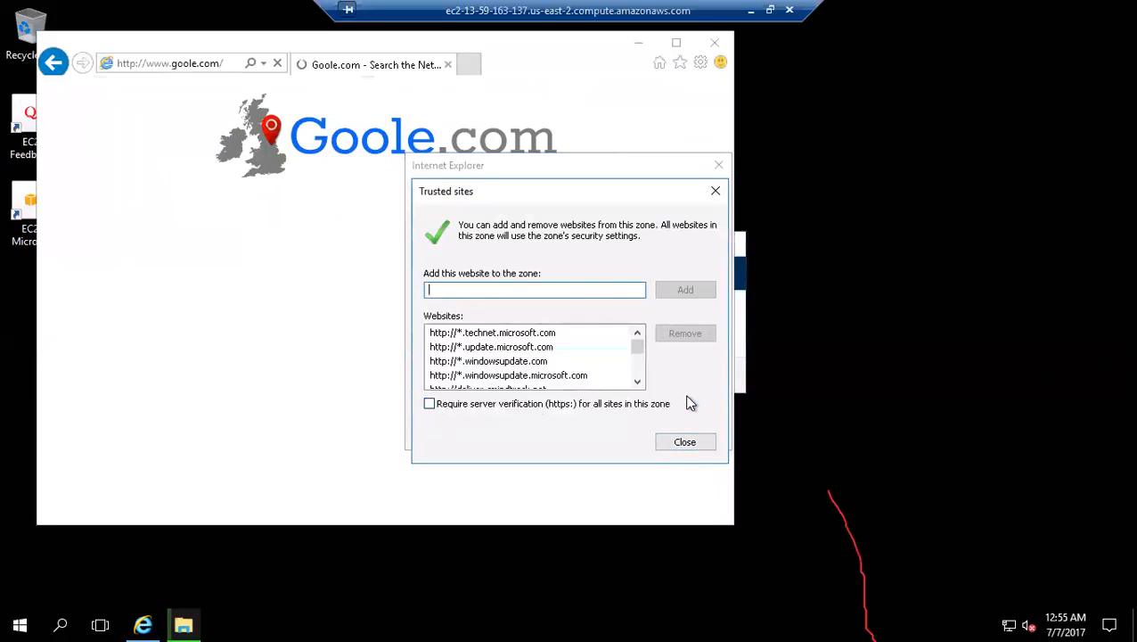
pyautogui.click(678, 438)
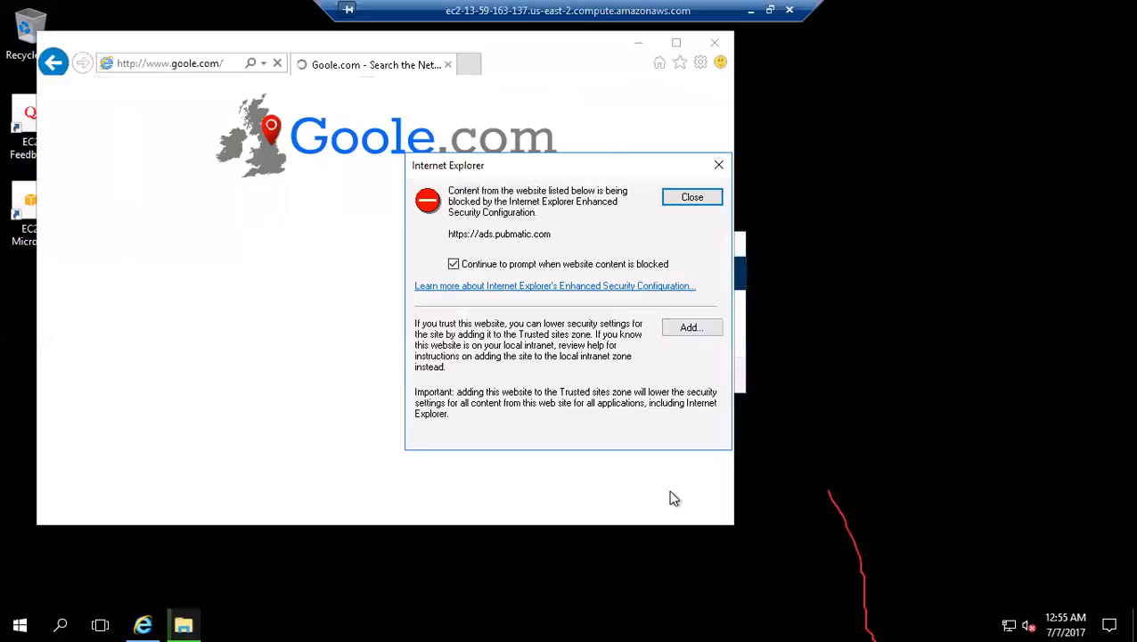
pyautogui.click(691, 326)
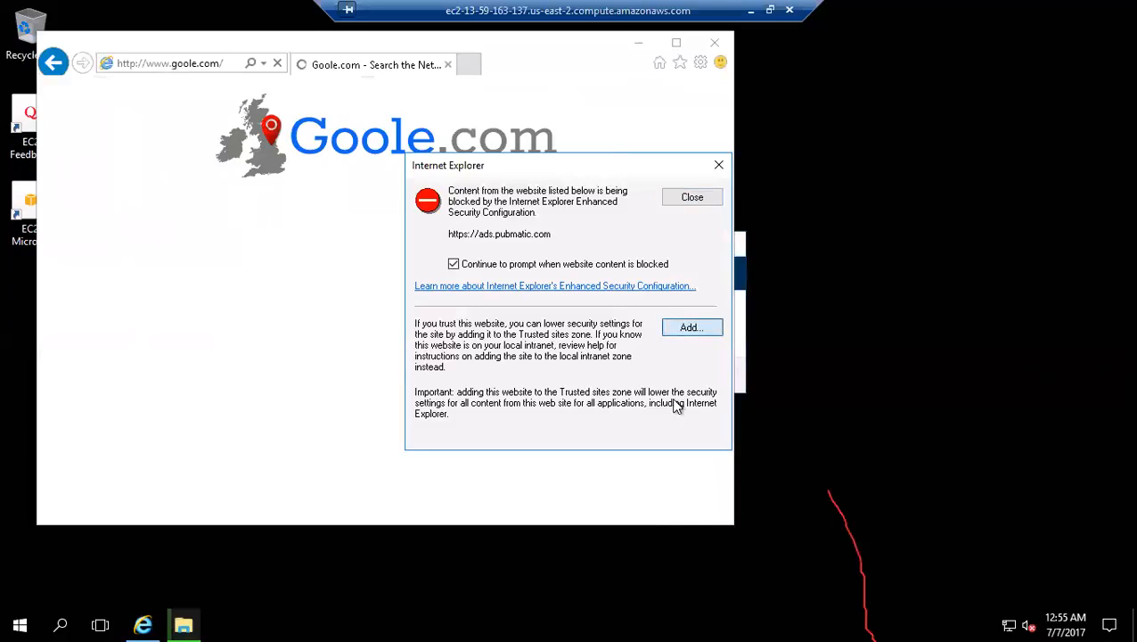
pyautogui.click(670, 290)
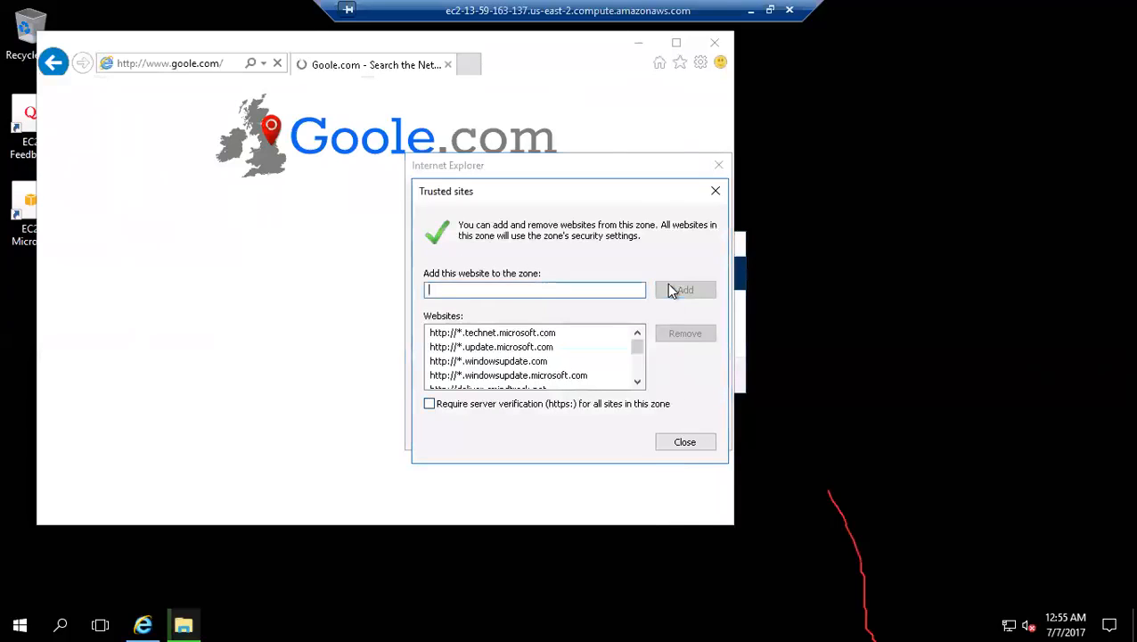
pyautogui.click(668, 446)
# Step: Dismiss the remaining blocked-content prompts without trusting their sites and maximize the browser window
pyautogui.click(703, 197)
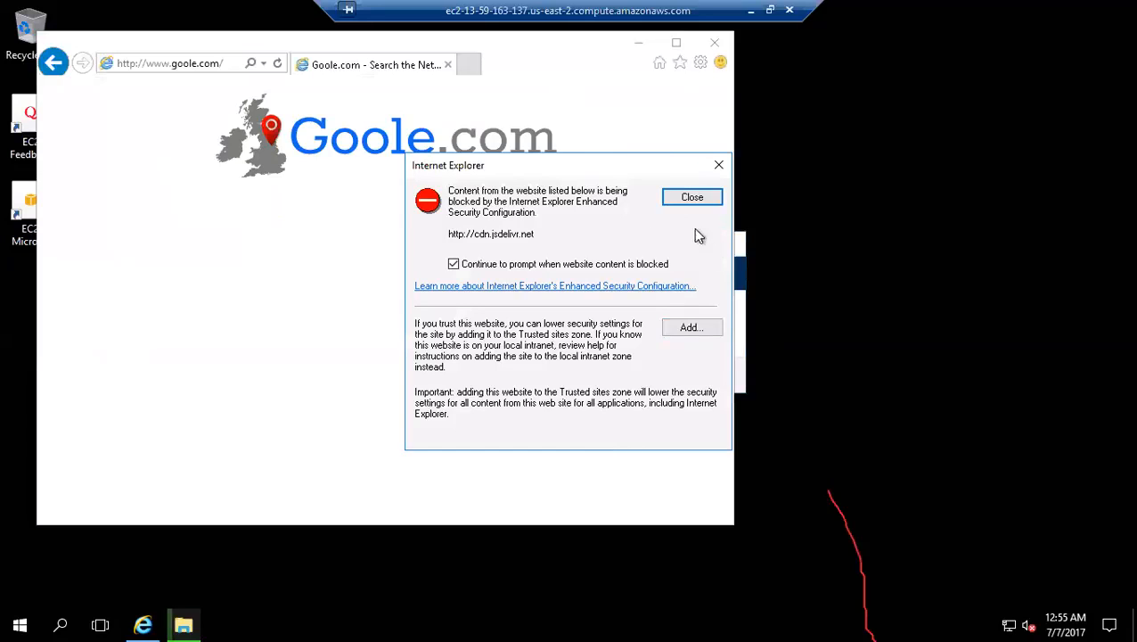
pyautogui.click(691, 199)
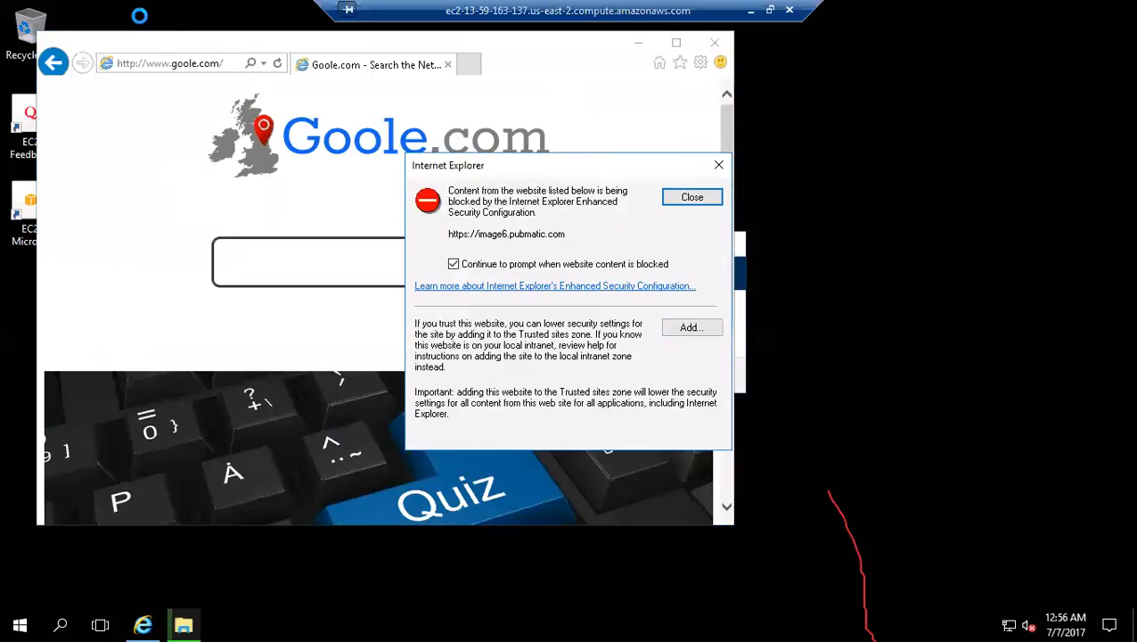
pyautogui.click(688, 198)
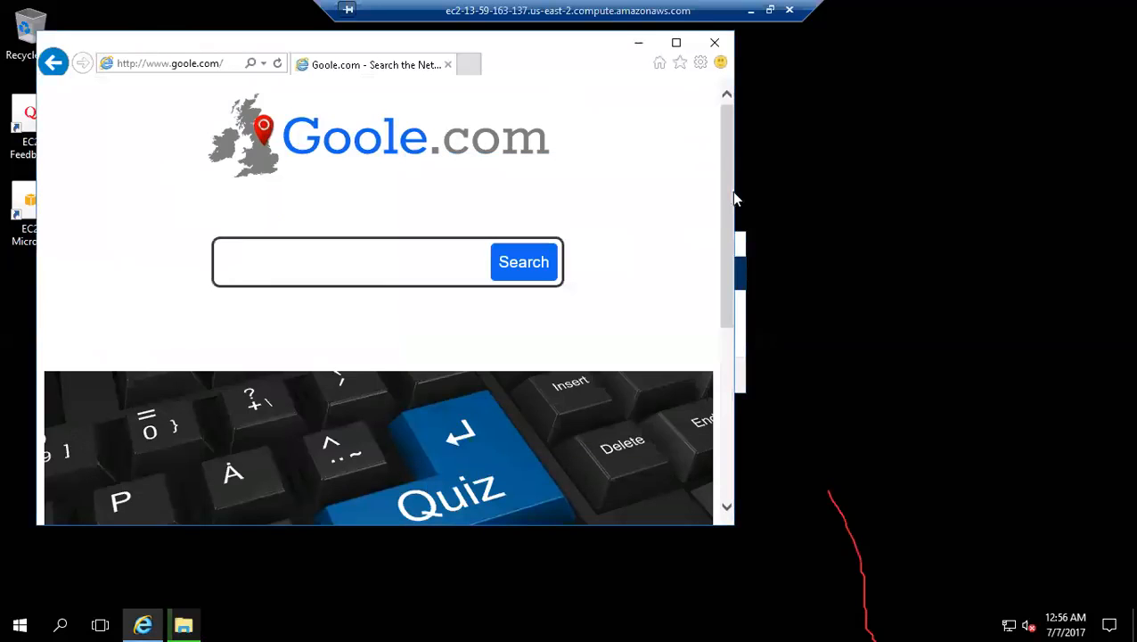
pyautogui.click(678, 44)
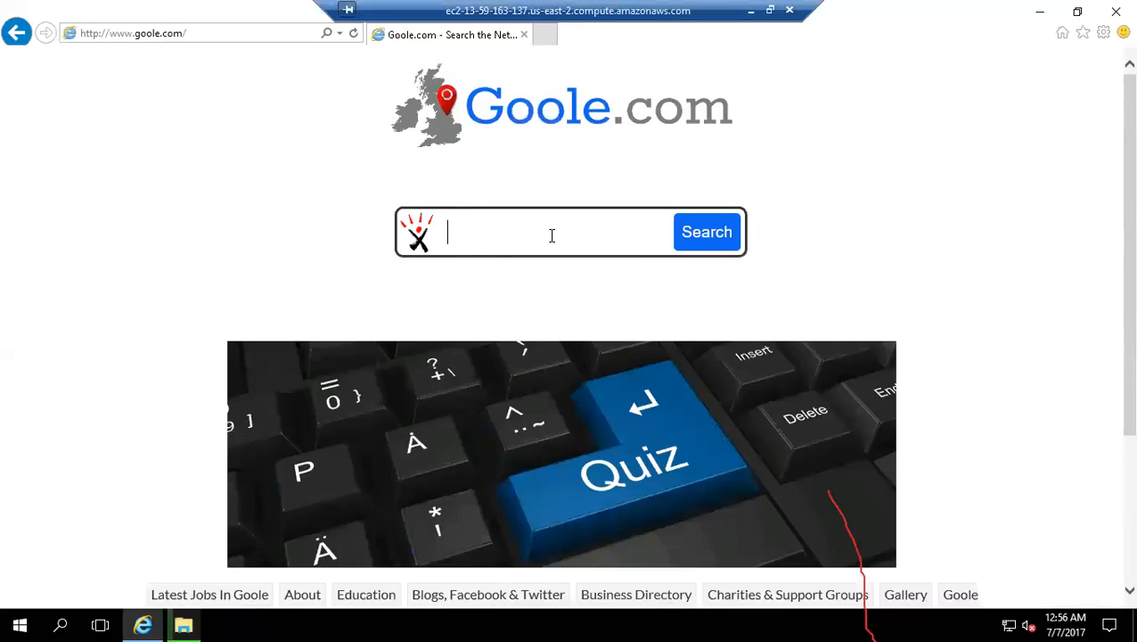
# Step: Search goole.com for "download mozilla firefox" and allow the search information to be sent over the Internet
pyautogui.write('downl;oad')
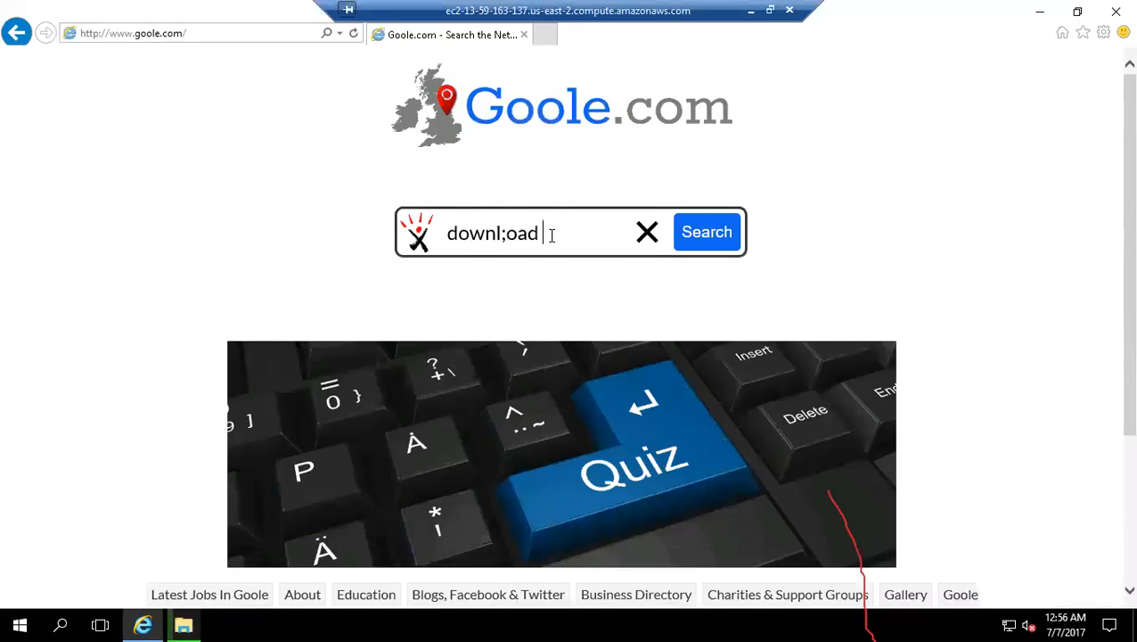
pyautogui.press('Left')
pyautogui.press('Left')
pyautogui.press('Left')
pyautogui.press('Left')
pyautogui.press('BackSpace')
pyautogui.press('End')
pyautogui.write('mo')
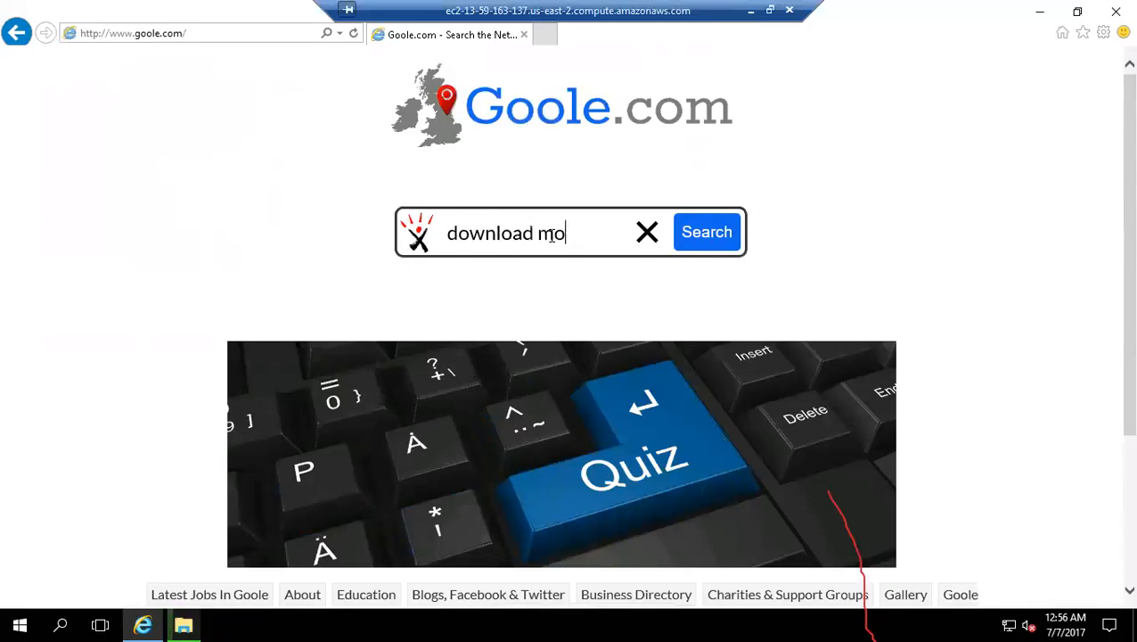
pyautogui.write('zilla fire')
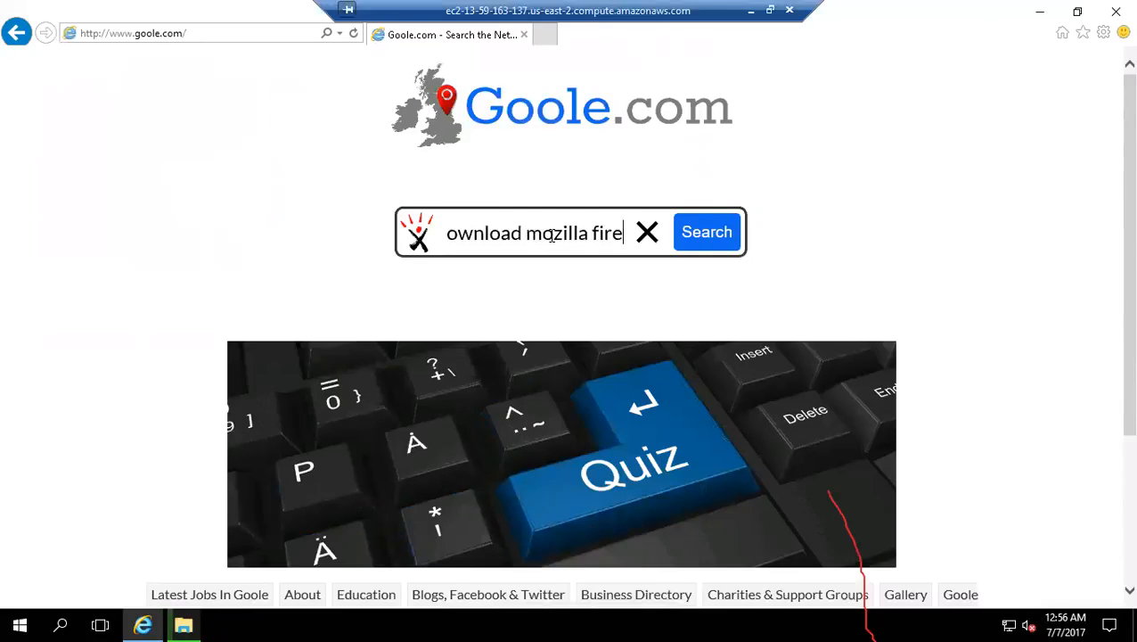
pyautogui.write('fox')
pyautogui.press('Return')
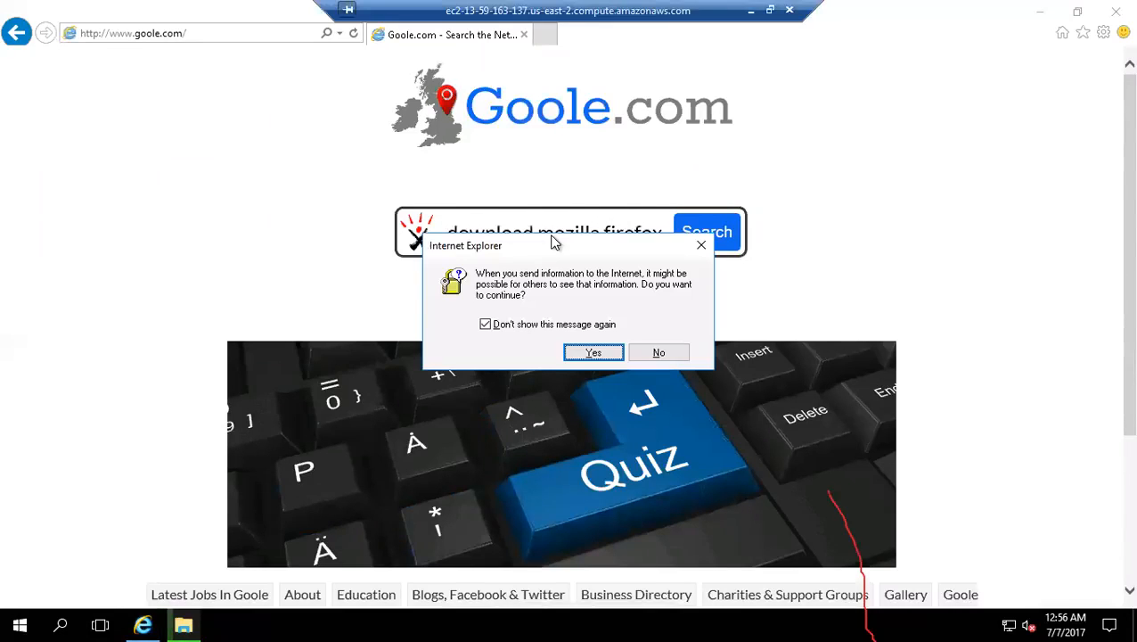
pyautogui.click(596, 353)
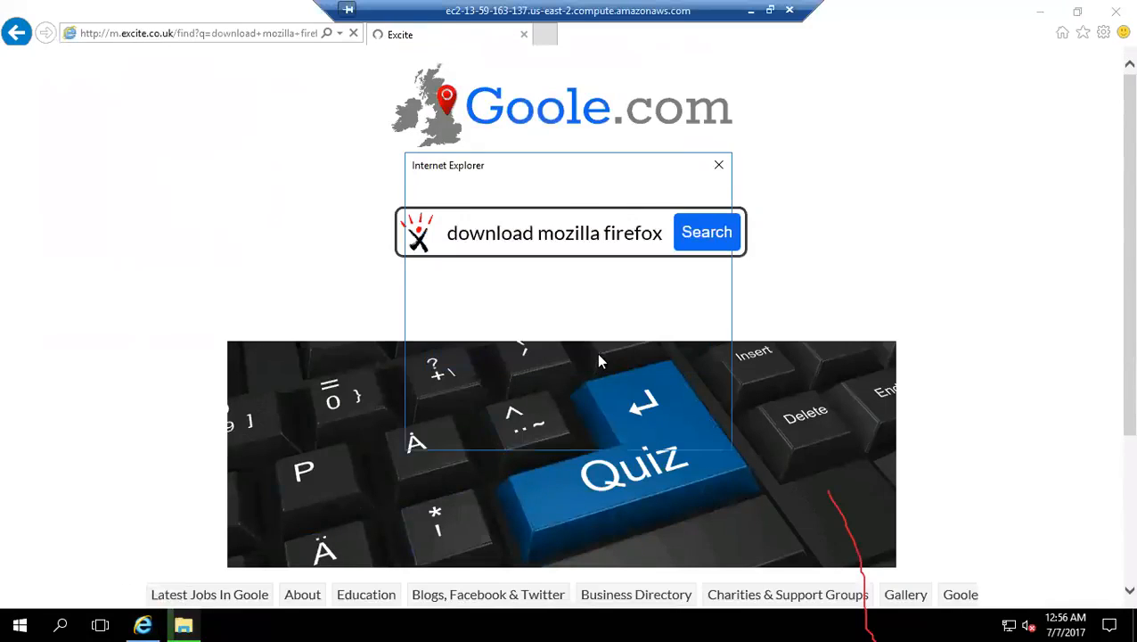
pyautogui.click(692, 327)
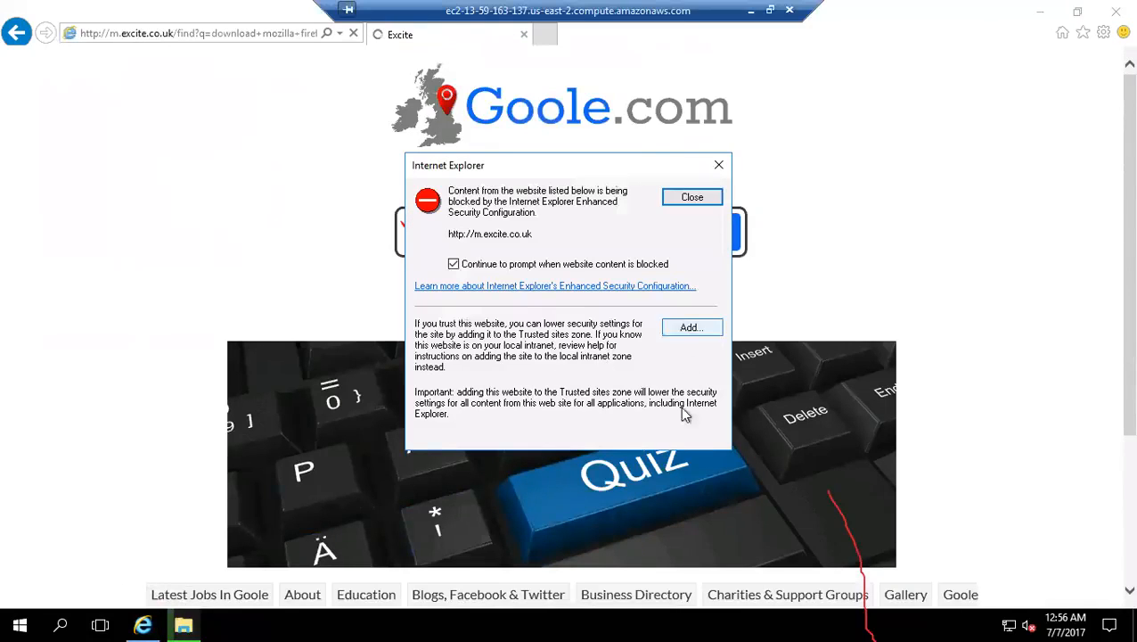
pyautogui.click(670, 292)
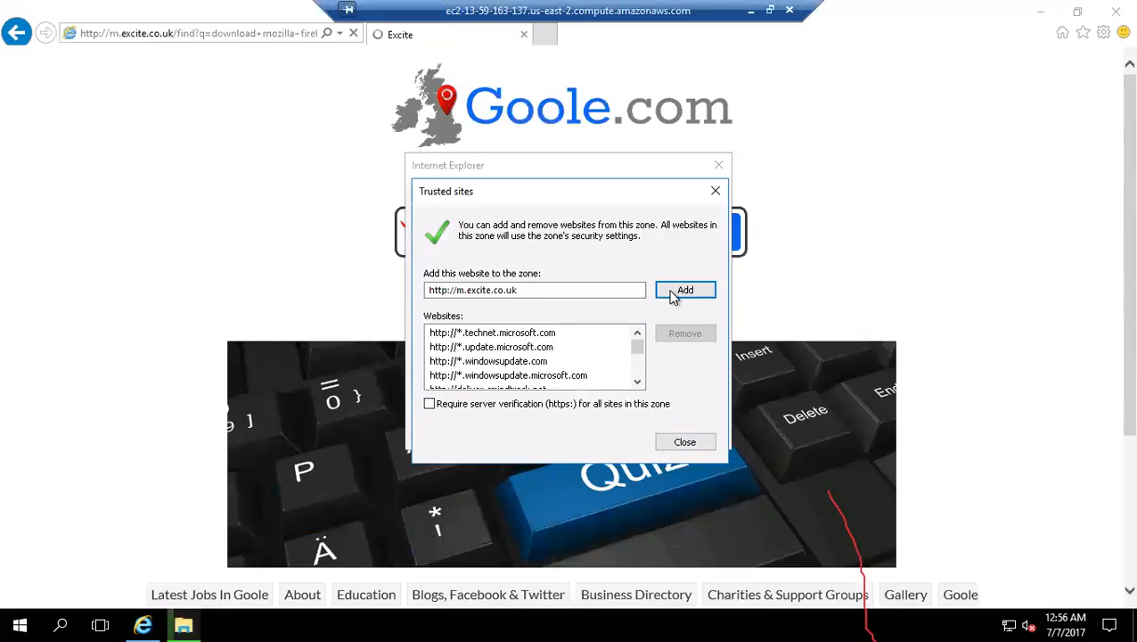
pyautogui.click(683, 444)
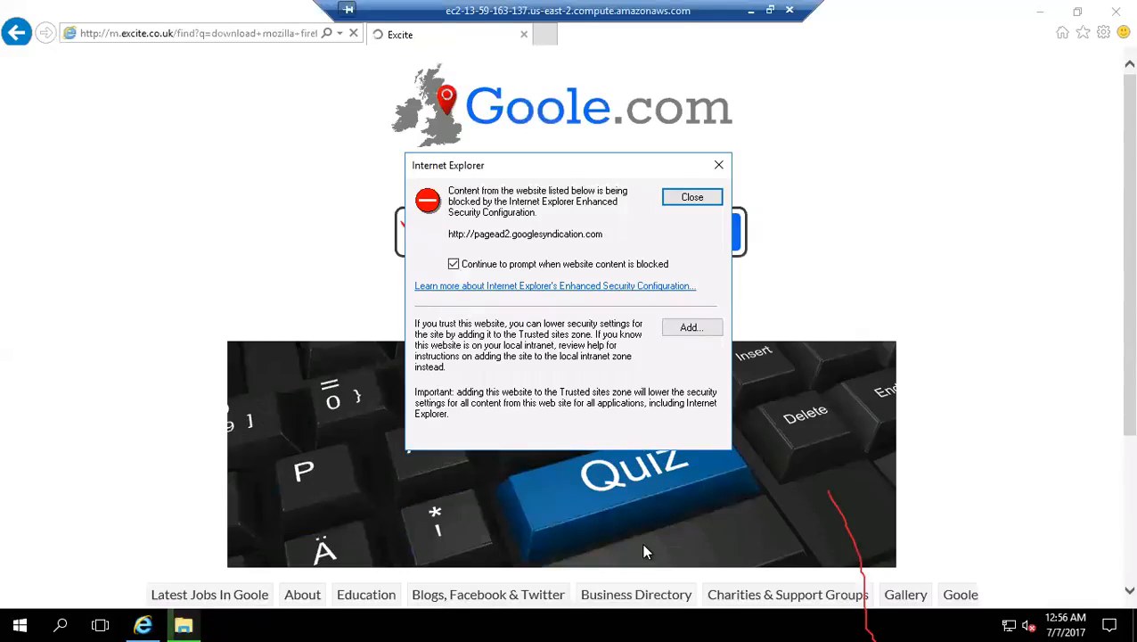
pyautogui.click(687, 329)
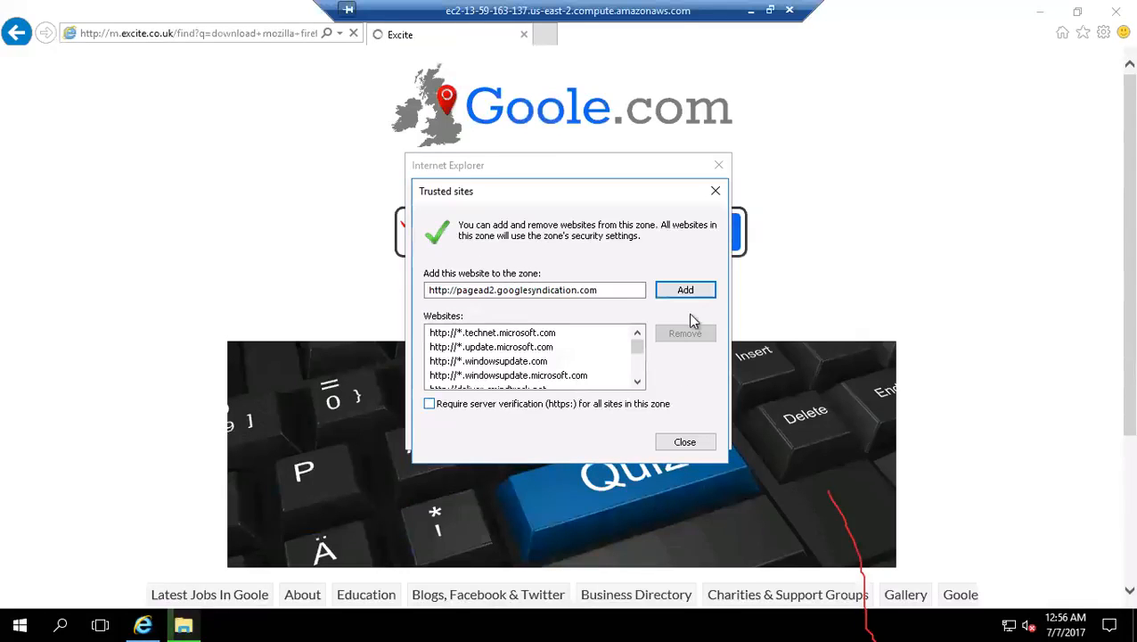
pyautogui.press('Return')
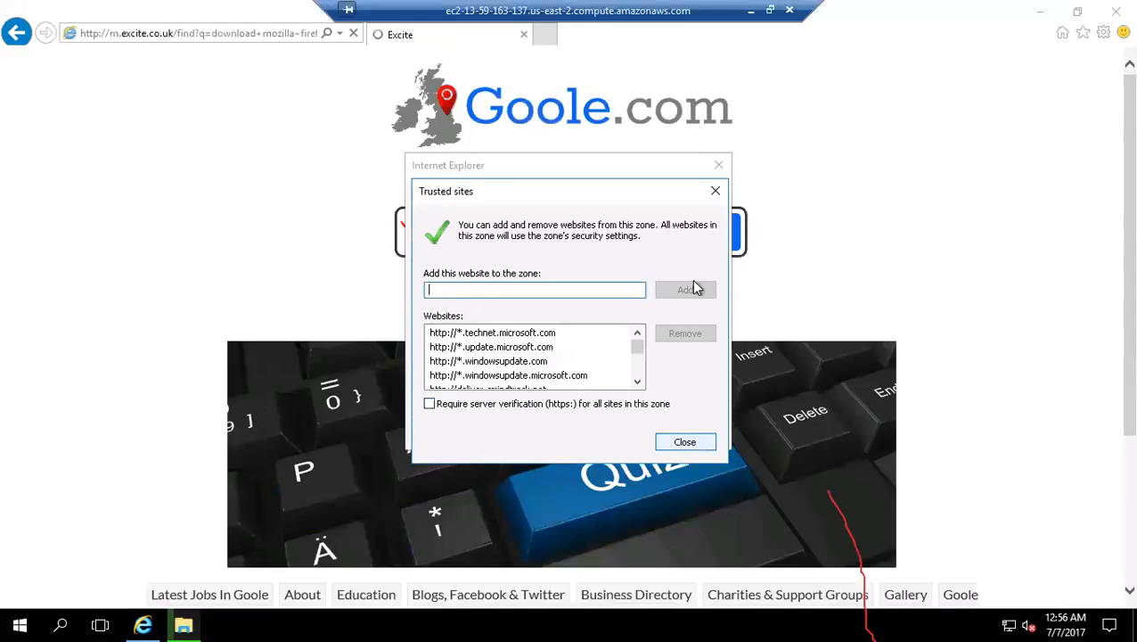
pyautogui.click(688, 442)
pyautogui.click(688, 198)
pyautogui.click(692, 197)
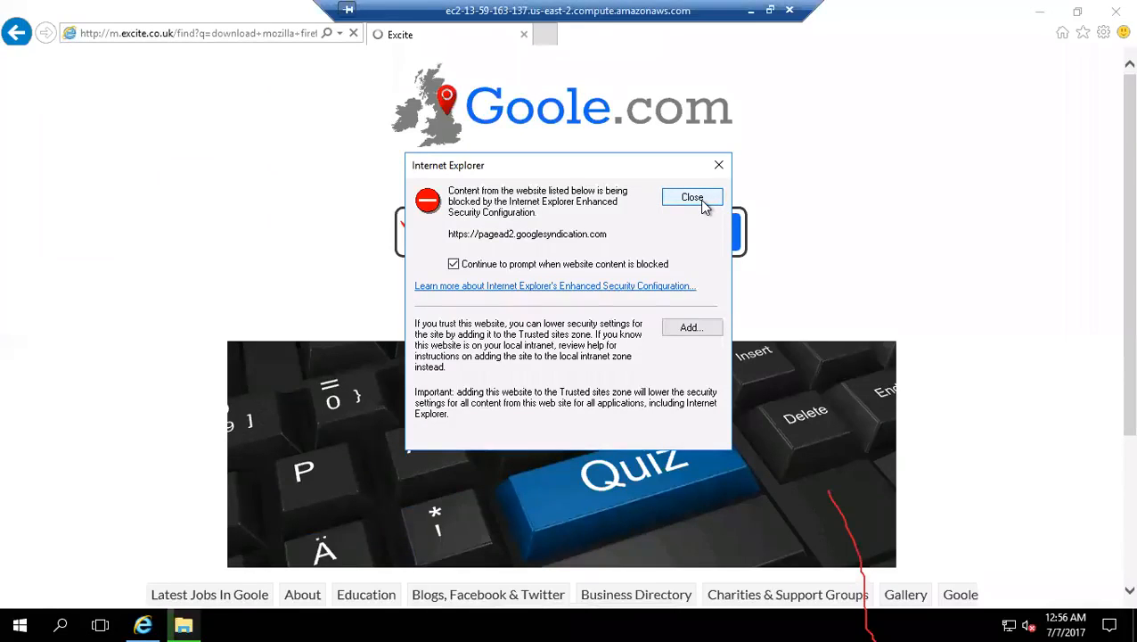
pyautogui.click(700, 200)
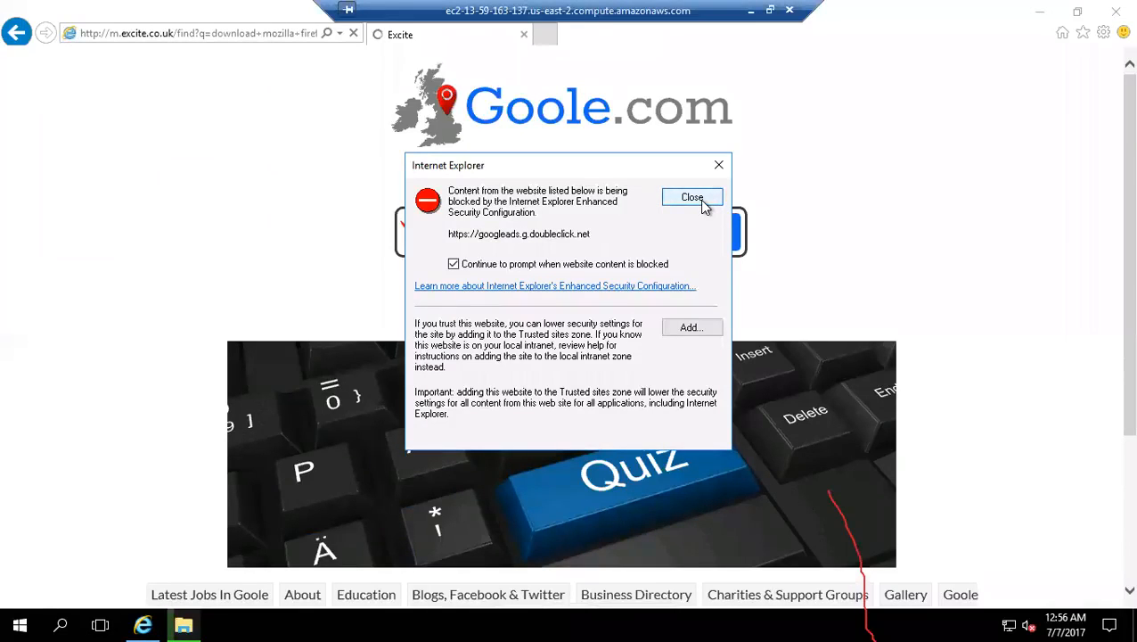
pyautogui.click(700, 328)
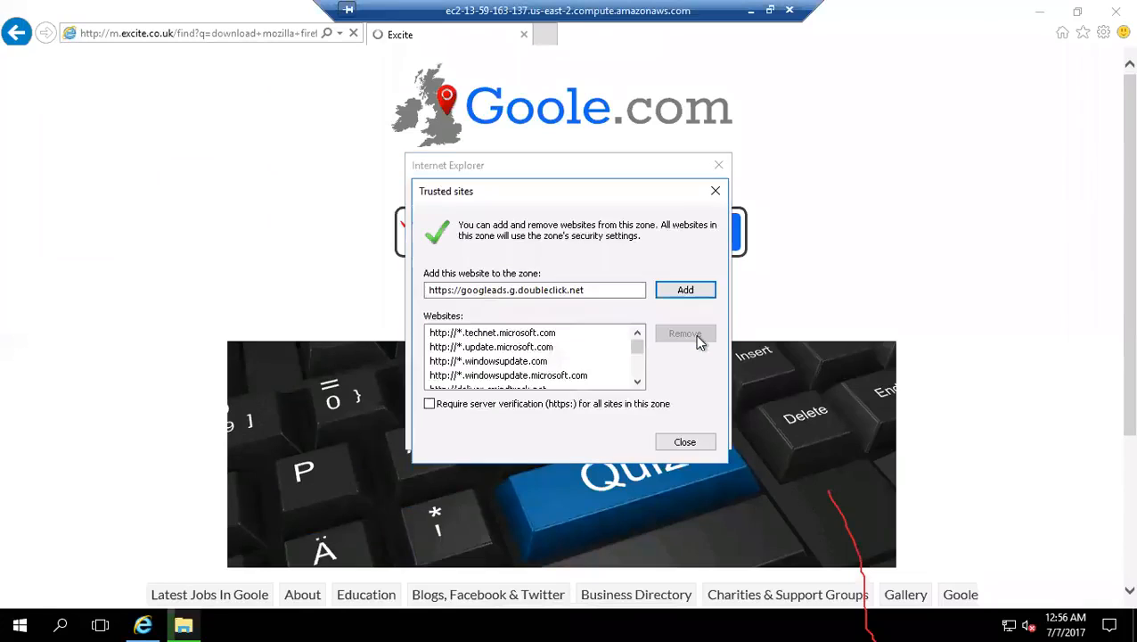
pyautogui.click(688, 290)
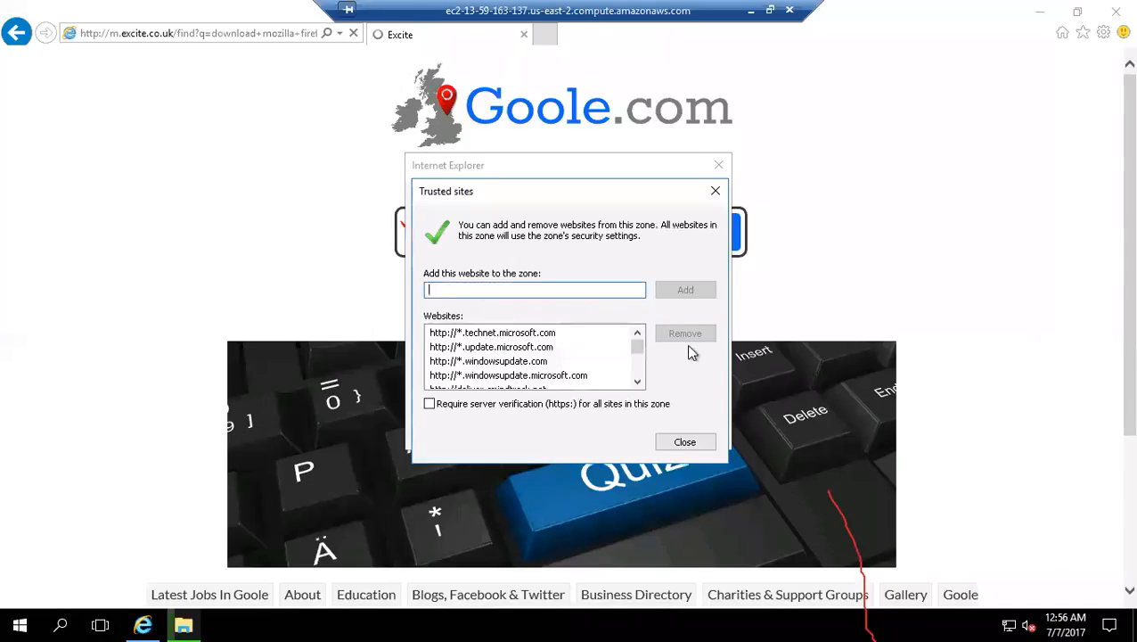
pyautogui.click(678, 440)
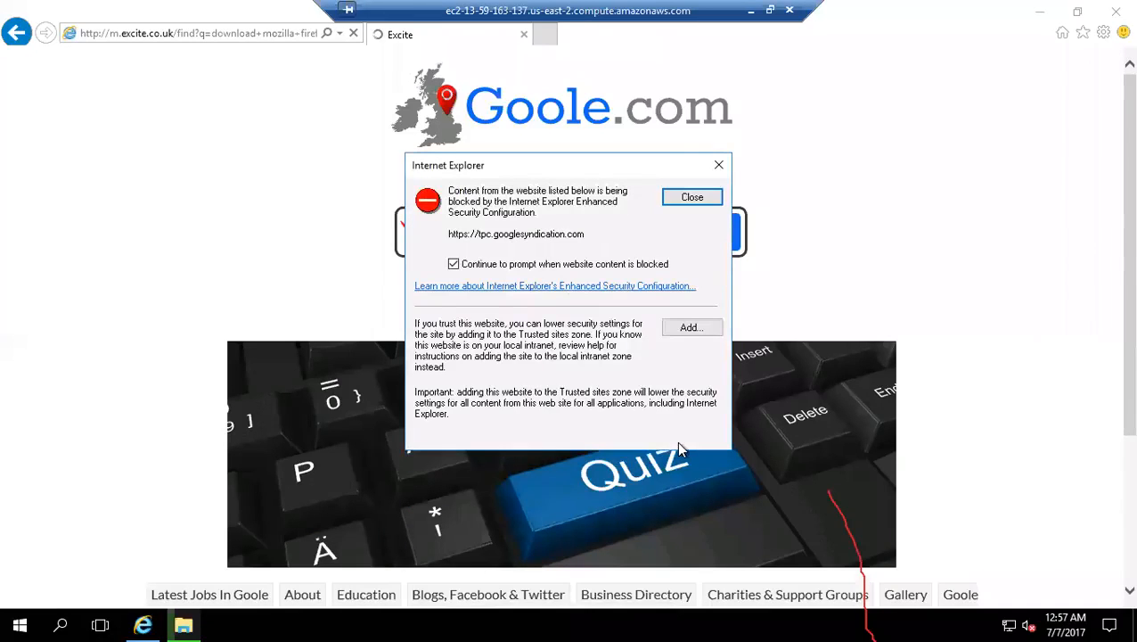
pyautogui.click(692, 327)
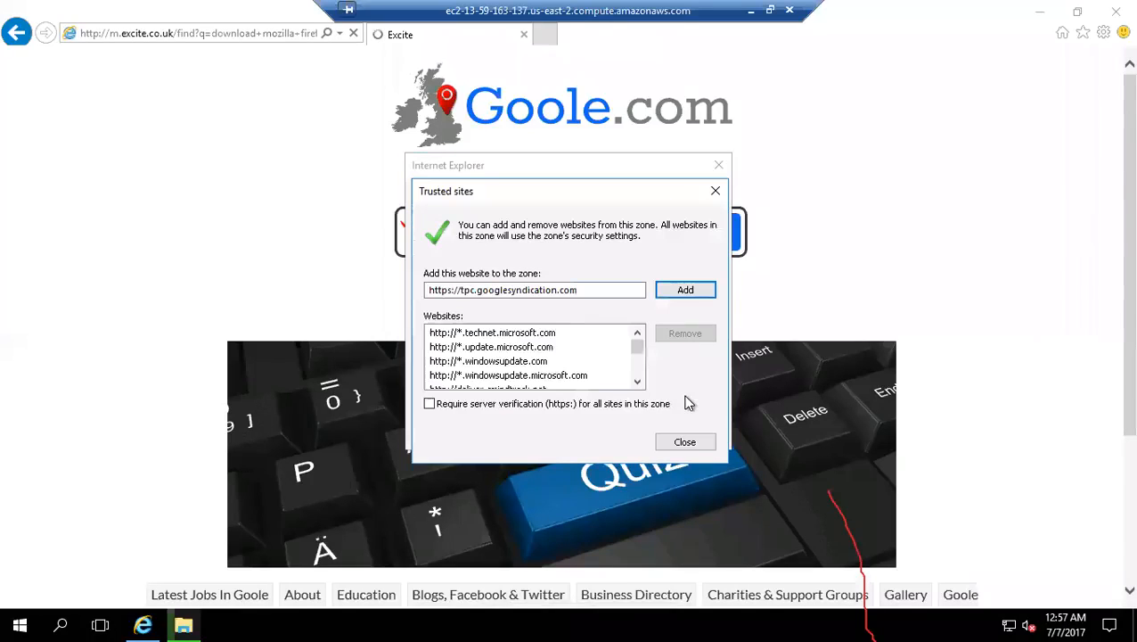
pyautogui.click(677, 291)
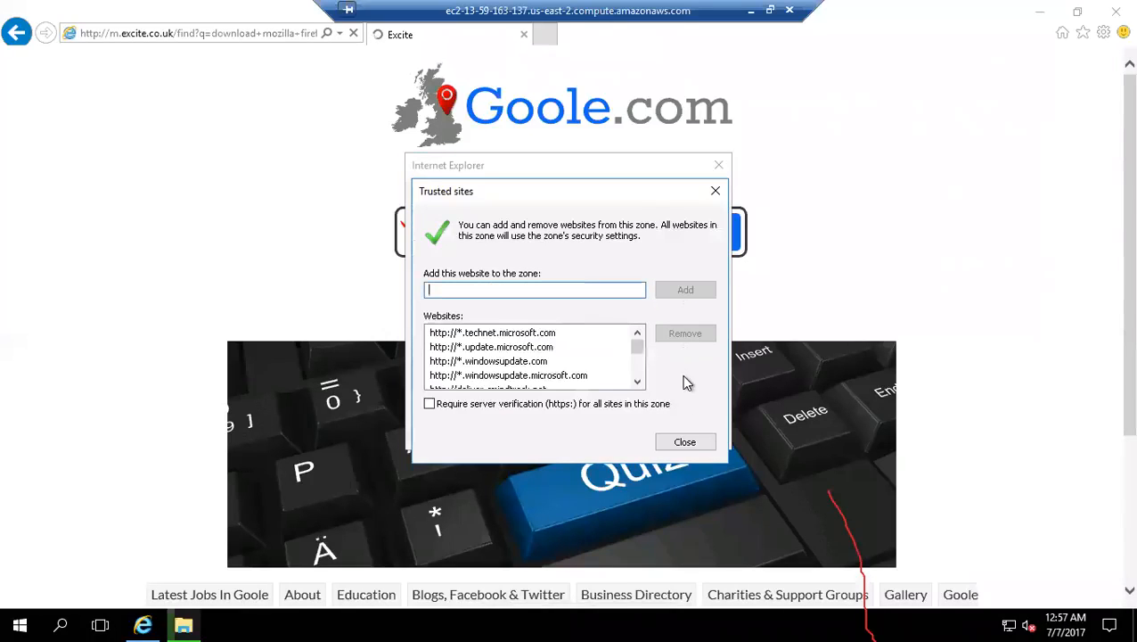
pyautogui.click(686, 442)
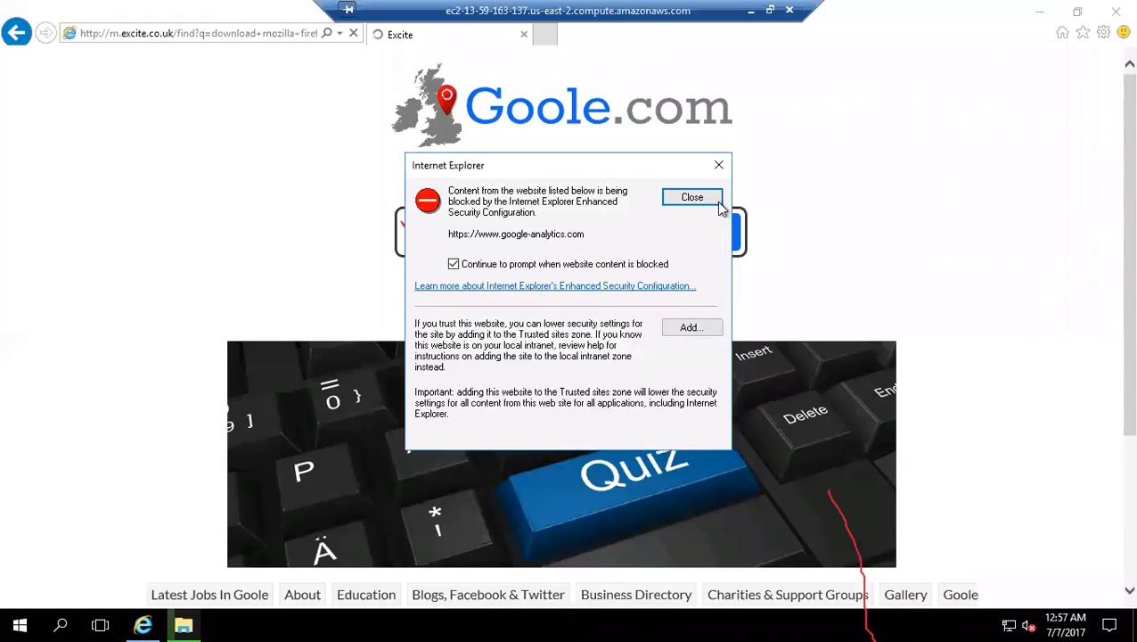
pyautogui.click(691, 327)
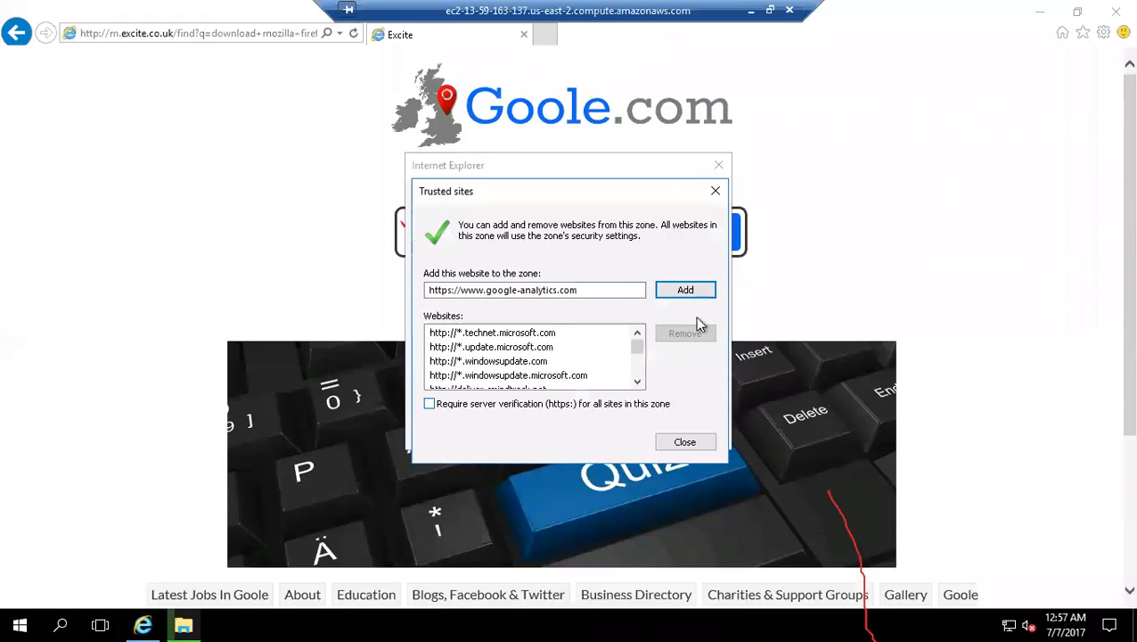
pyautogui.click(693, 292)
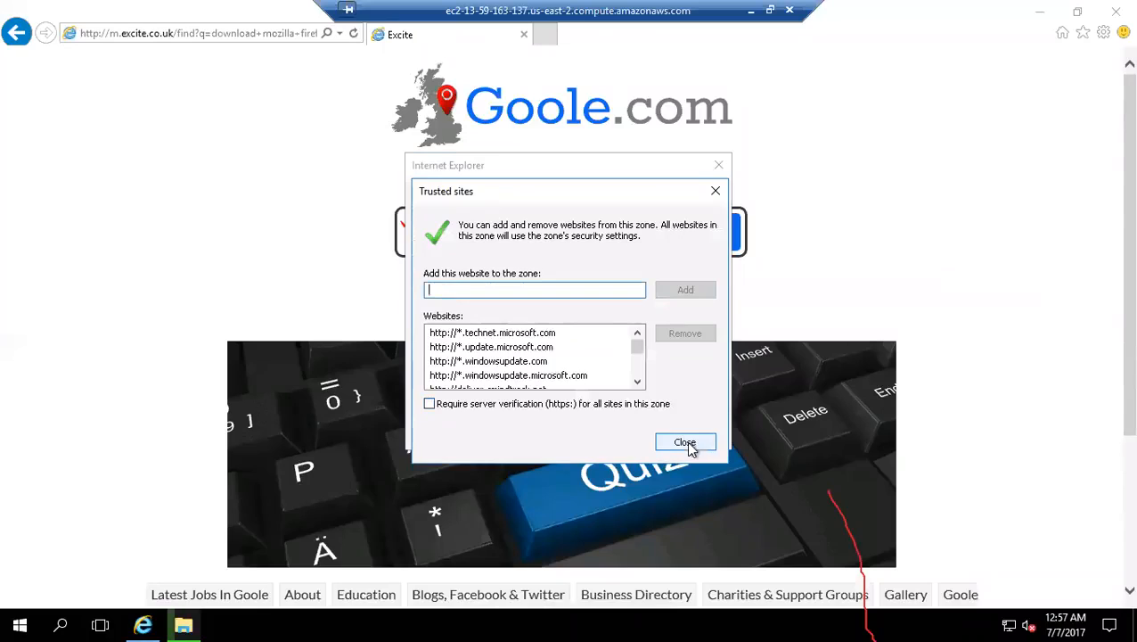
pyautogui.press('Return')
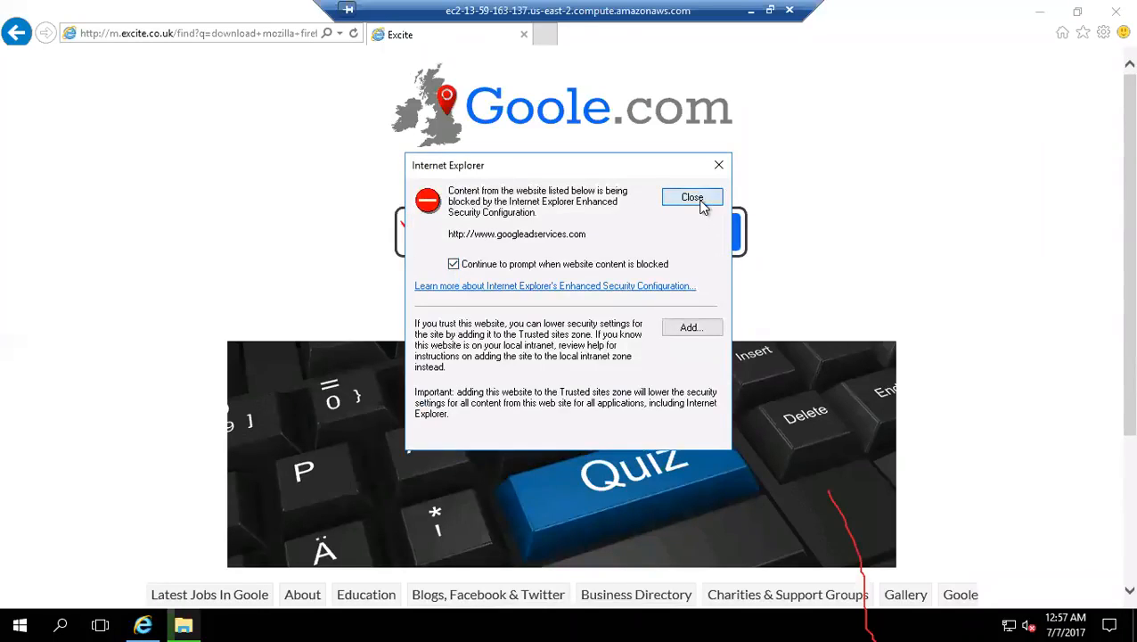
pyautogui.click(700, 203)
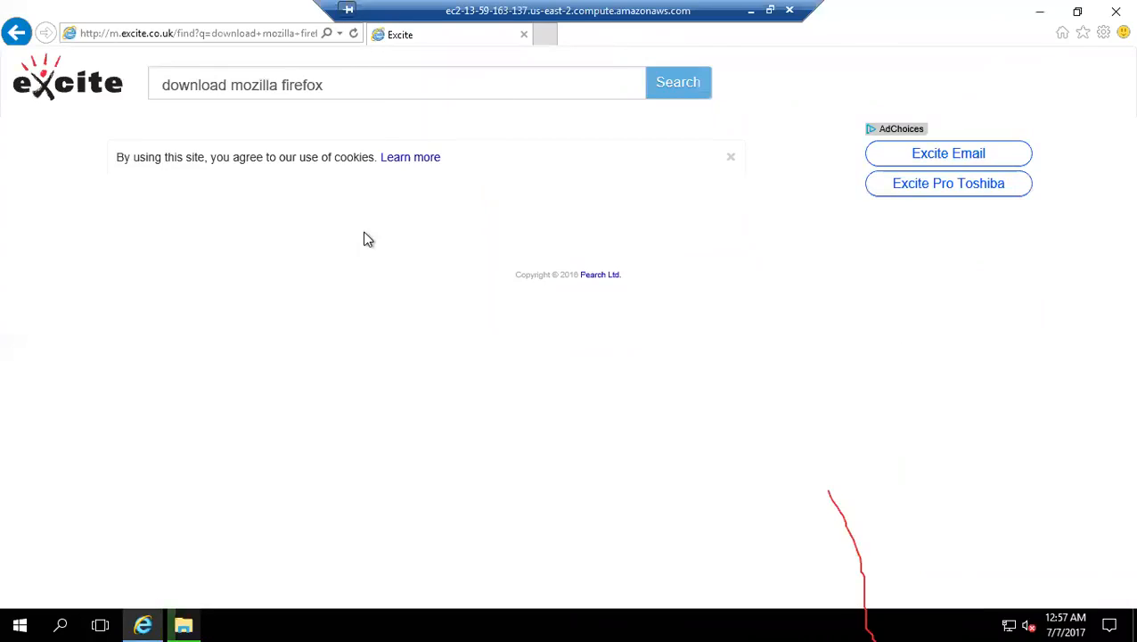
pyautogui.click(691, 85)
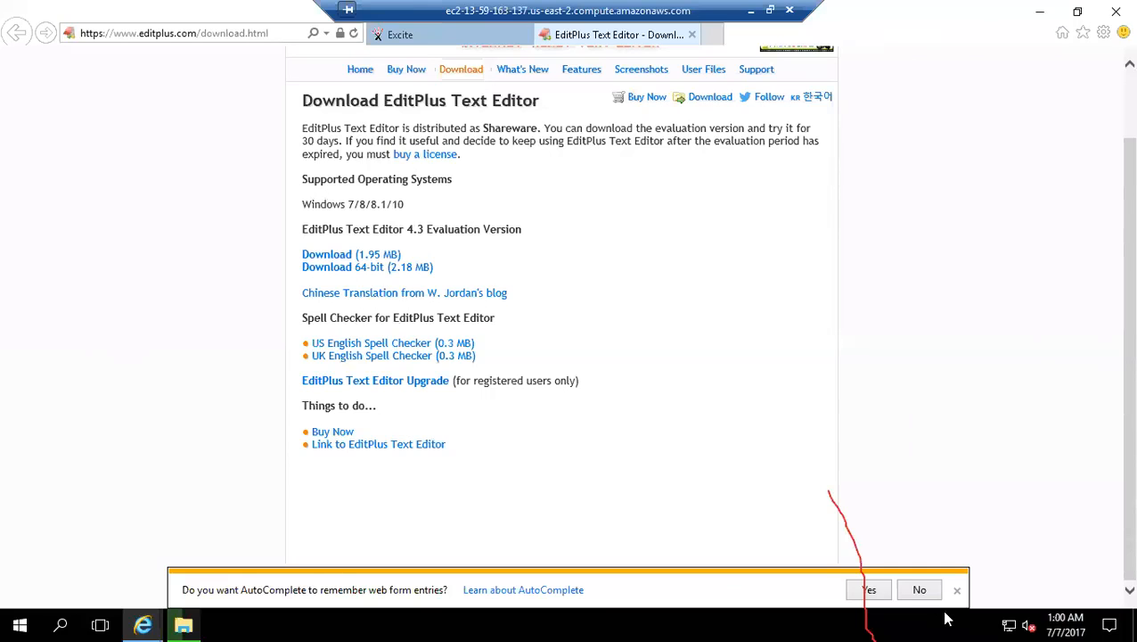
# Step: Decline AutoComplete for web form entries and save the 64-bit EditPlus 4.3 installer, epp430_64bit.exe, from the EditPlus download page
pyautogui.click(919, 590)
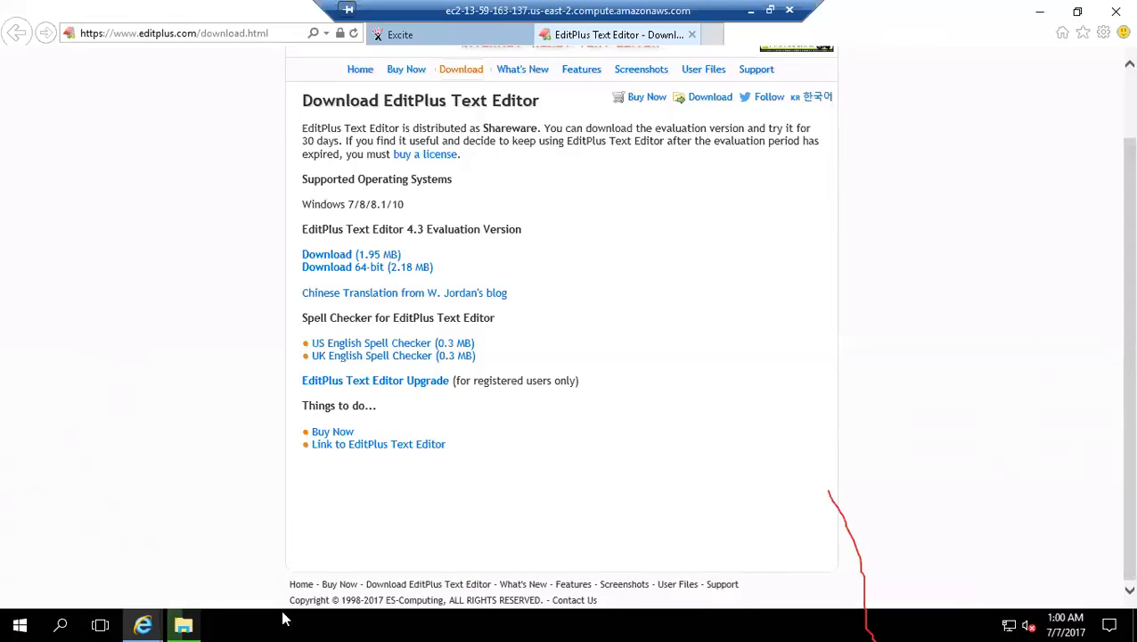
pyautogui.moveTo(145, 623)
pyautogui.scroll(2, 619, 346)
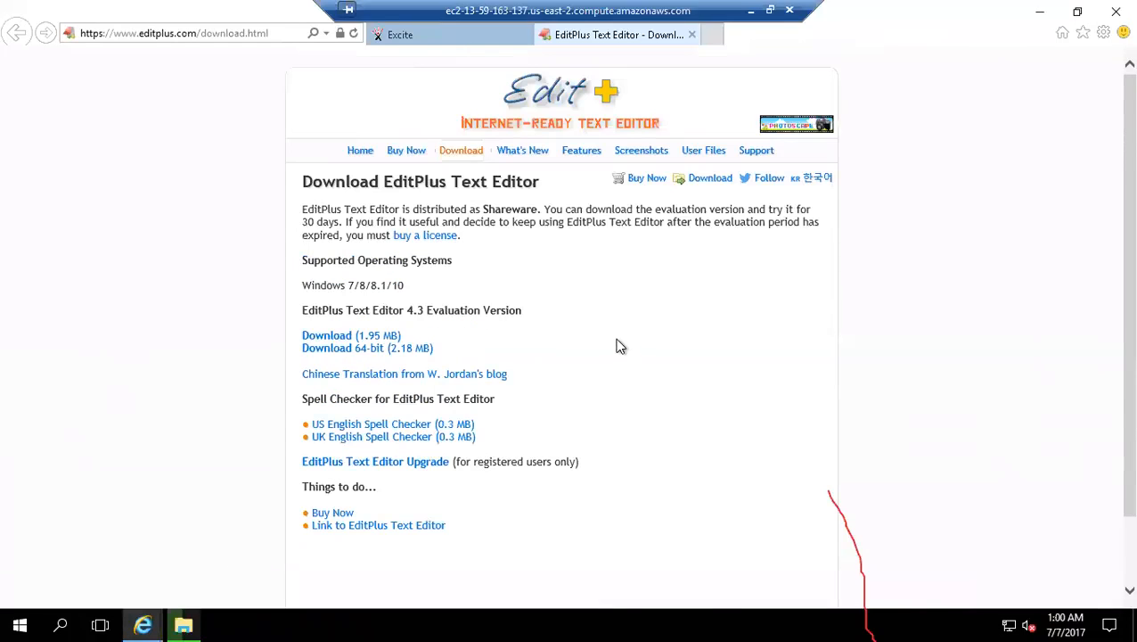
pyautogui.click(349, 353)
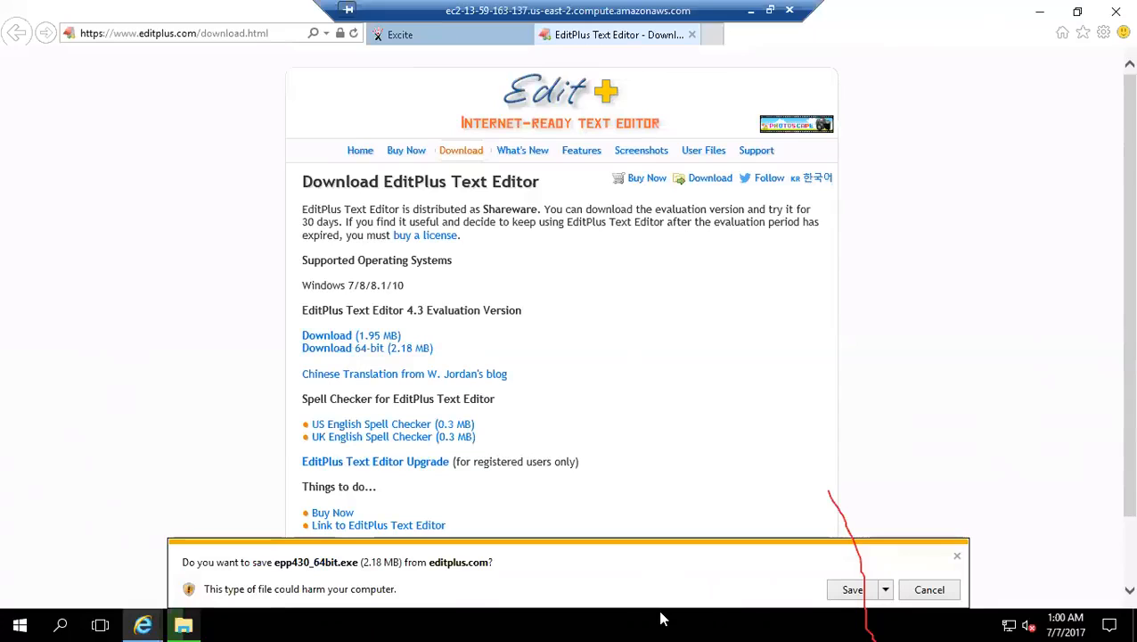
pyautogui.click(849, 593)
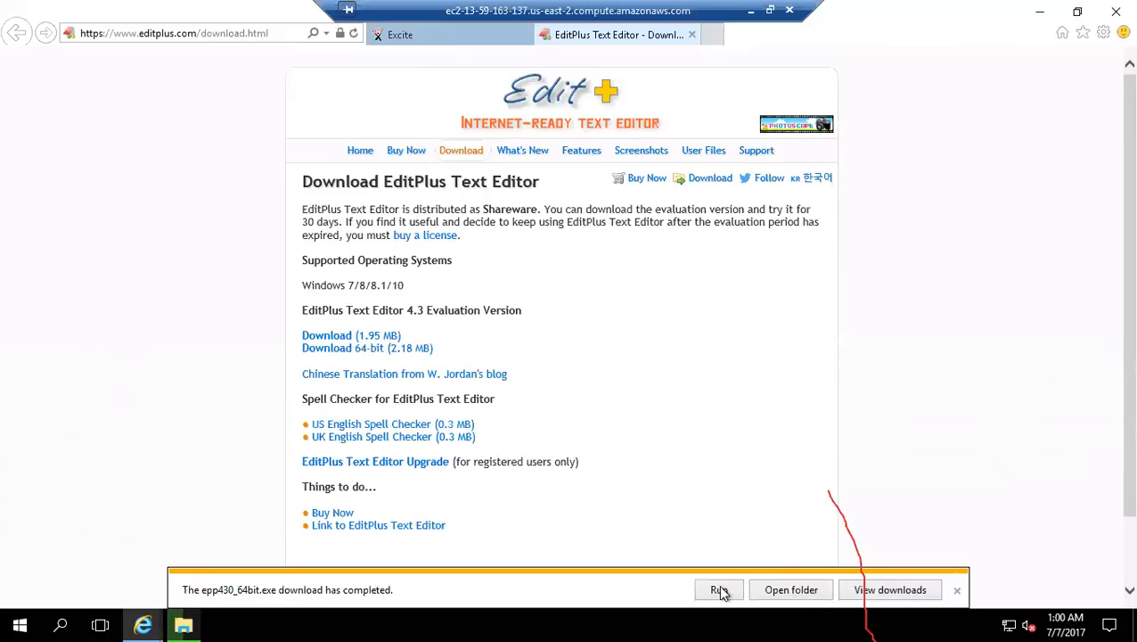
# Step: Run the downloaded EditPlus installer, accept its license and install it to C:\Program Files\EditPlus with all shortcut options enabled
pyautogui.click(719, 590)
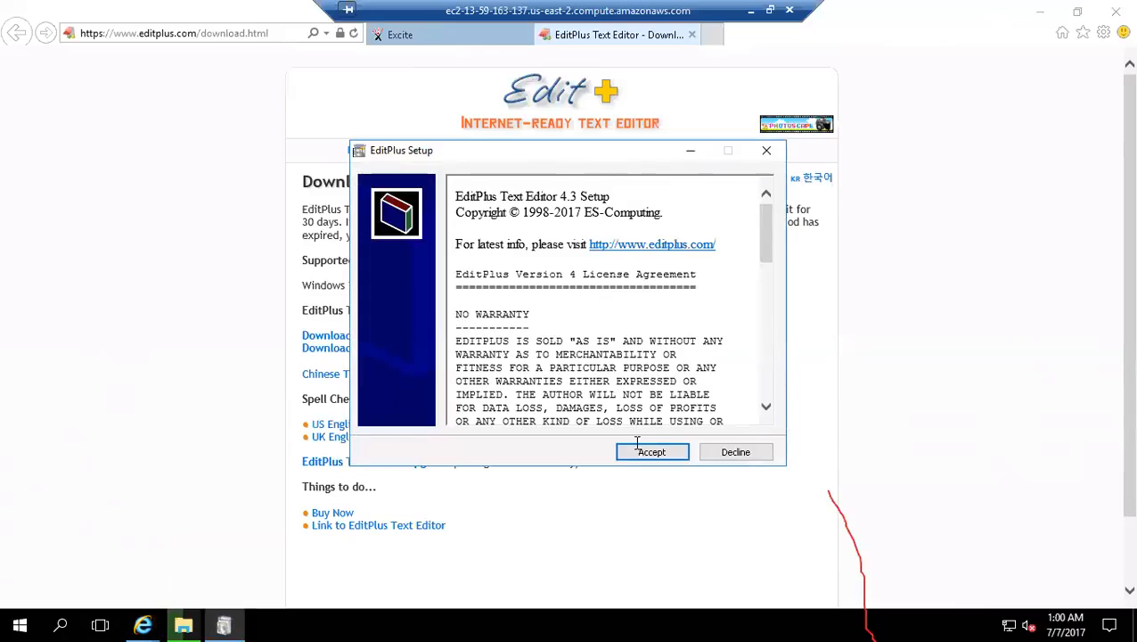
pyautogui.click(643, 455)
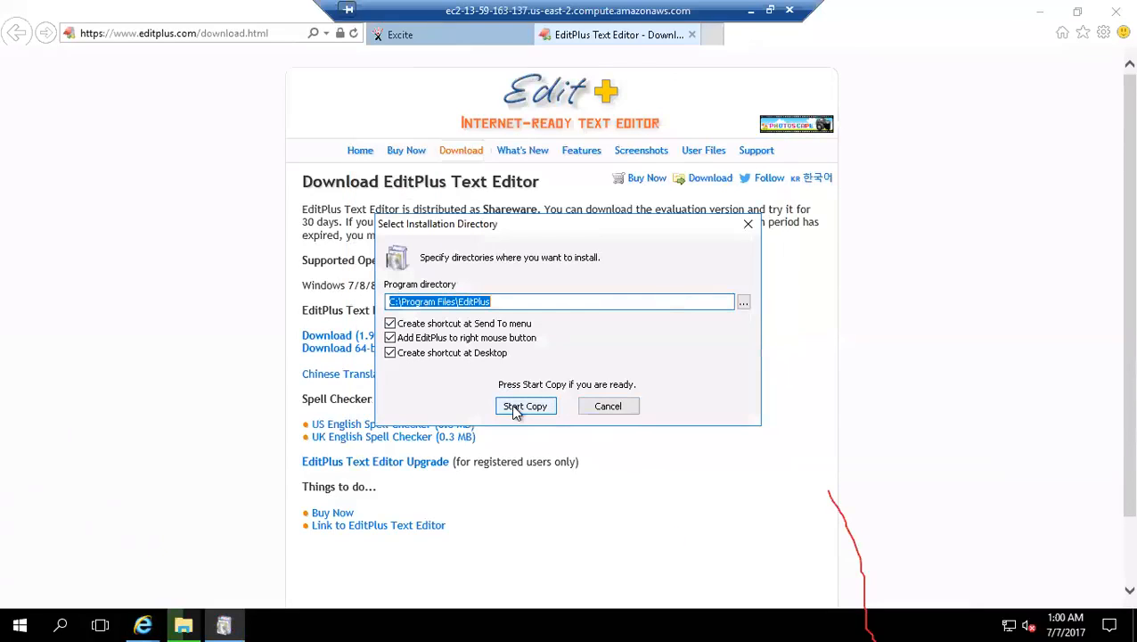
pyautogui.click(517, 408)
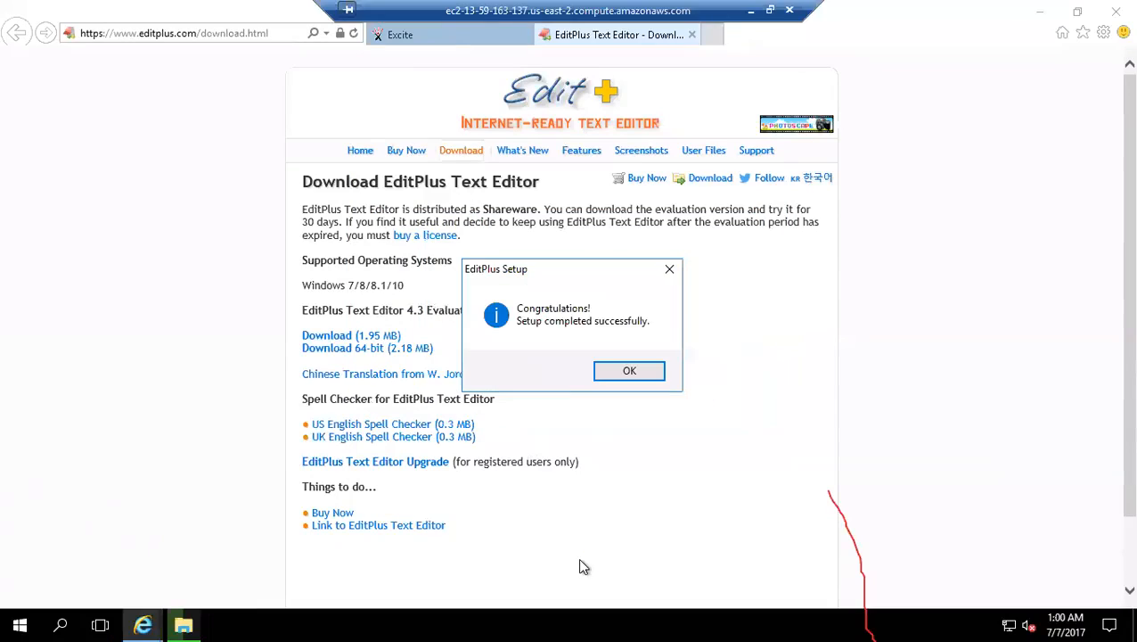
pyautogui.click(617, 372)
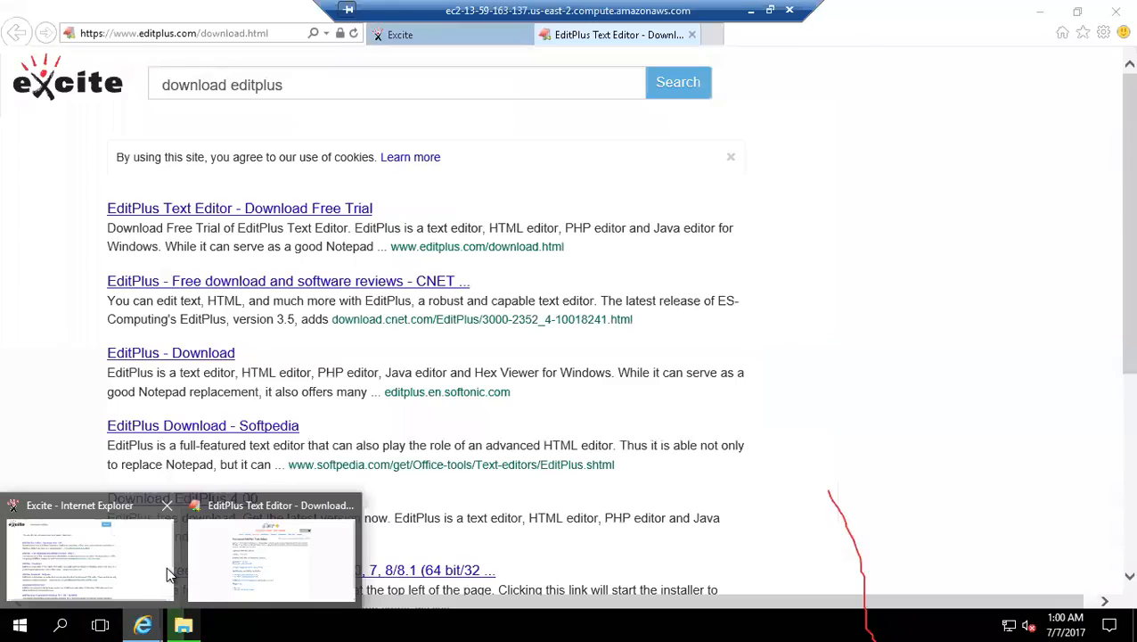
# Step: Return to the Excite page, search for "mozilla firefox download" and dismiss the cookie notice
pyautogui.click(166, 566)
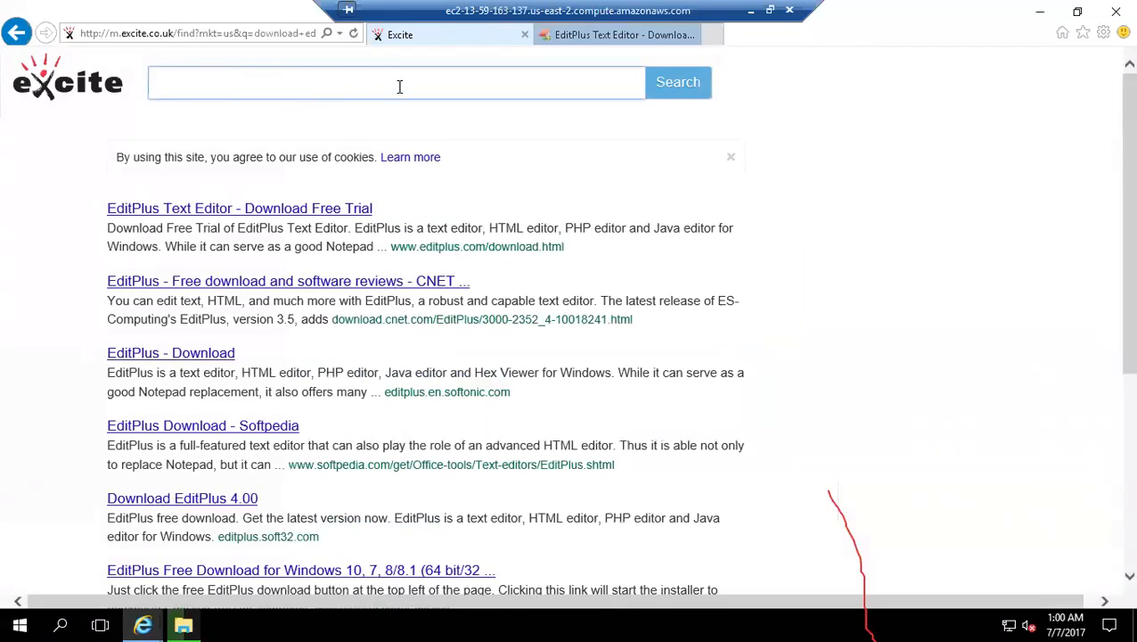
pyautogui.write('mozilla firefox do')
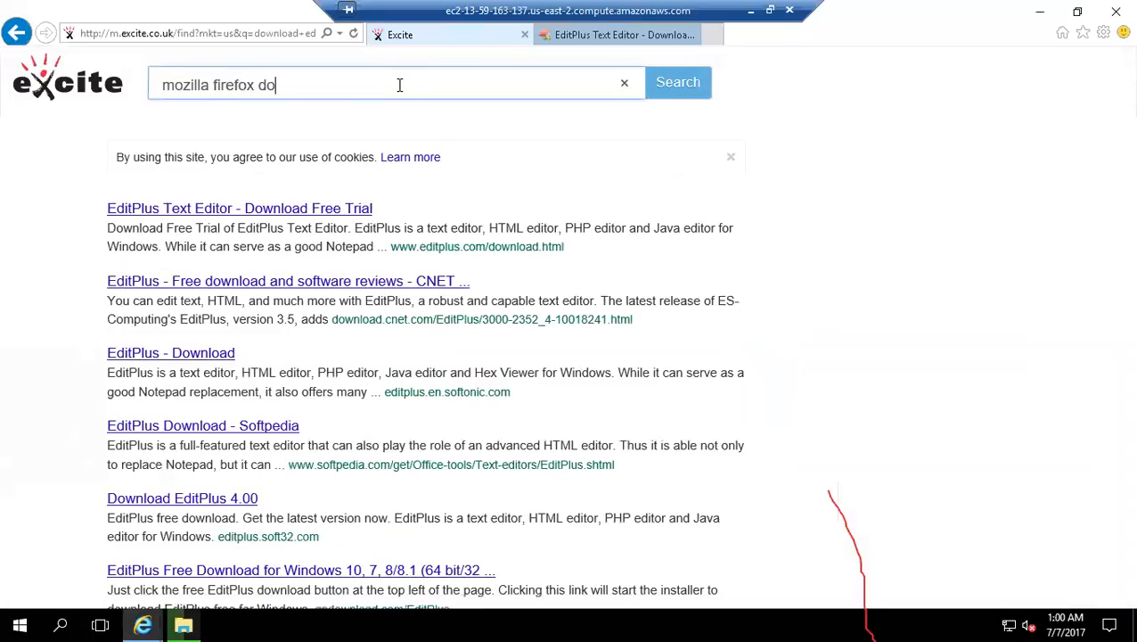
pyautogui.write('wnload')
pyautogui.press('Return')
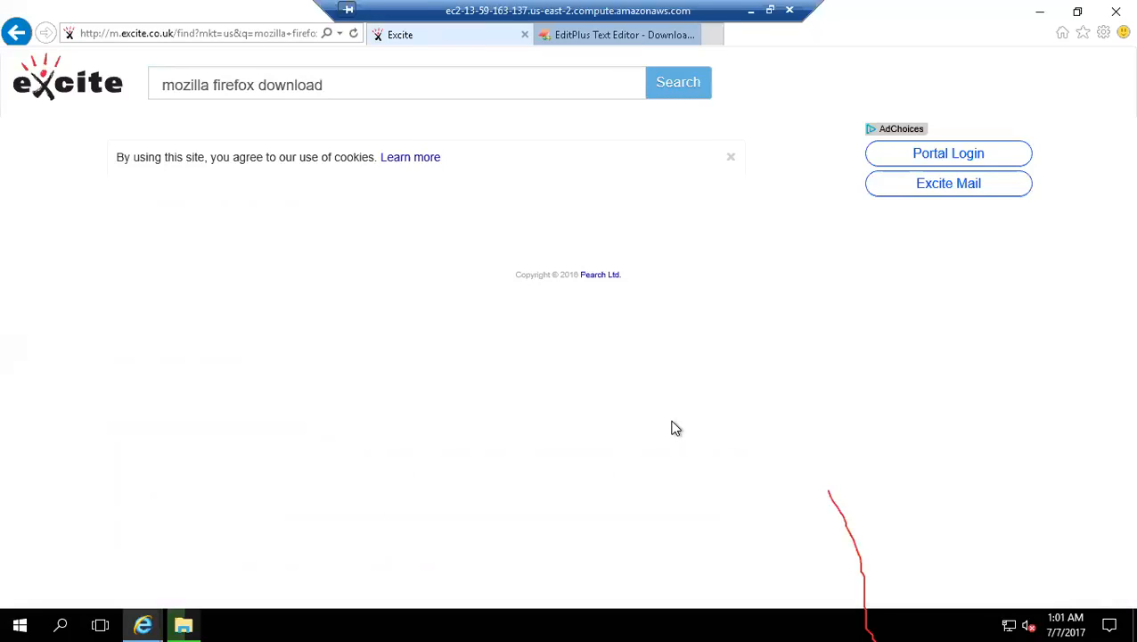
pyautogui.click(729, 159)
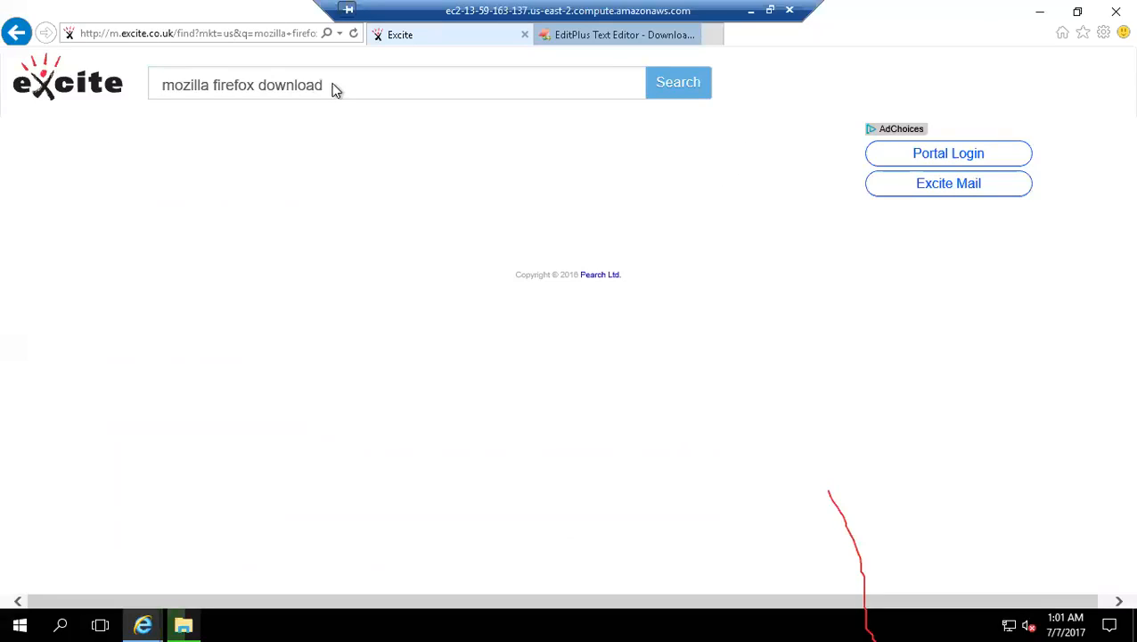
# Step: Search Excite for "web developer toolbar"
pyautogui.click(300, 89)
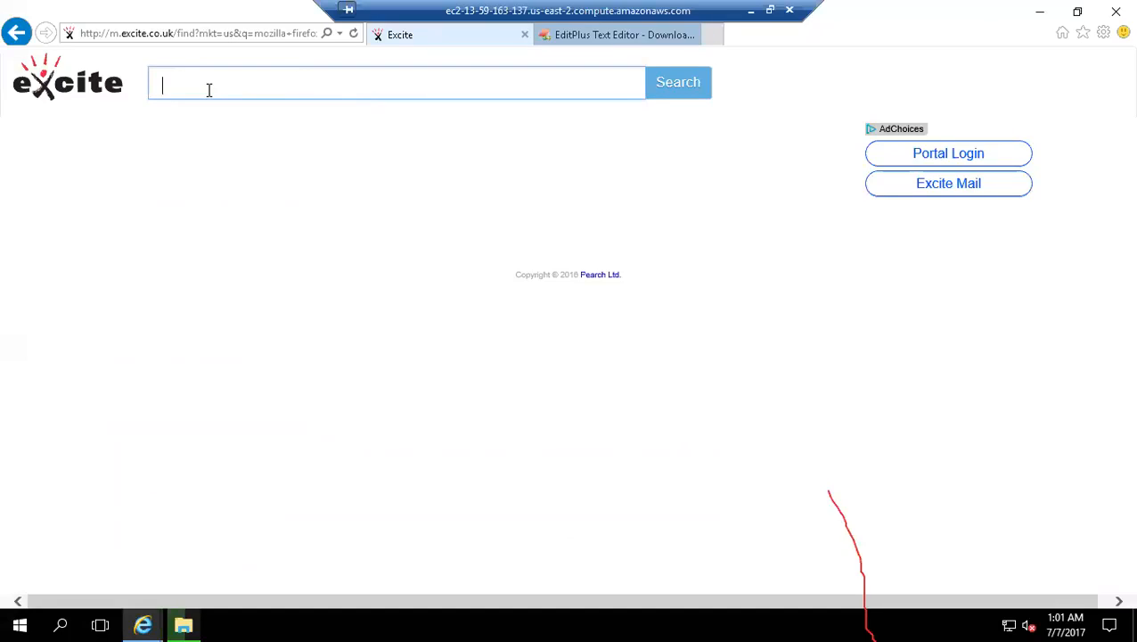
pyautogui.write('web developoer')
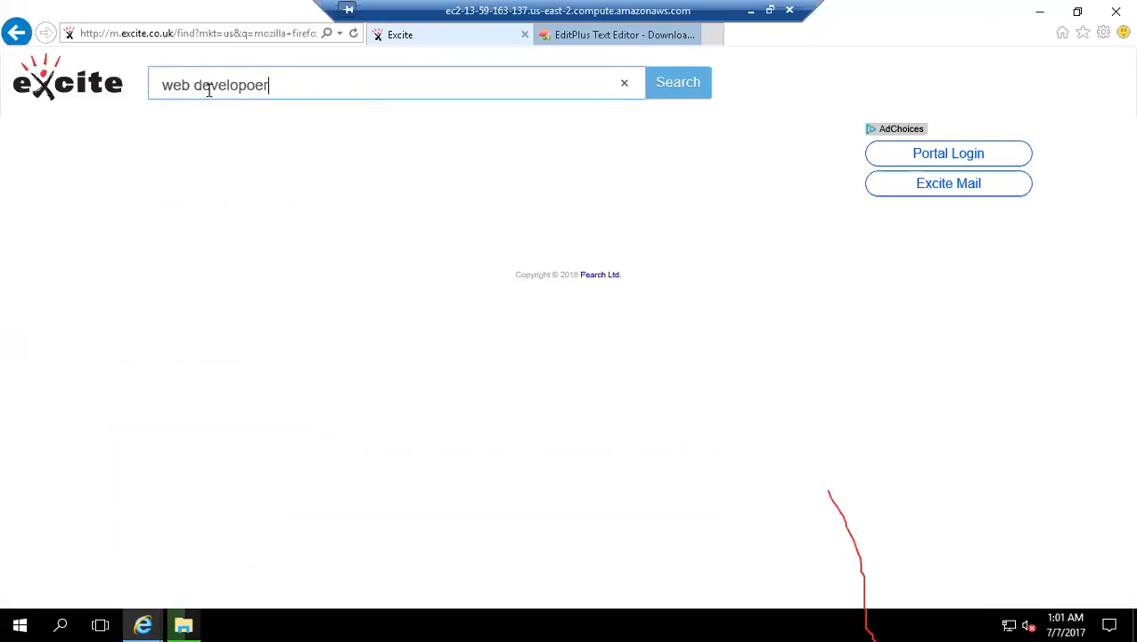
pyautogui.press('BackSpace')
pyautogui.press('BackSpace')
pyautogui.press('BackSpace')
pyautogui.press('BackSpace')
pyautogui.write('e')
pyautogui.write('per toolbar')
pyautogui.press('Left')
pyautogui.press('Left')
pyautogui.press('Left')
pyautogui.press('Left')
pyautogui.press('Left')
pyautogui.press('Left')
pyautogui.press('Left')
pyautogui.press('Left')
pyautogui.press('Left')
pyautogui.press('Left')
pyautogui.press('Left')
pyautogui.press('Left')
pyautogui.press('BackSpace')
pyautogui.press('Delete')
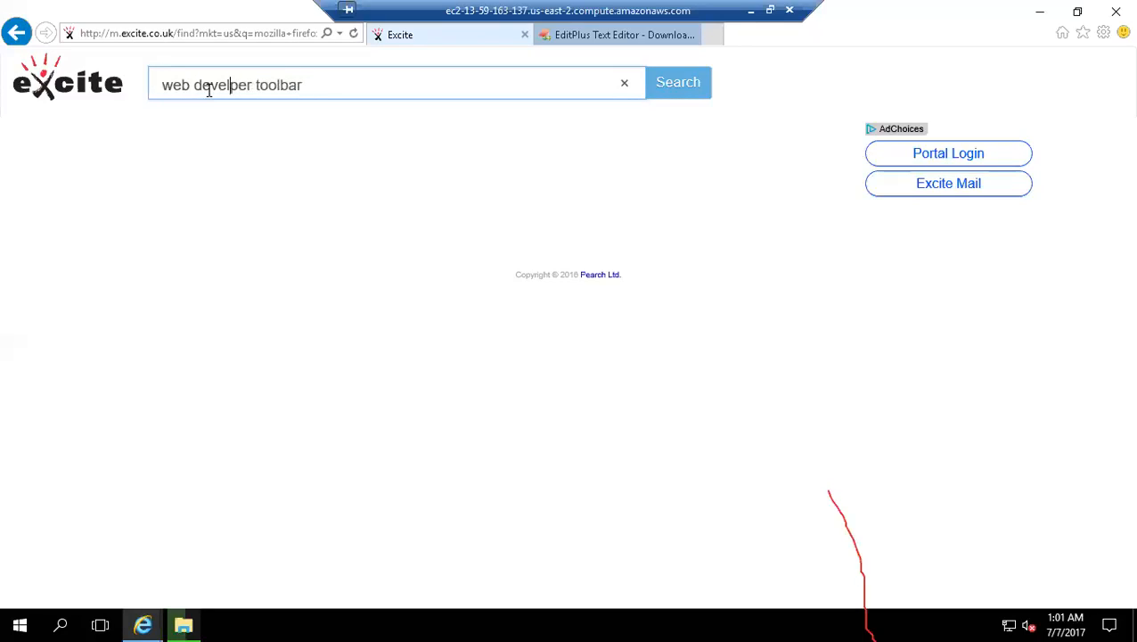
pyautogui.write('o')
pyautogui.press('Return')
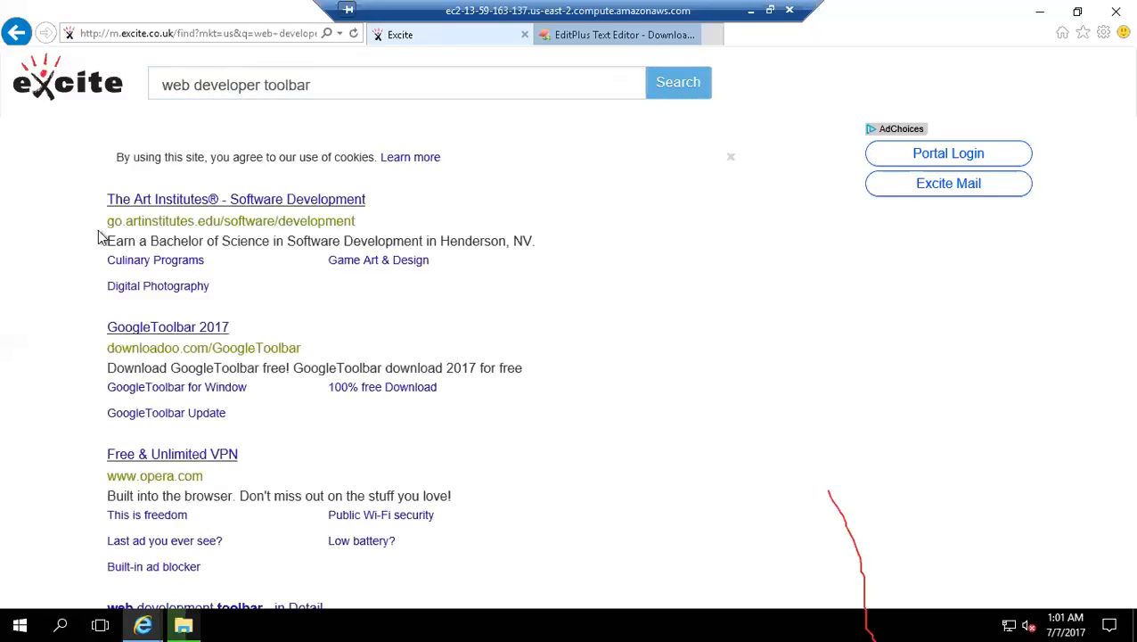
# Step: Change the Excite query to "download web developer tool bar" and run the search
pyautogui.click(290, 83)
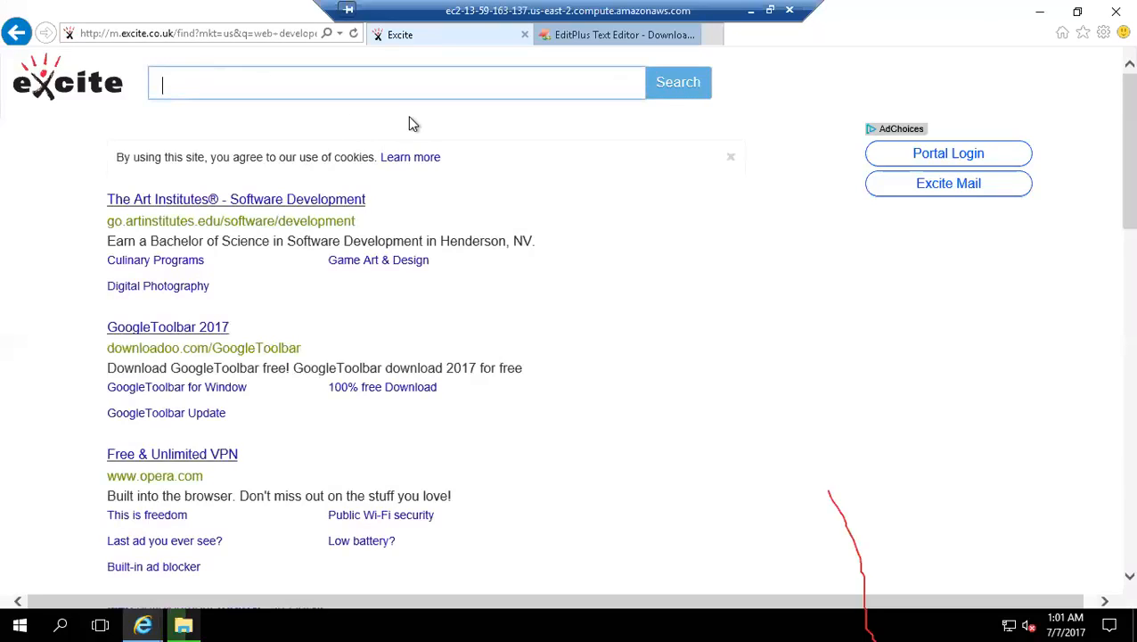
pyautogui.write('download web d')
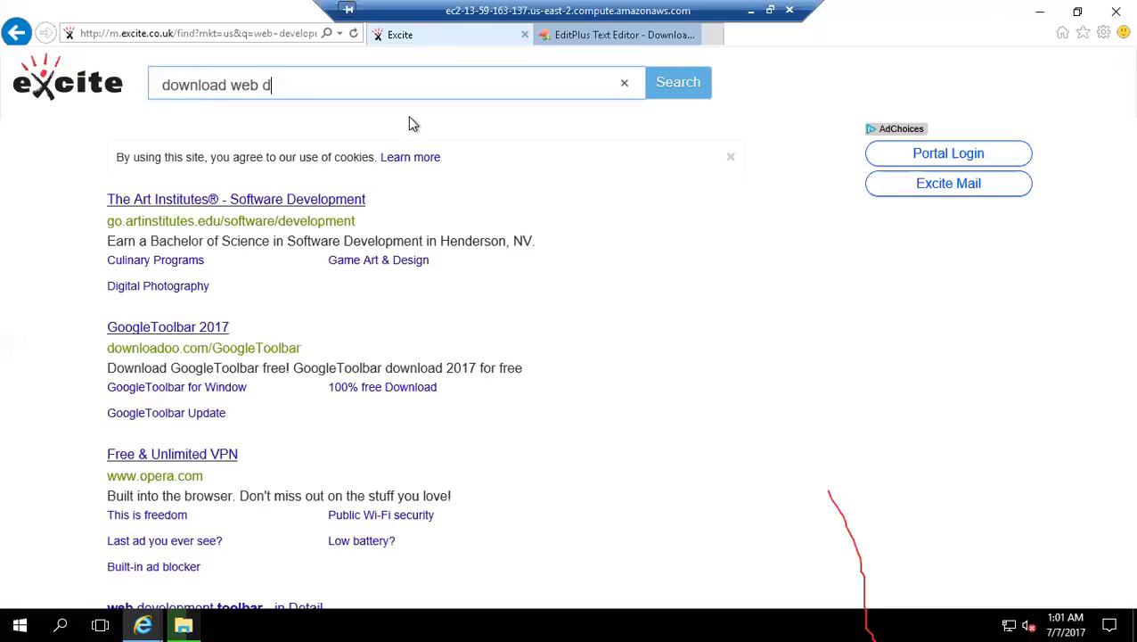
pyautogui.write('eveloper tool bar')
pyautogui.press('Return')
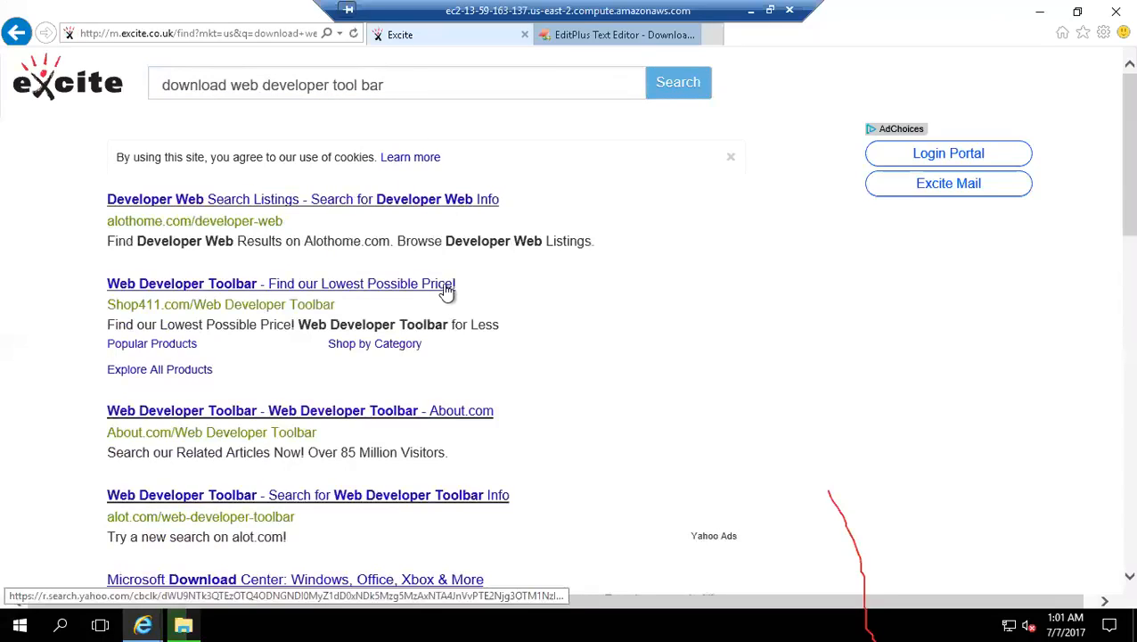
pyautogui.click(680, 91)
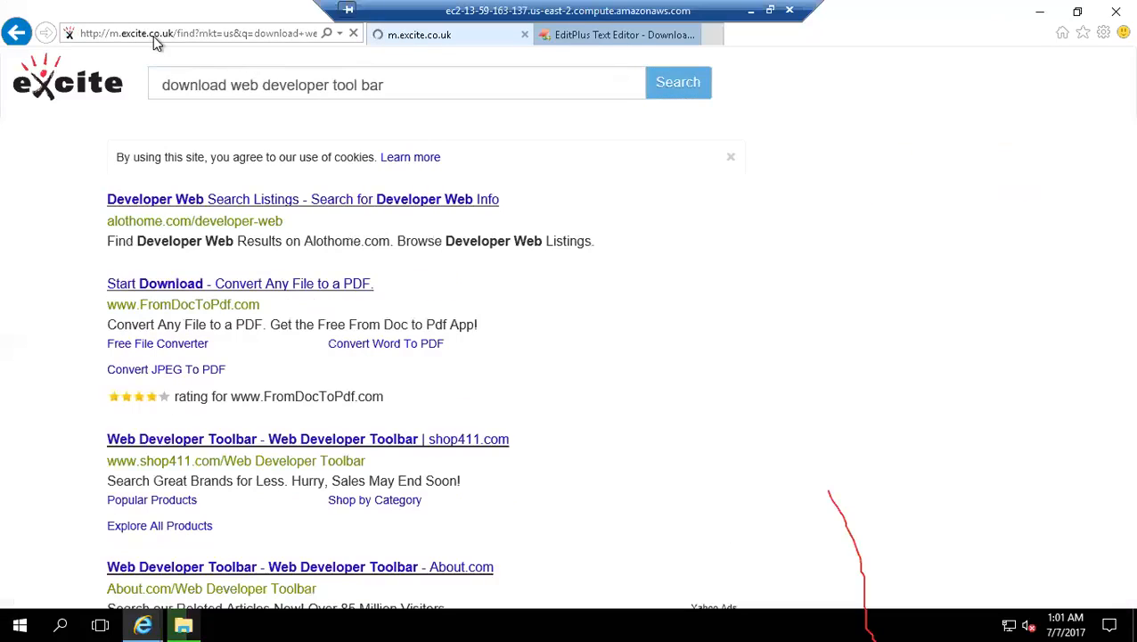
pyautogui.click(156, 40)
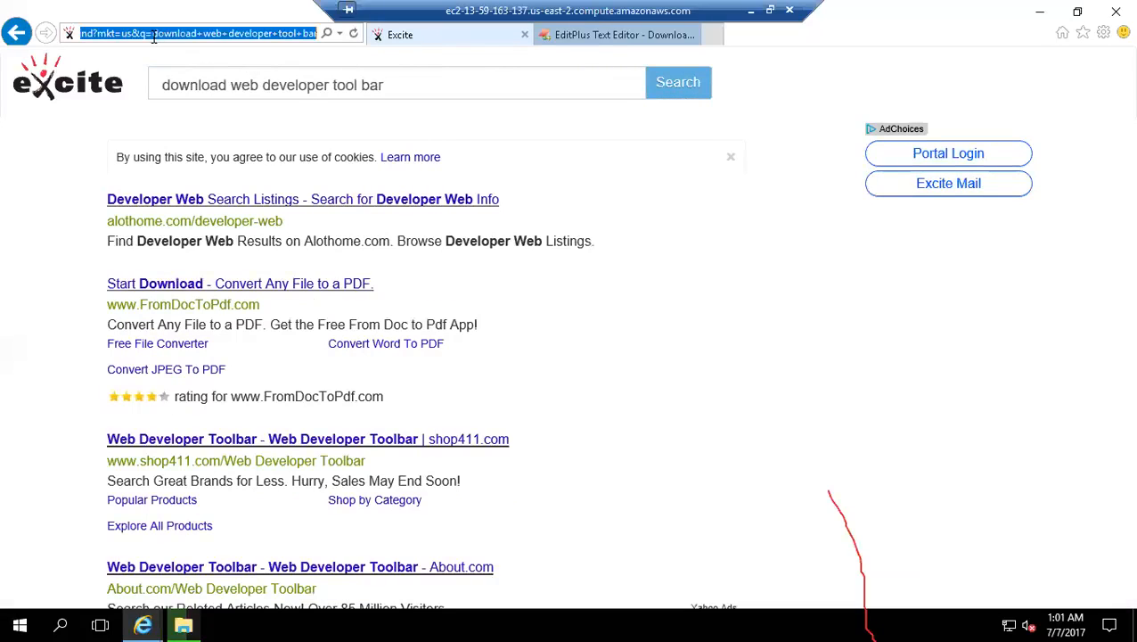
pyautogui.click(445, 99)
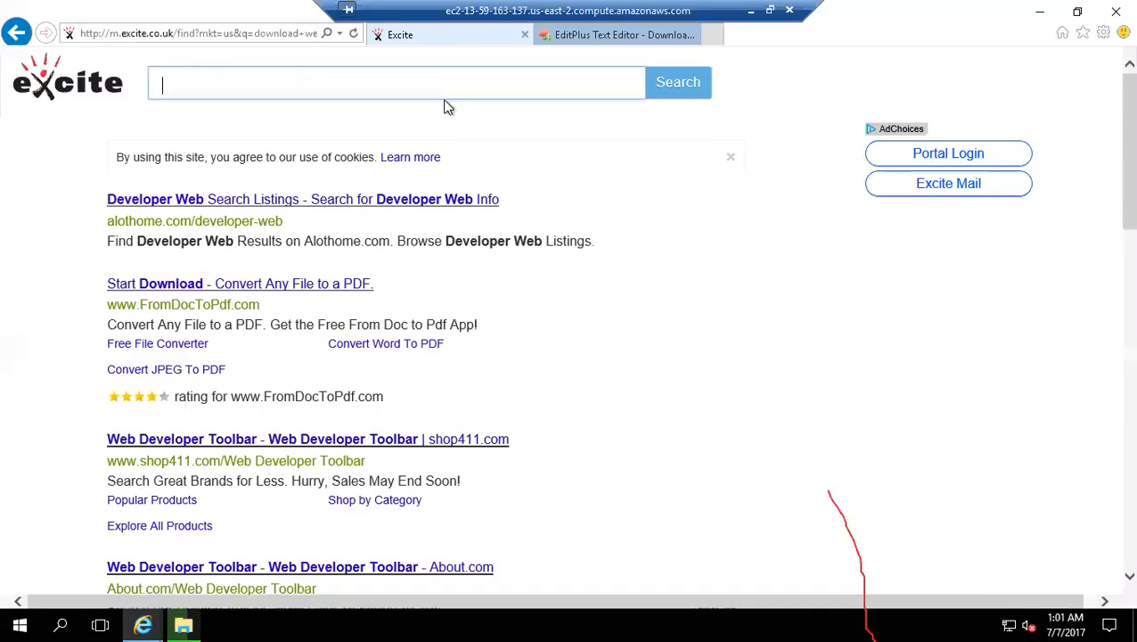
pyautogui.click(239, 33)
pyautogui.write('www')
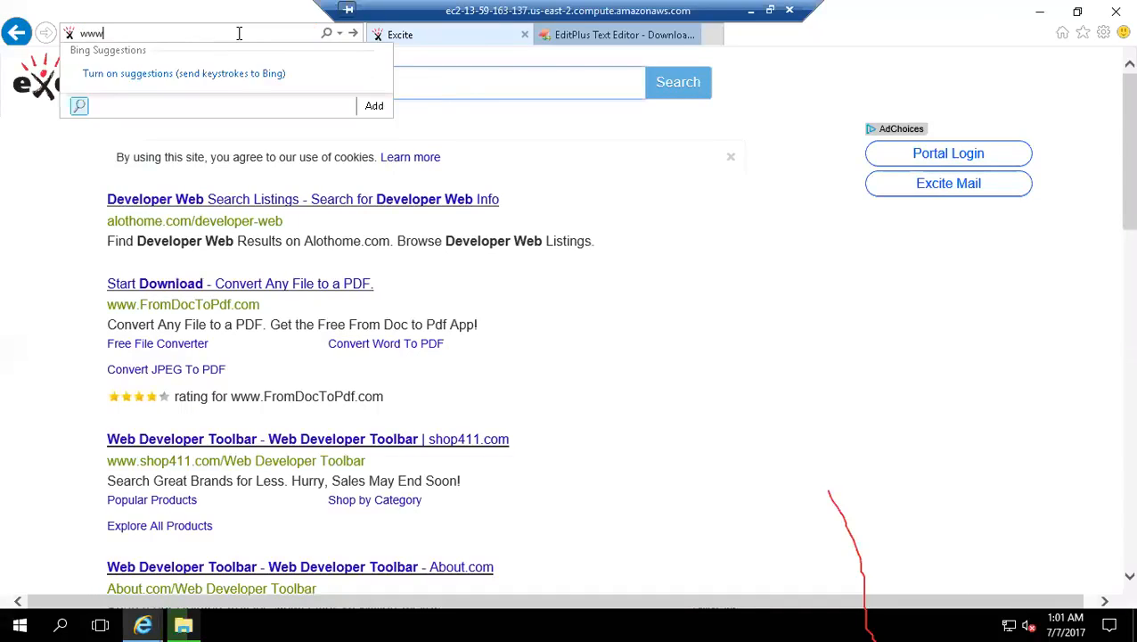
pyautogui.write('.goole.com/')
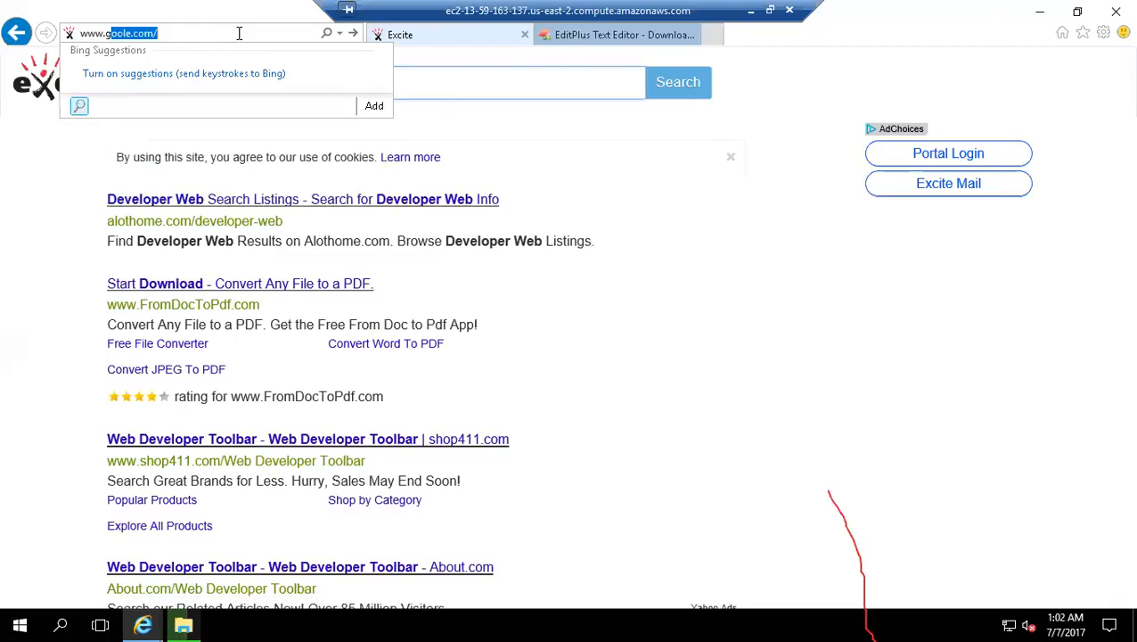
pyautogui.press('Return')
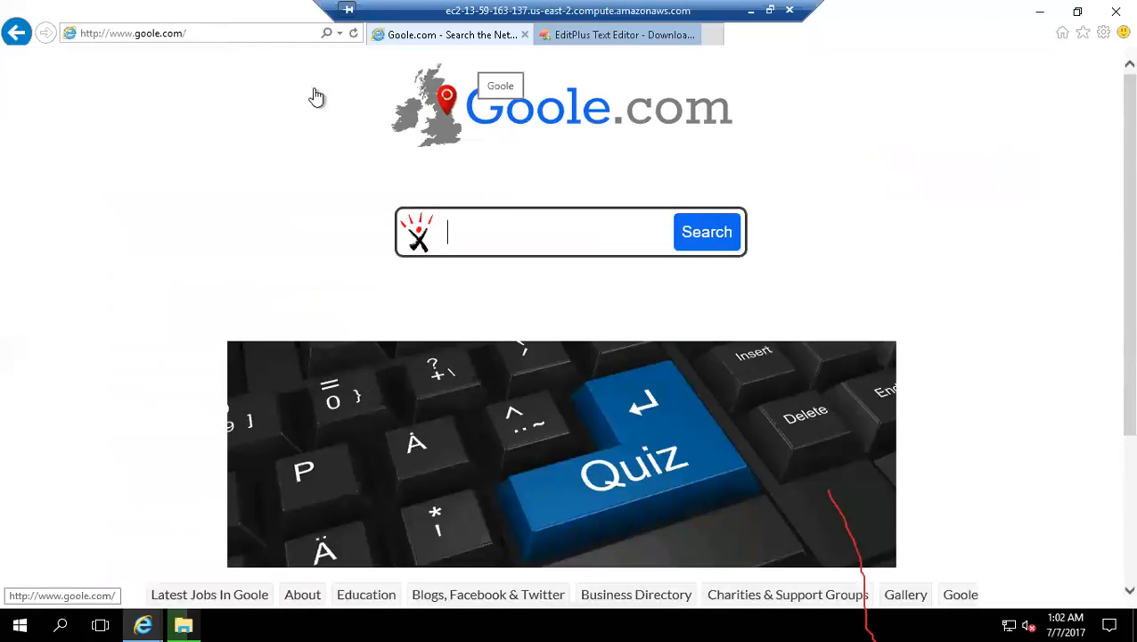
pyautogui.click(162, 32)
pyautogui.click(152, 33)
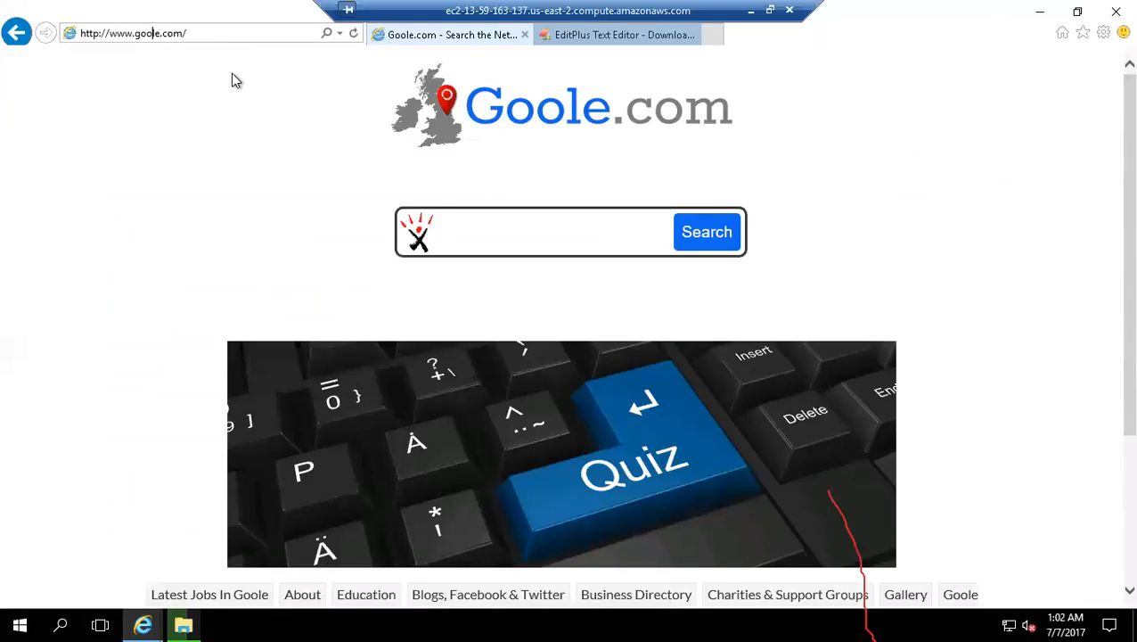
pyautogui.write('g')
pyautogui.press('Return')
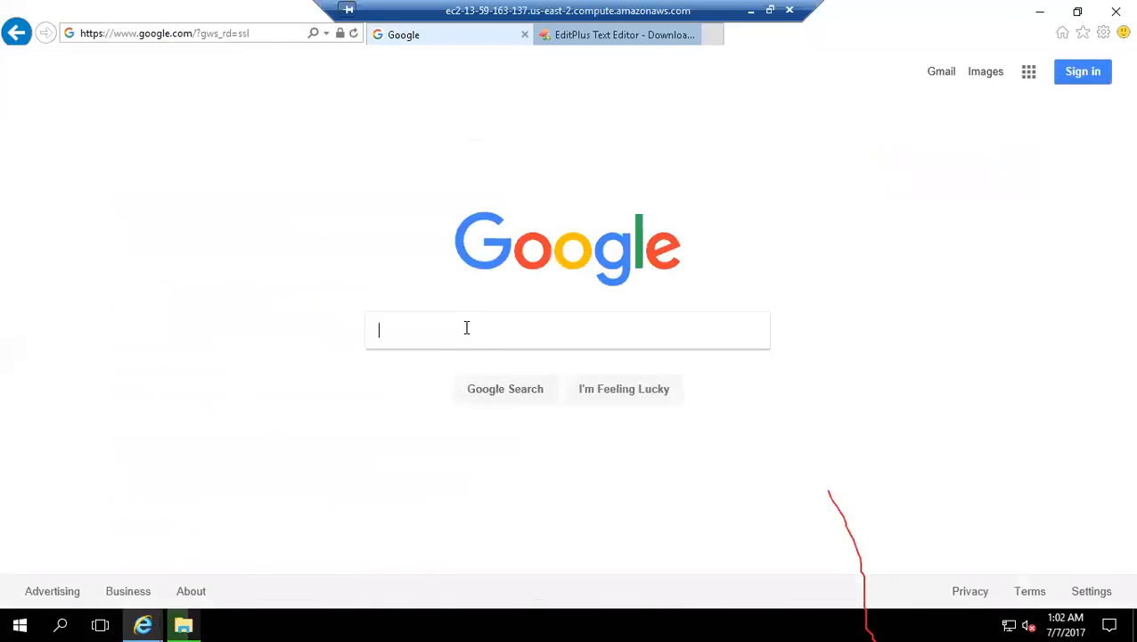
# Step: Search Google for "download webdeveloper tool bar" and follow the redirect link to the results
pyautogui.write('download webdeveloper t')
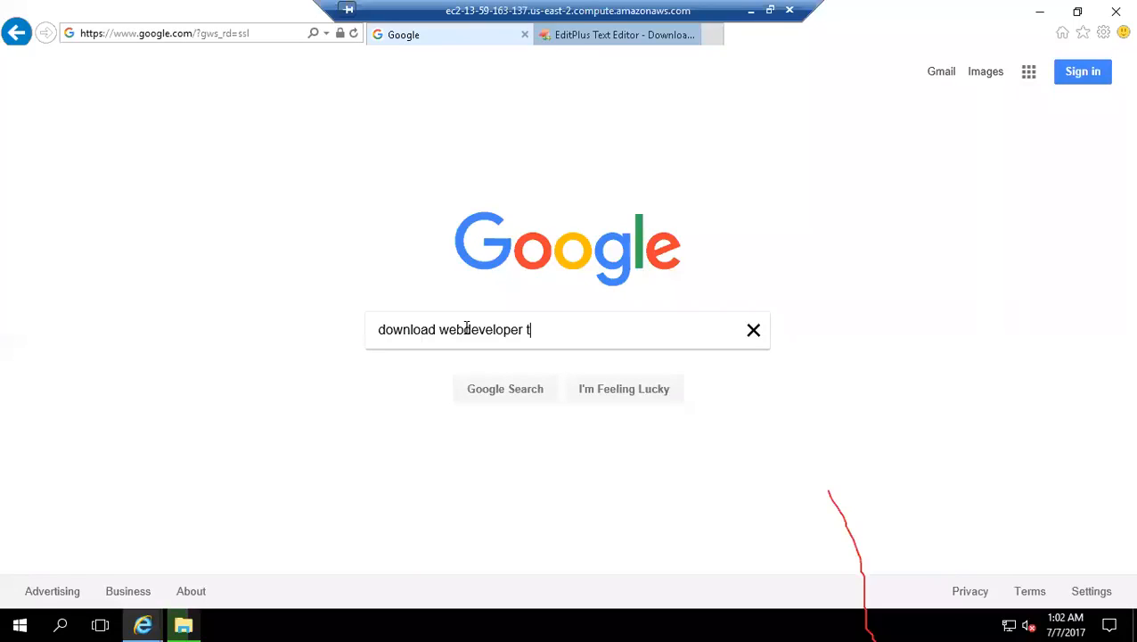
pyautogui.write('ool bar')
pyautogui.press('Return')
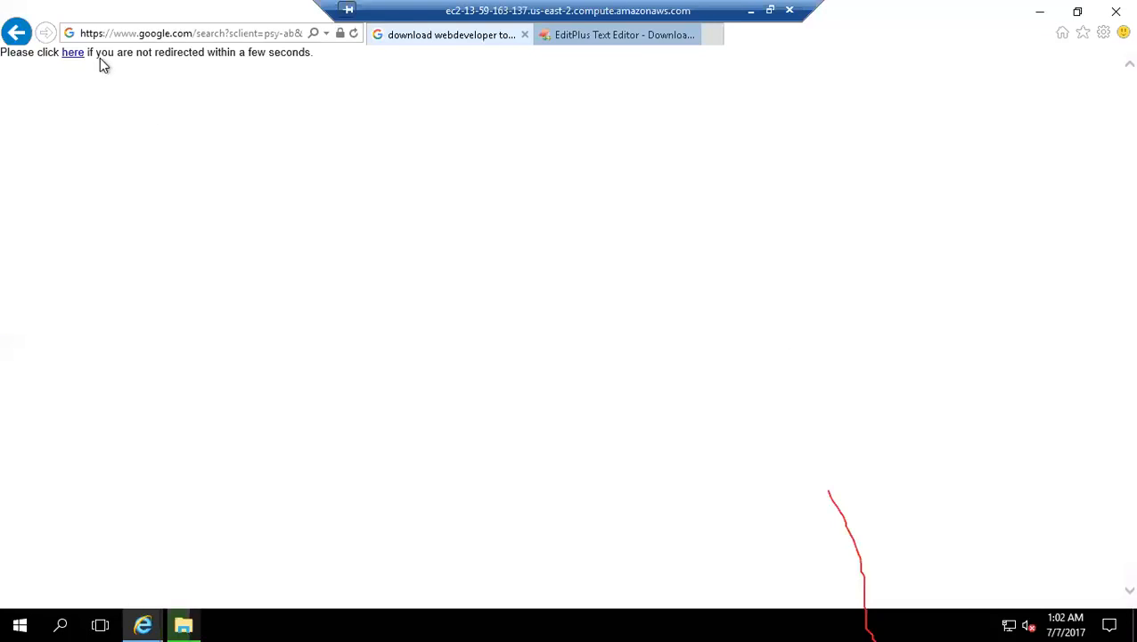
pyautogui.click(73, 54)
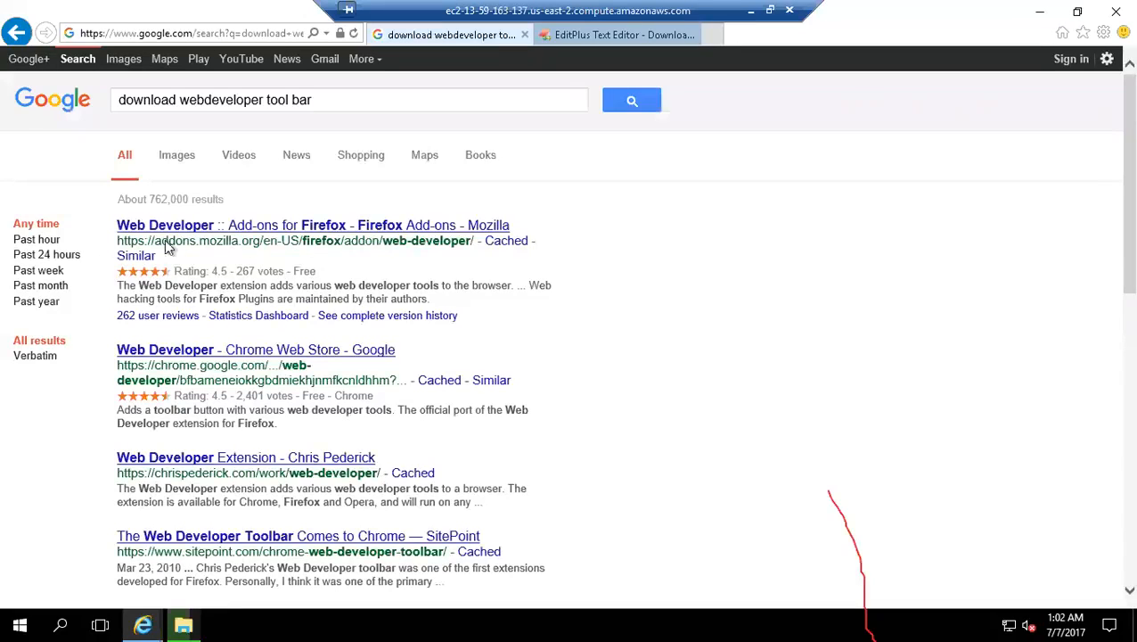
# Step: Open the Web Developer page on Mozilla's Firefox Add-ons site, try to download the extension and dismiss the security warning
pyautogui.click(329, 230)
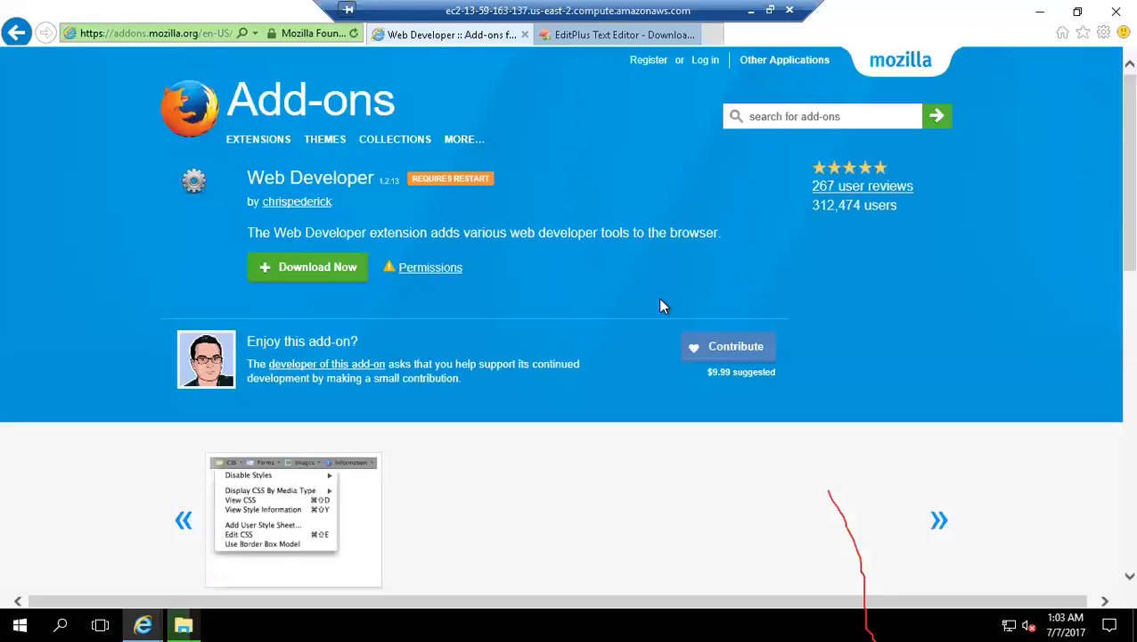
pyautogui.click(309, 273)
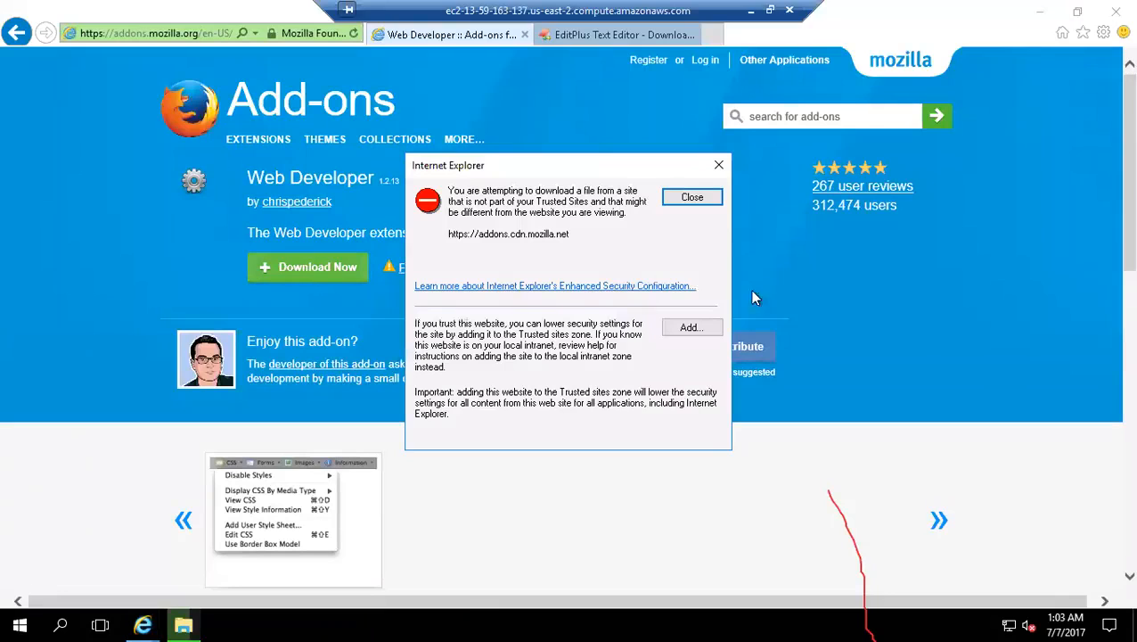
pyautogui.click(693, 198)
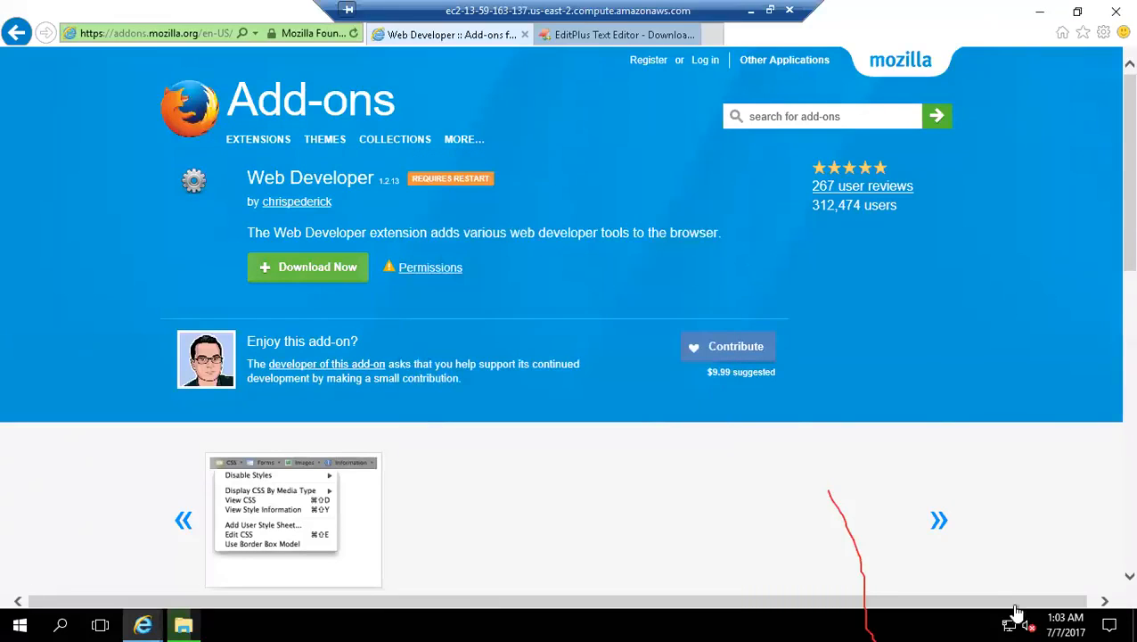
# Step: Return to the Google results, search for "mozilla firefox download" and open the official mozilla.org download page
pyautogui.click(27, 33)
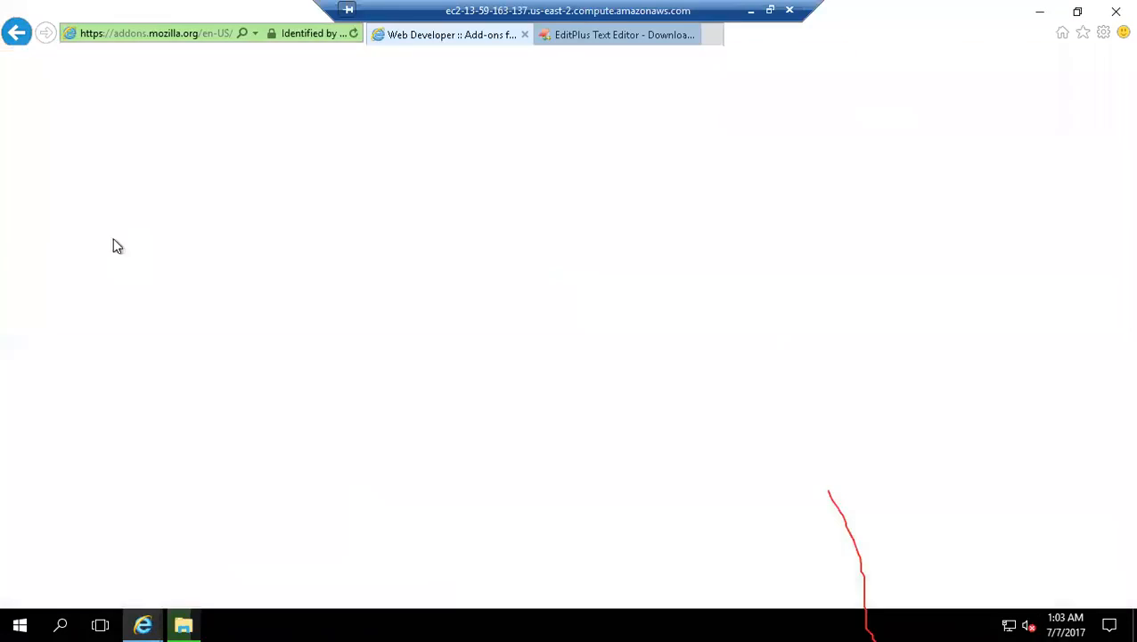
pyautogui.moveTo(315, 99); pyautogui.dragTo(9, 93)
pyautogui.write('m')
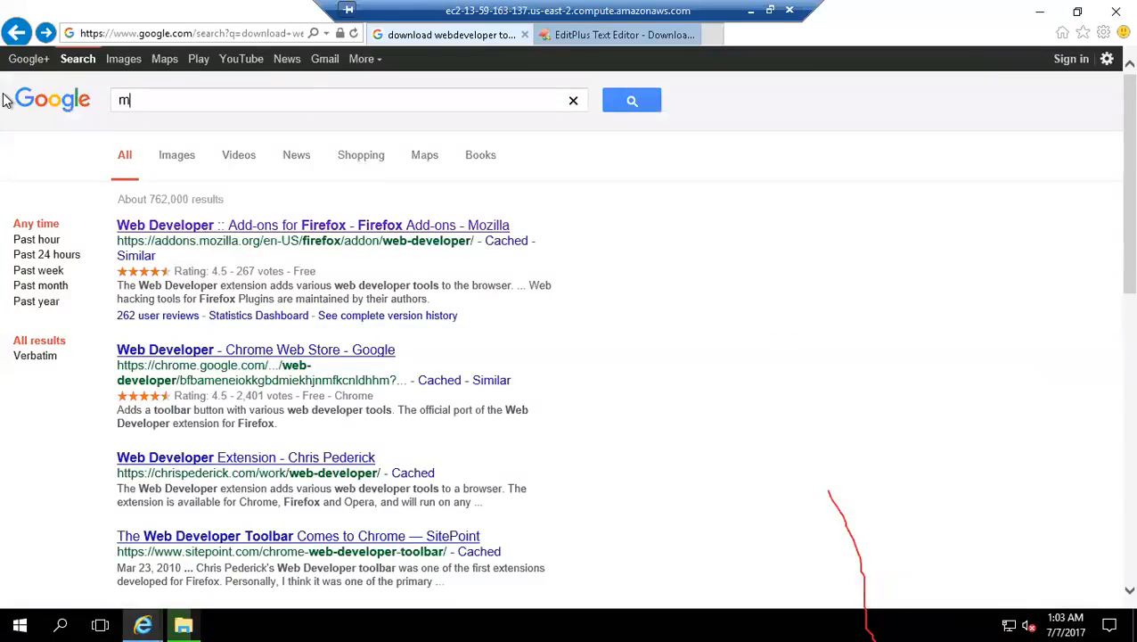
pyautogui.write('ozilla firefox download')
pyautogui.press('Return')
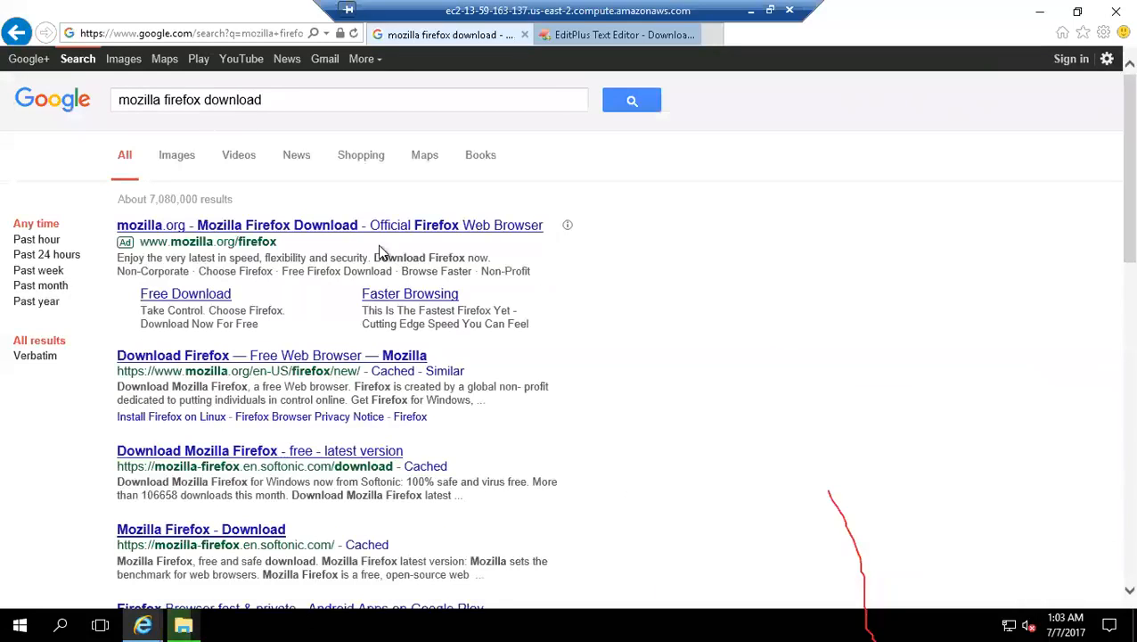
pyautogui.click(327, 233)
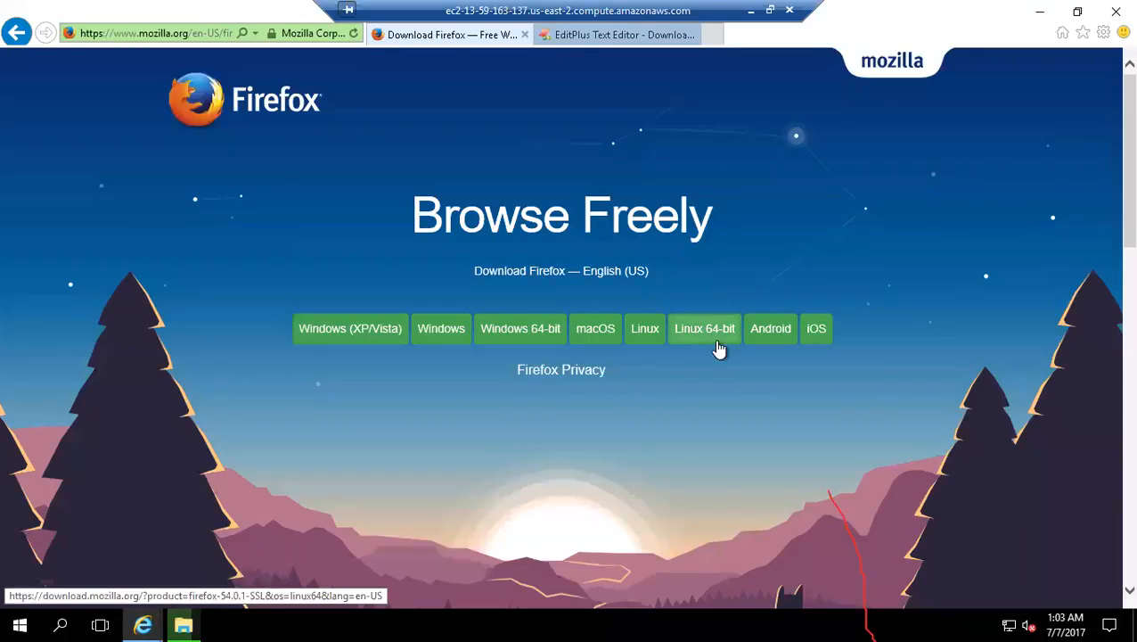
pyautogui.click(530, 332)
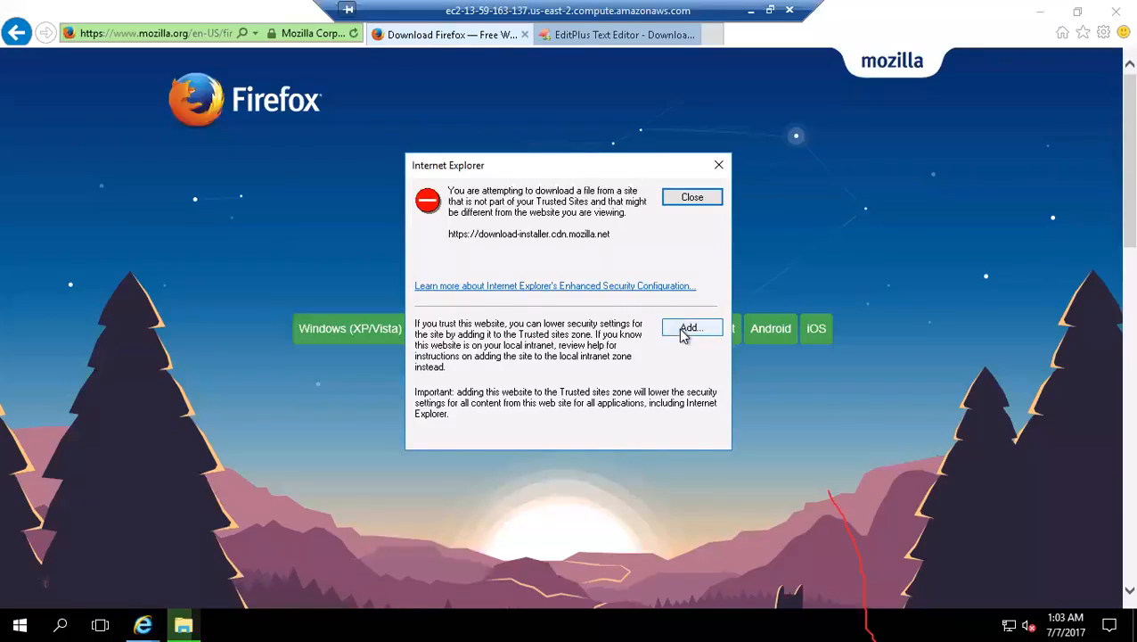
pyautogui.click(690, 328)
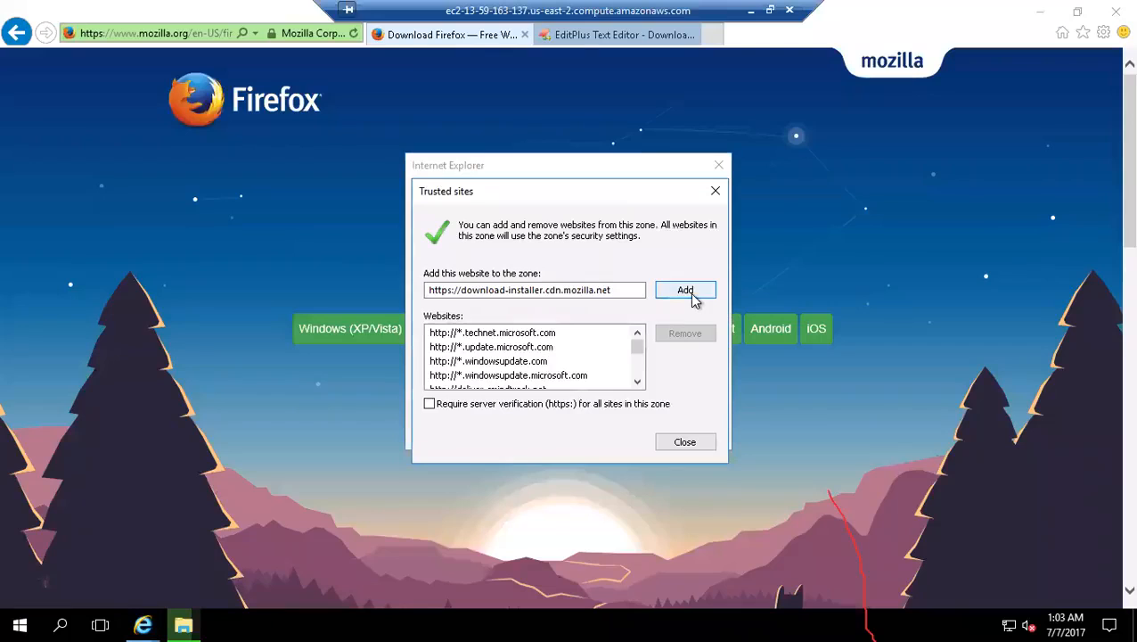
pyautogui.click(694, 300)
pyautogui.click(686, 444)
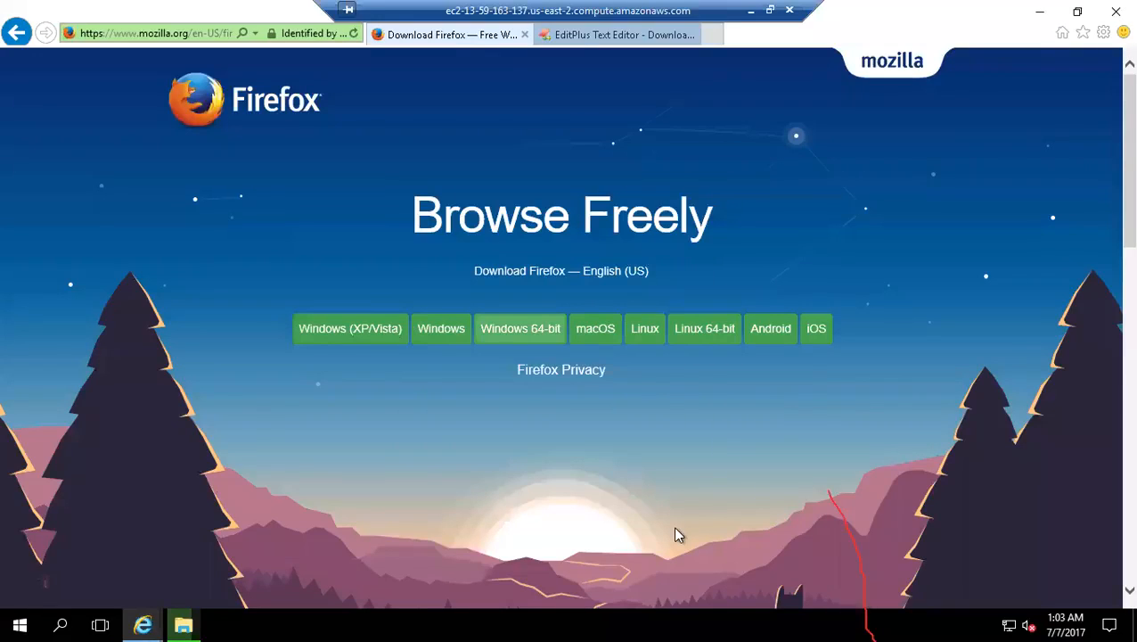
pyautogui.click(508, 332)
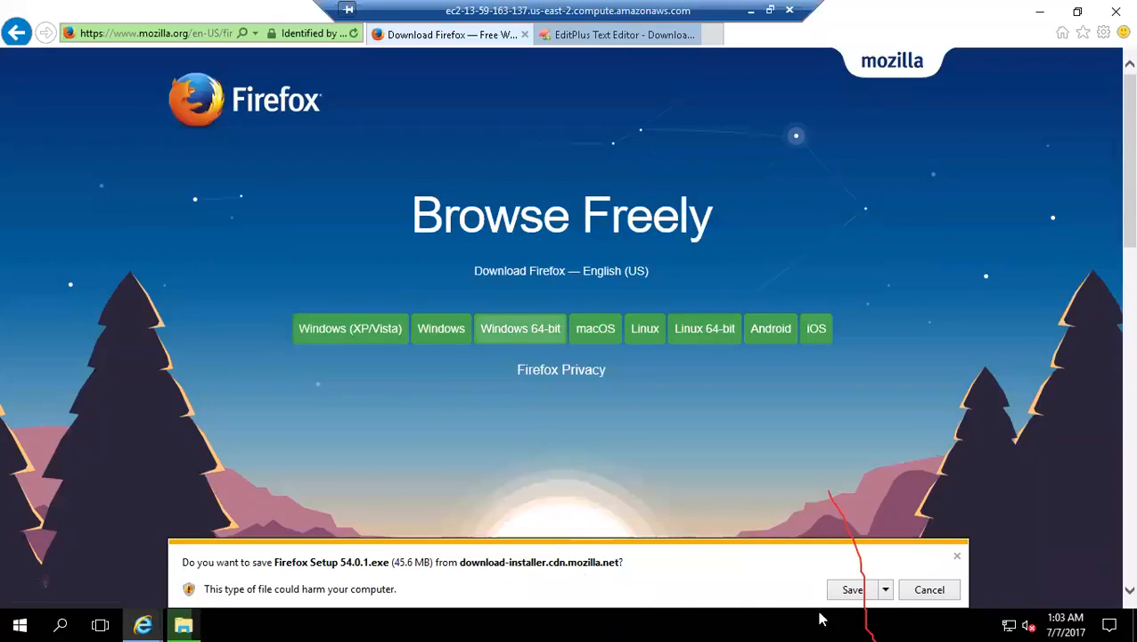
pyautogui.click(854, 591)
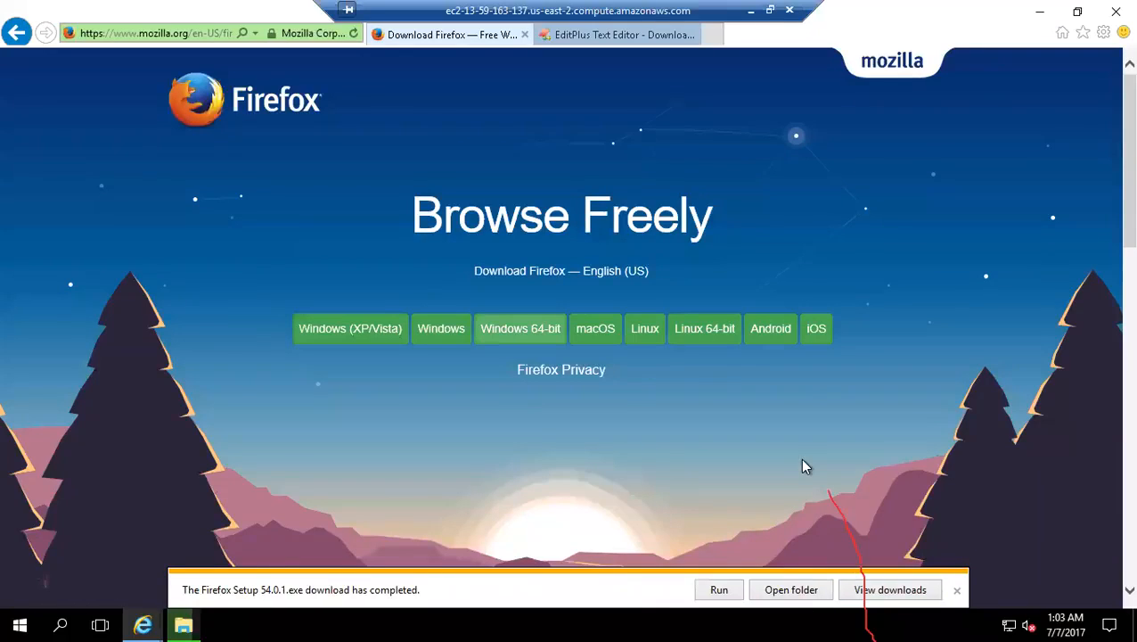
# Step: Run the downloaded Firefox installer with the Standard setup to C:\Program Files\Mozilla Firefox and finish with Launch Firefox now enabled
pyautogui.click(727, 591)
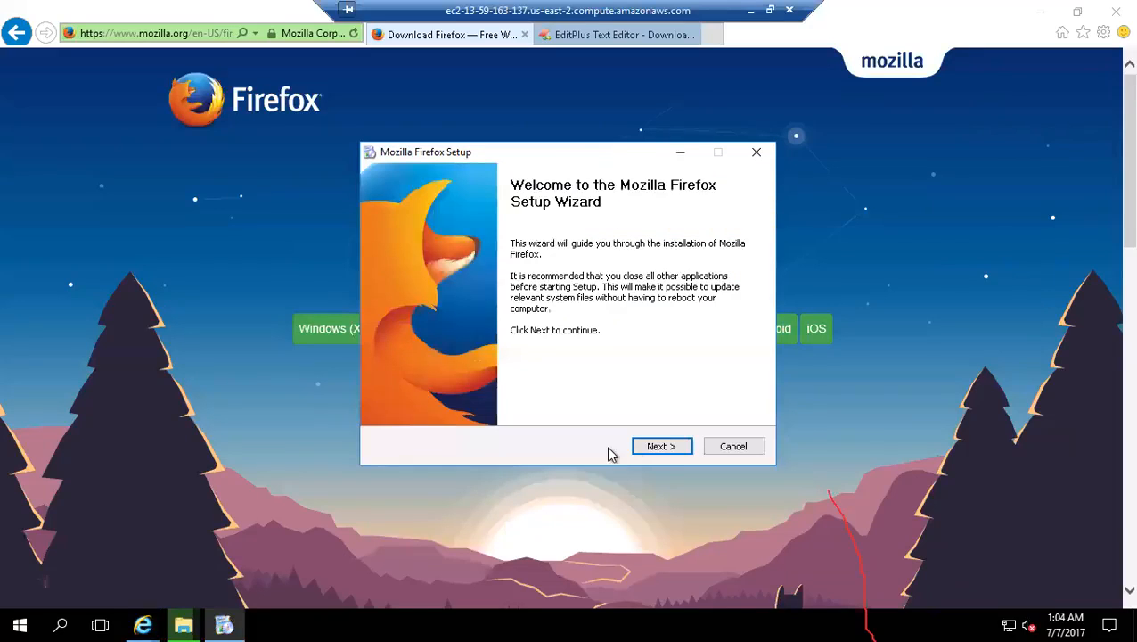
pyautogui.click(646, 445)
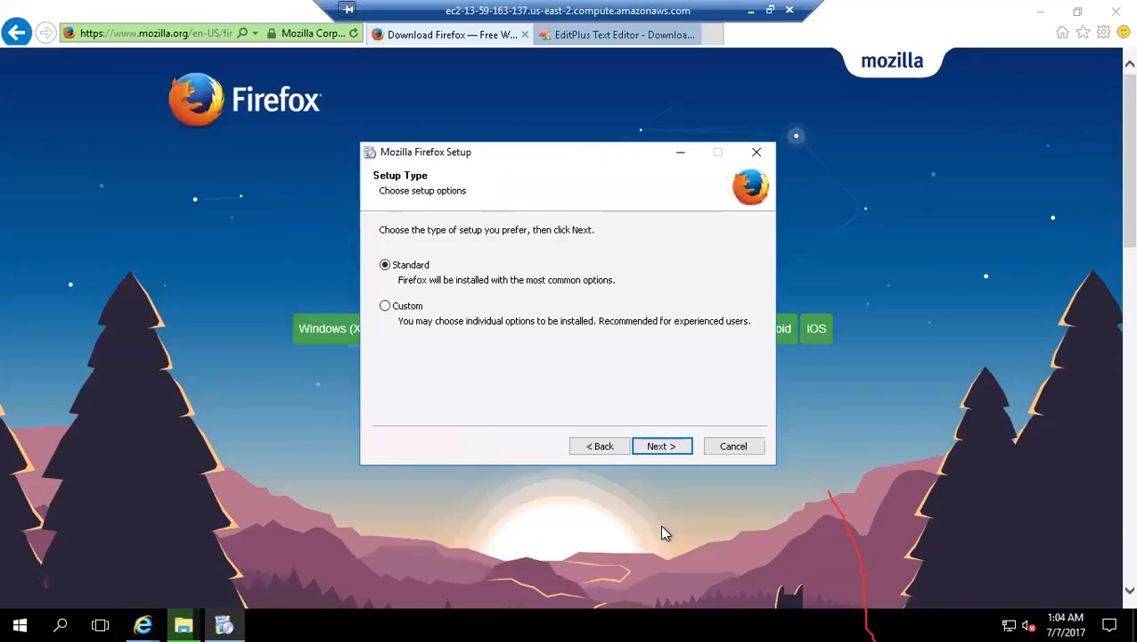
pyautogui.click(661, 446)
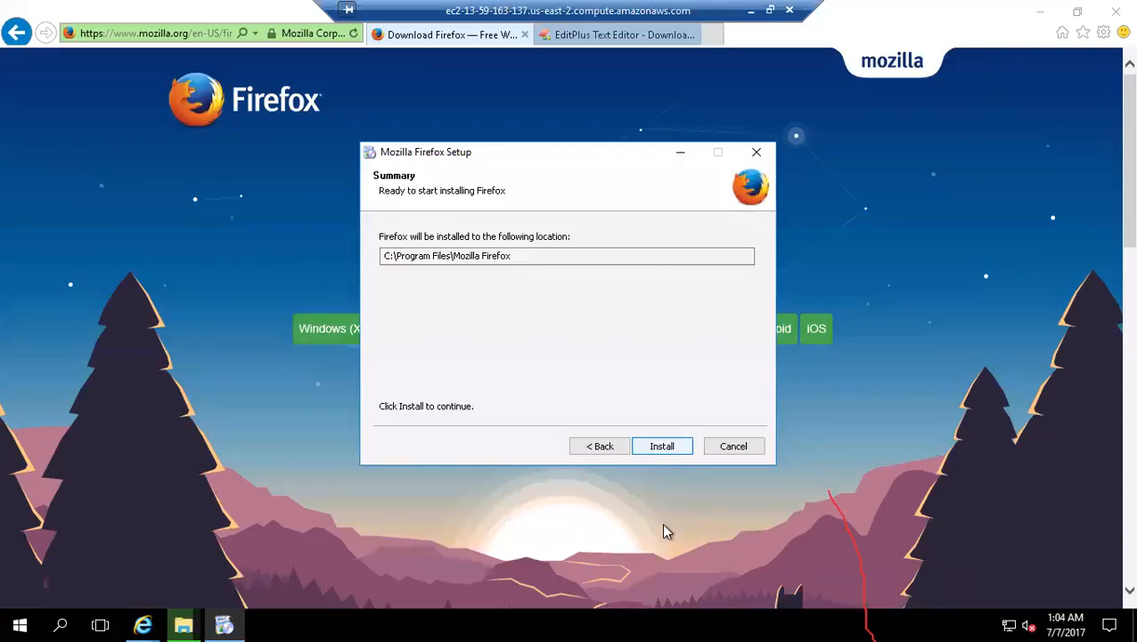
pyautogui.click(661, 447)
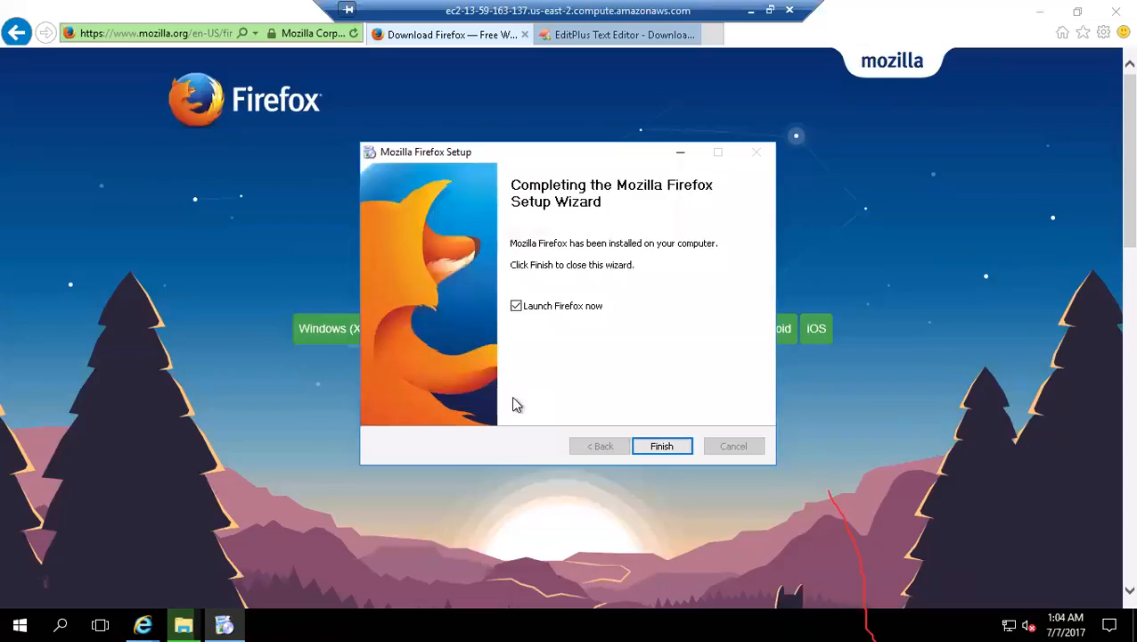
pyautogui.click(658, 446)
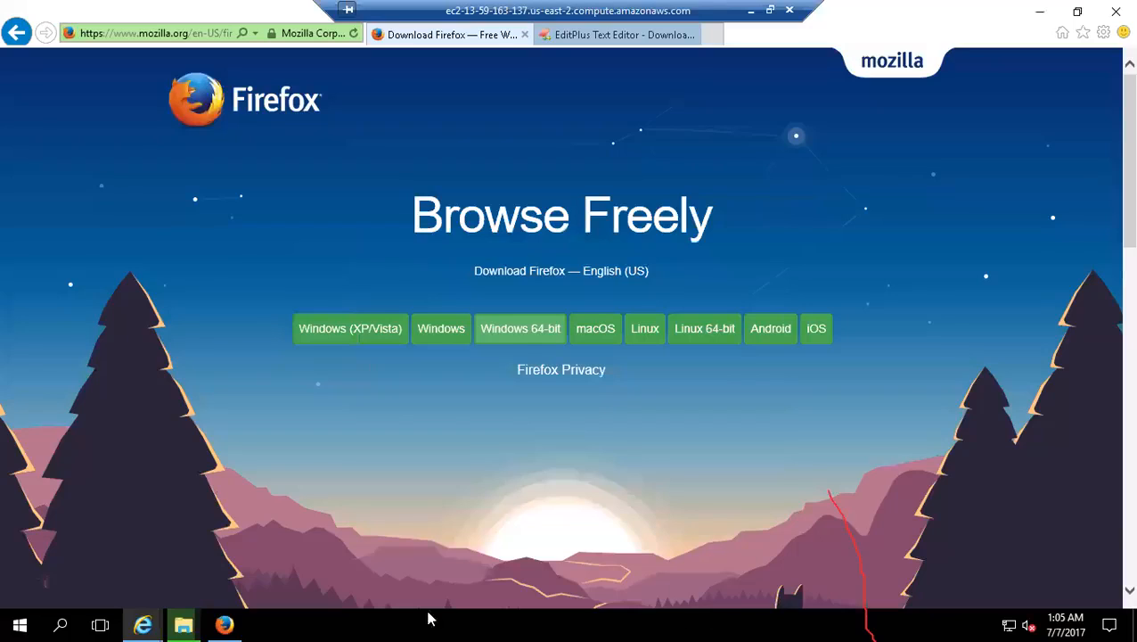
# Step: Switch to Firefox, import nothing from Internet Explorer, accept making Firefox the default browser and dismiss the default apps settings
pyautogui.click(225, 624)
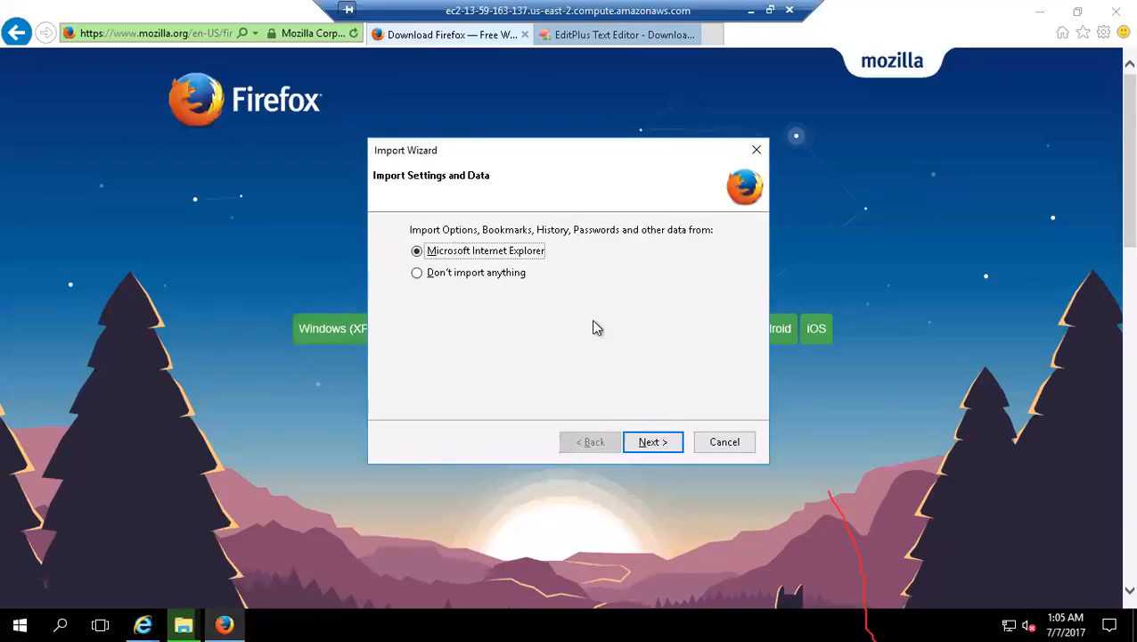
pyautogui.click(462, 273)
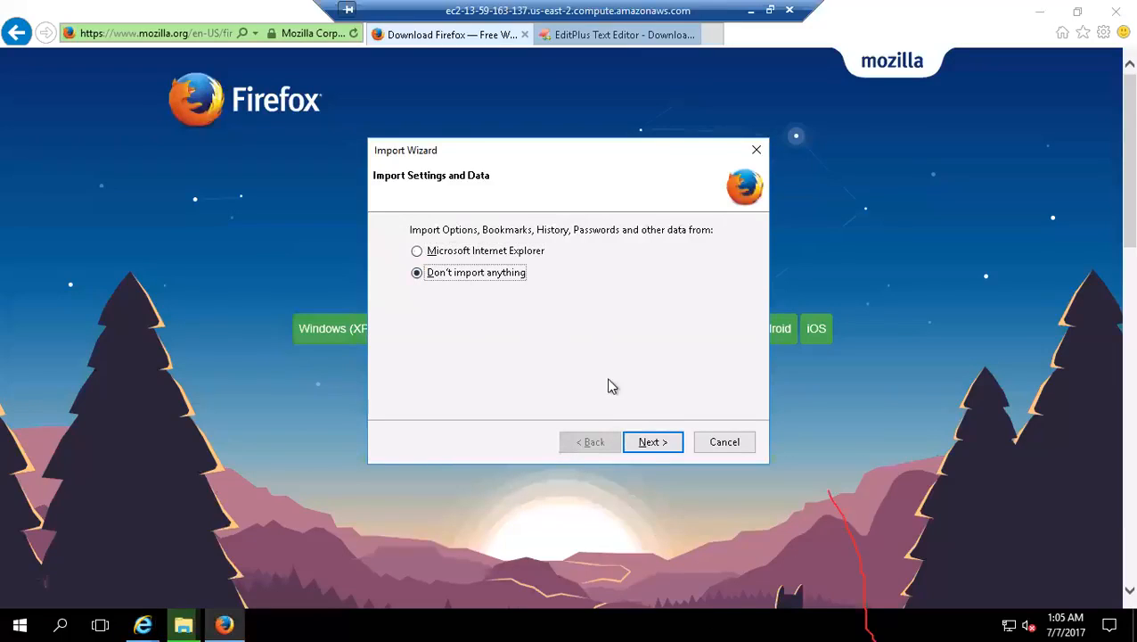
pyautogui.click(655, 446)
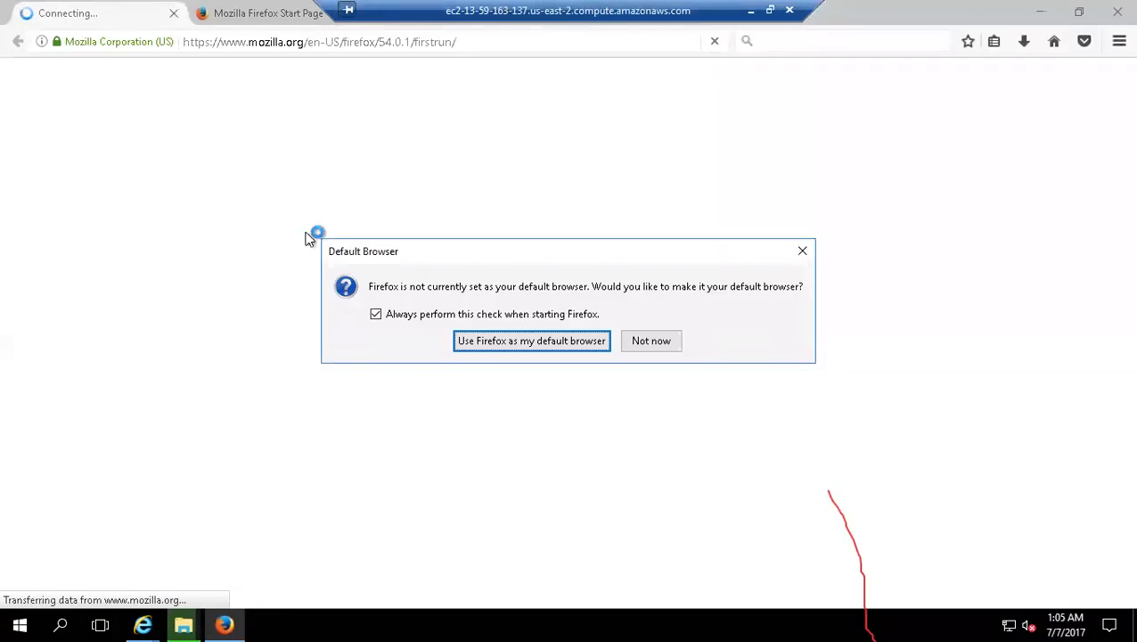
pyautogui.click(584, 342)
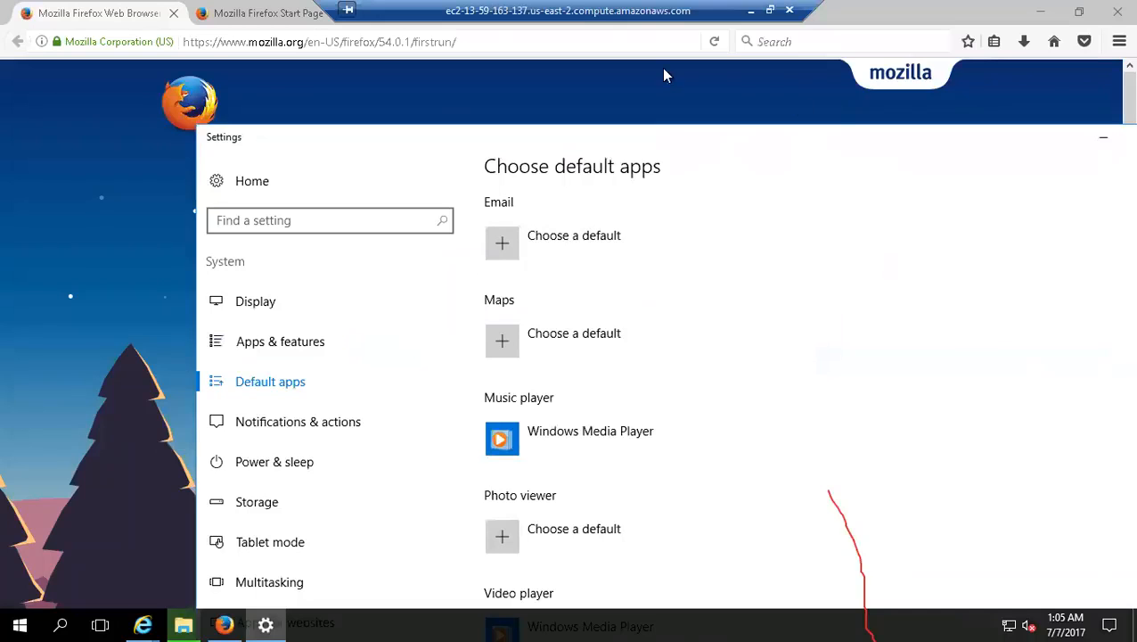
pyautogui.click(1025, 98)
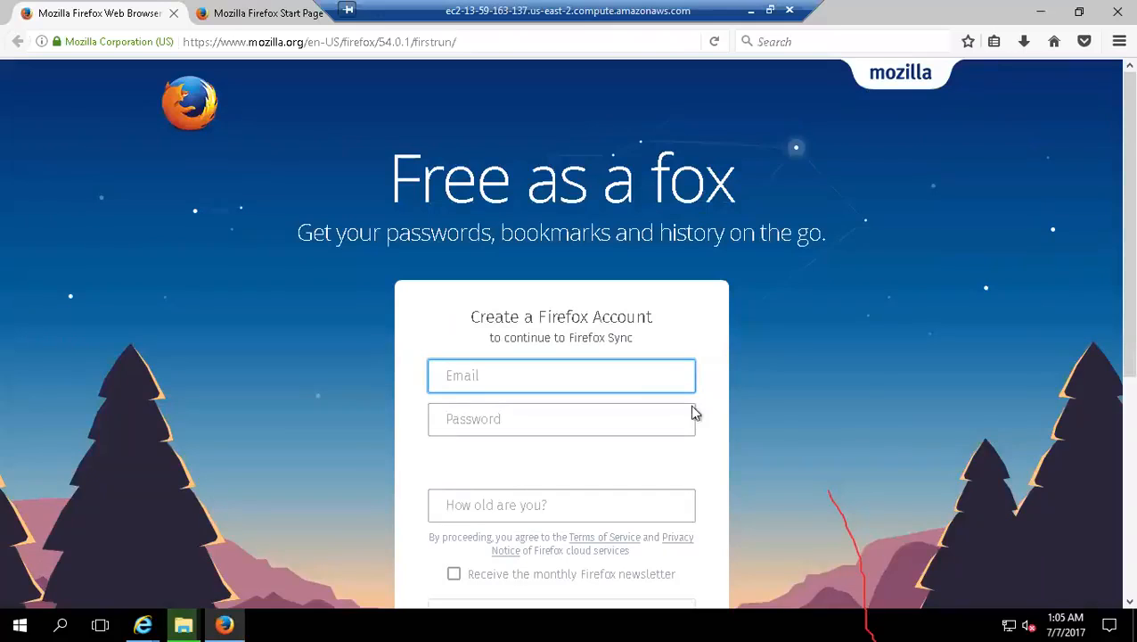
# Step: Go to google.com in Firefox
pyautogui.click(385, 47)
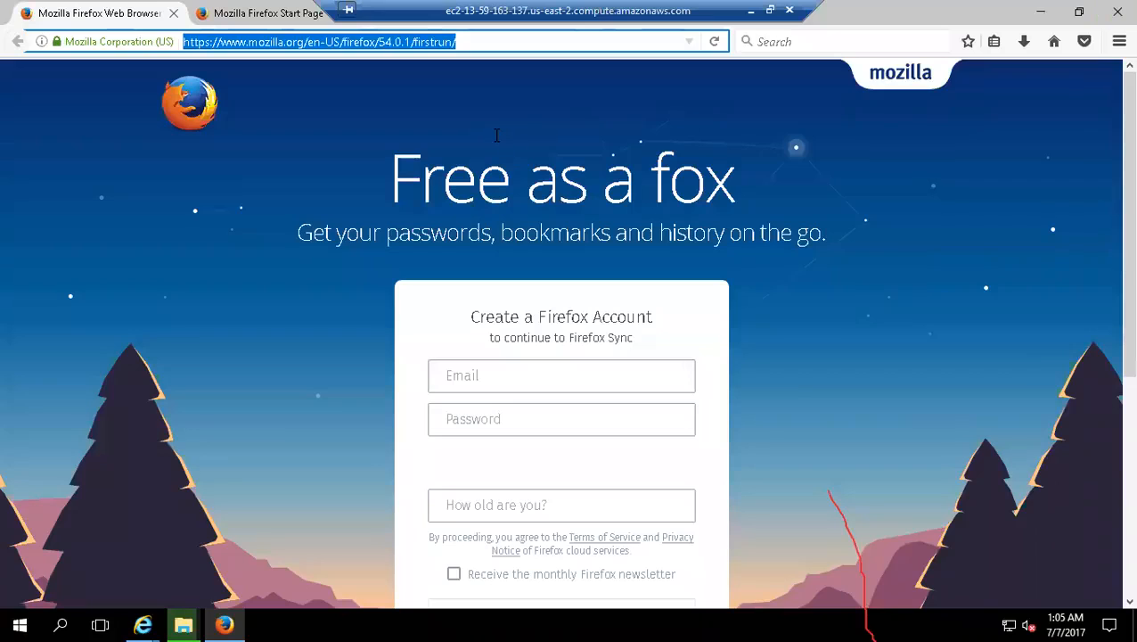
pyautogui.write('goo')
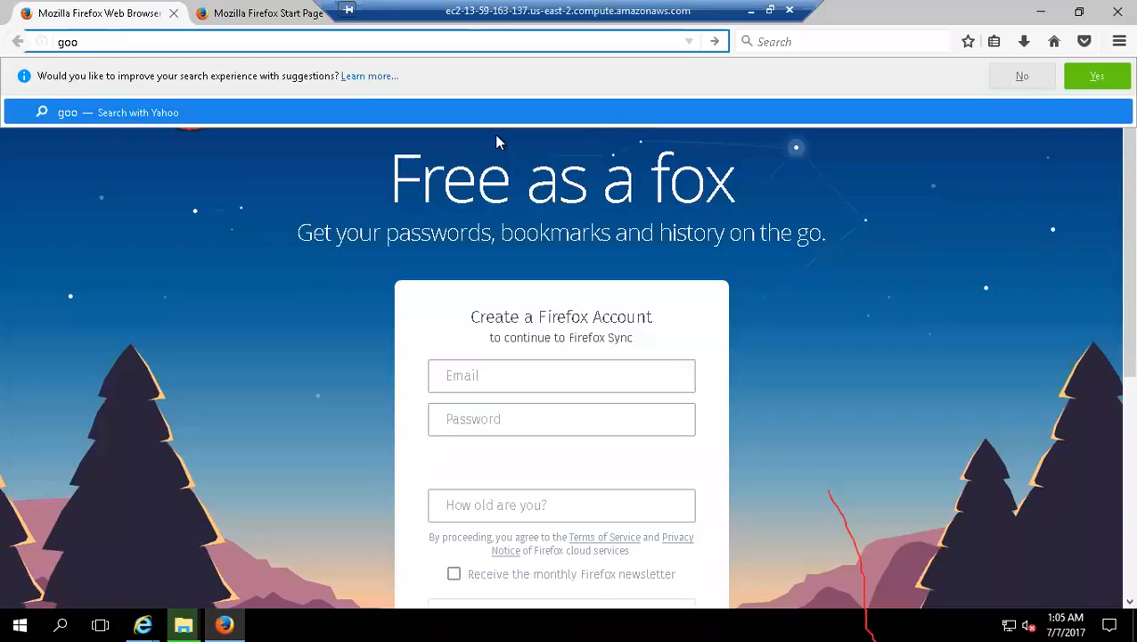
pyautogui.write('gl3w')
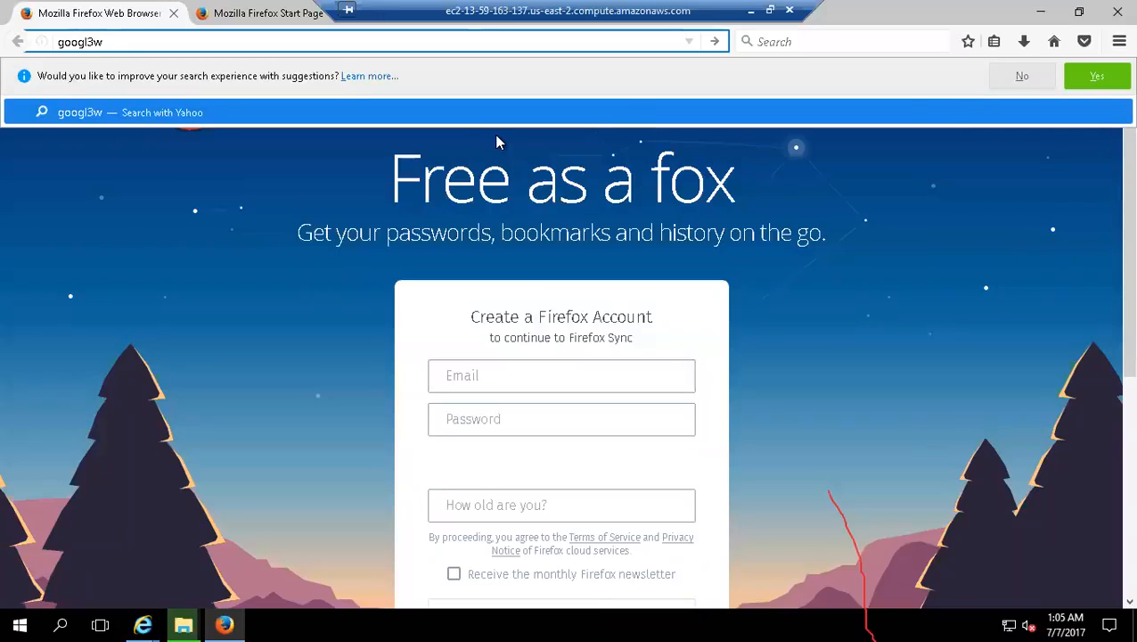
pyautogui.press('Left')
pyautogui.press('BackSpace')
pyautogui.press('Delete')
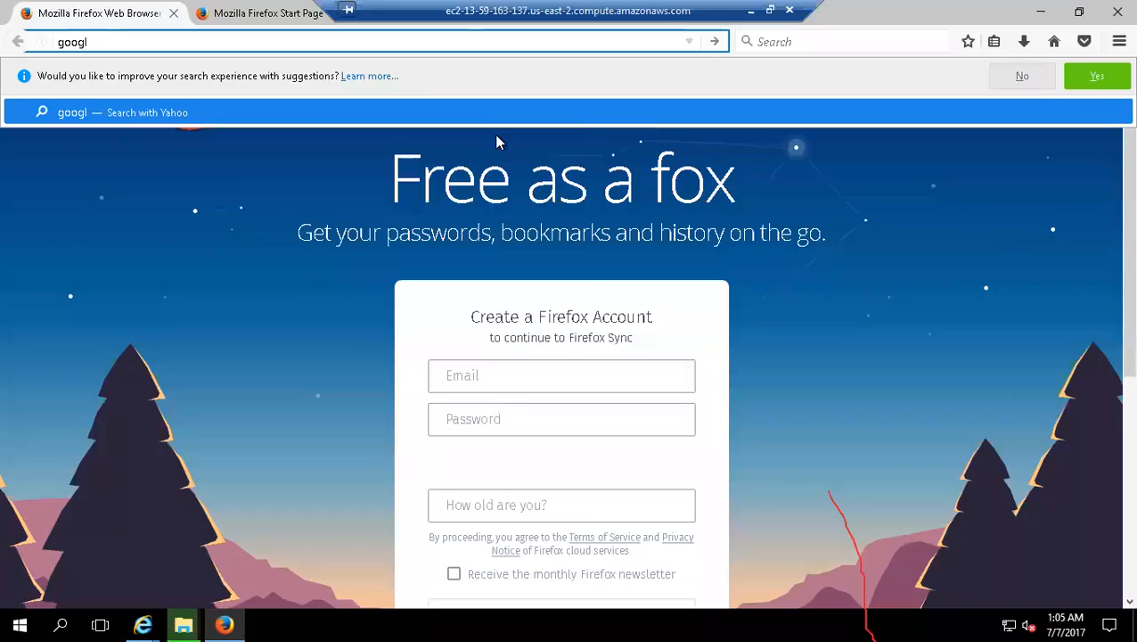
pyautogui.write('e.com')
pyautogui.press('Return')
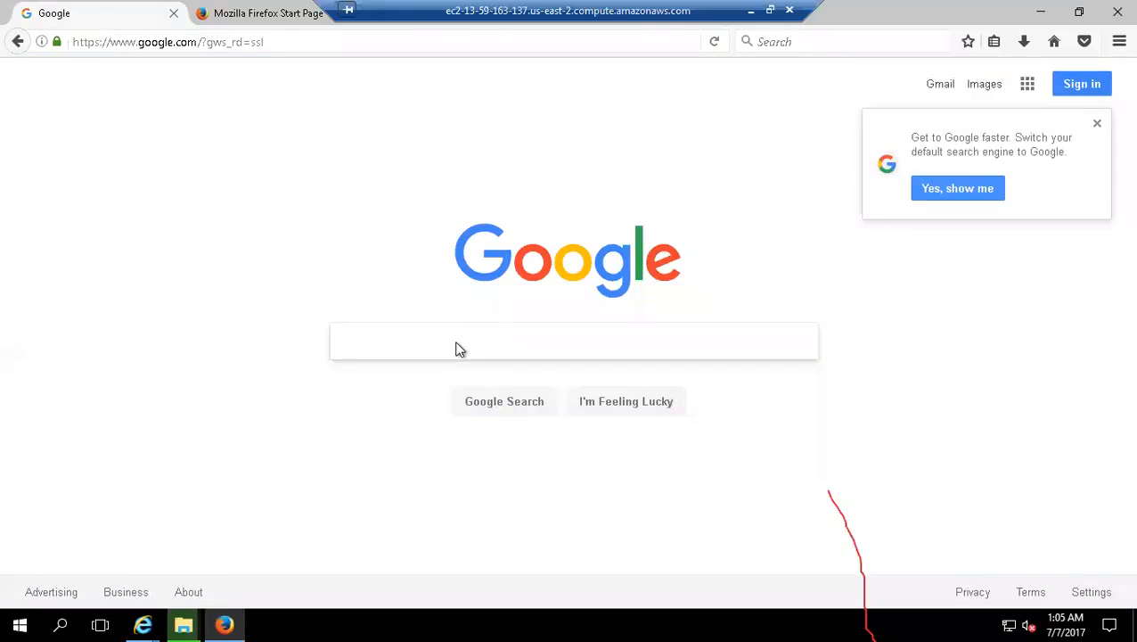
# Step: Search Google for "web developer toolbar firefox"
pyautogui.write('web')
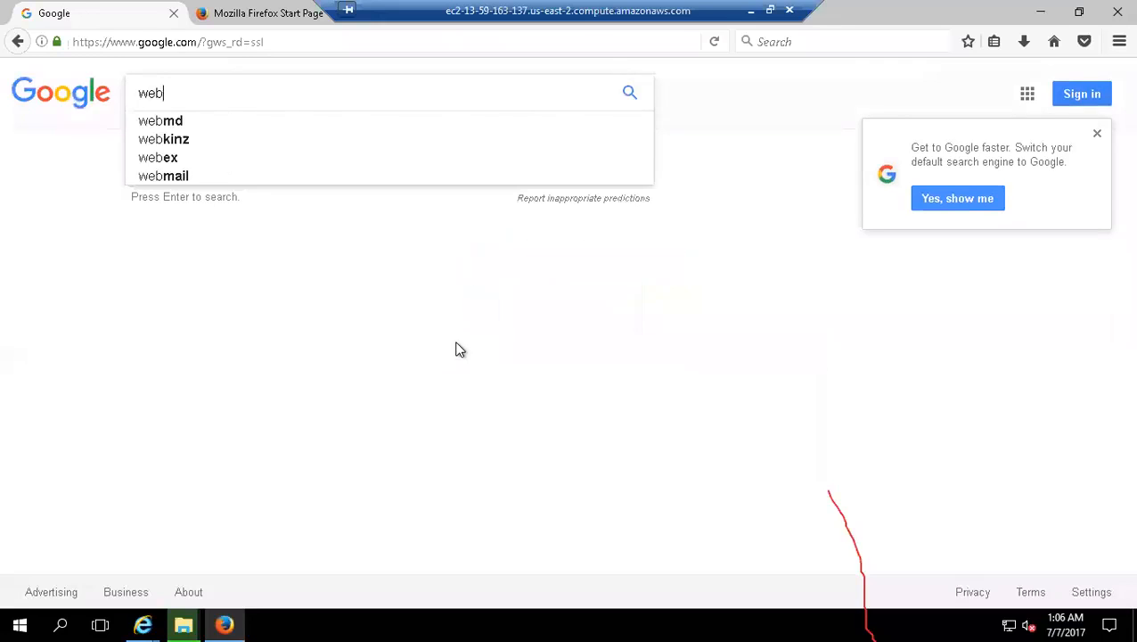
pyautogui.write(' developer ')
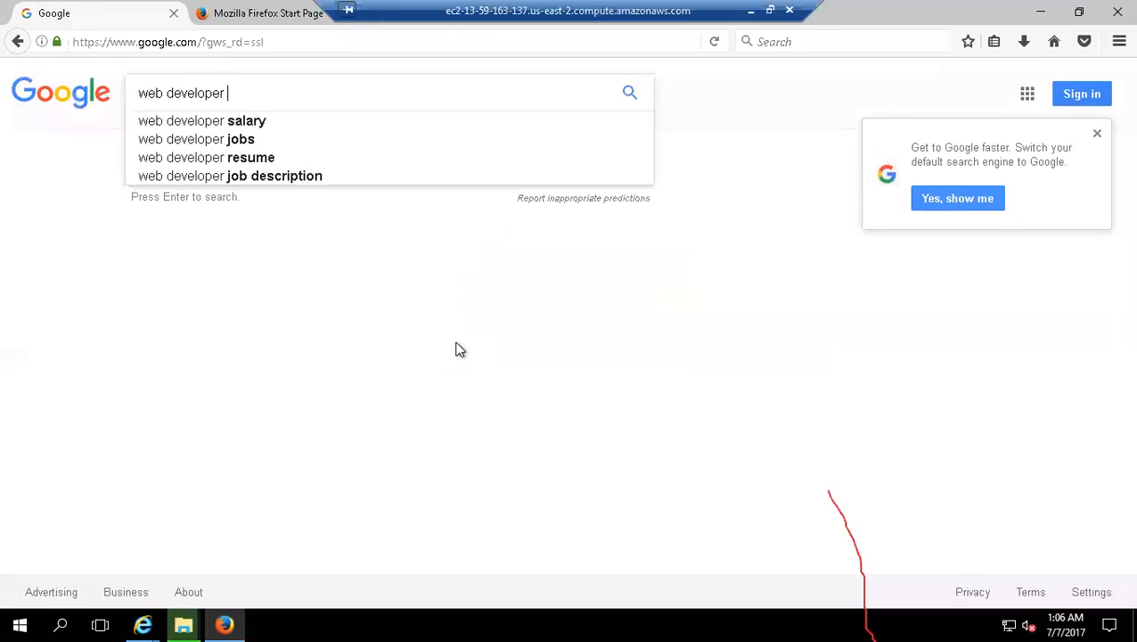
pyautogui.write('tool')
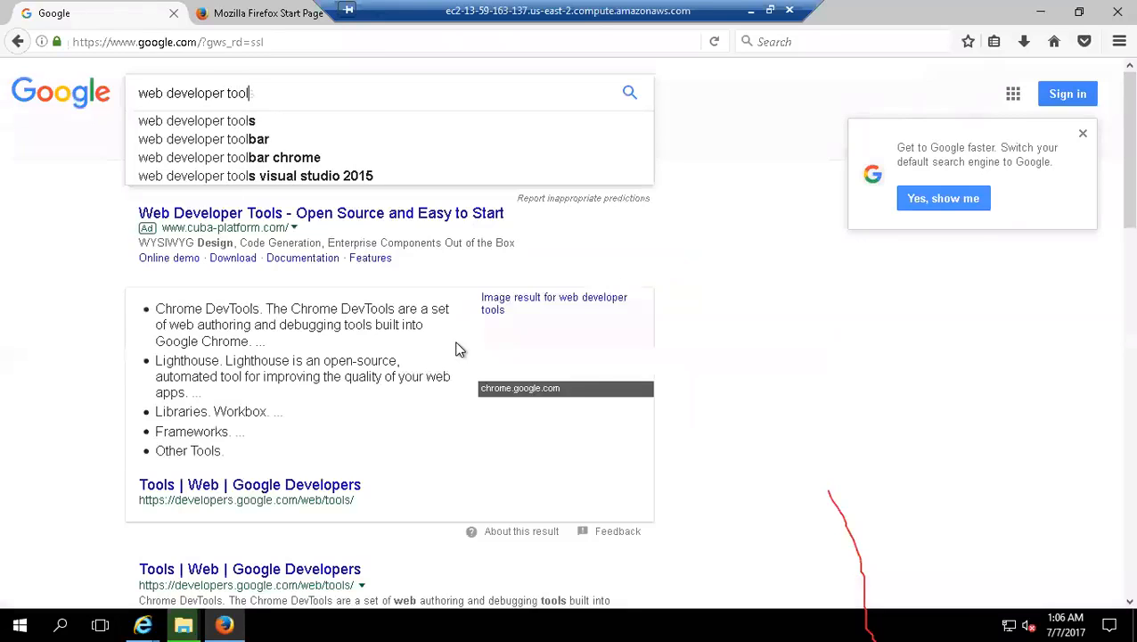
pyautogui.write(' bar')
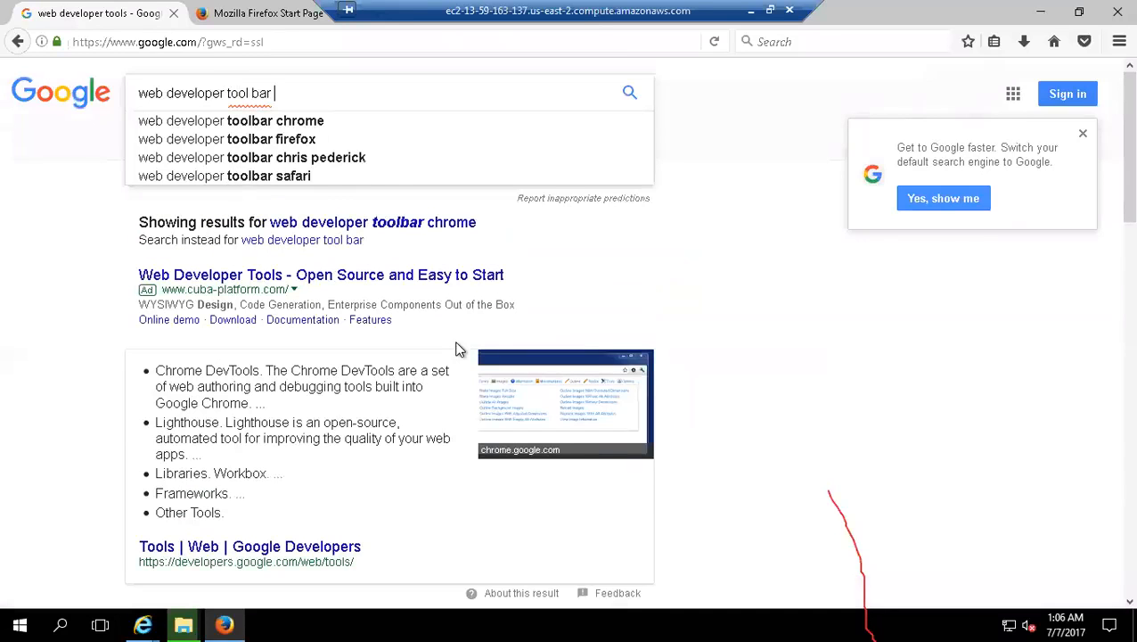
pyautogui.press('Down')
pyautogui.press('Down')
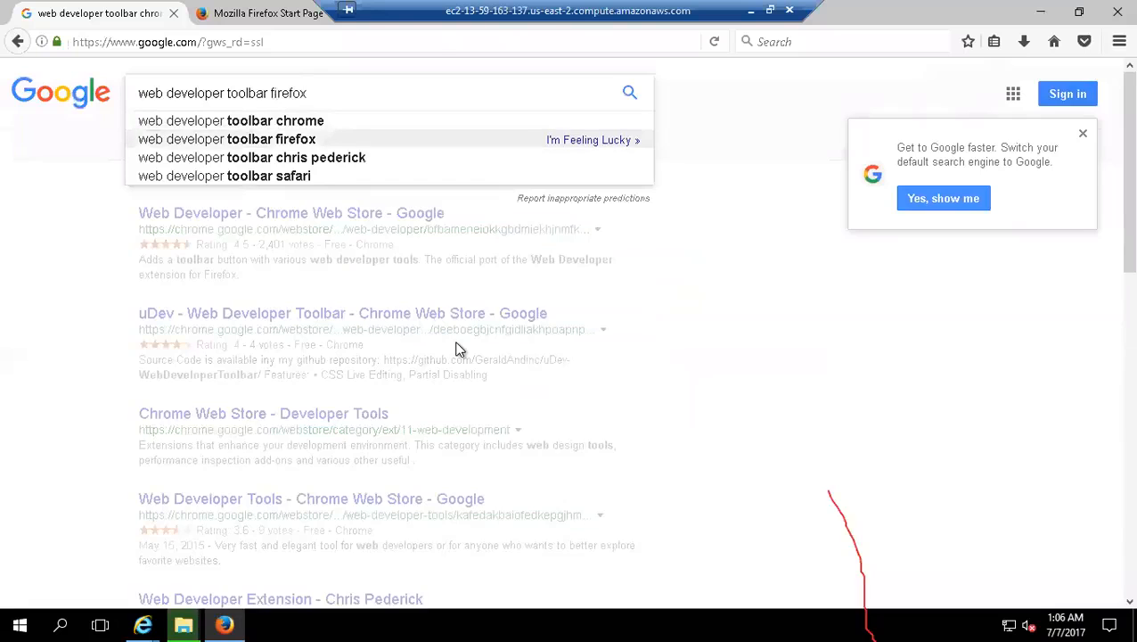
pyautogui.press('Return')
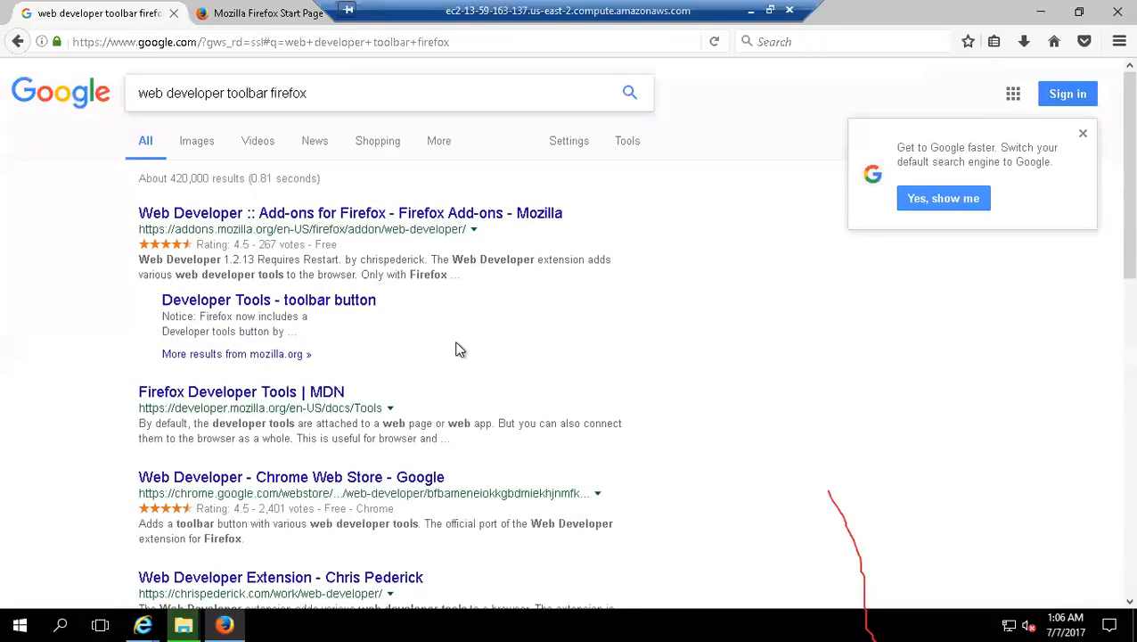
# Step: Open the Web Developer page on Mozilla's Firefox Add-ons site, install the extension and restart Firefox
pyautogui.click(357, 213)
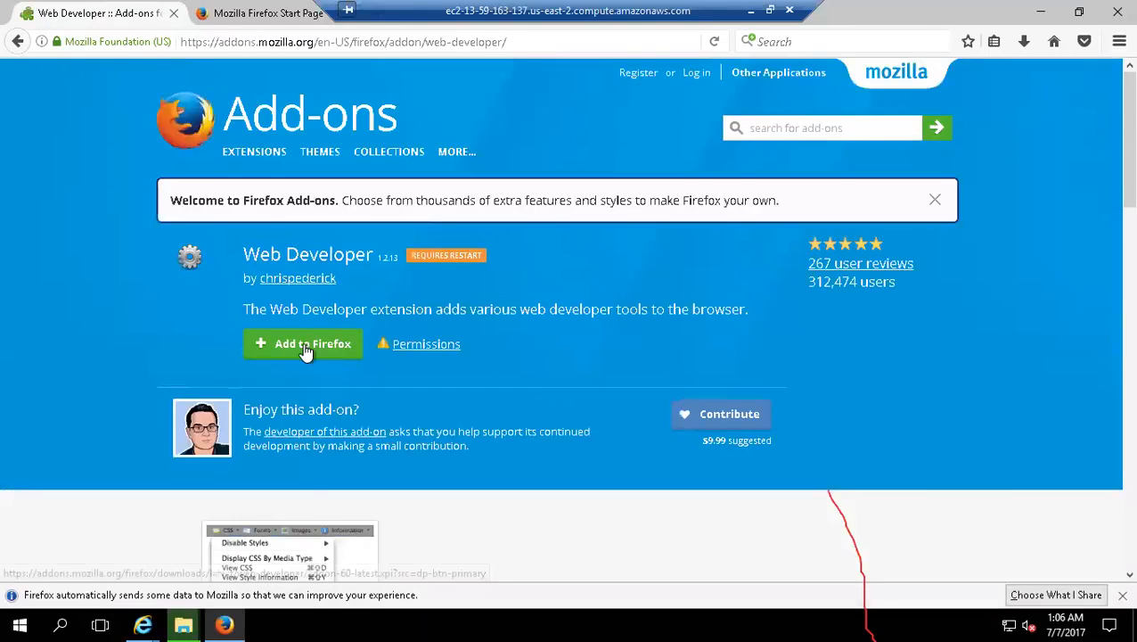
pyautogui.click(303, 345)
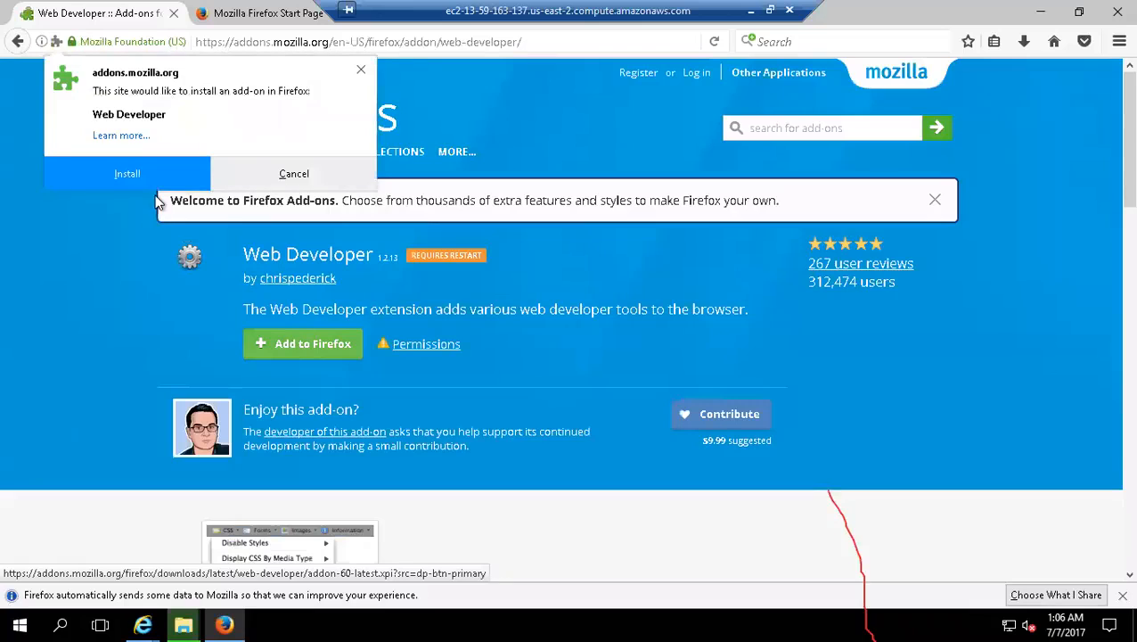
pyautogui.click(102, 167)
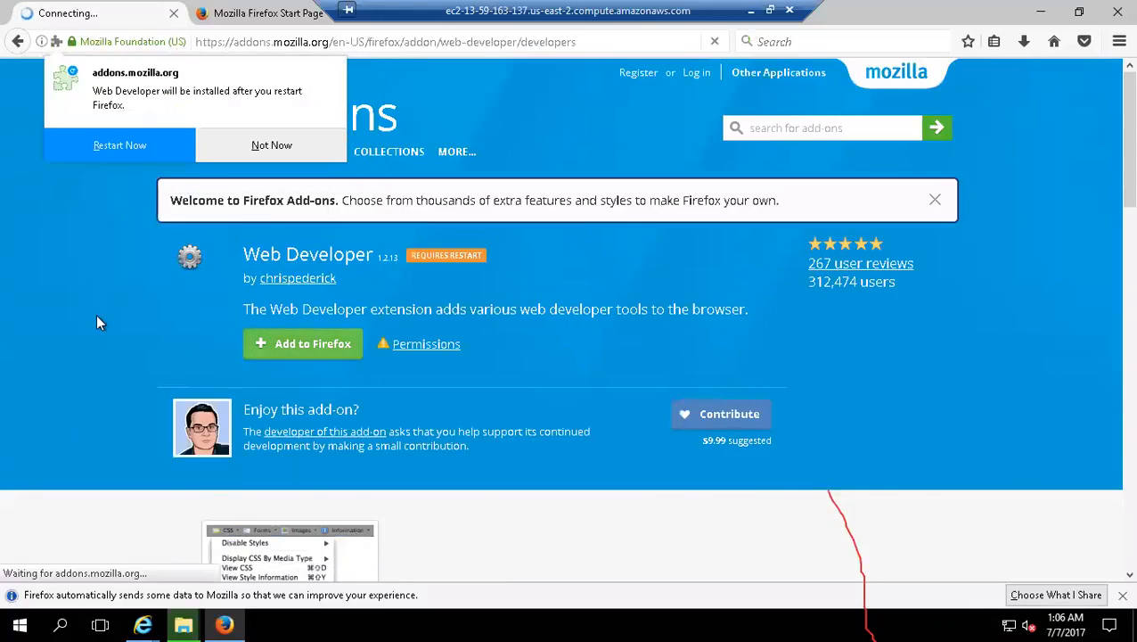
pyautogui.click(114, 145)
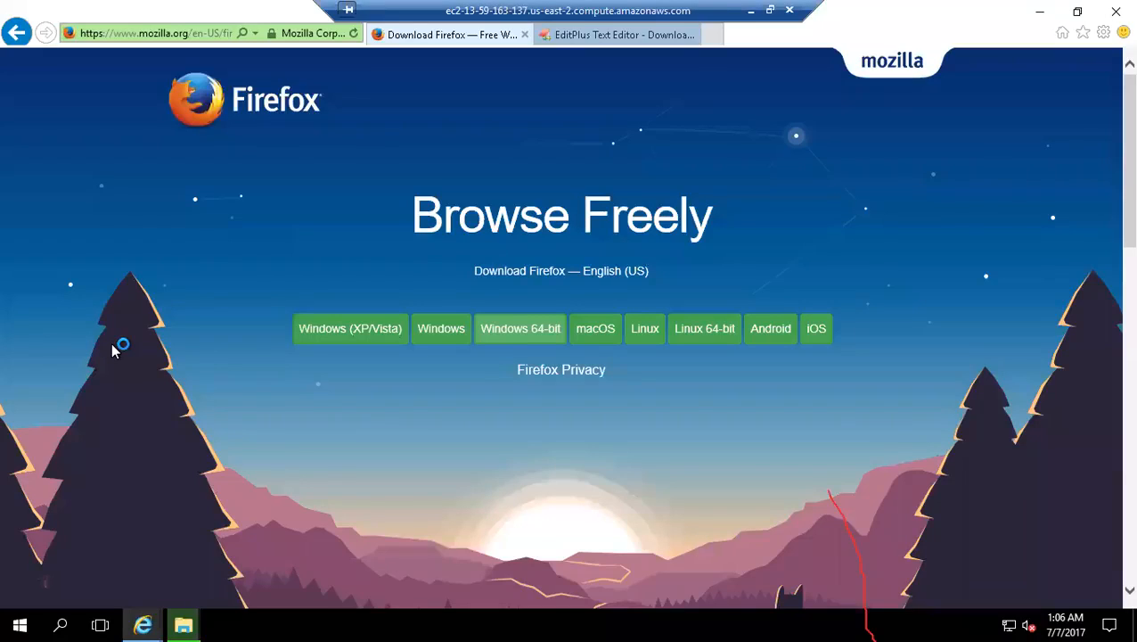
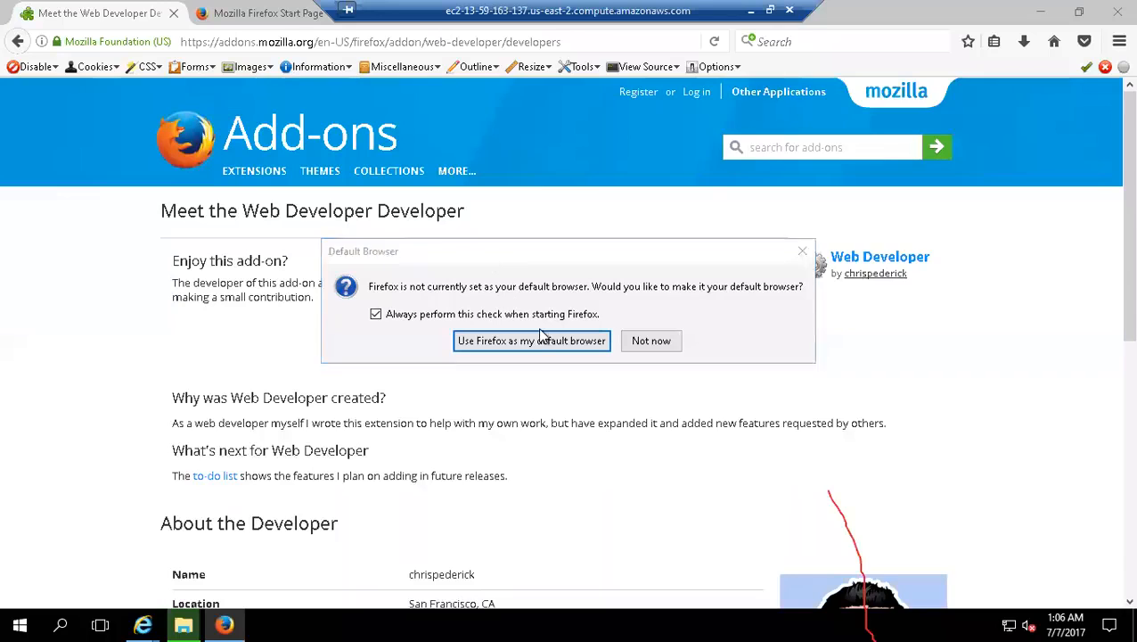
# Step: Accept making Firefox the default browser again and dismiss the default apps settings
pyautogui.click(603, 350)
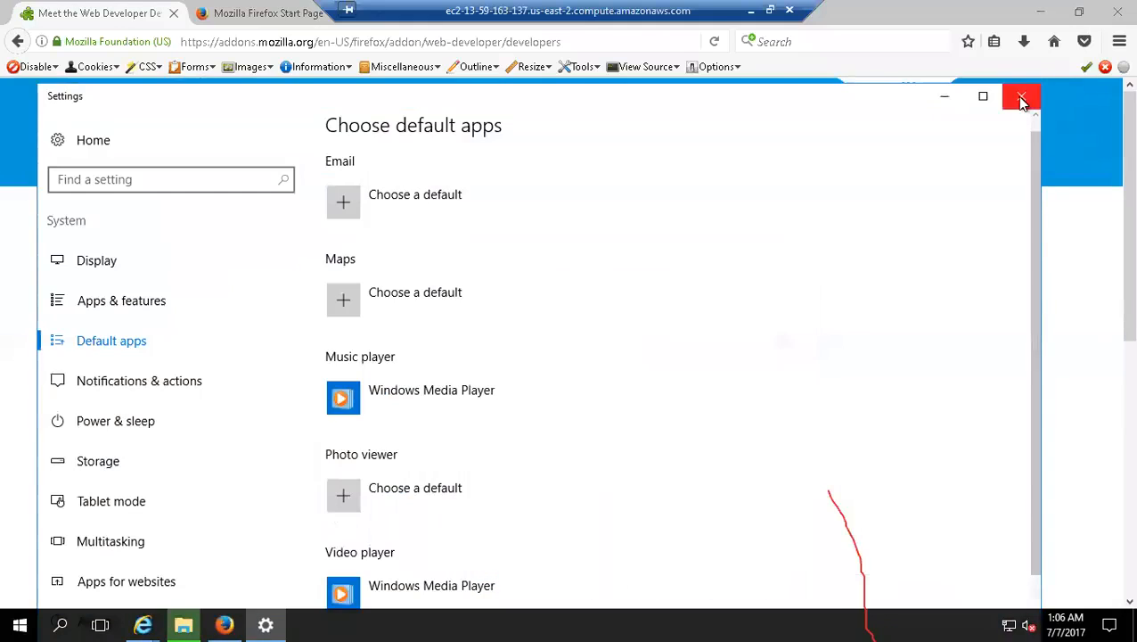
pyautogui.click(1022, 98)
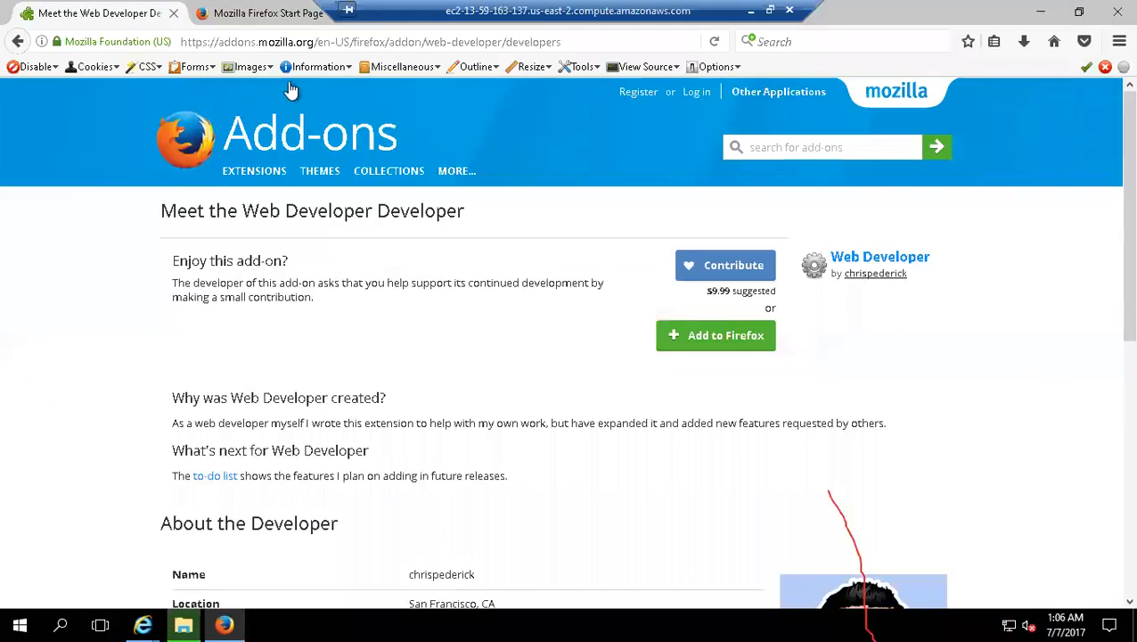
pyautogui.click(349, 71)
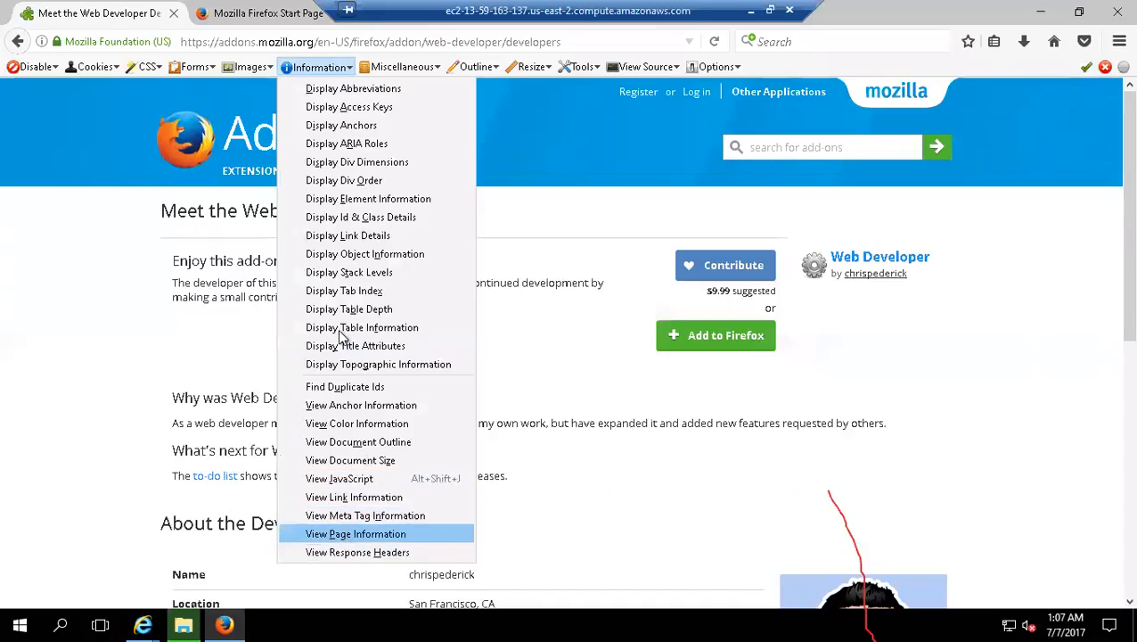
pyautogui.click(161, 68)
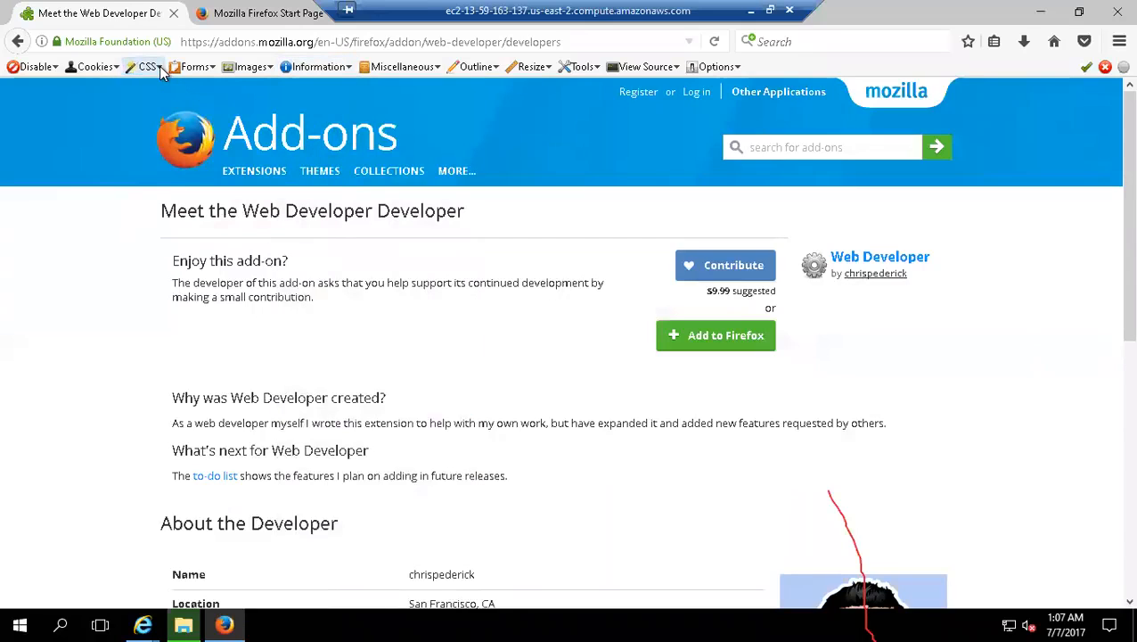
pyautogui.click(161, 69)
pyautogui.moveTo(161, 97)
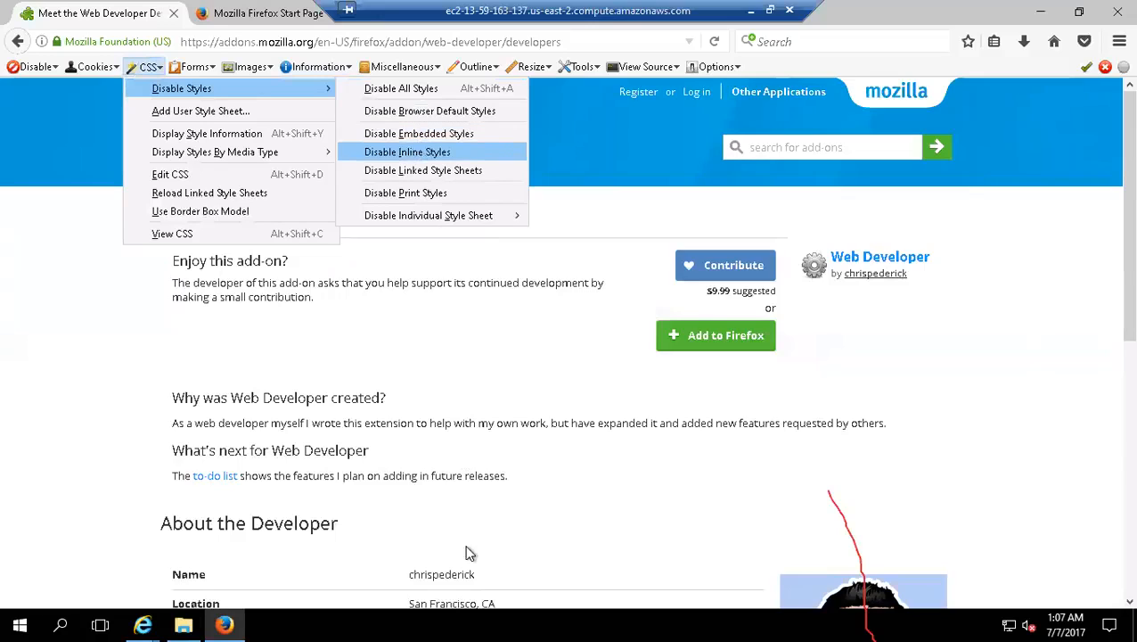
# Step: Go to snapdeal.com in Firefox
pyautogui.moveTo(249, 67)
pyautogui.click(245, 41)
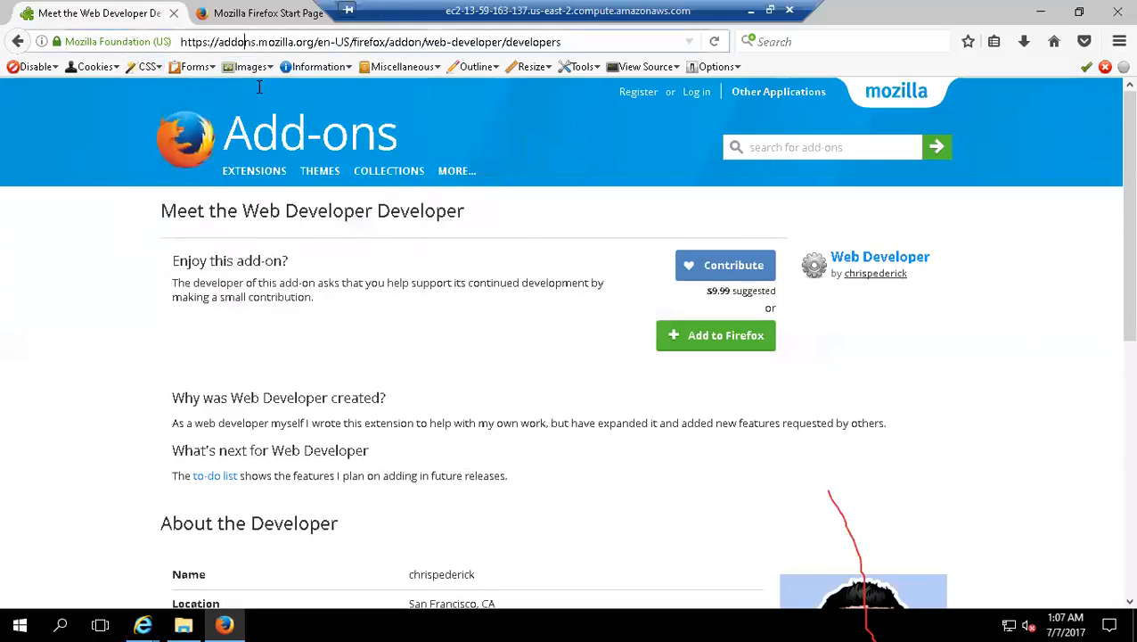
pyautogui.moveTo(278, 192)
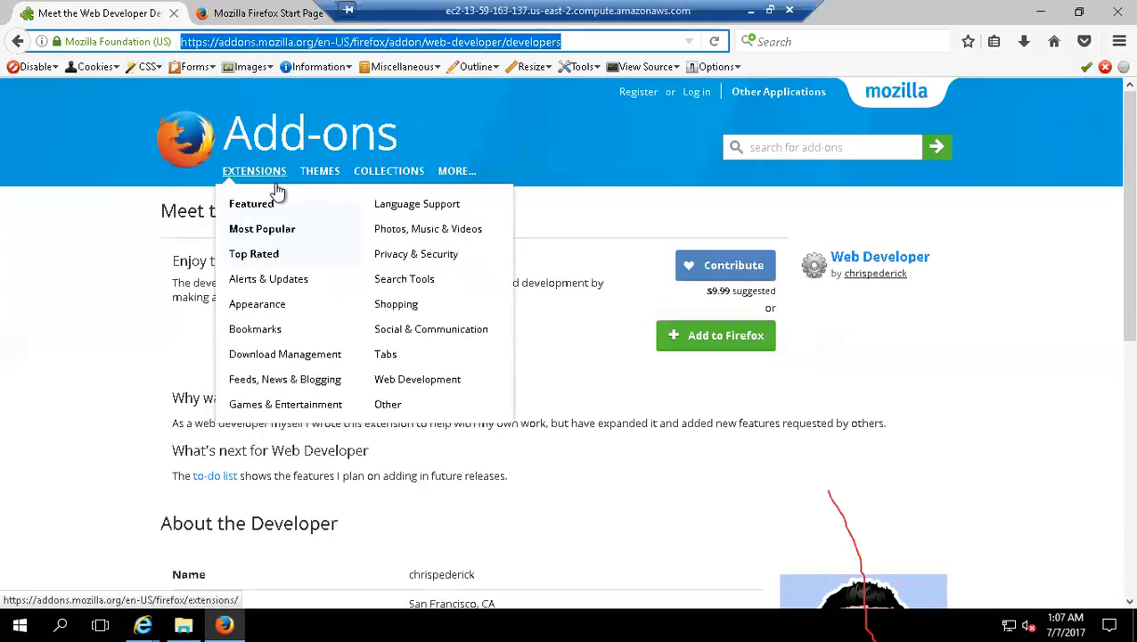
pyautogui.write('snapdeal')
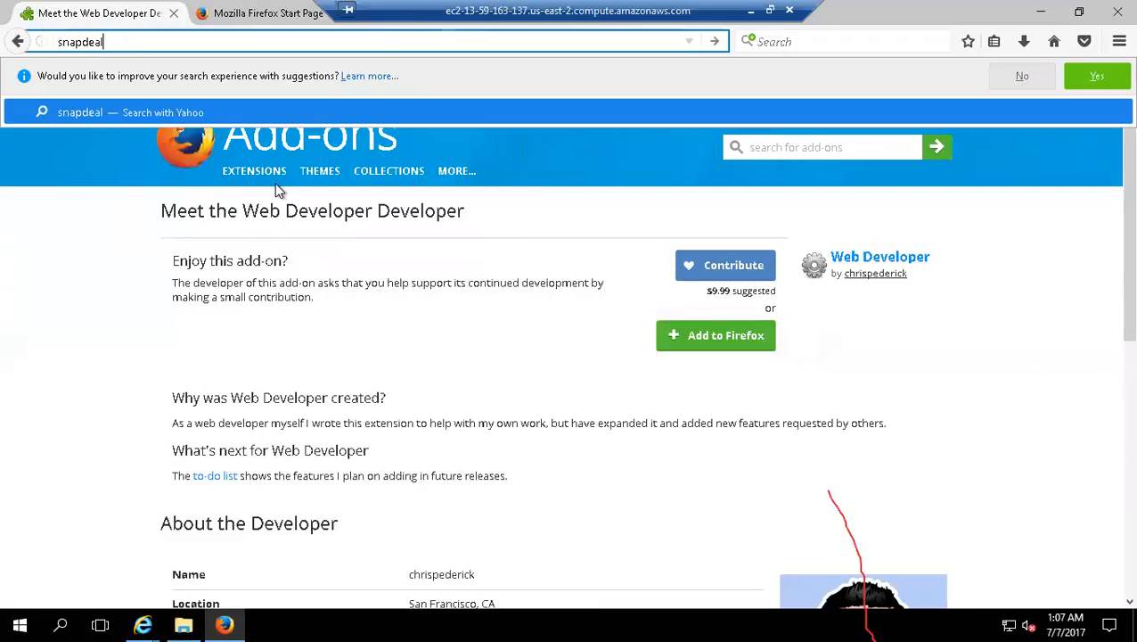
pyautogui.write('.com')
pyautogui.press('Return')
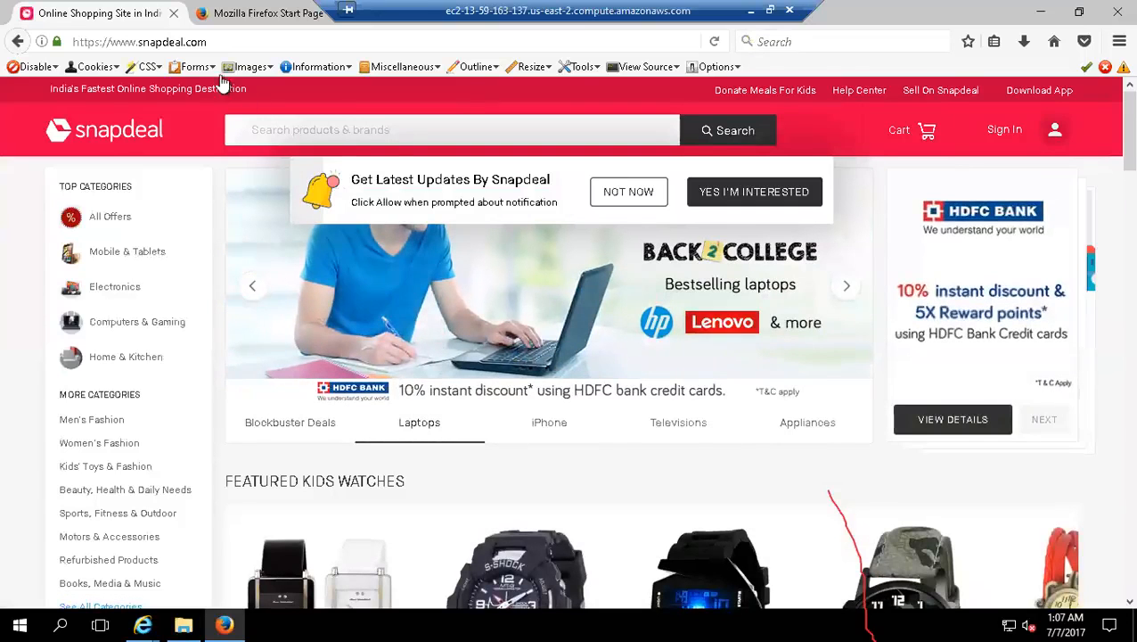
# Step: Disable all CSS styles on the Snapdeal home page with Web Developer and look over the unstyled page
pyautogui.click(148, 67)
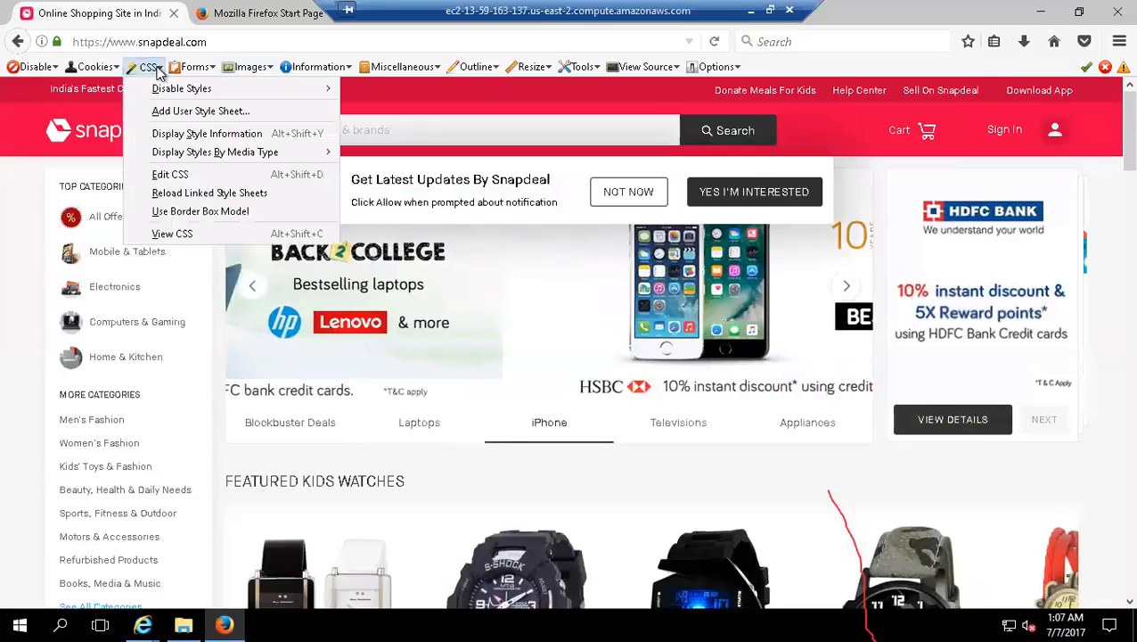
pyautogui.moveTo(161, 93)
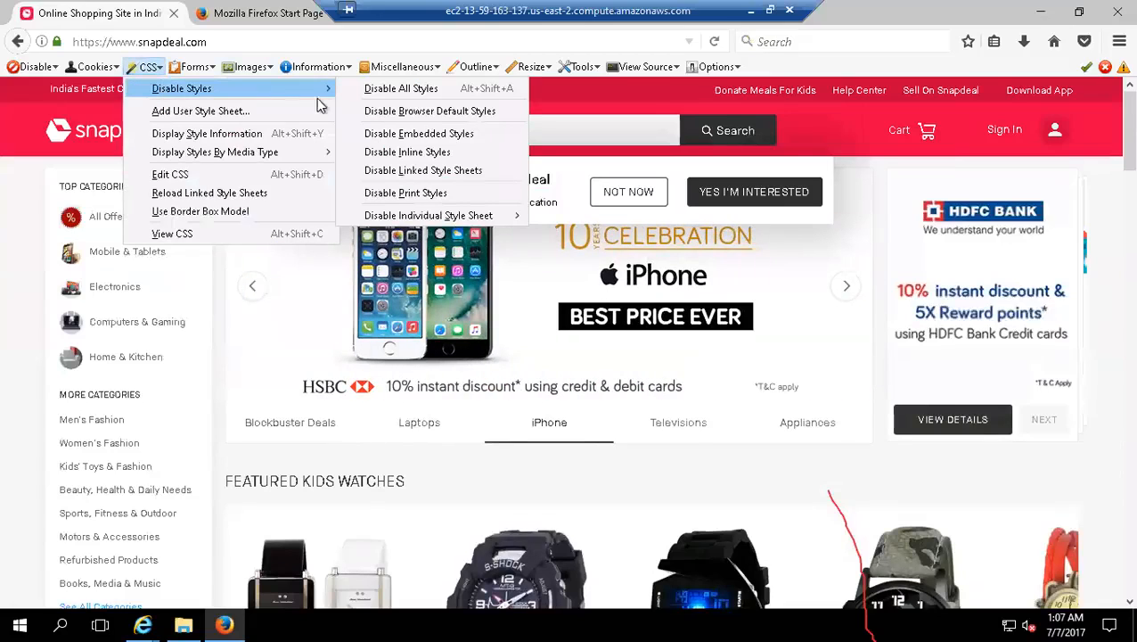
pyautogui.click(383, 94)
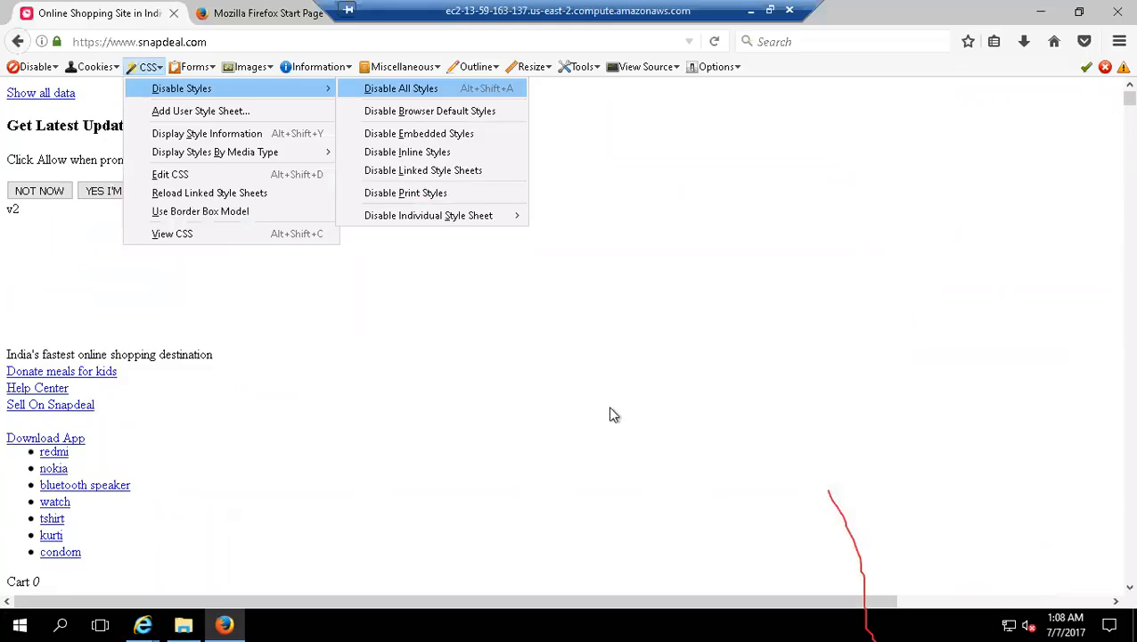
pyautogui.click(406, 484)
pyautogui.scroll(-5, 373, 378)
pyautogui.scroll(3, 375, 384)
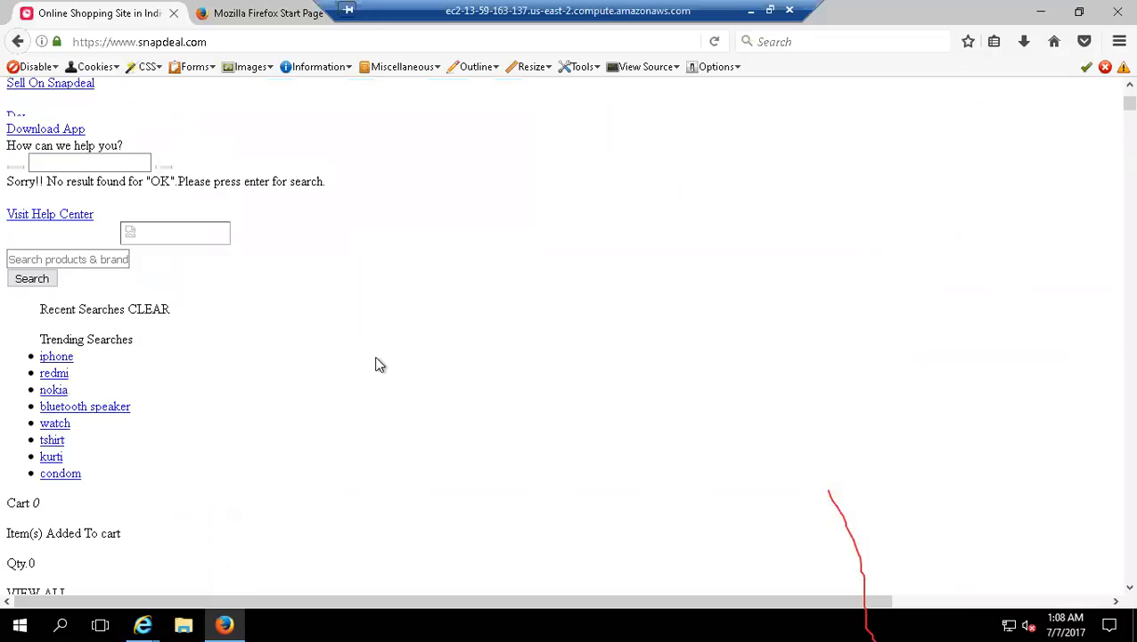
pyautogui.scroll(-10, 378, 339)
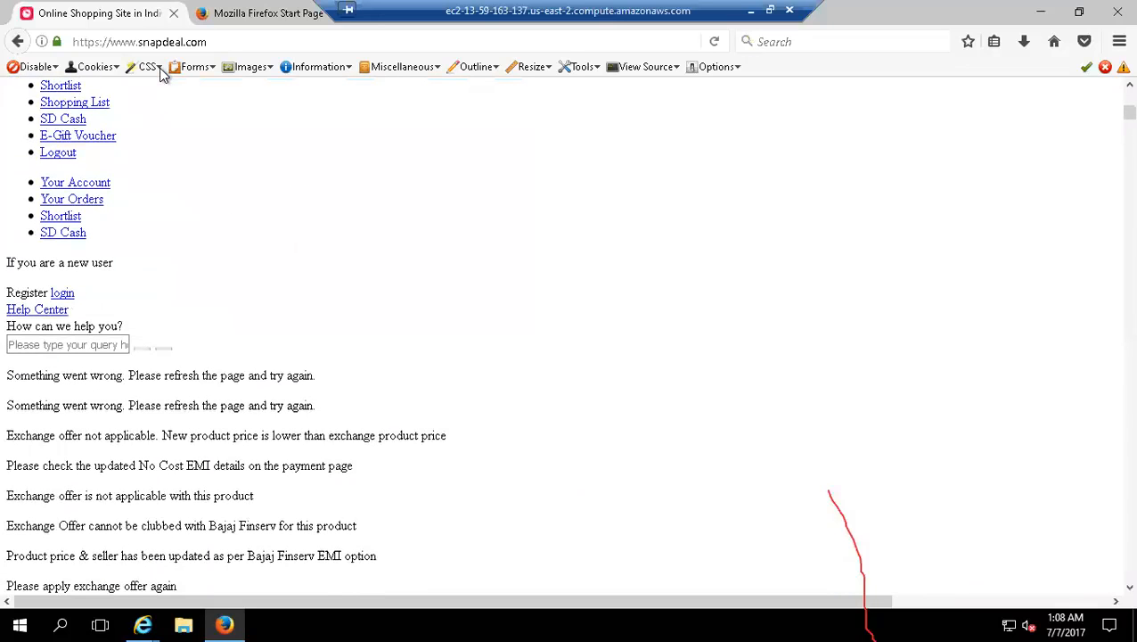
# Step: Re-enable all CSS styles on the Snapdeal home page
pyautogui.click(160, 71)
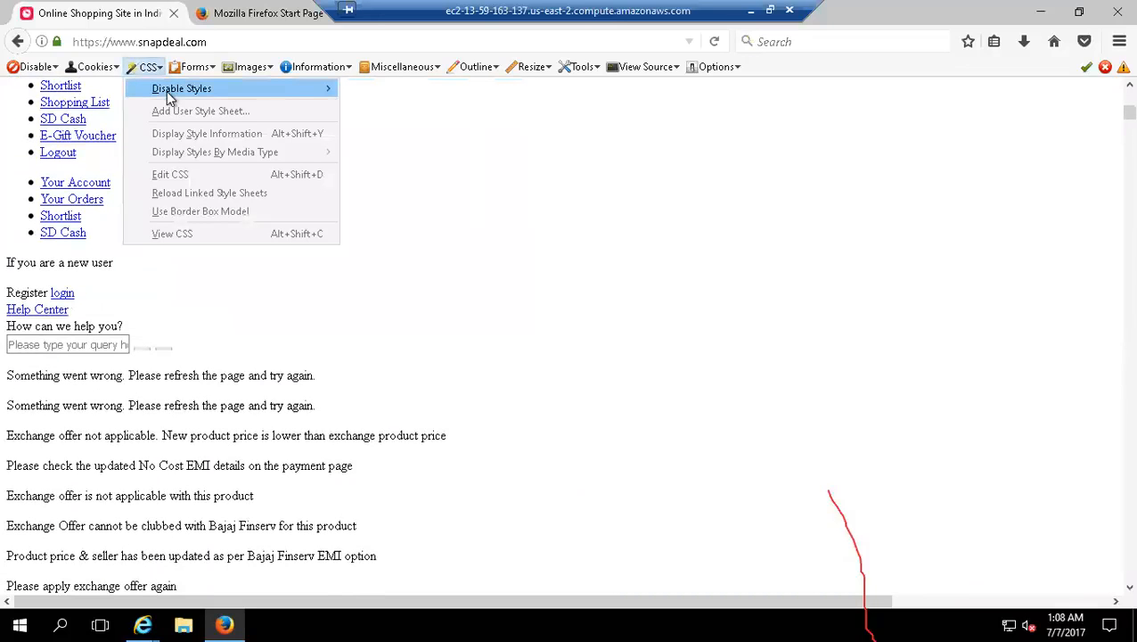
pyautogui.moveTo(169, 98)
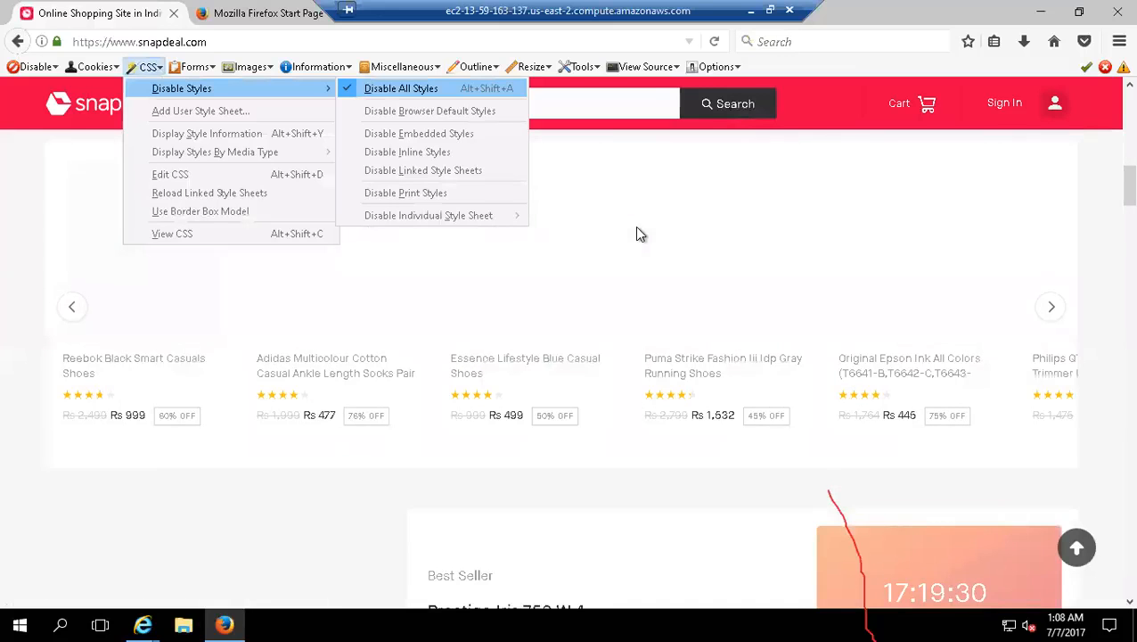
pyautogui.click(428, 107)
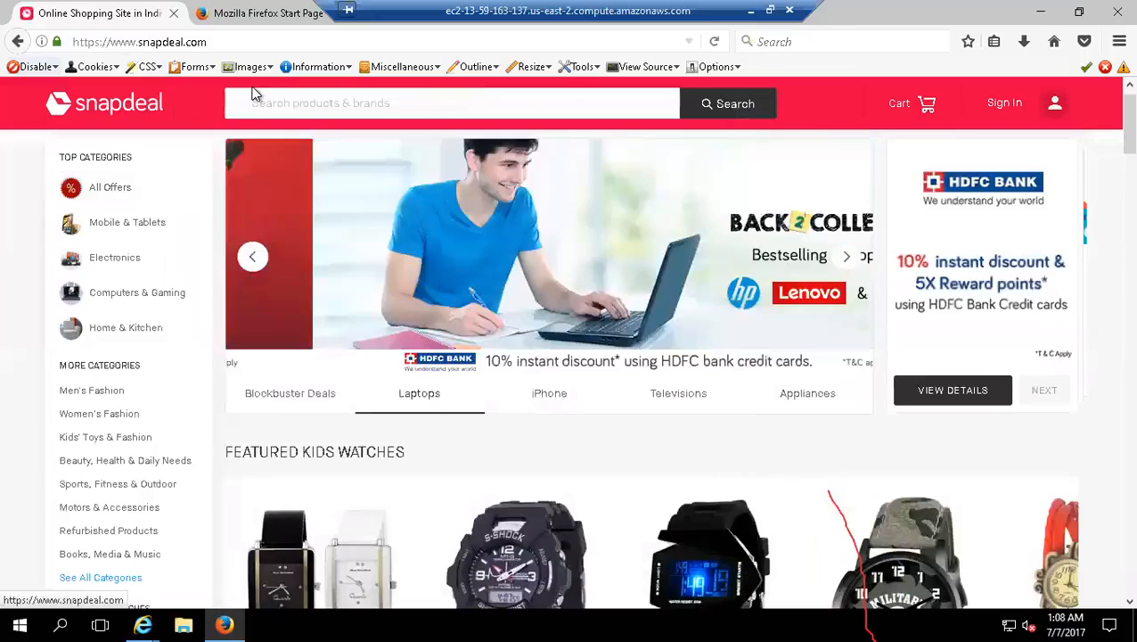
# Step: Go to google.com and search for "firefox addon"
pyautogui.click(207, 42)
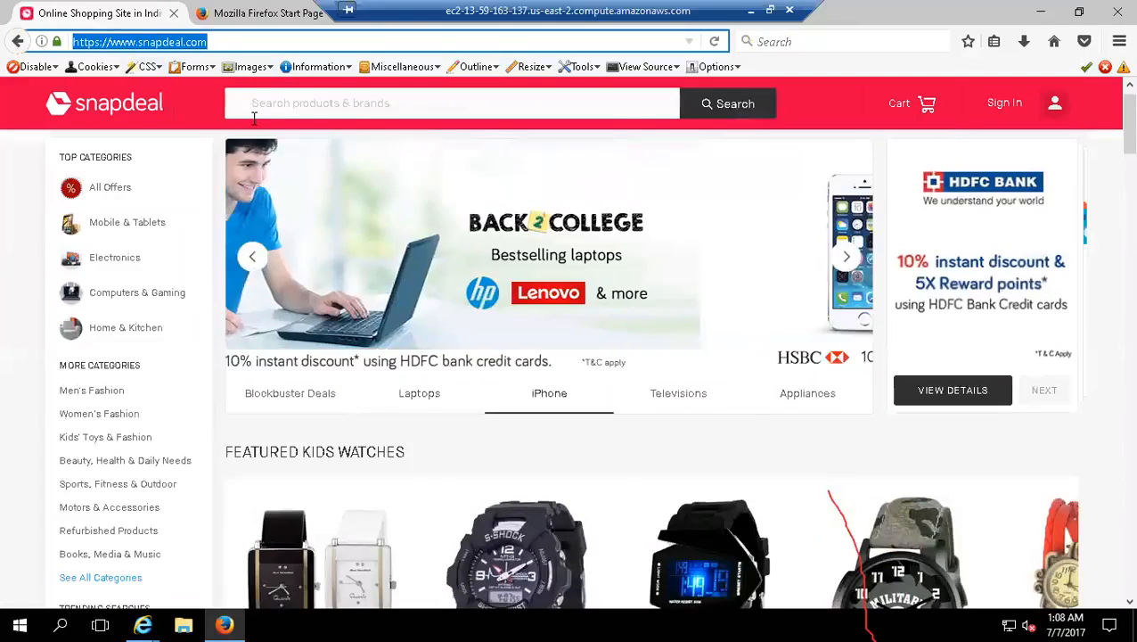
pyautogui.write('google.com/')
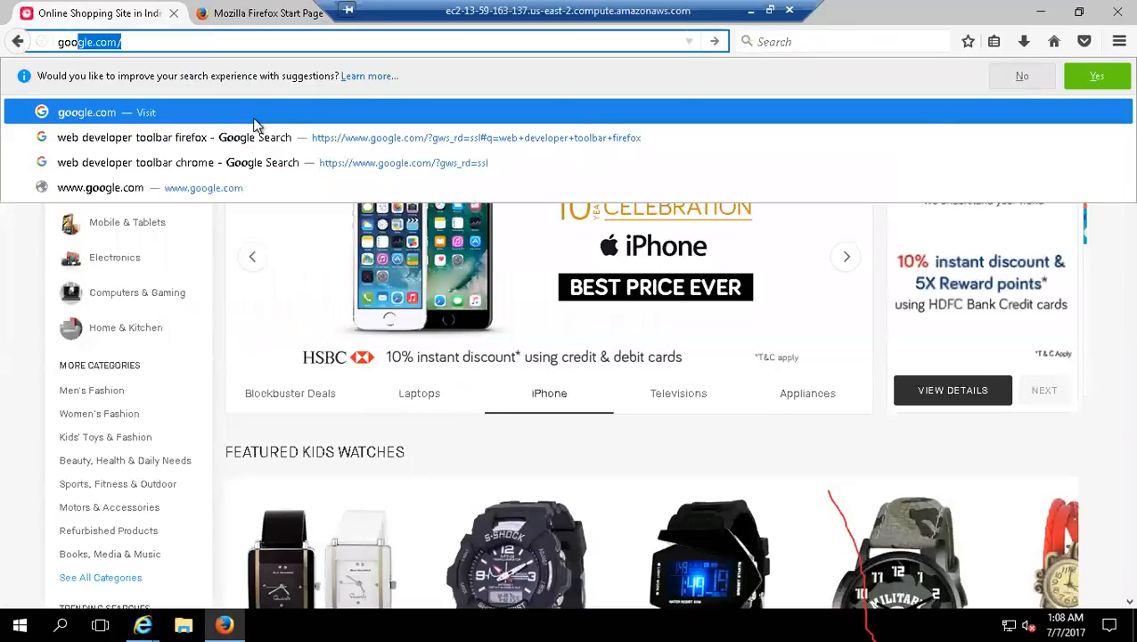
pyautogui.press('Return')
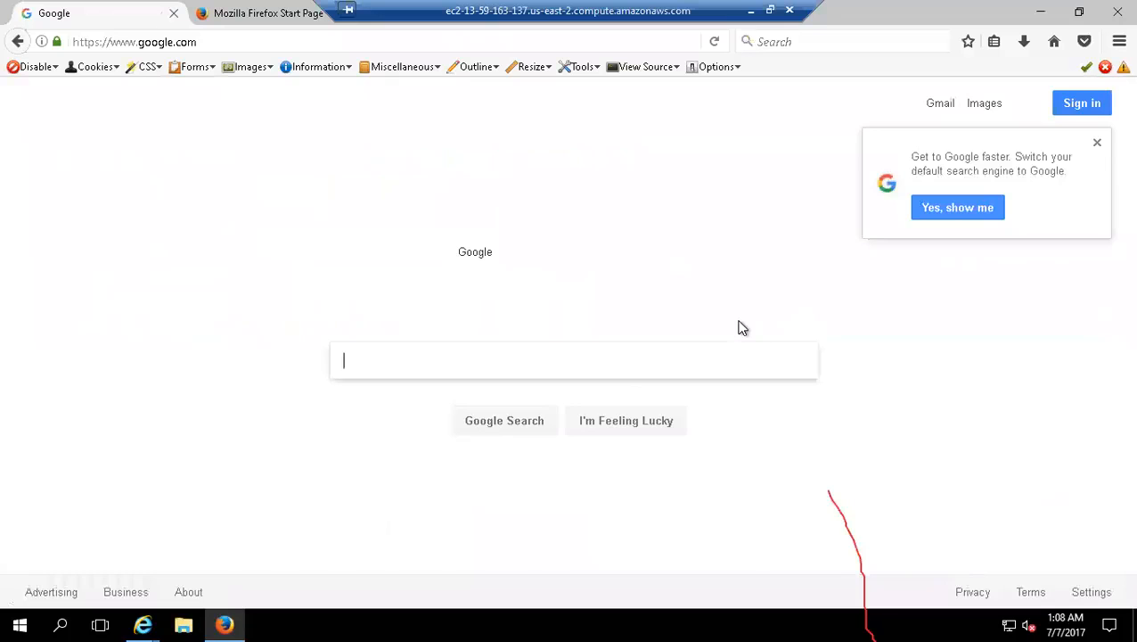
pyautogui.write('firefo')
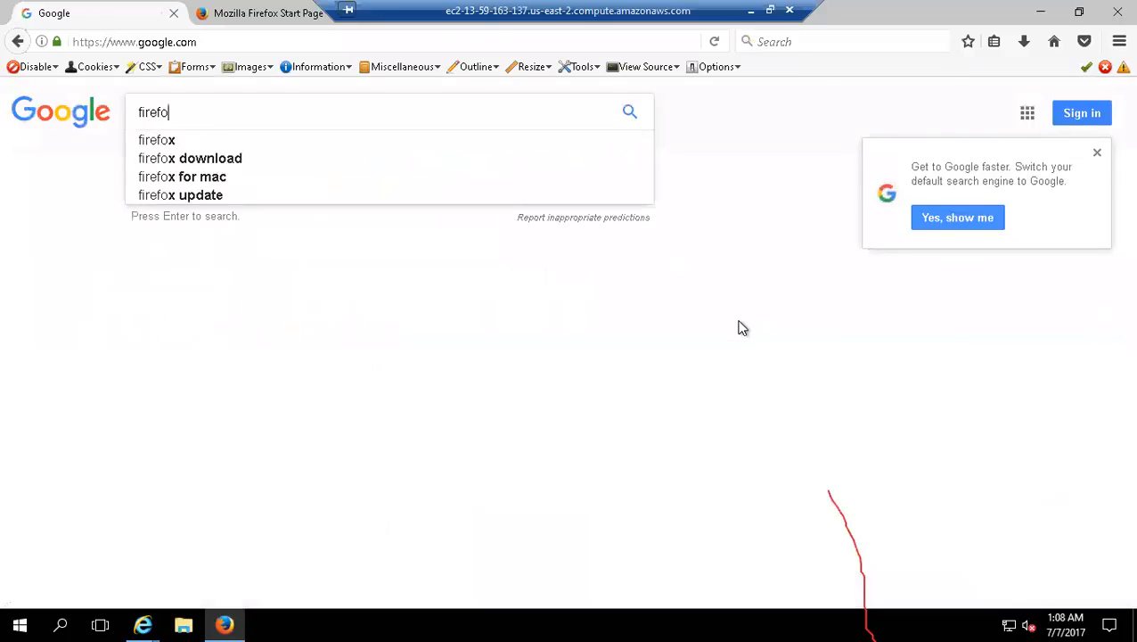
pyautogui.write('x addon')
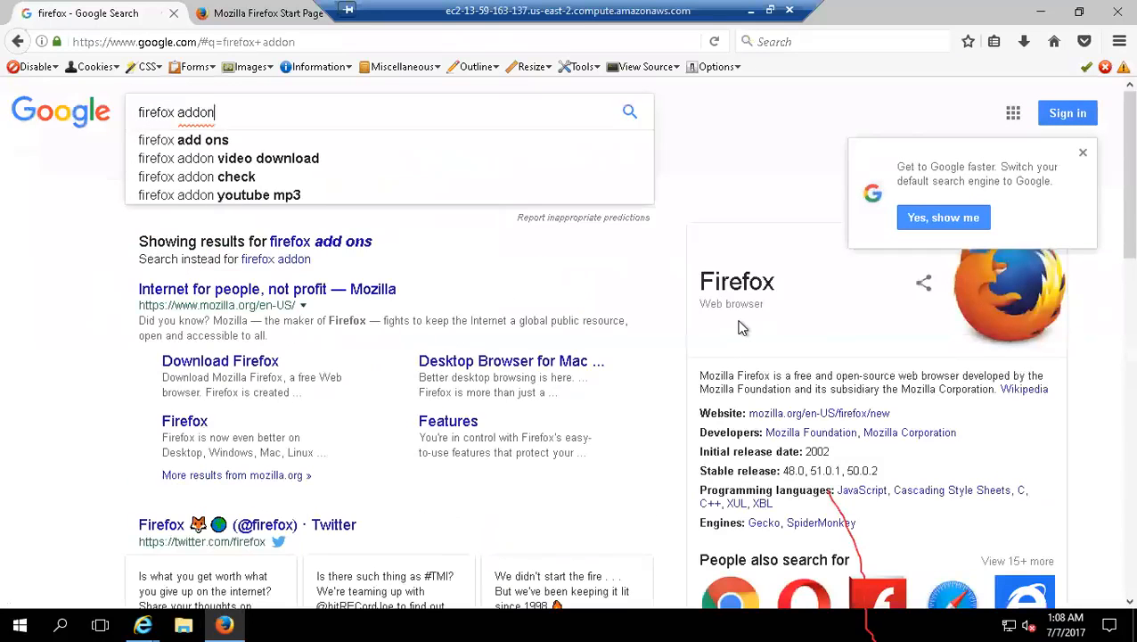
pyautogui.press('Return')
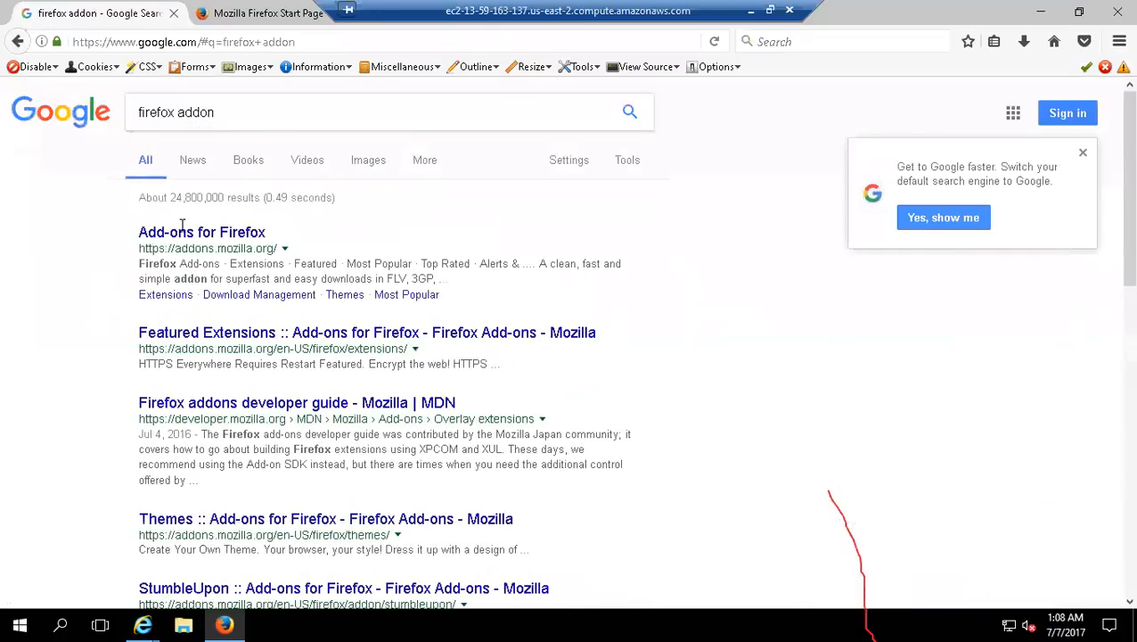
# Step: Open Mozilla's Add-ons for Firefox site from the search results and browse its featured and popular extensions
pyautogui.click(437, 332)
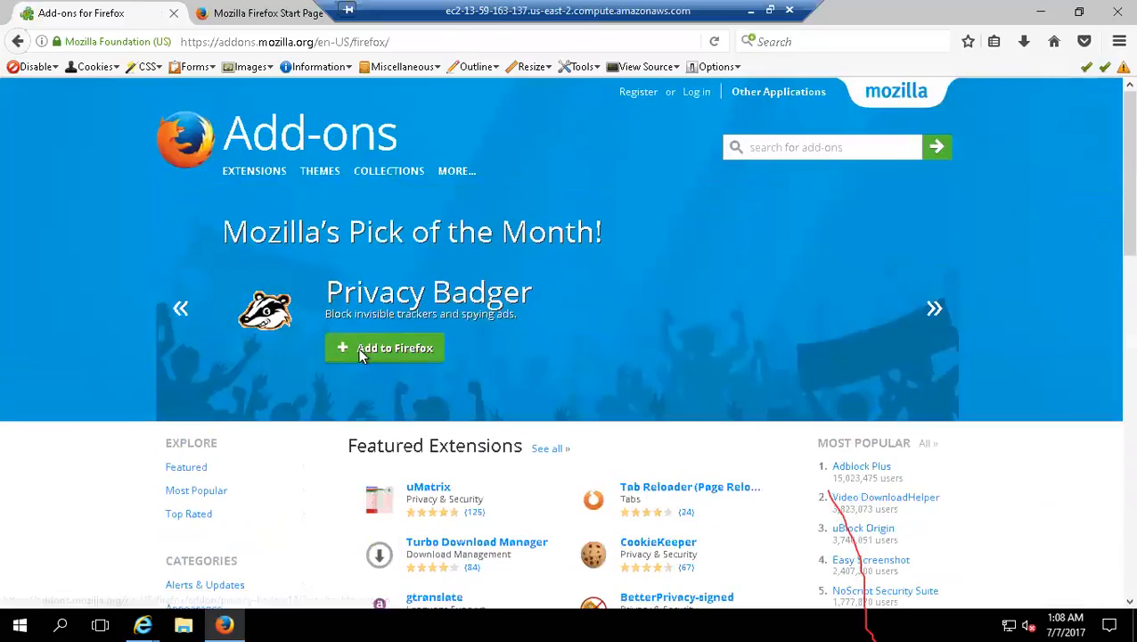
pyautogui.click(182, 312)
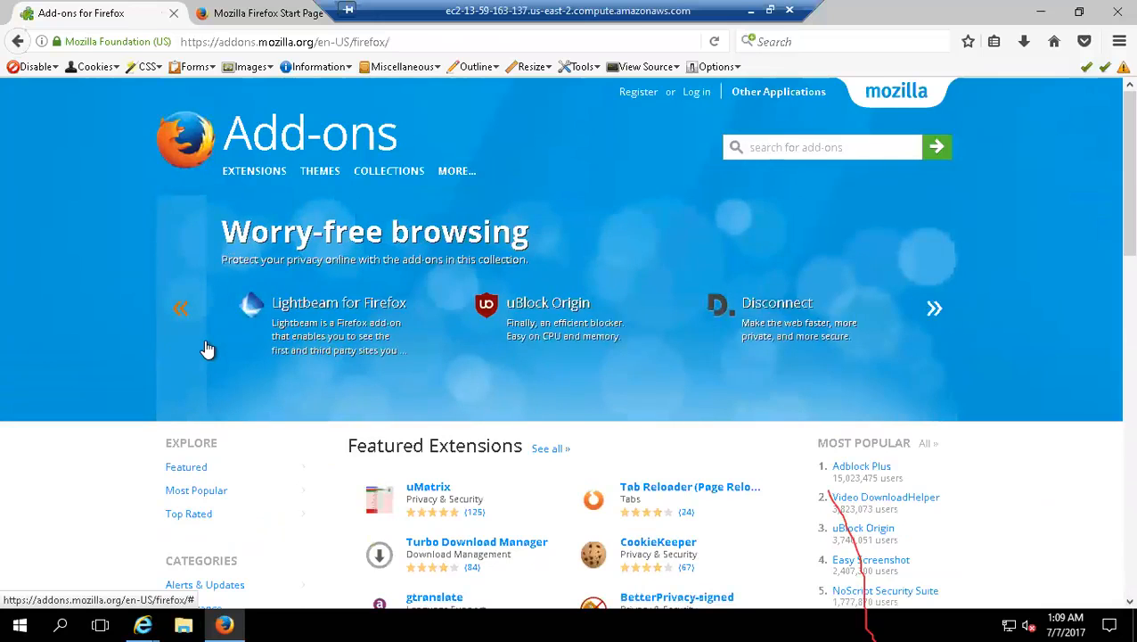
pyautogui.click(936, 314)
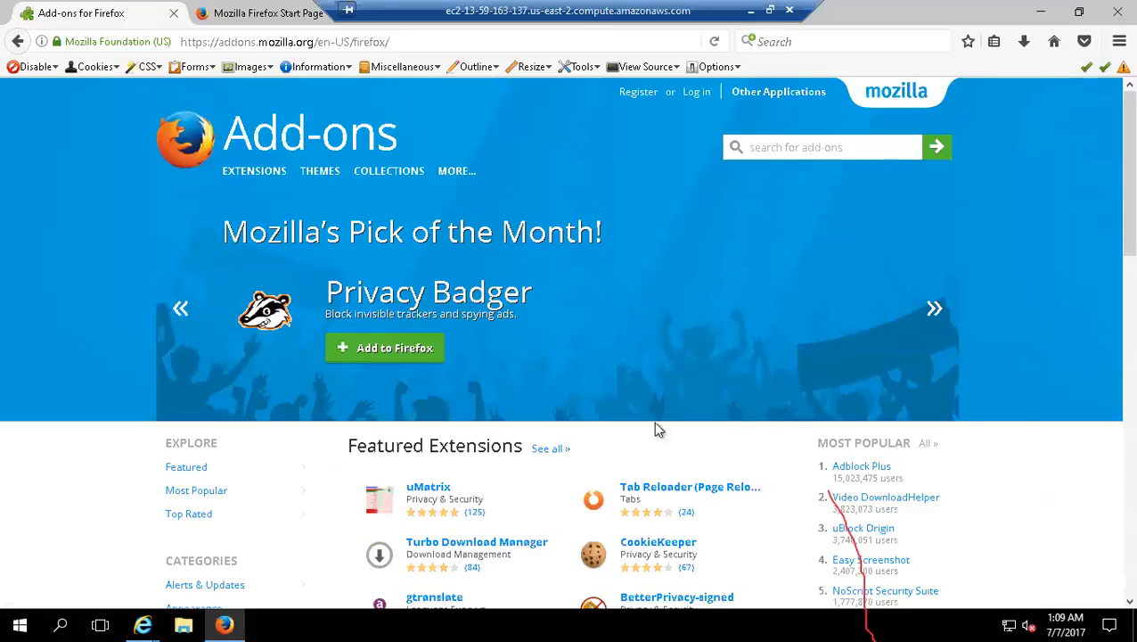
pyautogui.scroll(-4, 674, 458)
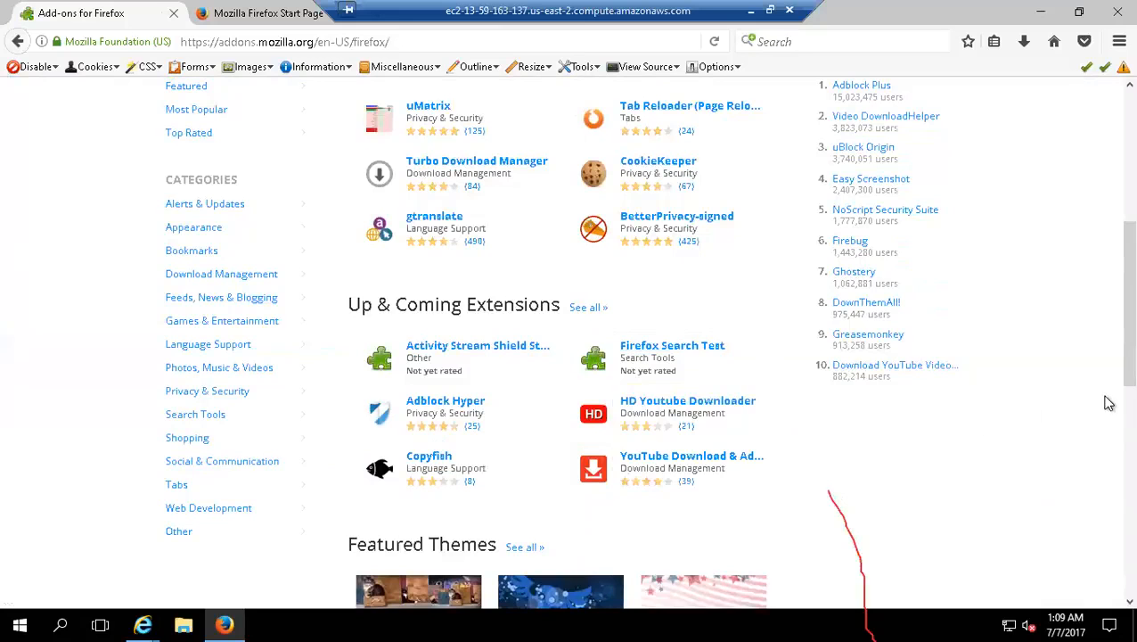
pyautogui.scroll(4, 1107, 298)
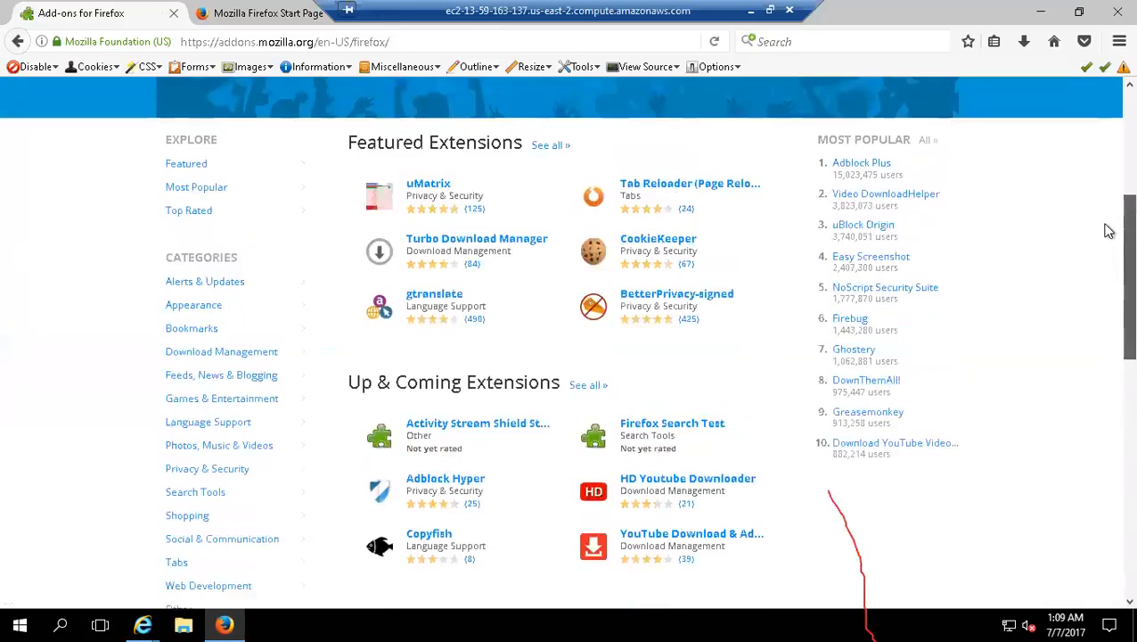
# Step: Install the Privacy Badger add-on in Firefox from Mozilla's Pick of the Month
pyautogui.click(375, 357)
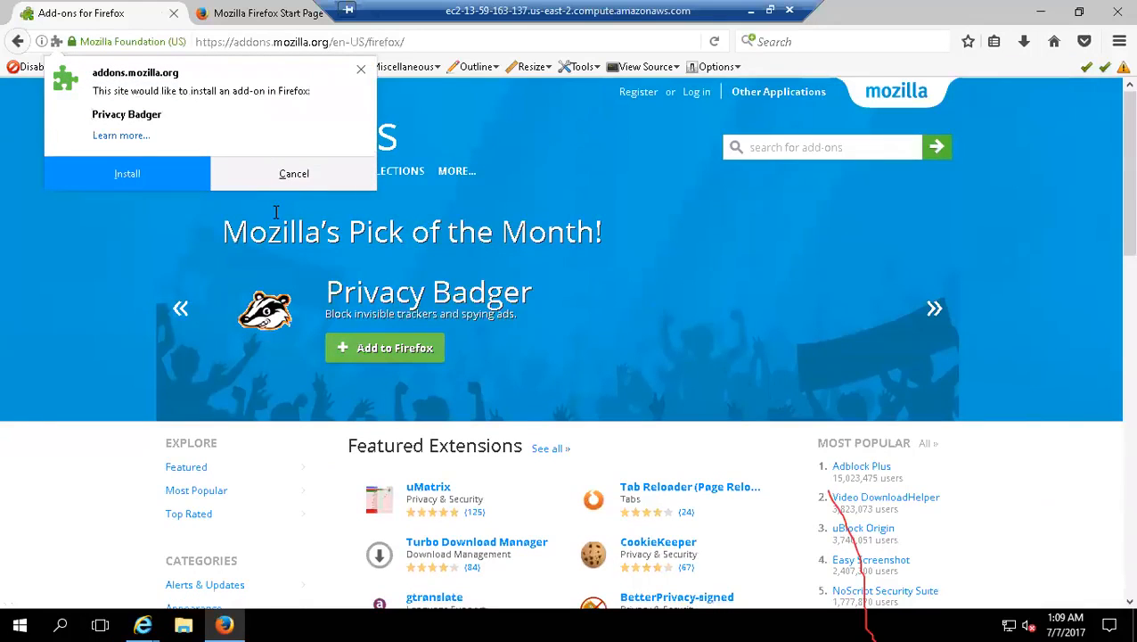
pyautogui.click(142, 176)
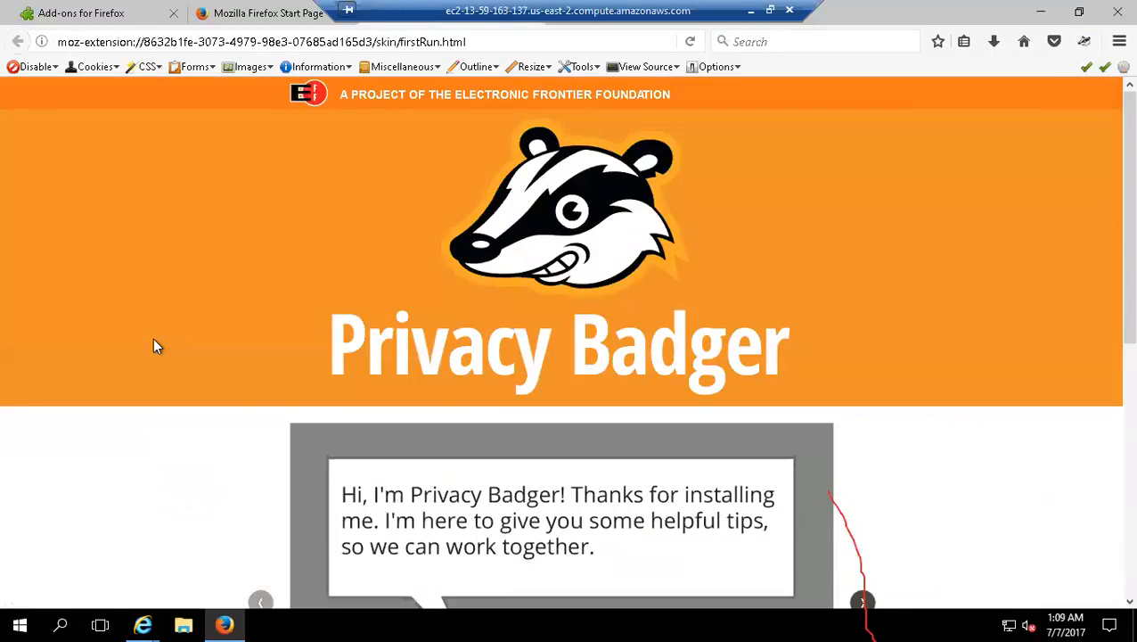
# Step: Look through the Privacy Badger welcome page and open the Electronic Frontier Foundation website from it
pyautogui.scroll(-5, 212, 376)
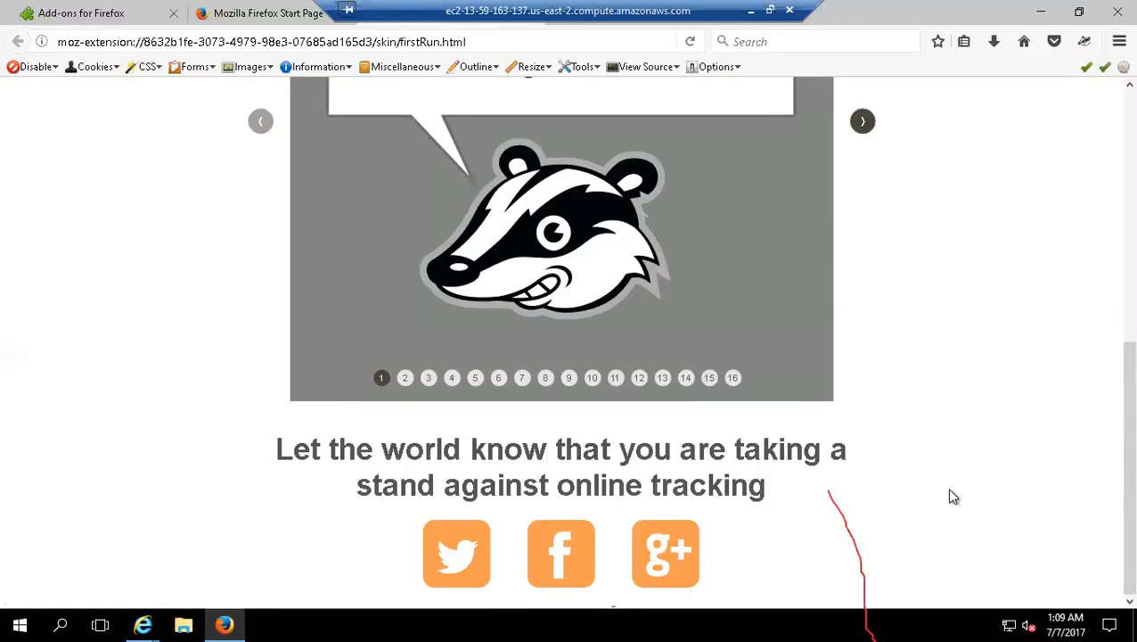
pyautogui.scroll(5, 954, 496)
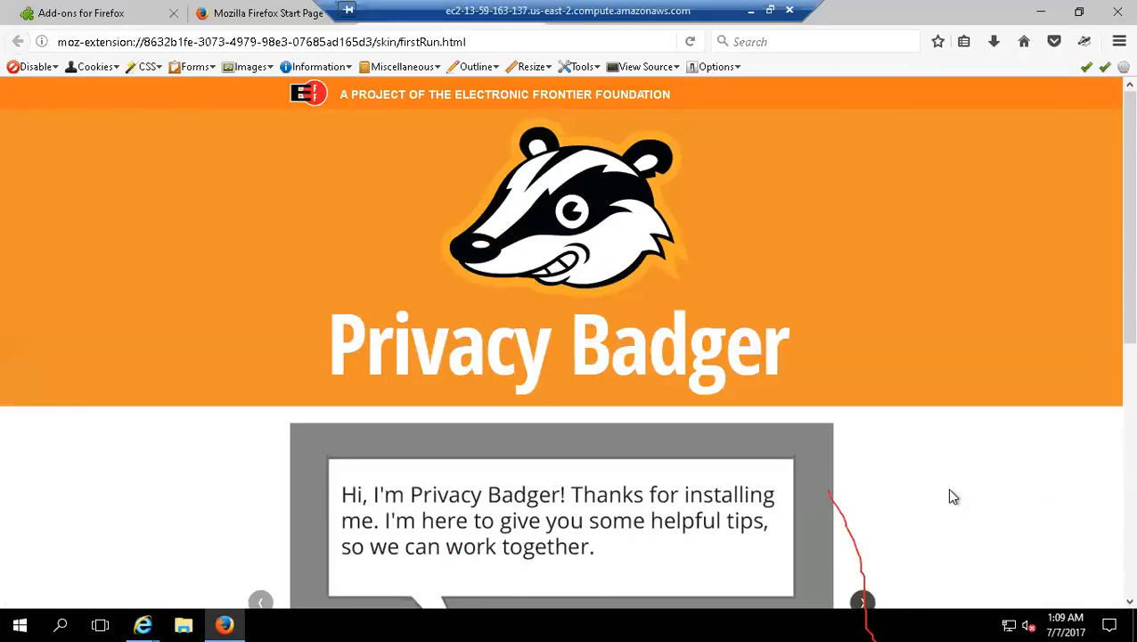
pyautogui.scroll(-2, 954, 482)
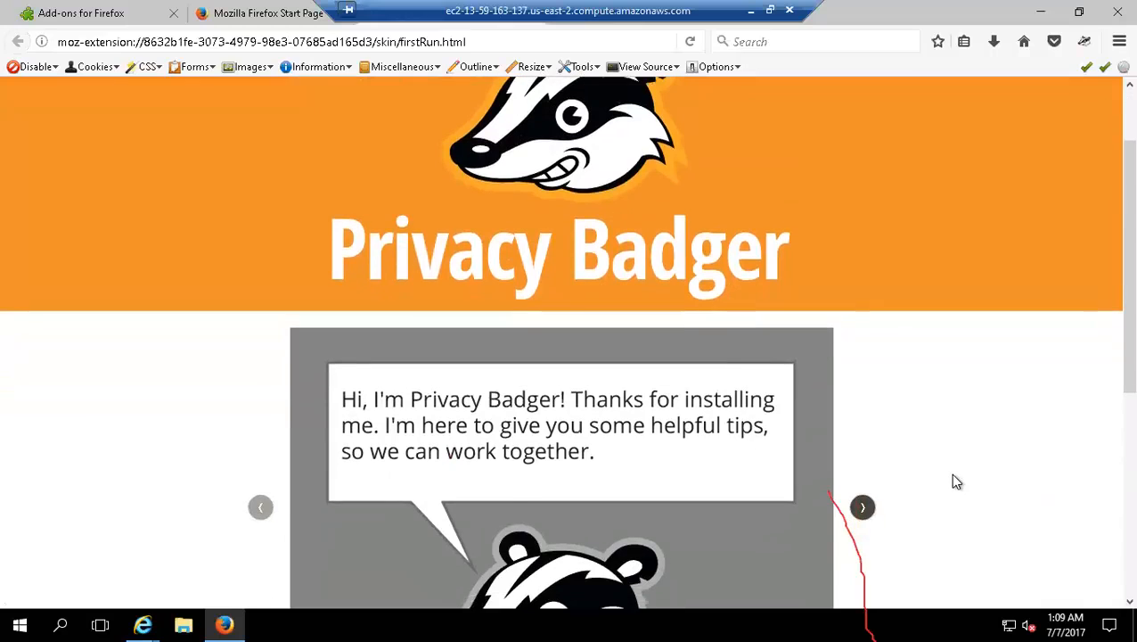
pyautogui.scroll(2, 954, 482)
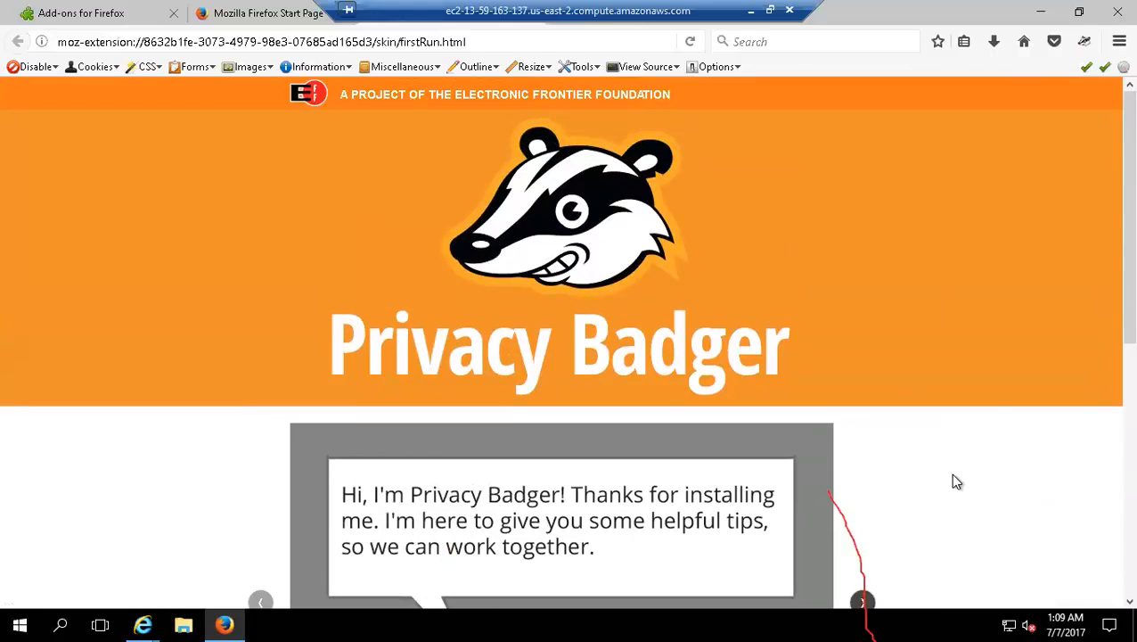
pyautogui.click(527, 103)
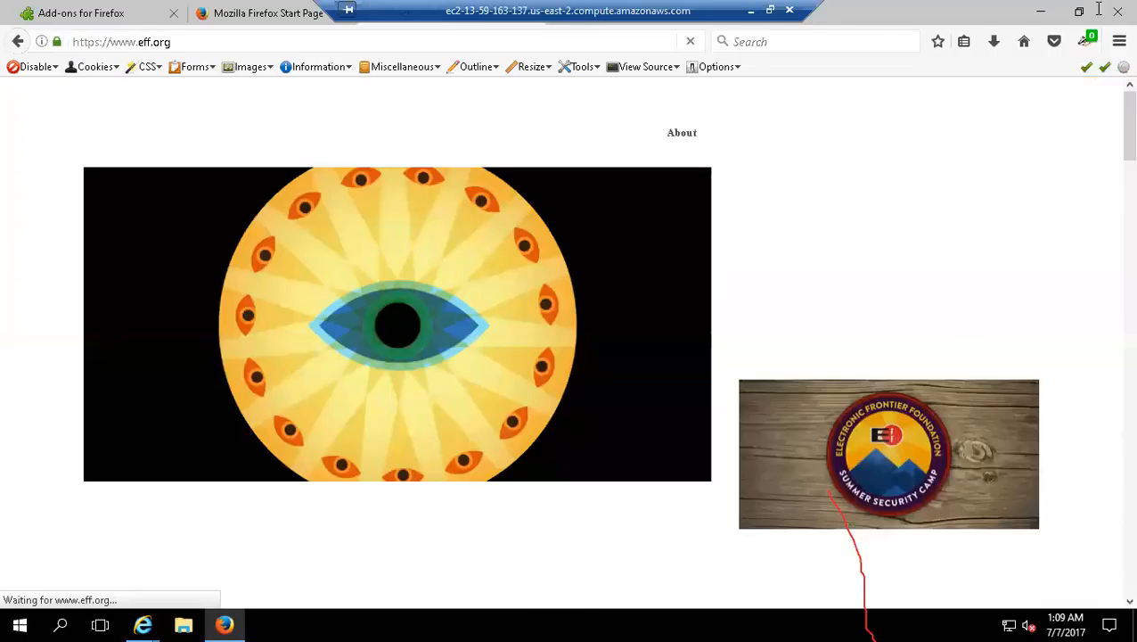
# Step: Close the Mozilla Firefox Start Page and Electronic Frontier Foundation tabs, returning to the Add-ons for Firefox page
pyautogui.click(248, 16)
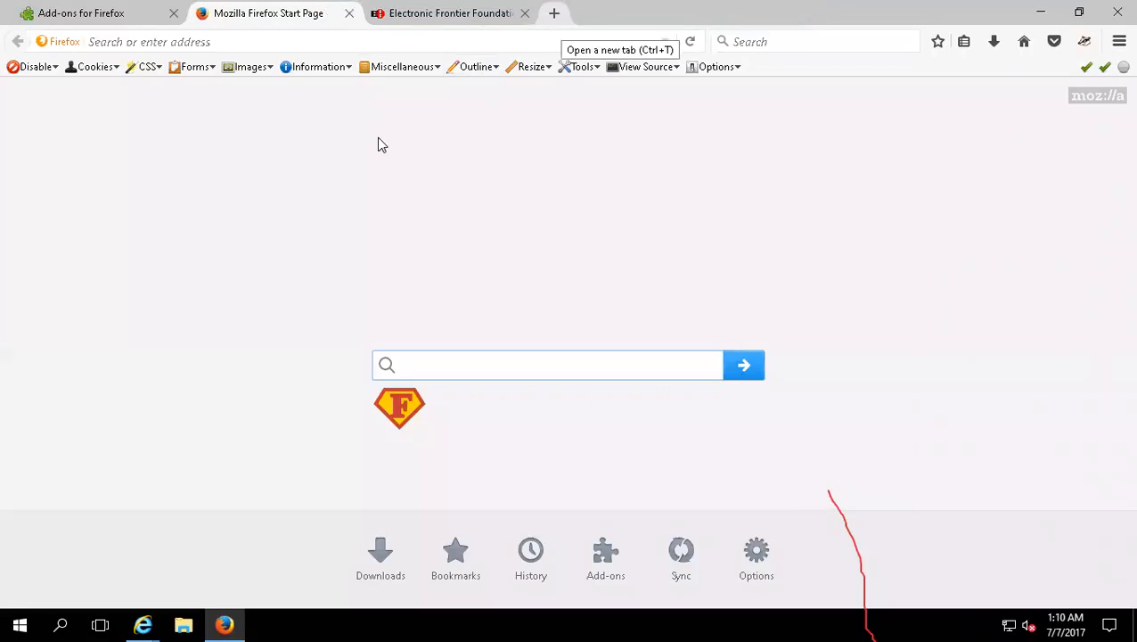
pyautogui.click(350, 15)
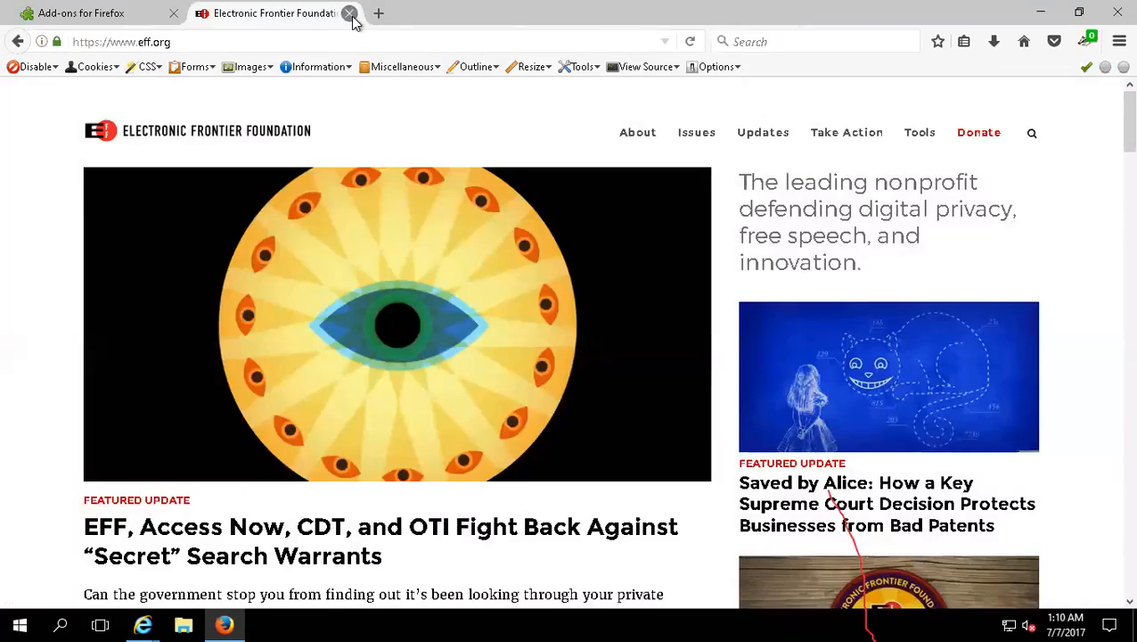
pyautogui.click(350, 14)
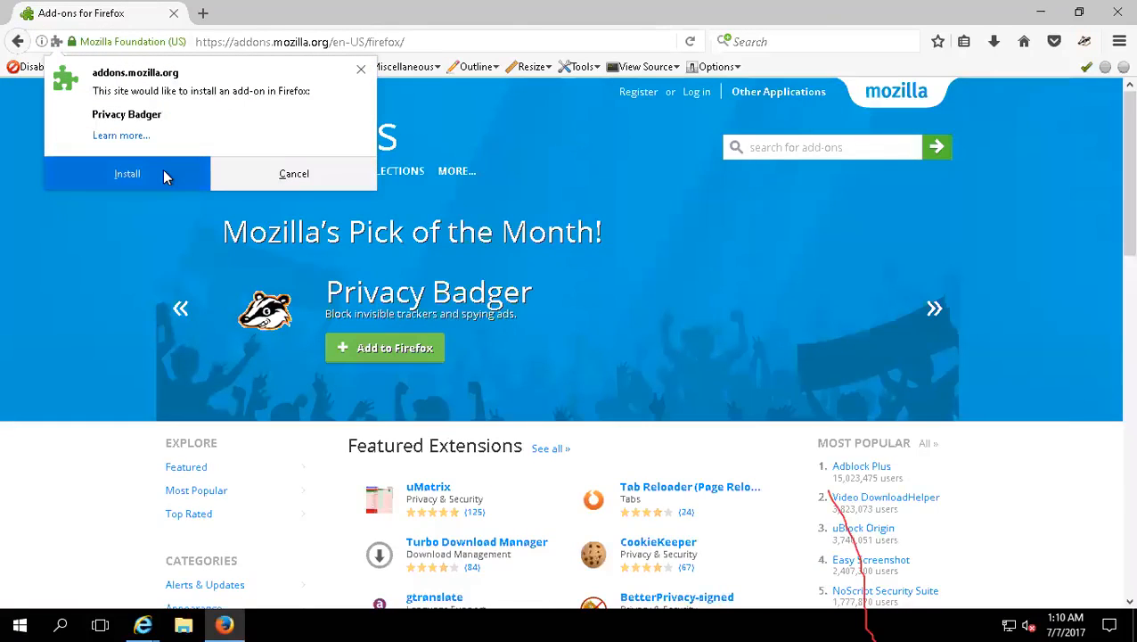
# Step: Customize Firefox by moving Add-ons out of the main menu into Additional Tools and Features, and exit customization
pyautogui.click(1119, 41)
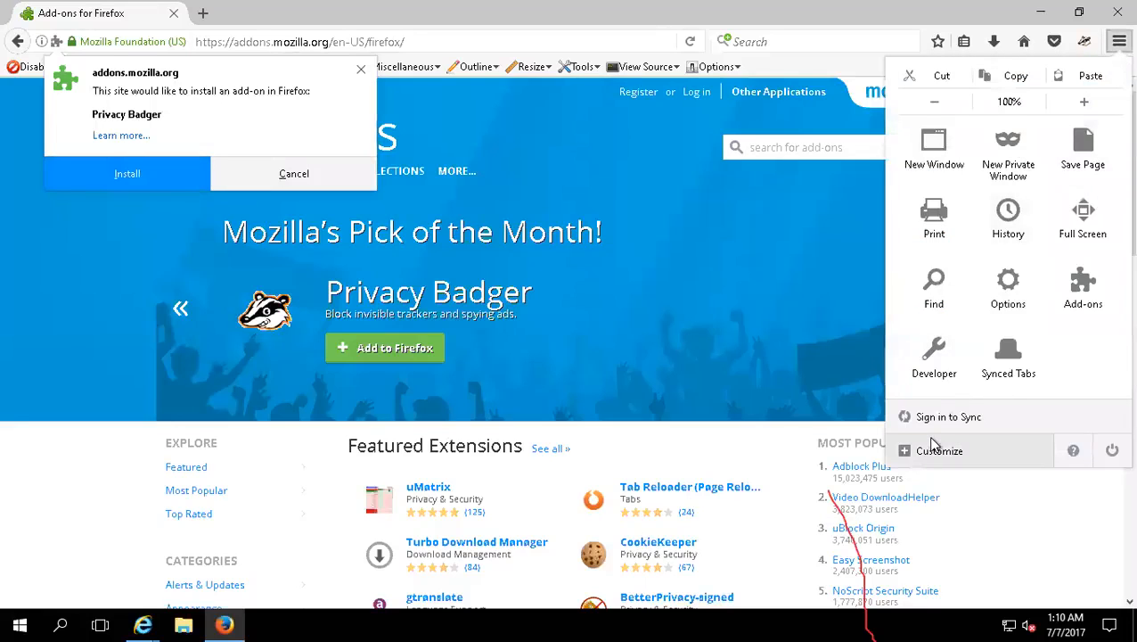
pyautogui.click(940, 451)
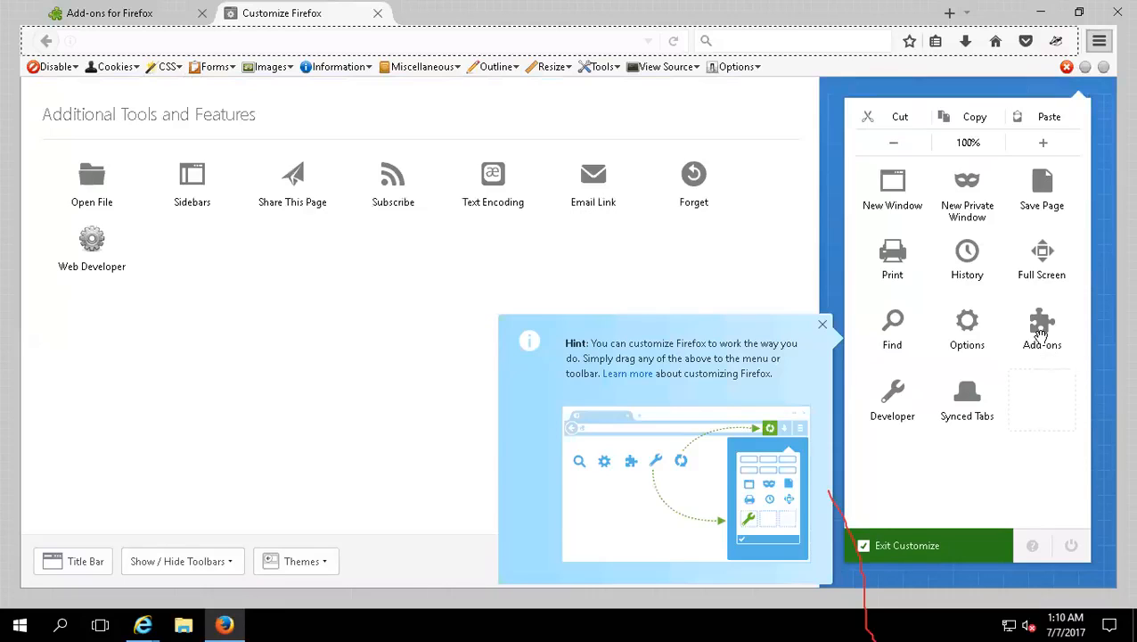
pyautogui.moveTo(1041, 335); pyautogui.dragTo(98, 268)
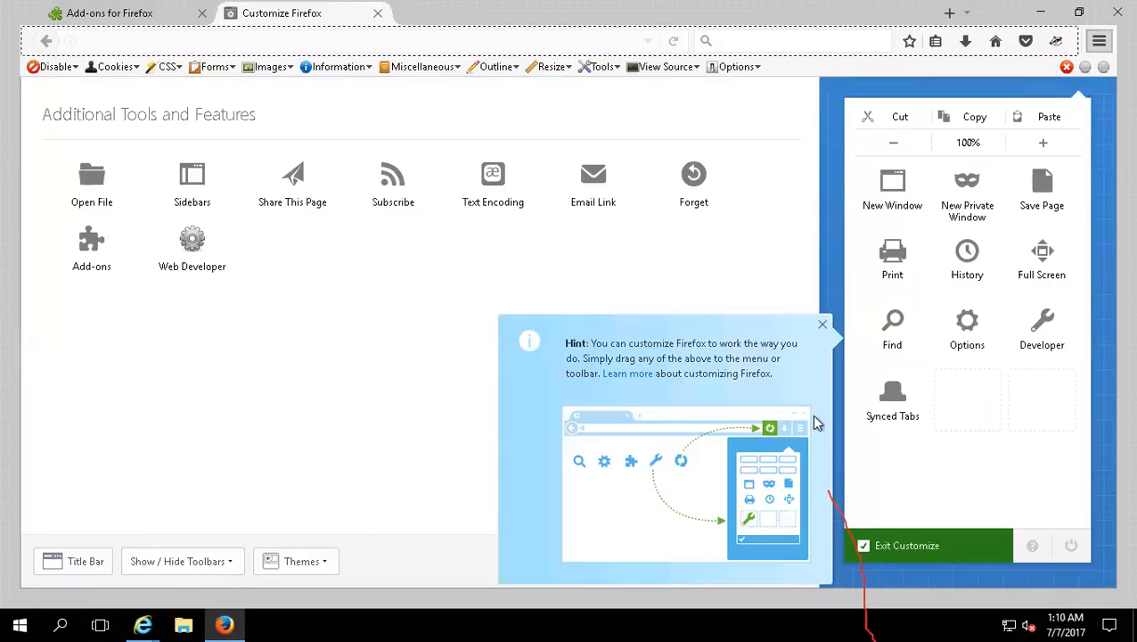
pyautogui.click(821, 324)
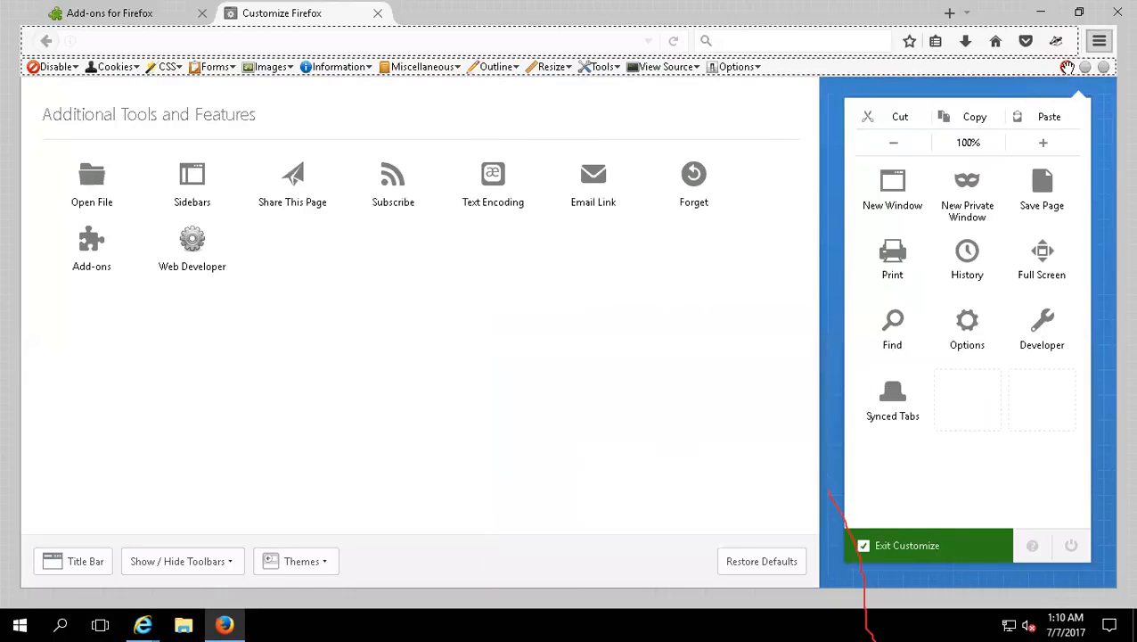
pyautogui.click(942, 547)
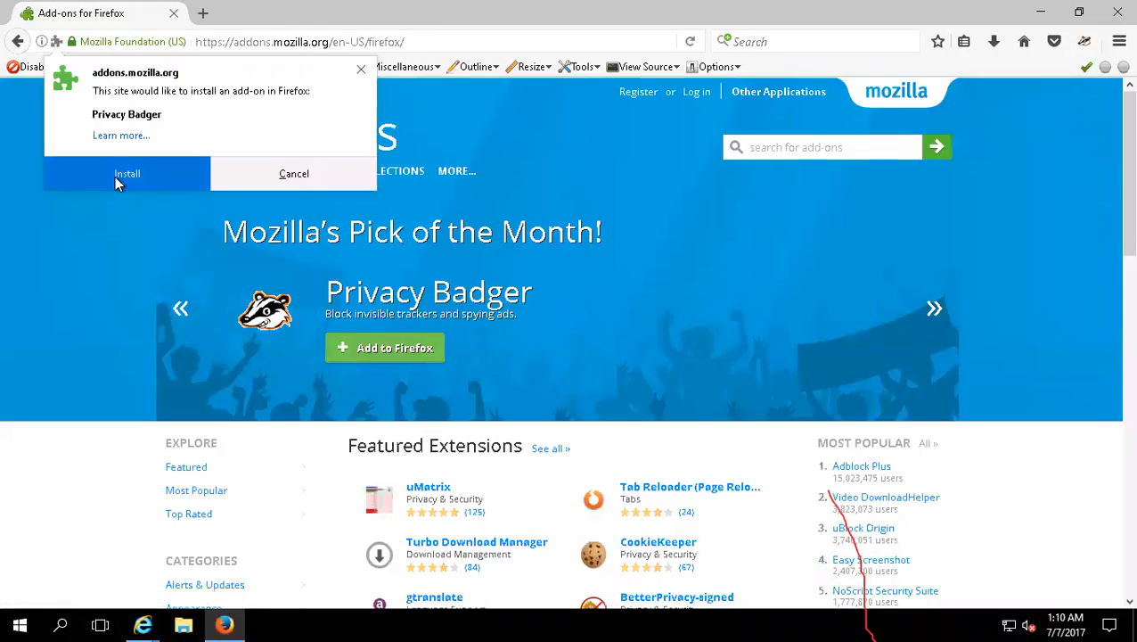
# Step: Check the Learn more page of the pending Privacy Badger installation, close it, and install the add-on
pyautogui.click(132, 137)
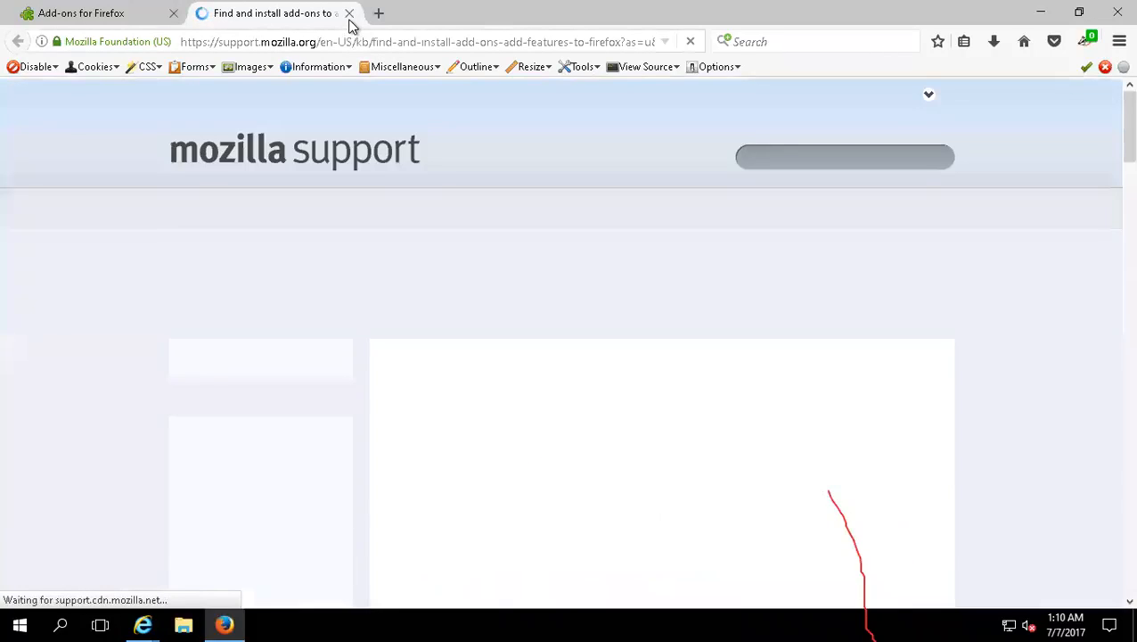
pyautogui.click(349, 15)
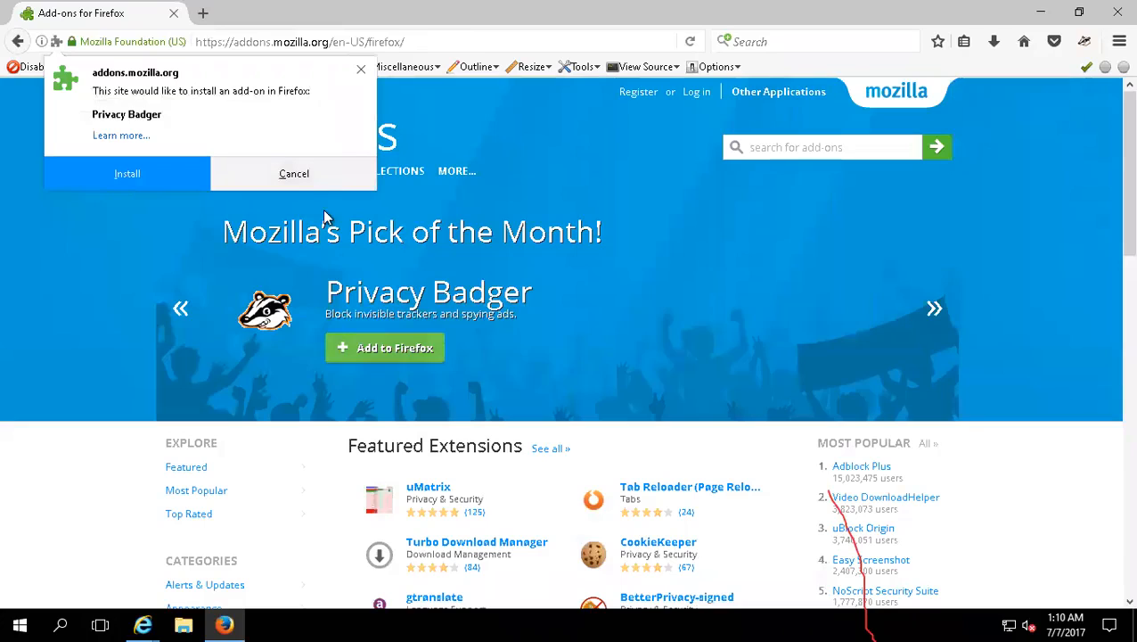
pyautogui.click(122, 172)
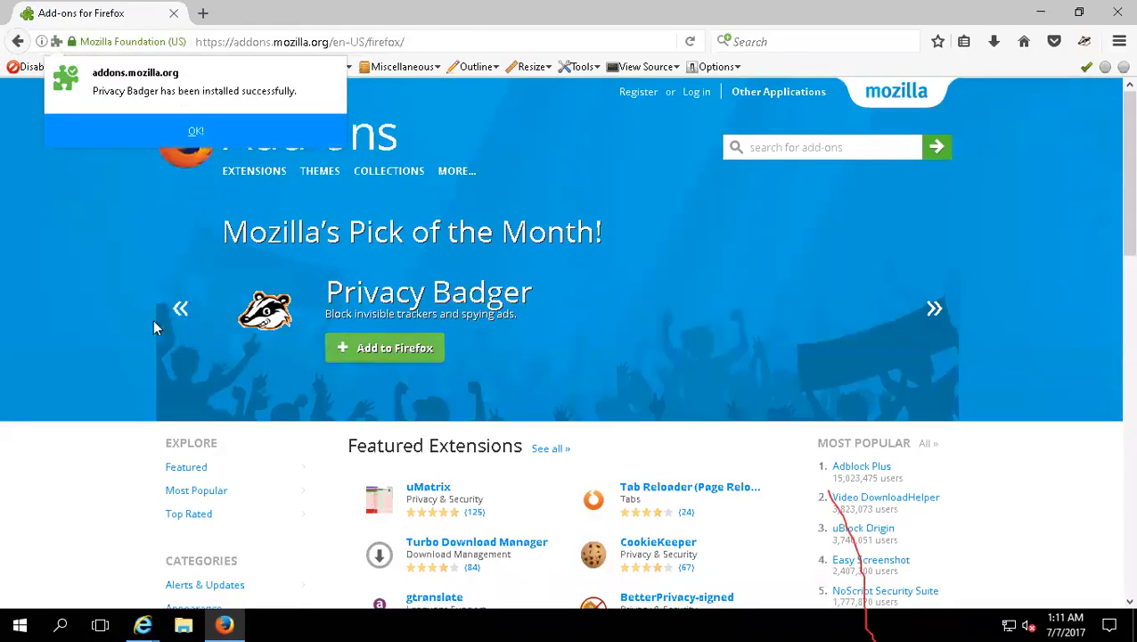
pyautogui.click(156, 124)
# Step: Go to google.com and look up the suggested query "mozilla firefox plugin install"
pyautogui.click(122, 42)
pyautogui.hotkey('ctrl', 'l')
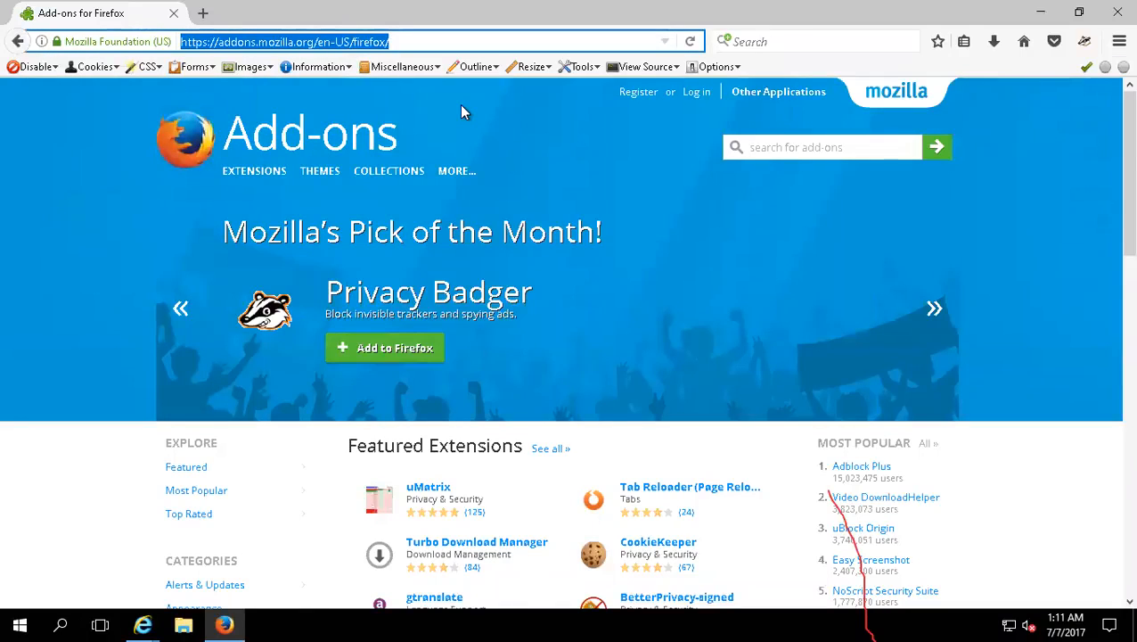
pyautogui.write('google.com')
pyautogui.press('Return')
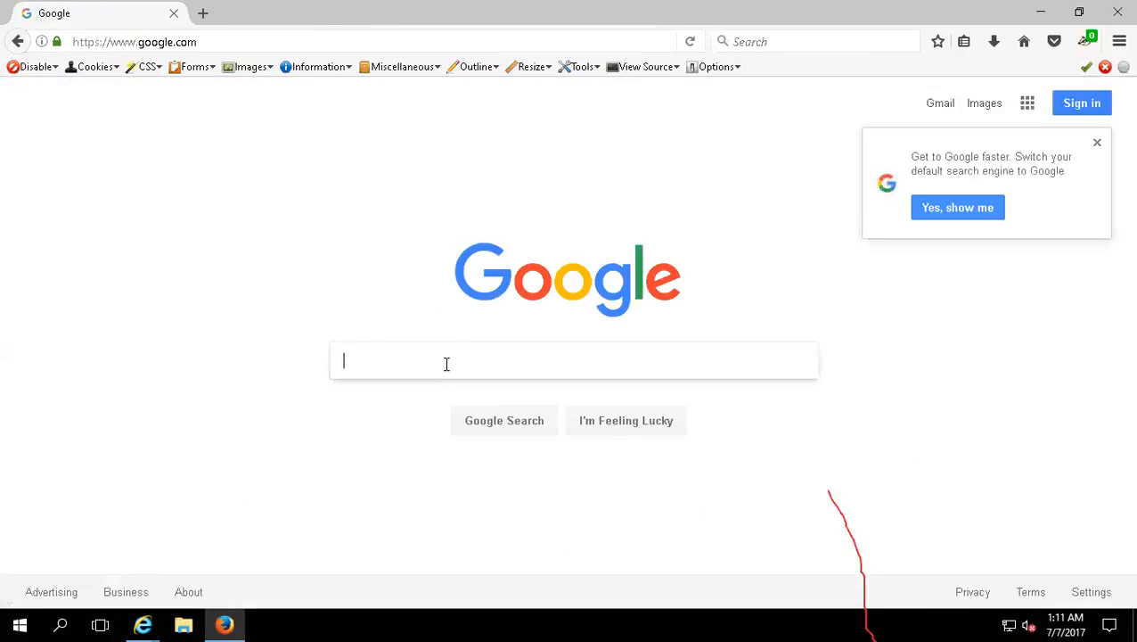
pyautogui.write('mi')
pyautogui.press('BackSpace')
pyautogui.write('o')
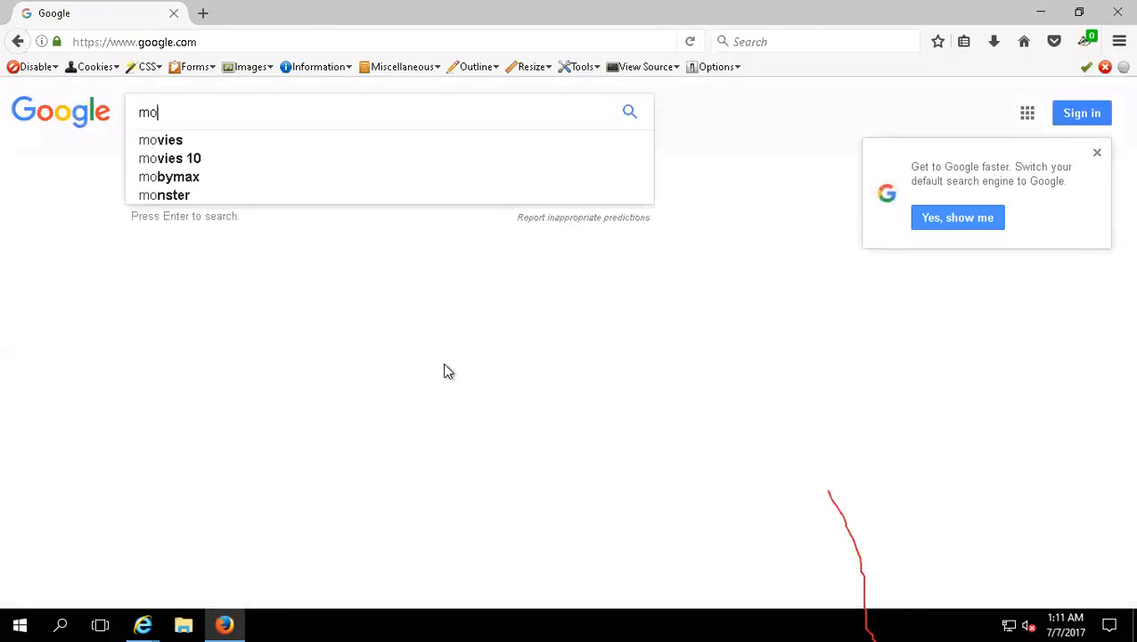
pyautogui.write('zilla fire')
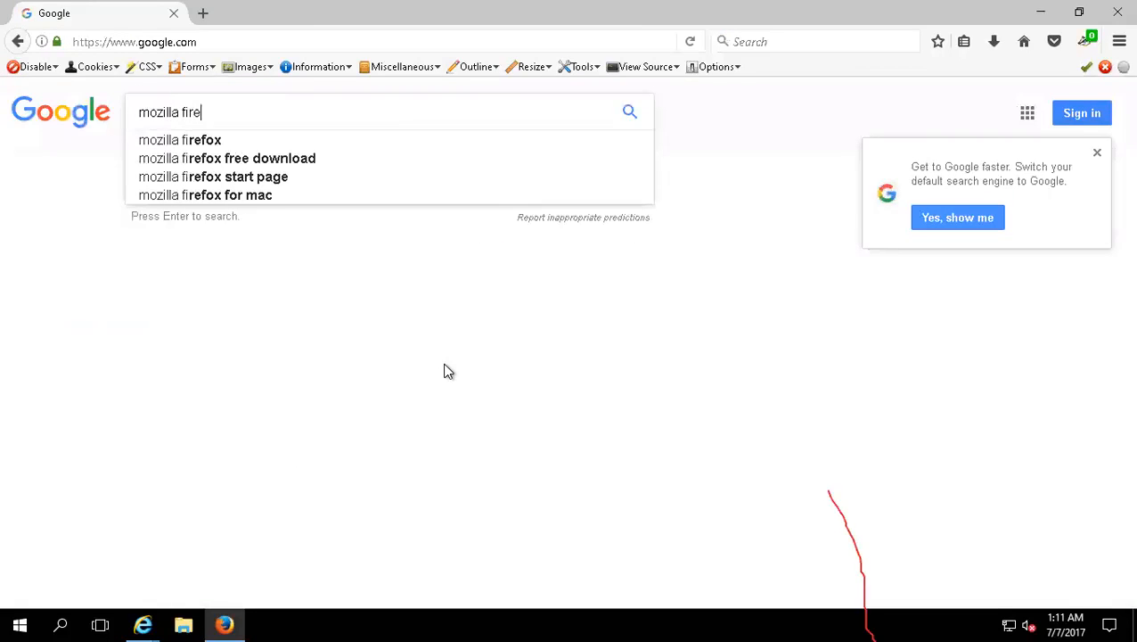
pyautogui.write('fox addon ')
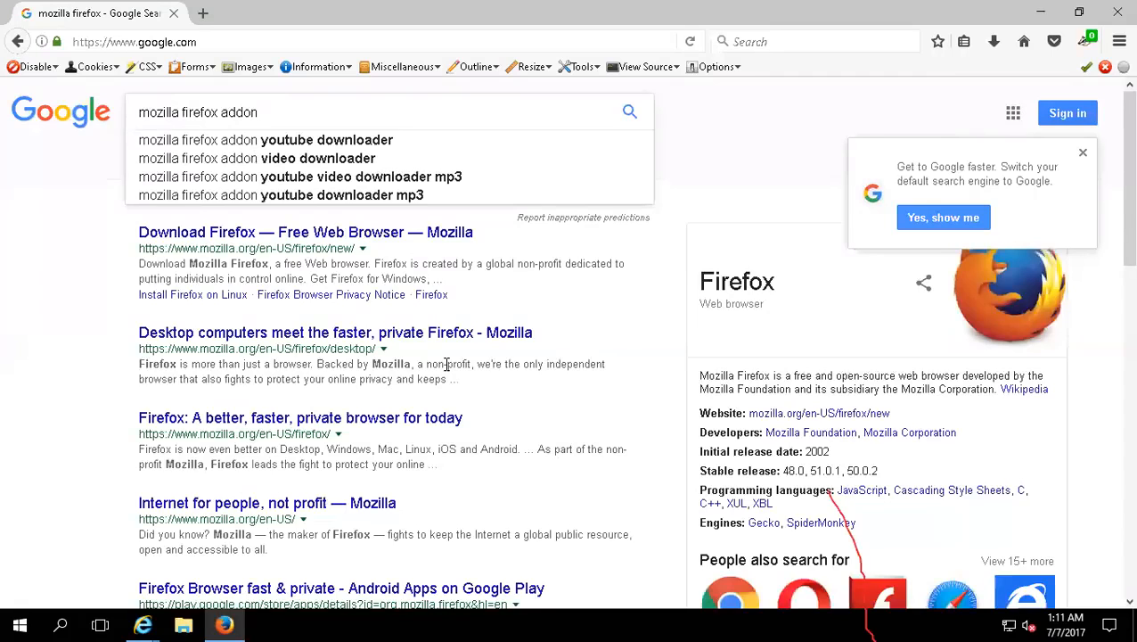
pyautogui.write('insta')
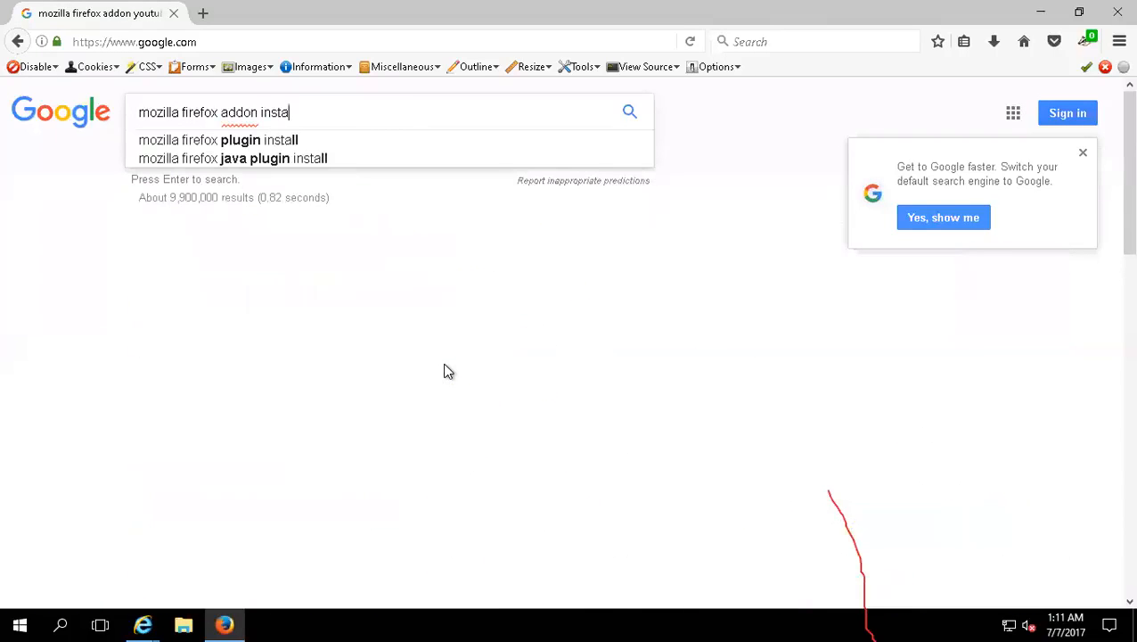
pyautogui.press('Down')
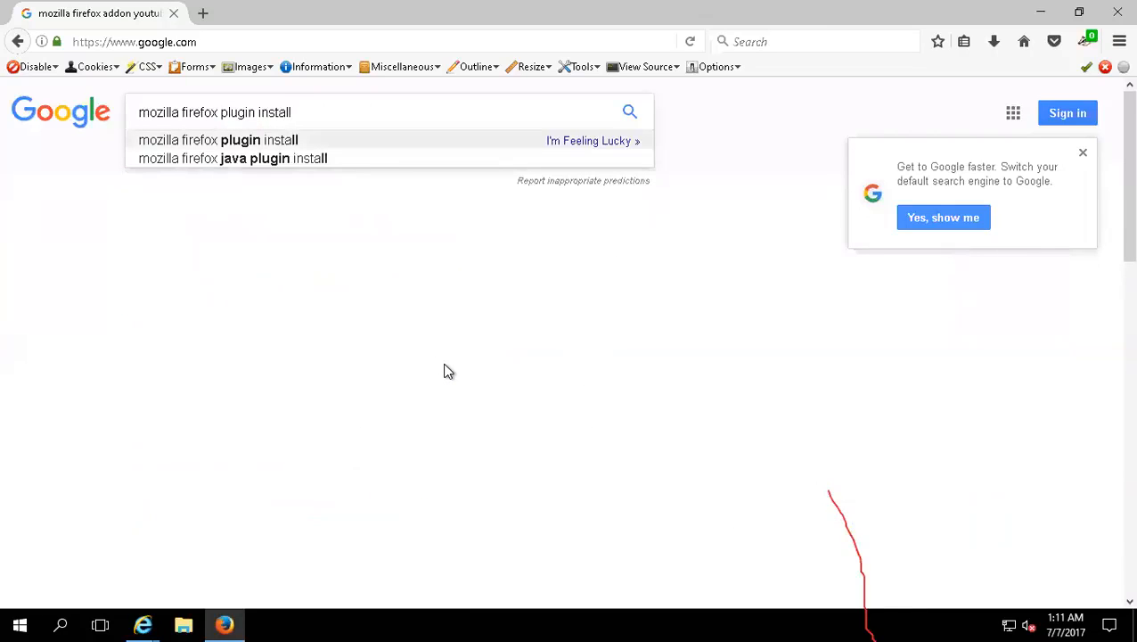
# Step: Change the Google query to "mozilla firefox addon install" and run the search
pyautogui.hotkey('shift', 'Left')
pyautogui.hotkey('shift', 'Left')
pyautogui.hotkey('shift', 'Left')
pyautogui.hotkey('shift', 'Left')
pyautogui.hotkey('shift', 'Left')
pyautogui.hotkey('shift', 'Left')
pyautogui.hotkey('shift', 'Left')
pyautogui.hotkey('shift', 'Left')
pyautogui.hotkey('shift', 'Left')
pyautogui.hotkey('shift', 'Left')
pyautogui.hotkey('shift', 'Left')
pyautogui.hotkey('shift', 'Left')
pyautogui.hotkey('shift', 'Left')
pyautogui.hotkey('shift', 'Left')
pyautogui.hotkey('shift', 'Left')
pyautogui.hotkey('shift', 'Left')
pyautogui.hotkey('shift', 'Left')
pyautogui.hotkey('shift', 'Left')
pyautogui.hotkey('shift', 'Left')
pyautogui.hotkey('shift', 'Left')
pyautogui.hotkey('shift', 'Left')
pyautogui.hotkey('shift', 'Left')
pyautogui.hotkey('shift', 'Right')
pyautogui.hotkey('shift', 'Right')
pyautogui.hotkey('shift', 'Right')
pyautogui.hotkey('shift', 'Right')
pyautogui.hotkey('shift', 'Right')
pyautogui.hotkey('shift', 'Right')
pyautogui.hotkey('shift', 'Right')
pyautogui.hotkey('shift', 'Right')
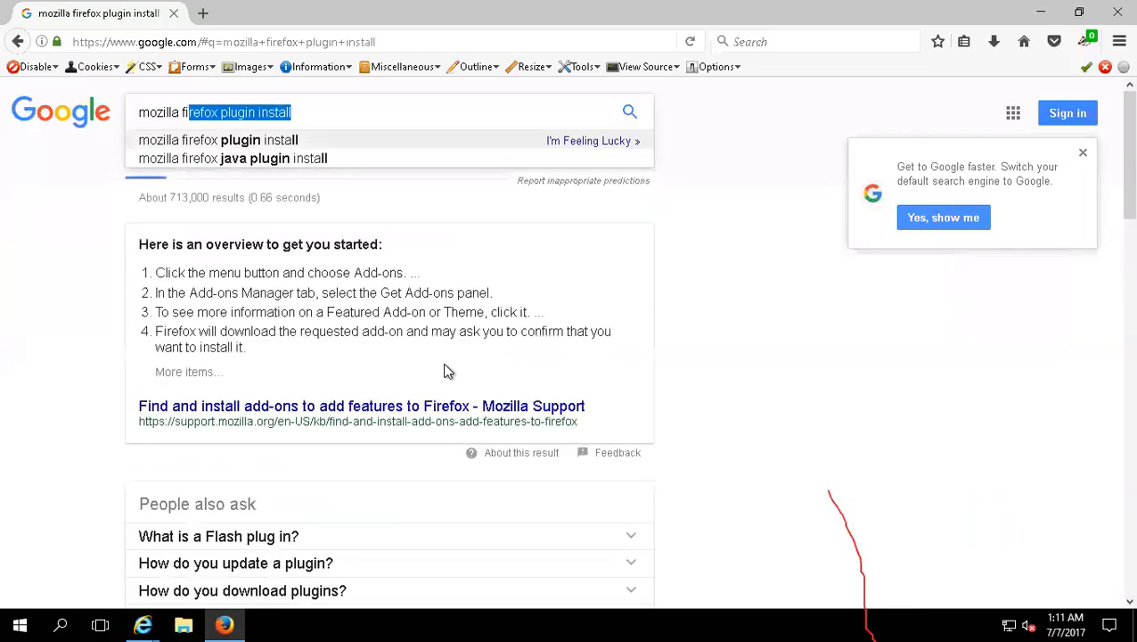
pyautogui.hotkey('shift', 'Right')
pyautogui.hotkey('shift', 'Left')
pyautogui.write('add')
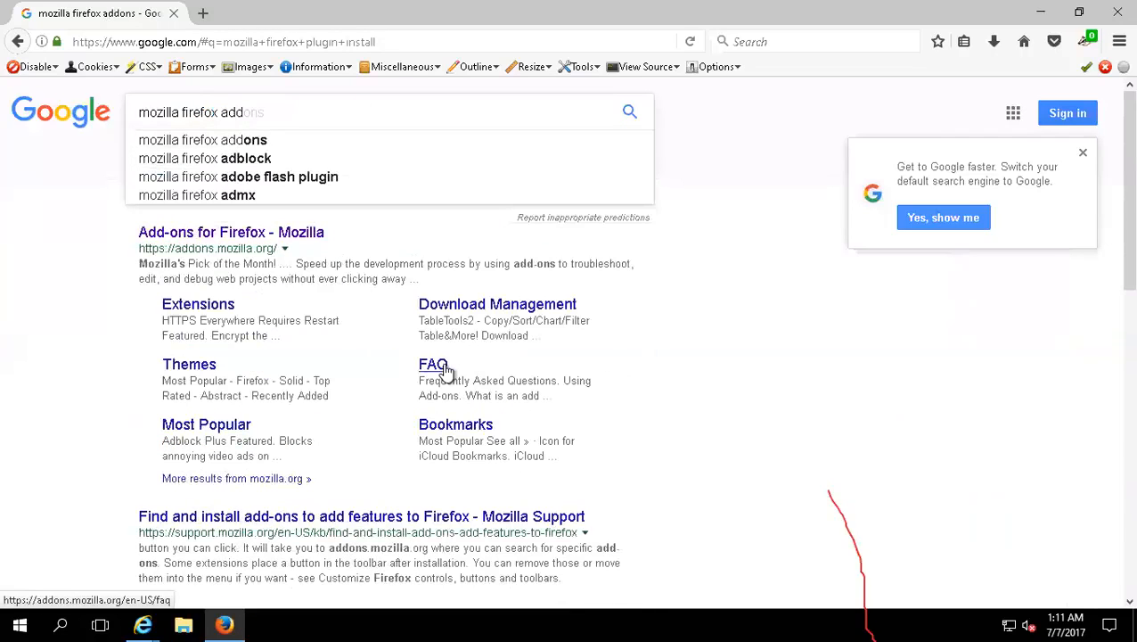
pyautogui.write('on ')
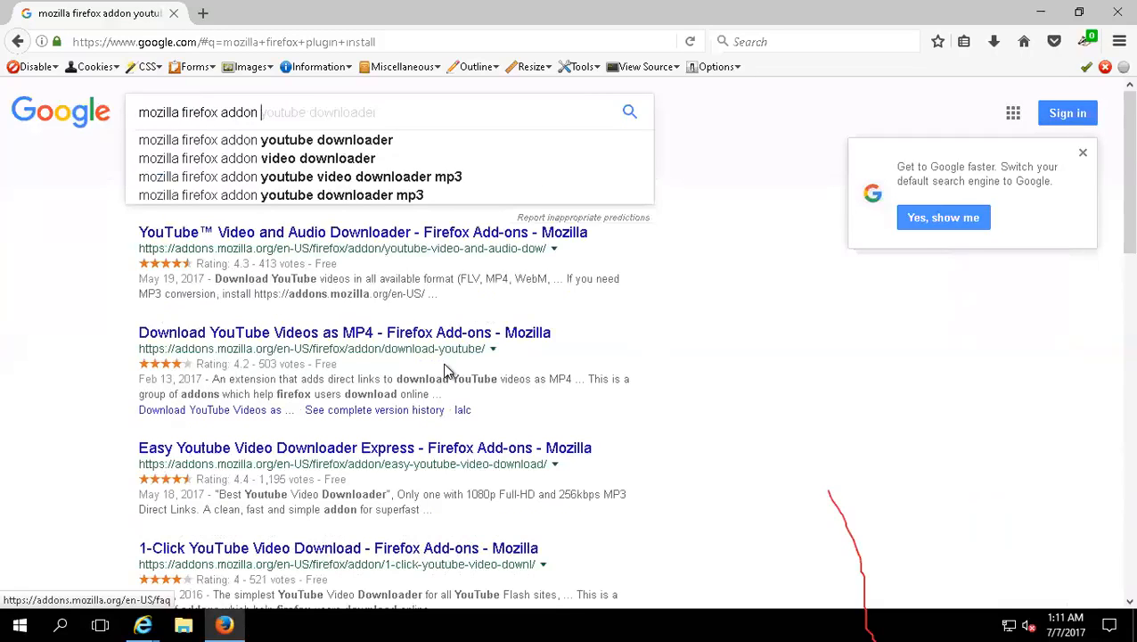
pyautogui.write('inst')
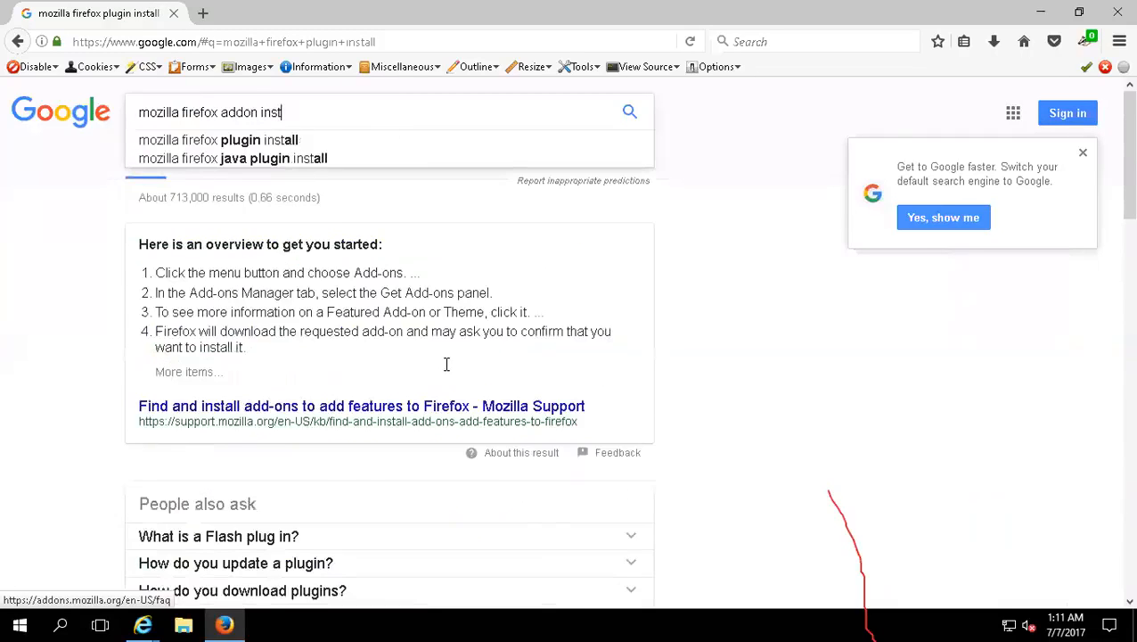
pyautogui.write('all')
pyautogui.press('Return')
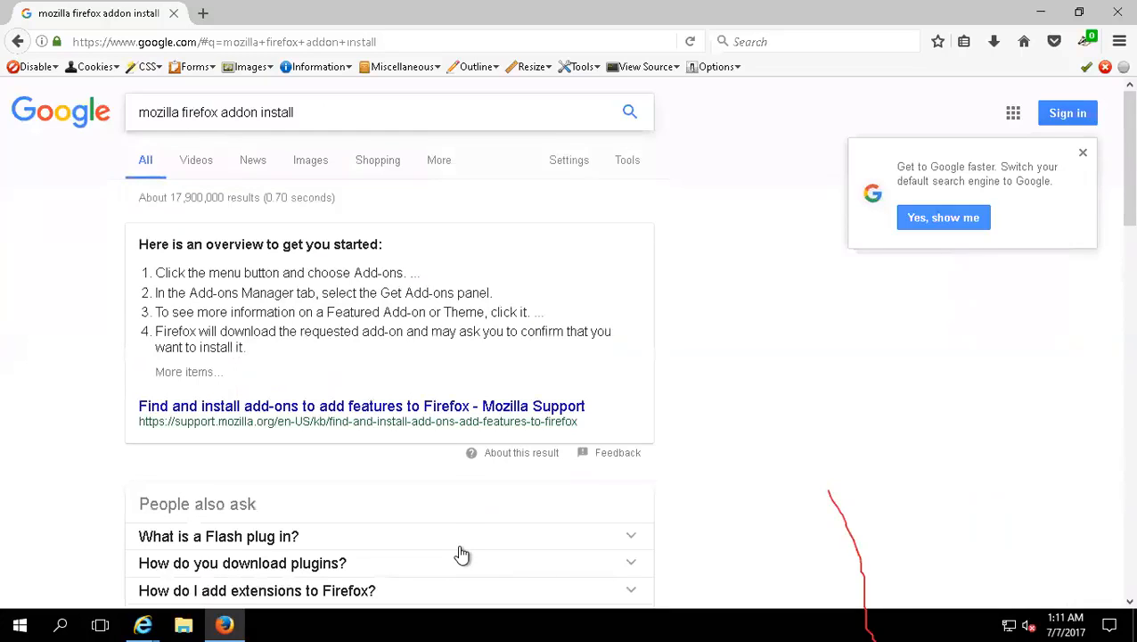
# Step: Read Mozilla Support's article on finding and installing add-ons from the search results, and look through its linked Plugins article
pyautogui.scroll(-5, 454, 526)
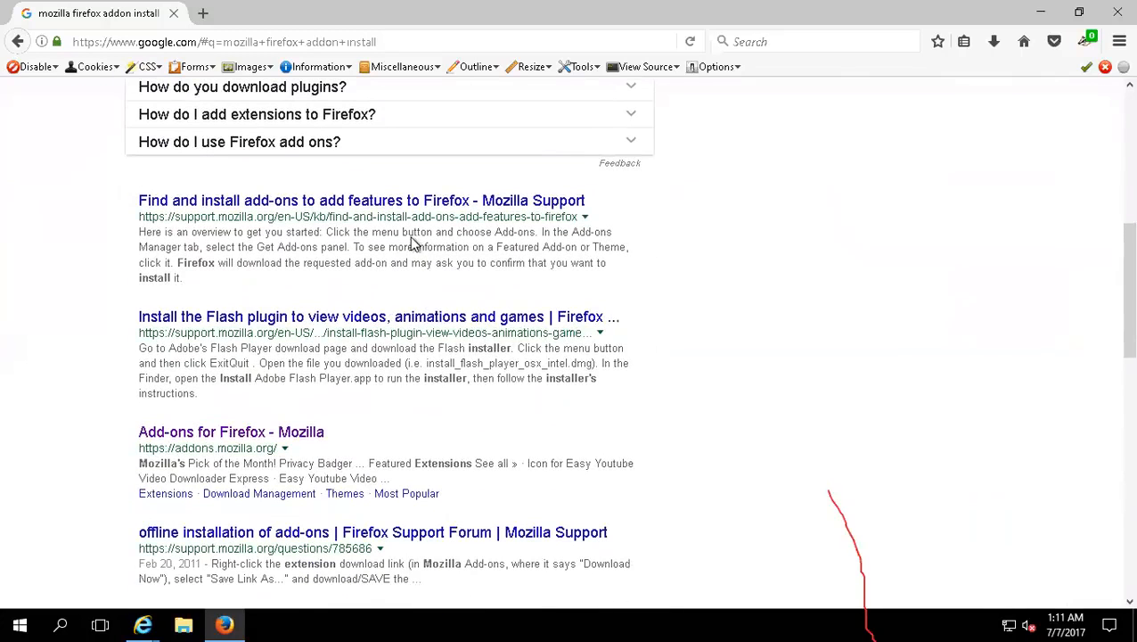
pyautogui.click(344, 207)
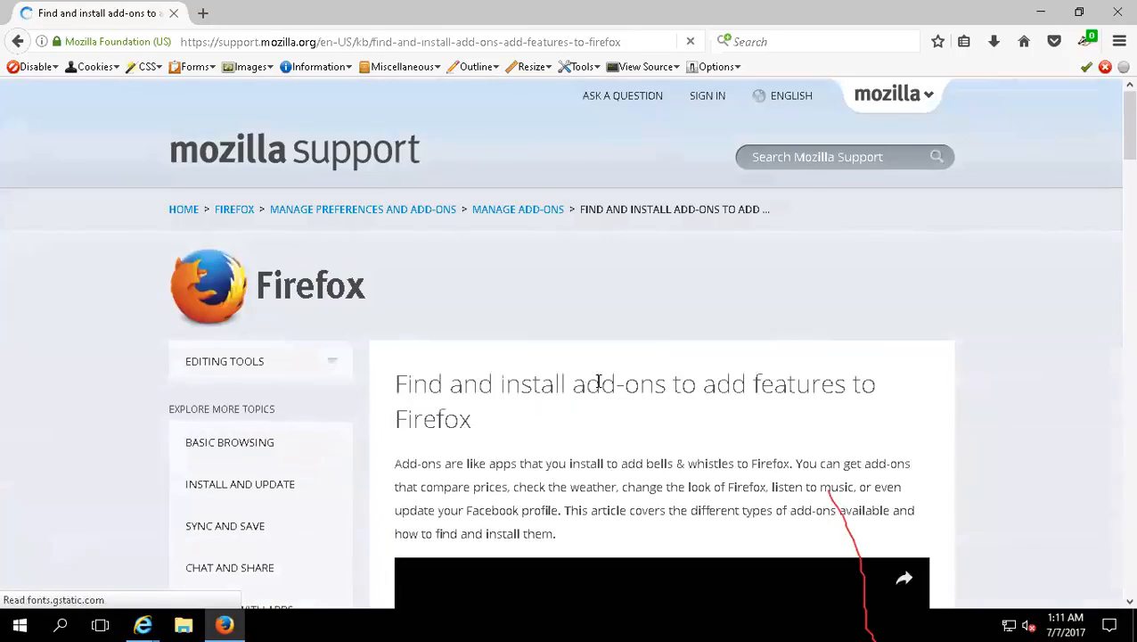
pyautogui.scroll(-6, 556, 435)
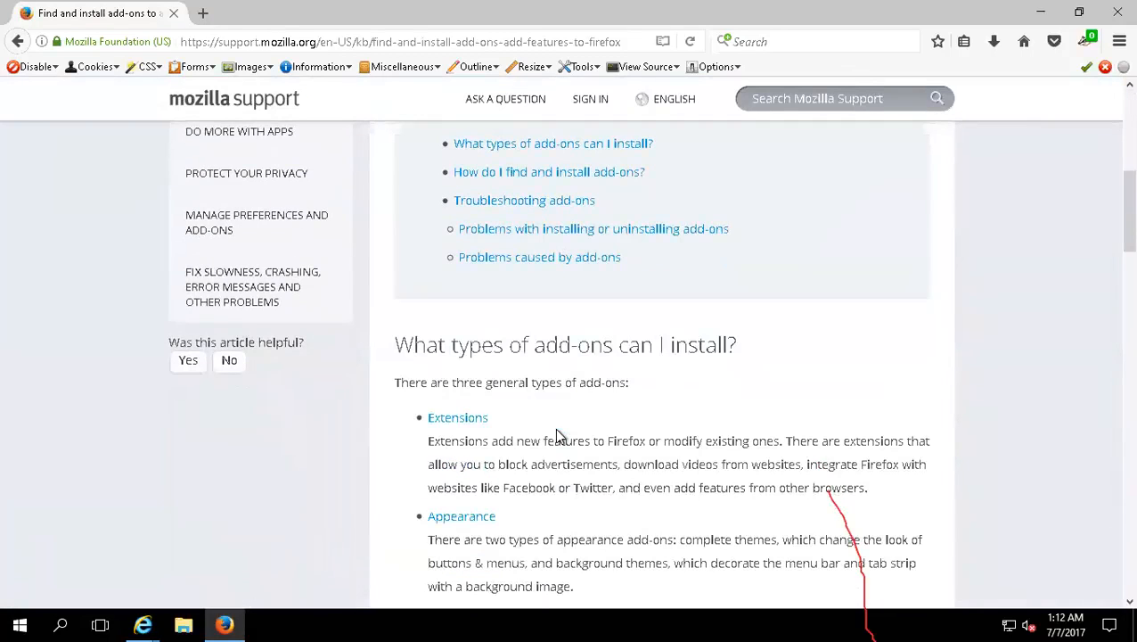
pyautogui.scroll(-3, 547, 434)
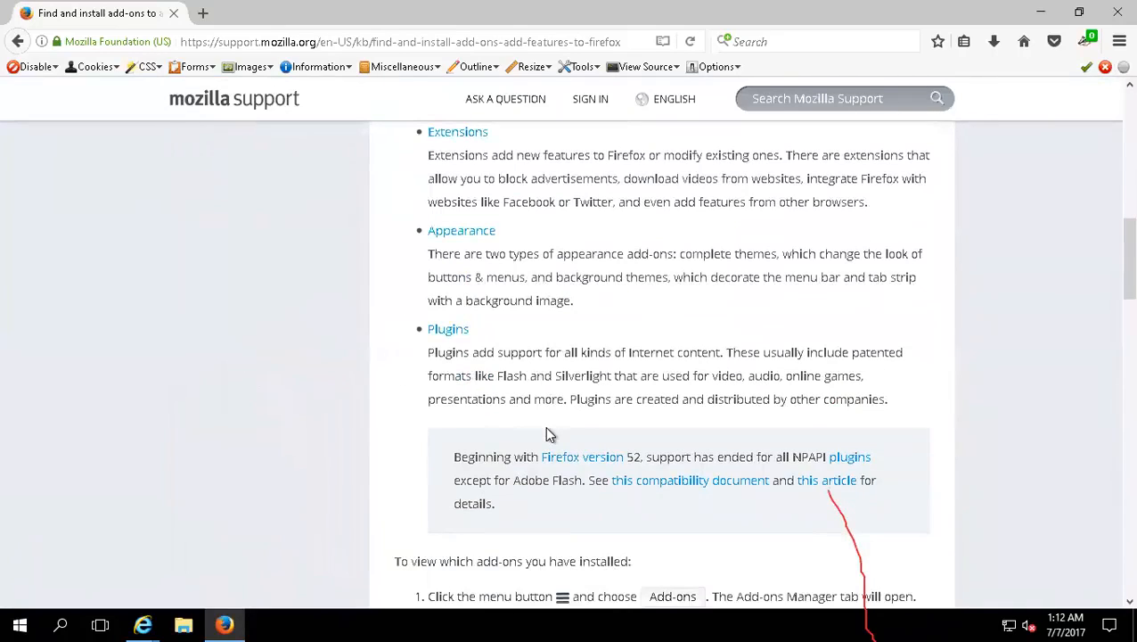
pyautogui.scroll(-4, 548, 434)
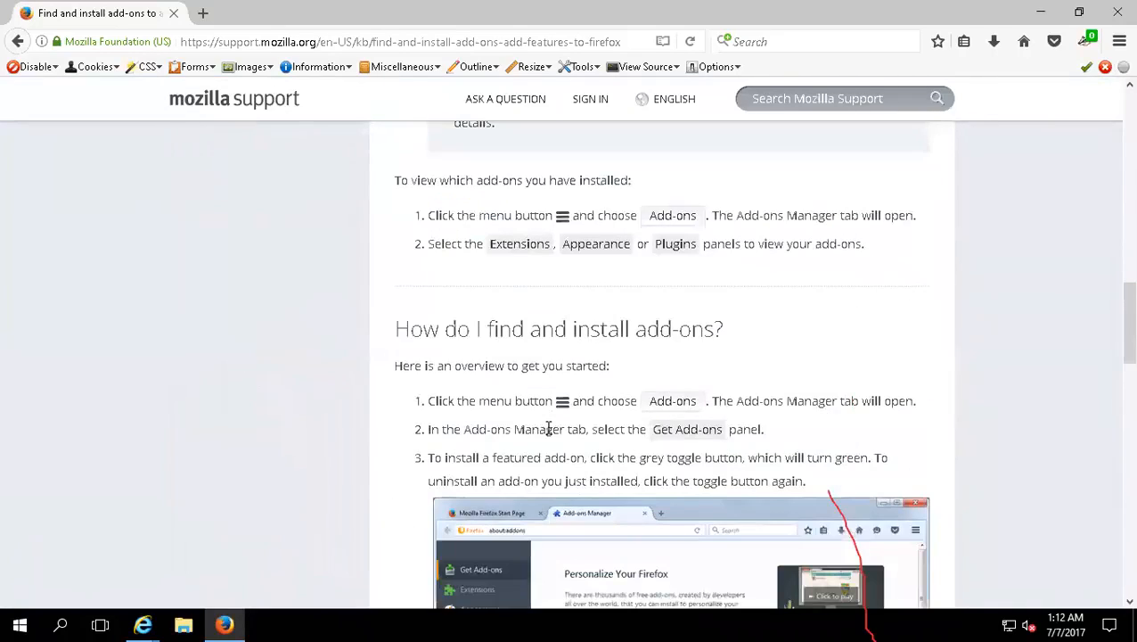
pyautogui.scroll(2, 524, 282)
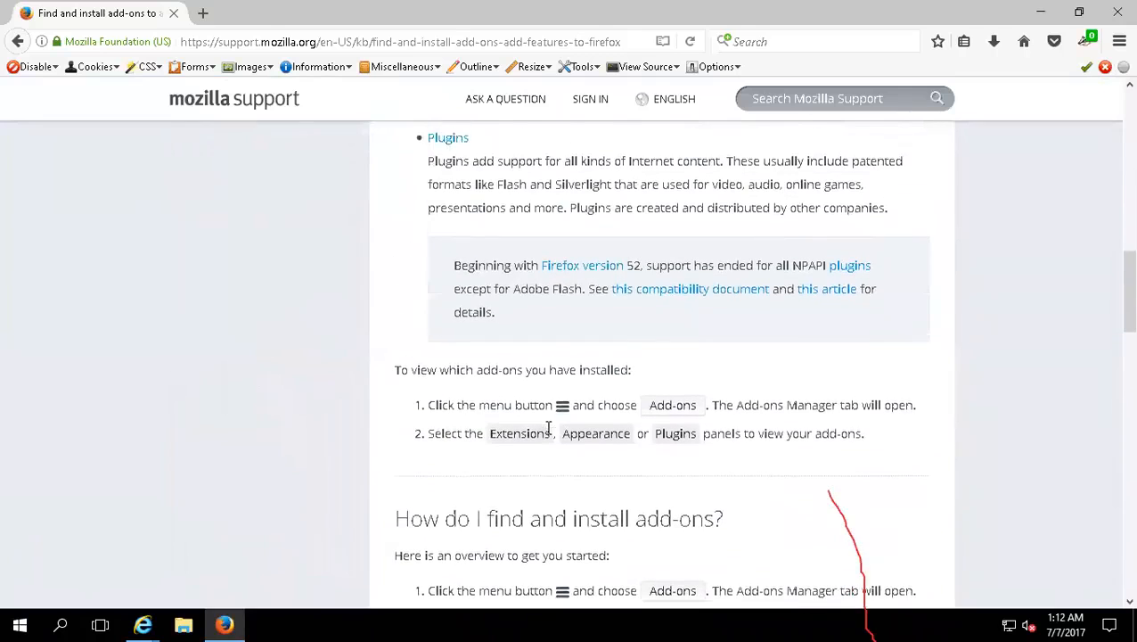
pyautogui.scroll(2, 524, 281)
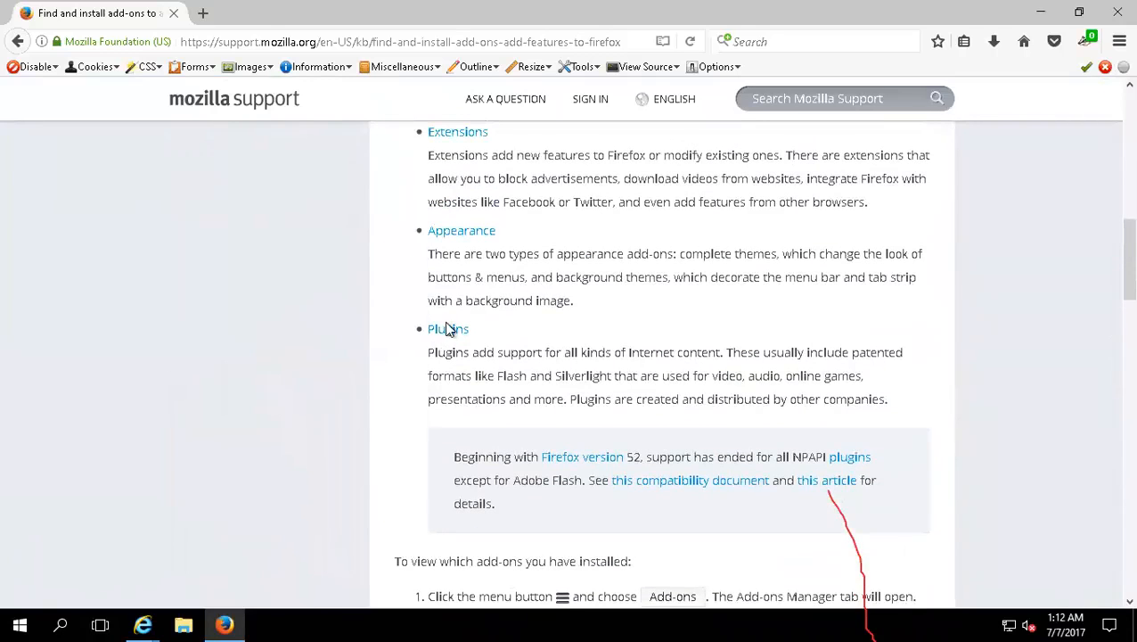
pyautogui.click(473, 351)
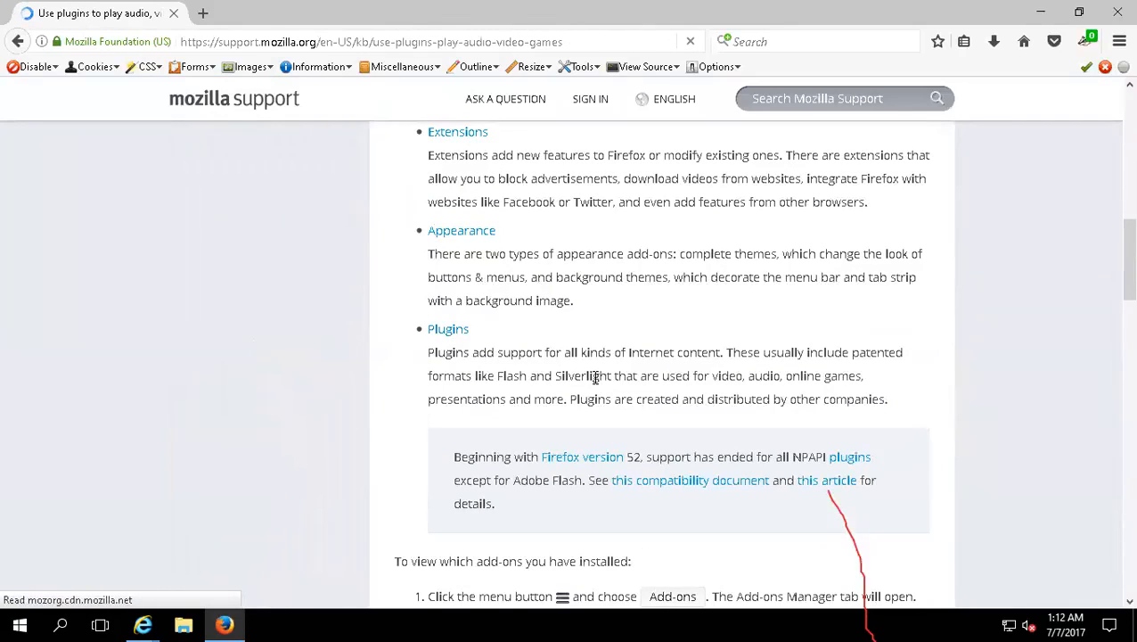
pyautogui.scroll(-5, 499, 430)
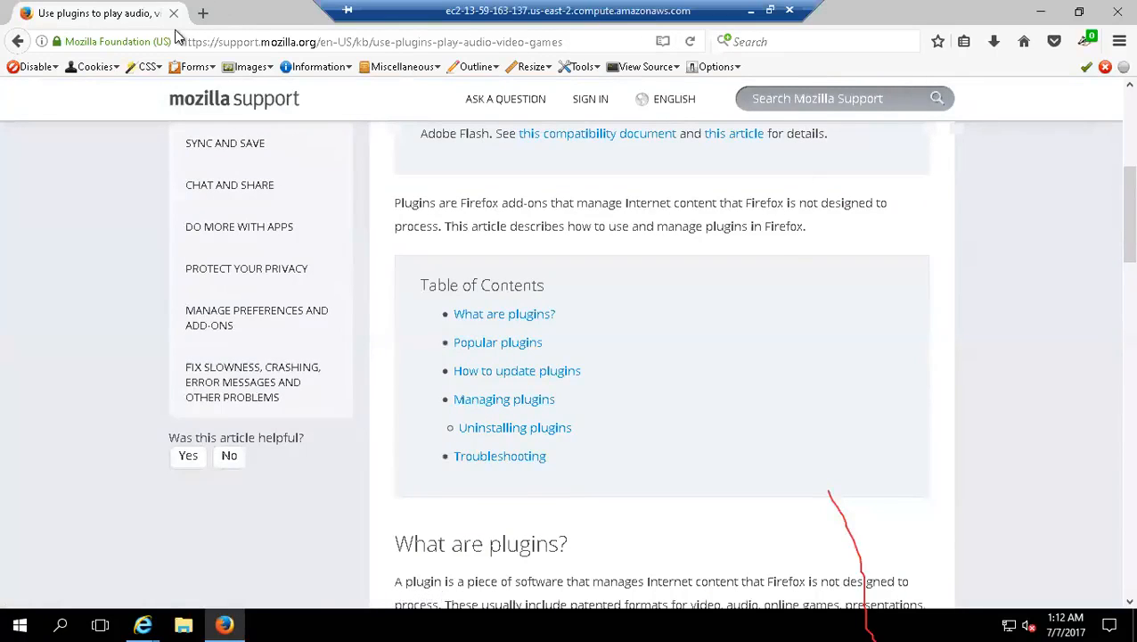
# Step: Switch from Firefox to Internet Explorer and close it together with all its open tabs
pyautogui.click(229, 620)
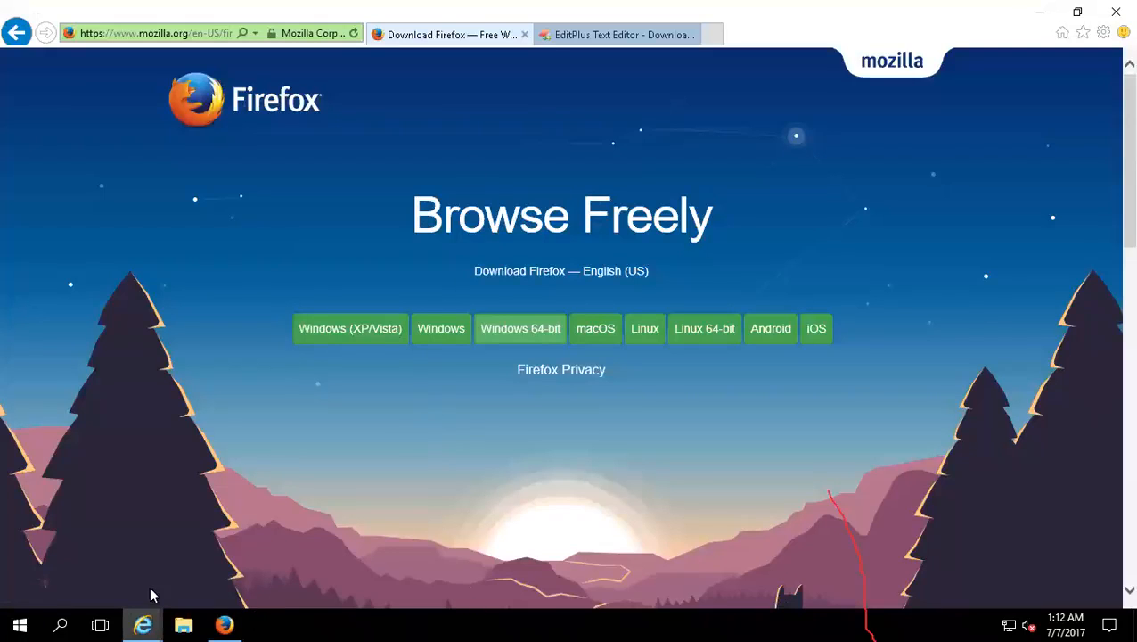
pyautogui.rightClick(142, 624)
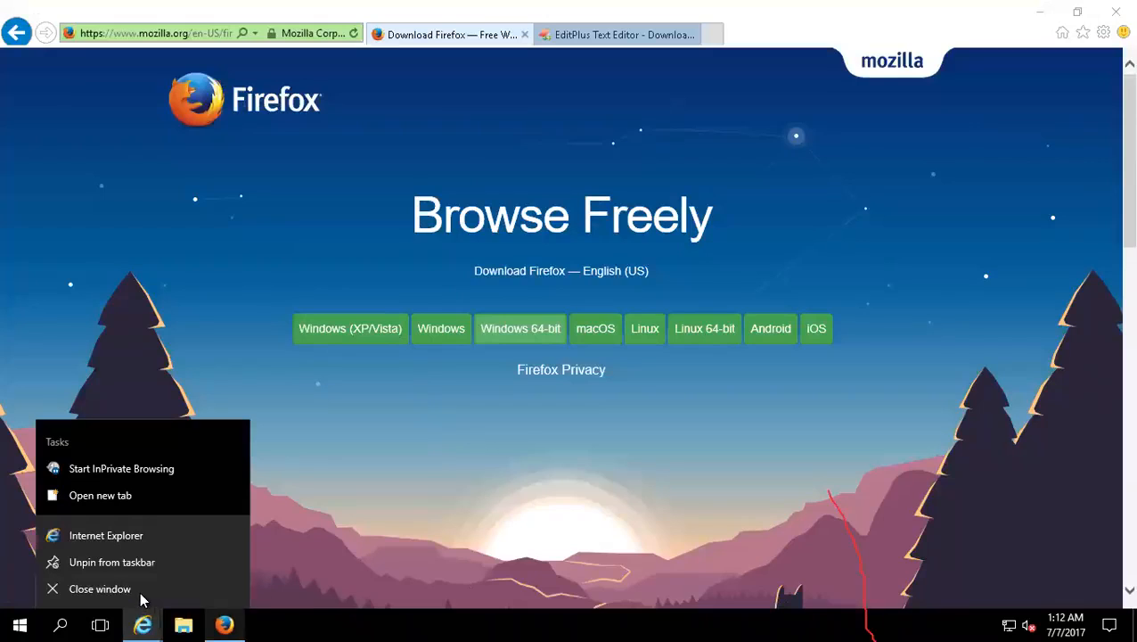
pyautogui.click(100, 589)
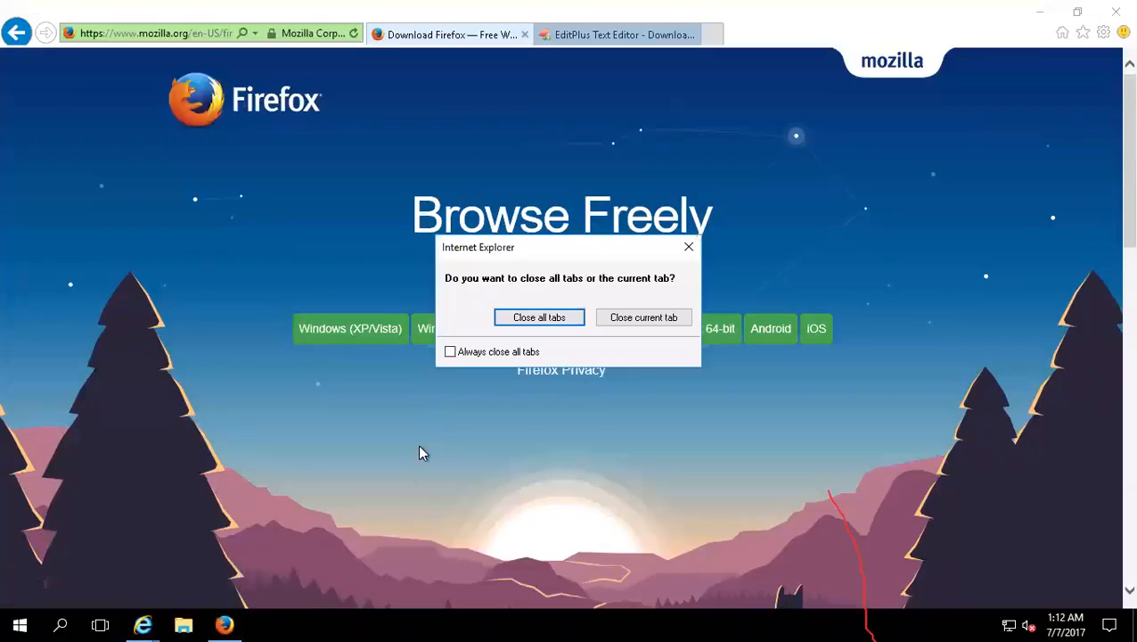
pyautogui.click(538, 322)
# Step: Launch the Atmn-Anywhere-Enterprise900 installer from the desktop and accept its license agreement
pyautogui.moveTo(218, 220); pyautogui.dragTo(23, 218)
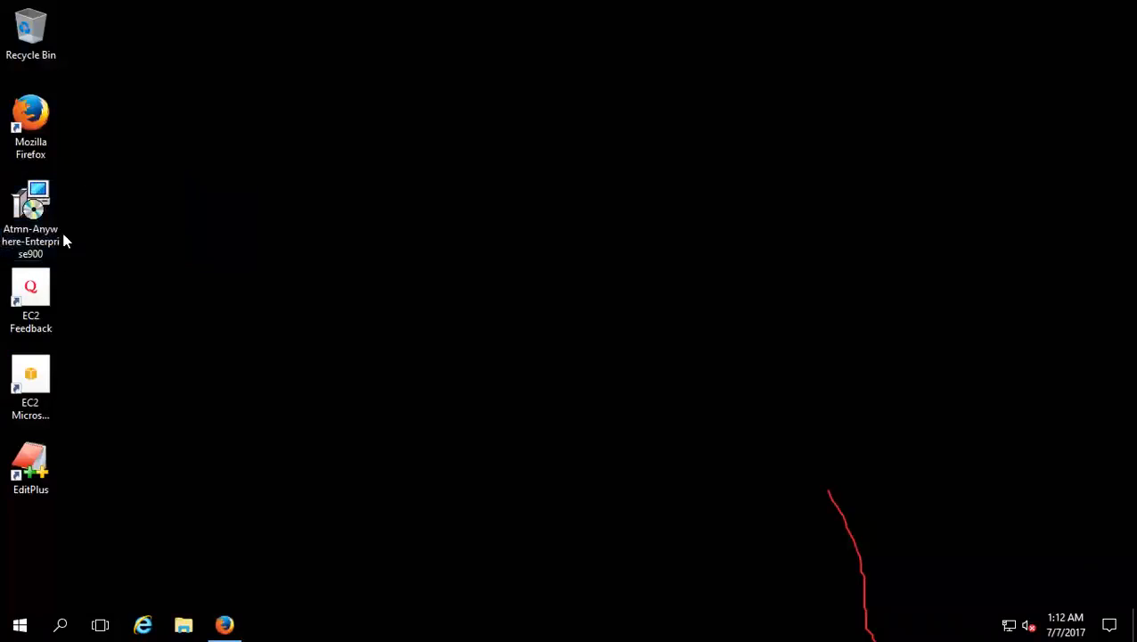
pyautogui.doubleClick(41, 211)
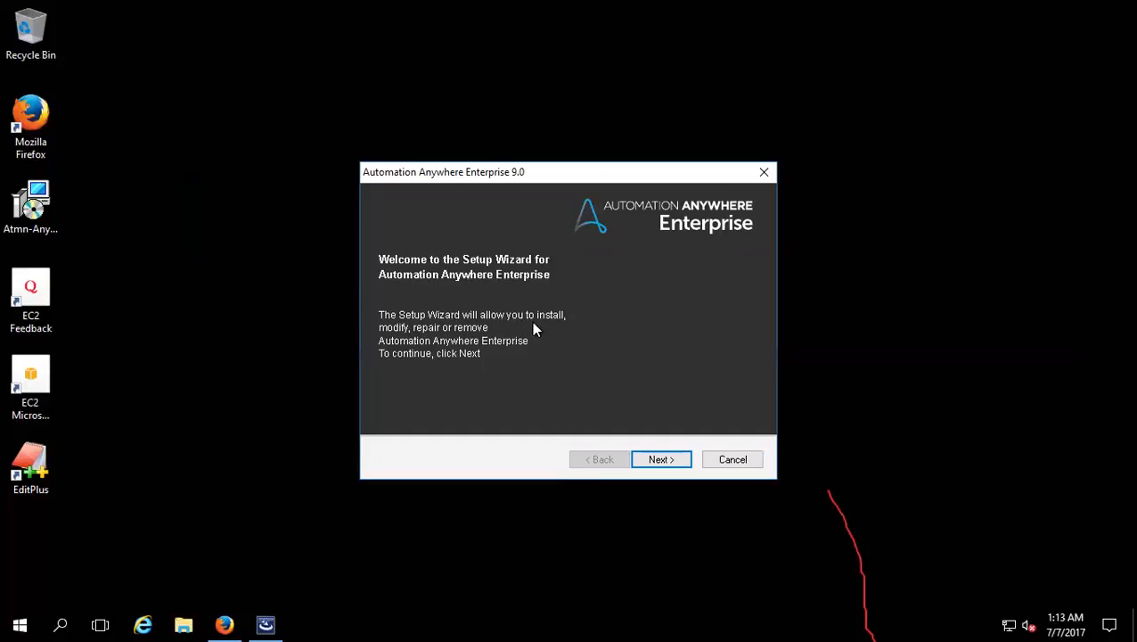
pyautogui.click(653, 456)
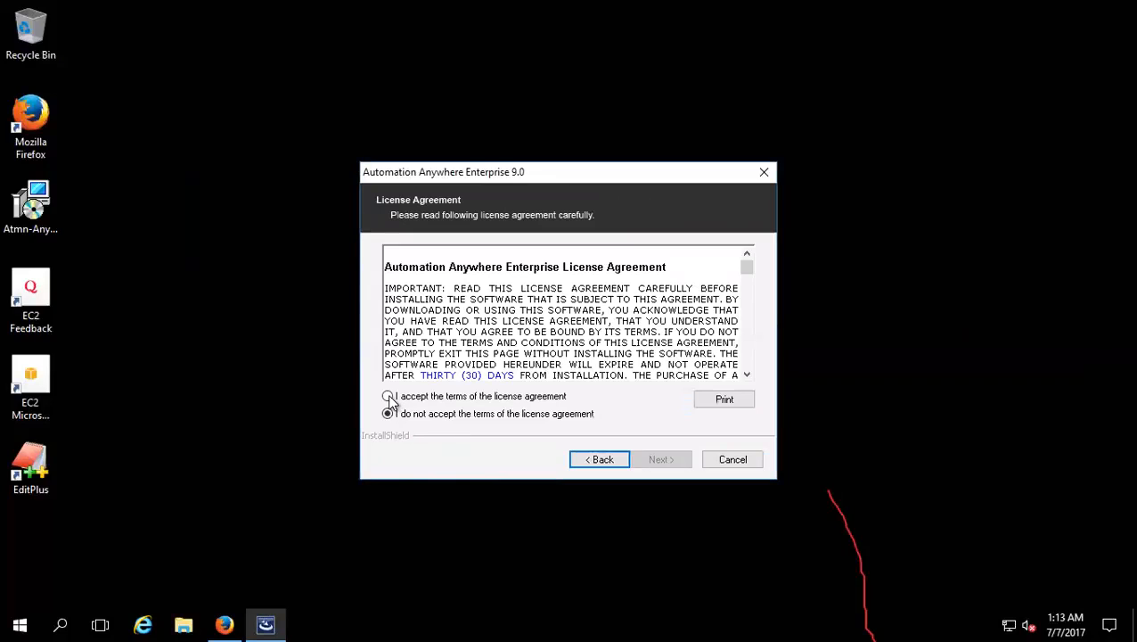
pyautogui.click(389, 396)
pyautogui.click(655, 458)
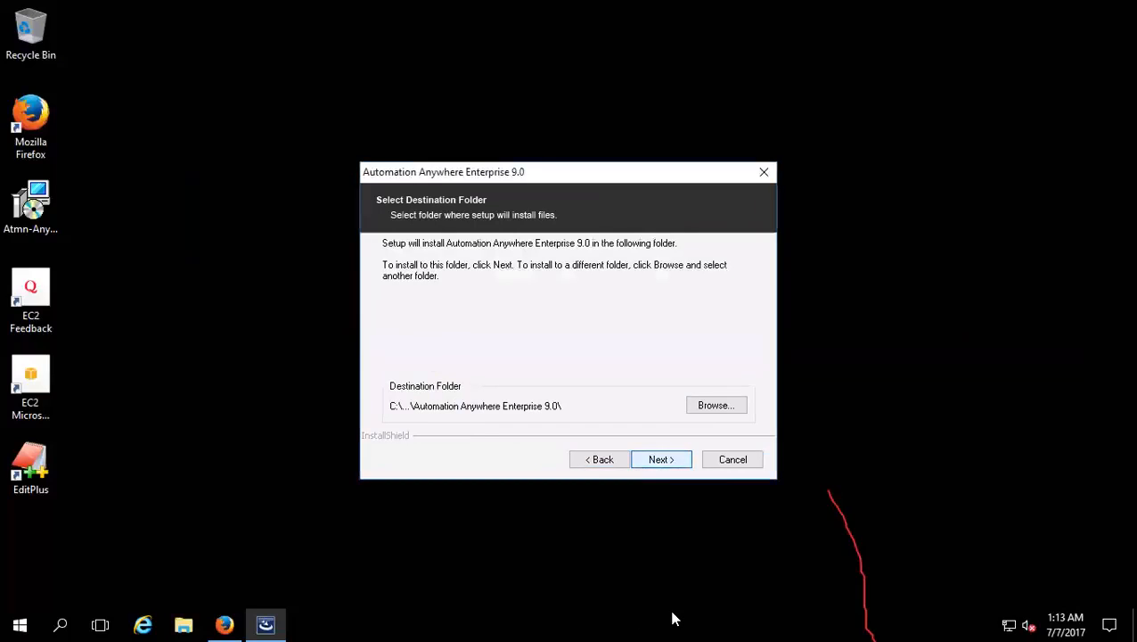
# Step: Keep the default destination folder with the Client, Control Room and Process inVision components, and continue without any license files
pyautogui.click(658, 459)
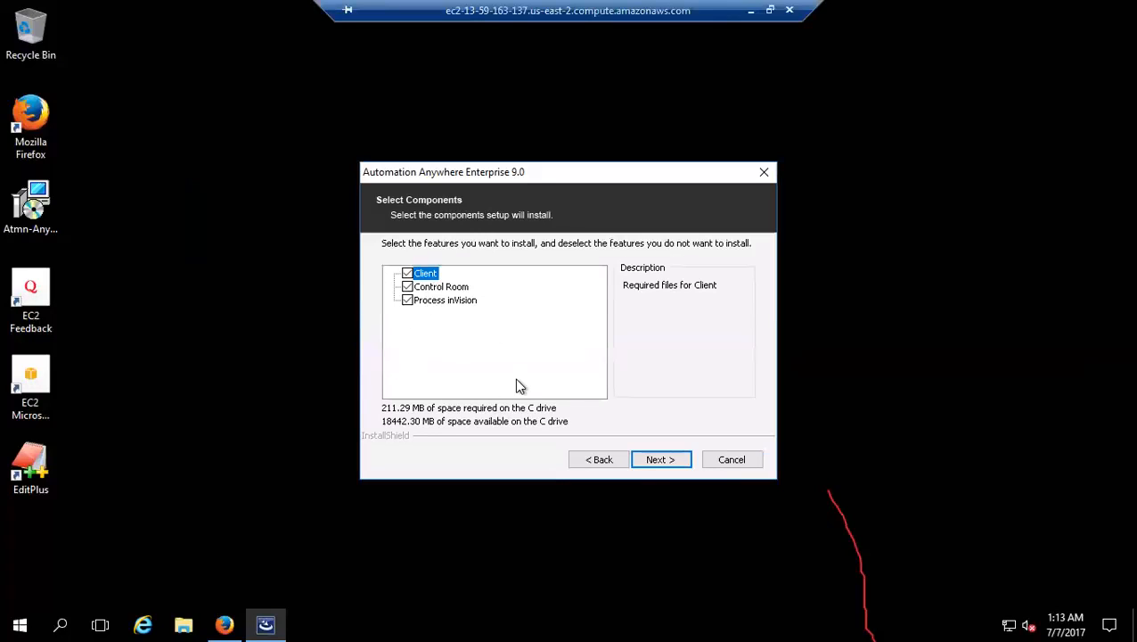
pyautogui.click(654, 462)
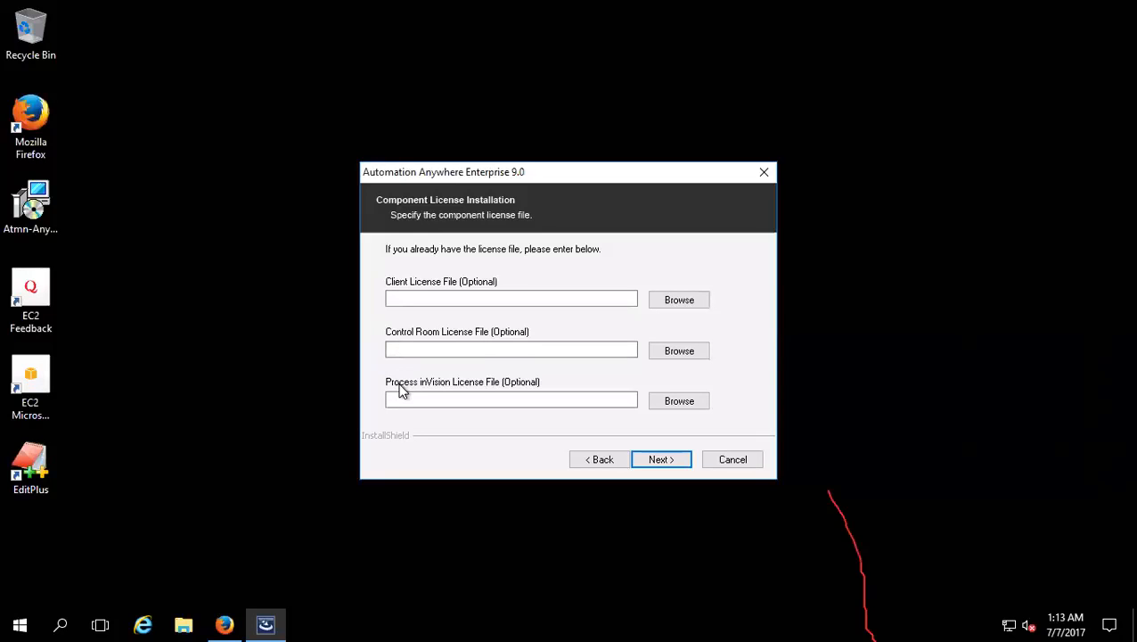
pyautogui.click(677, 302)
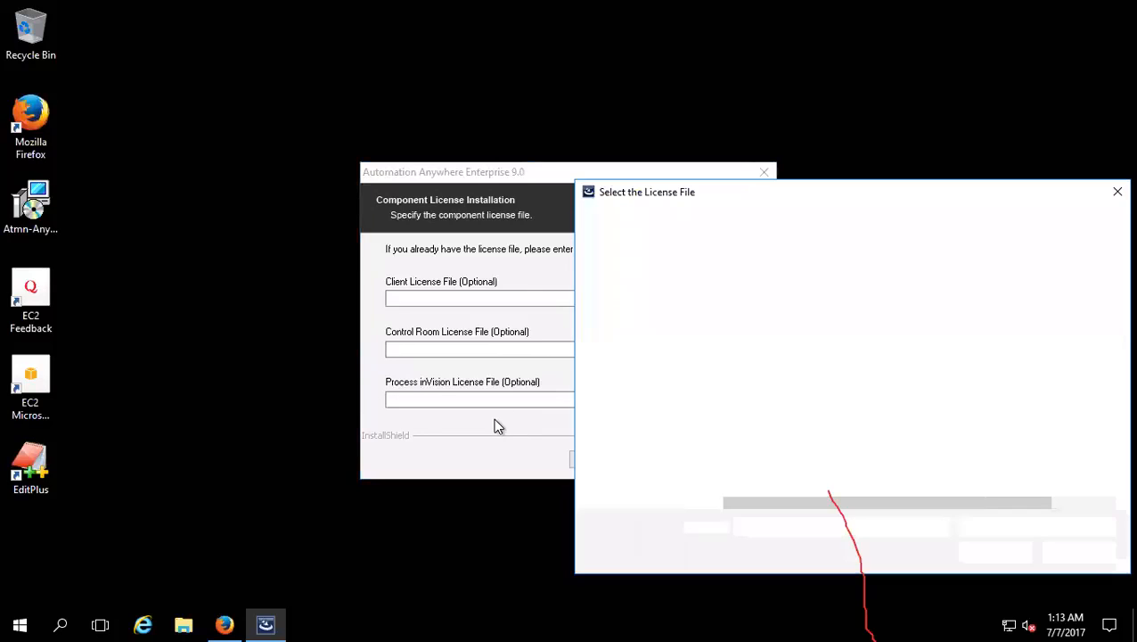
pyautogui.click(1076, 551)
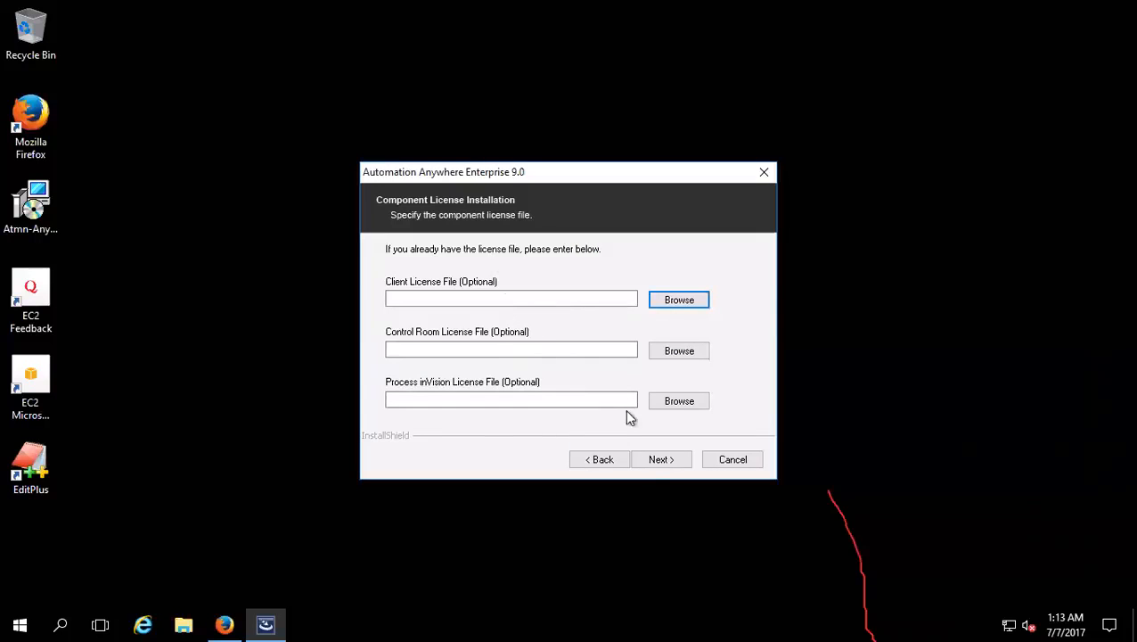
pyautogui.click(652, 463)
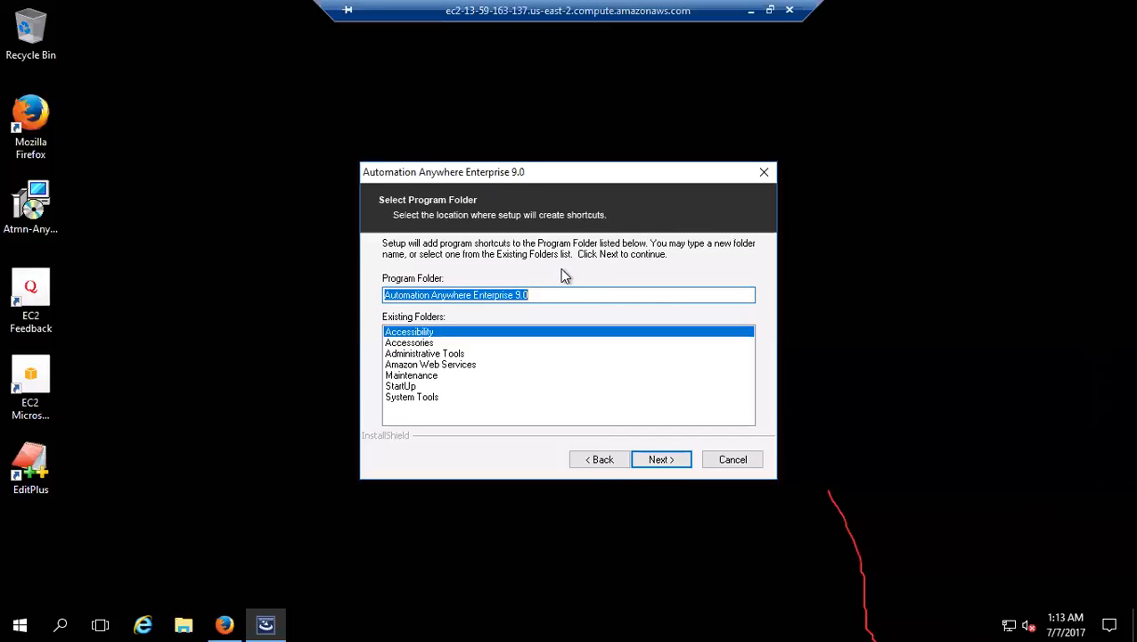
# Step: Keep the program folder Automation Anywhere Enterprise 9.0 and run the installation
pyautogui.click(664, 458)
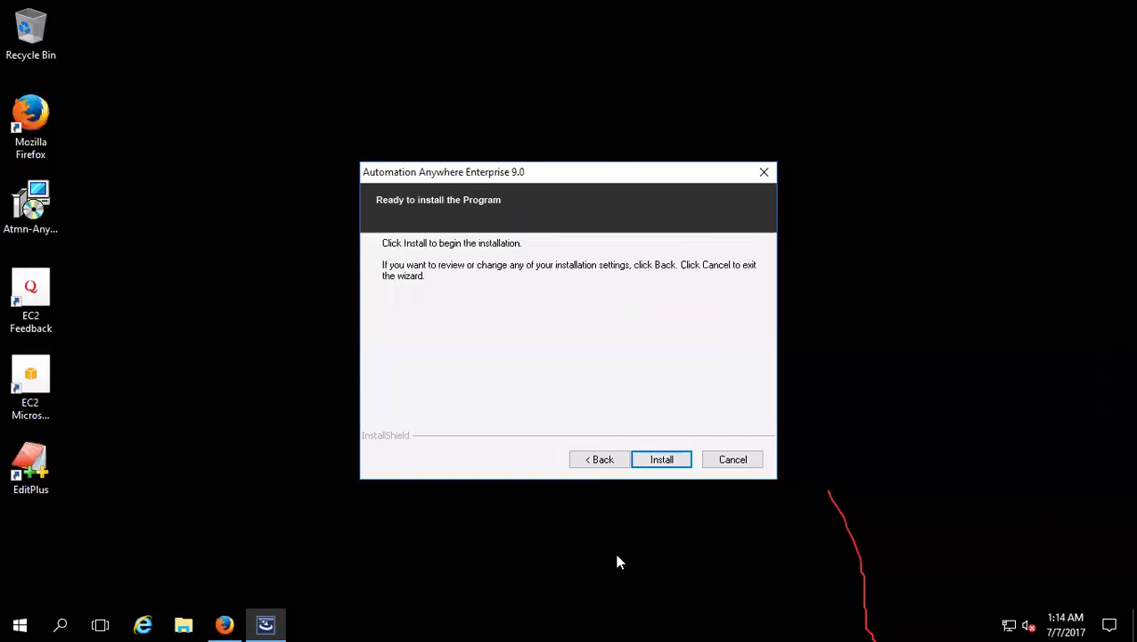
pyautogui.click(663, 463)
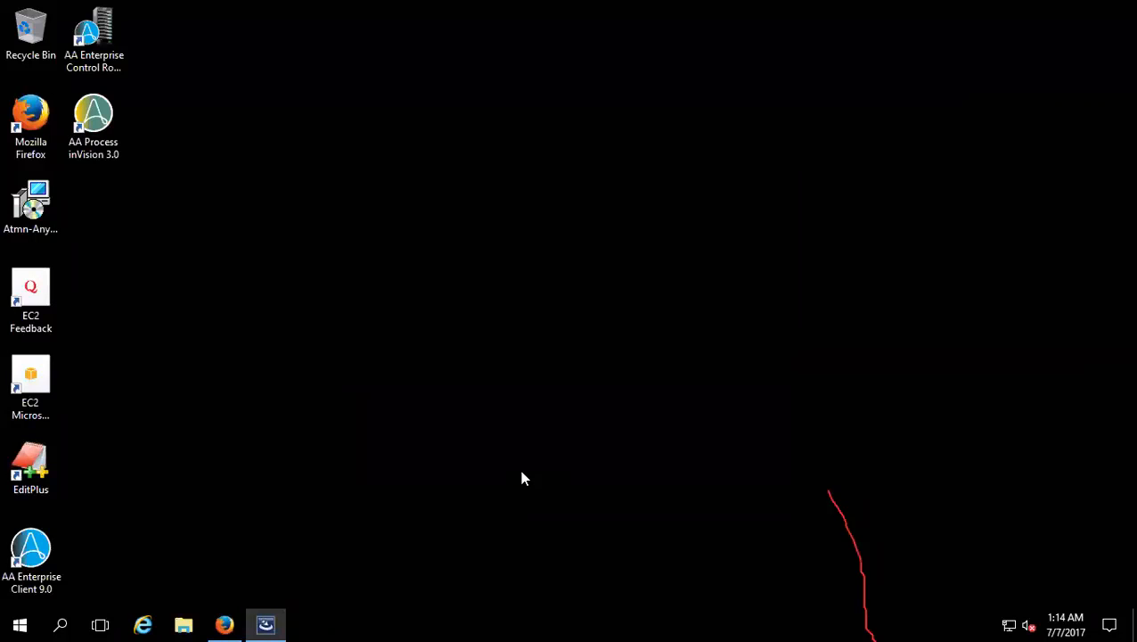
pyautogui.moveTo(618, 7)
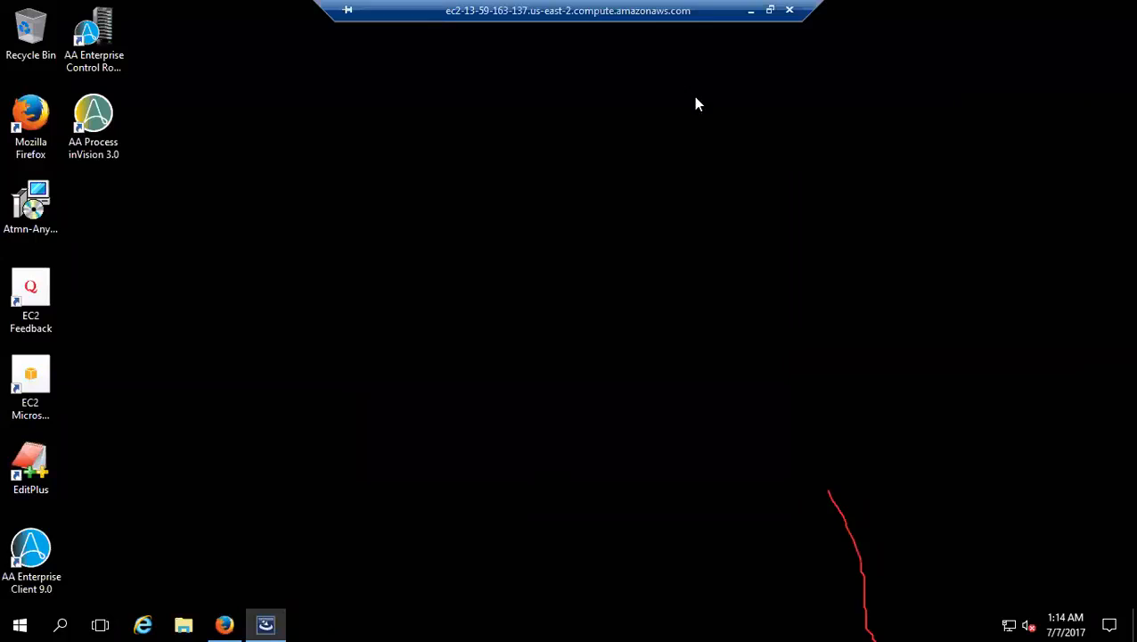
pyautogui.click(750, 10)
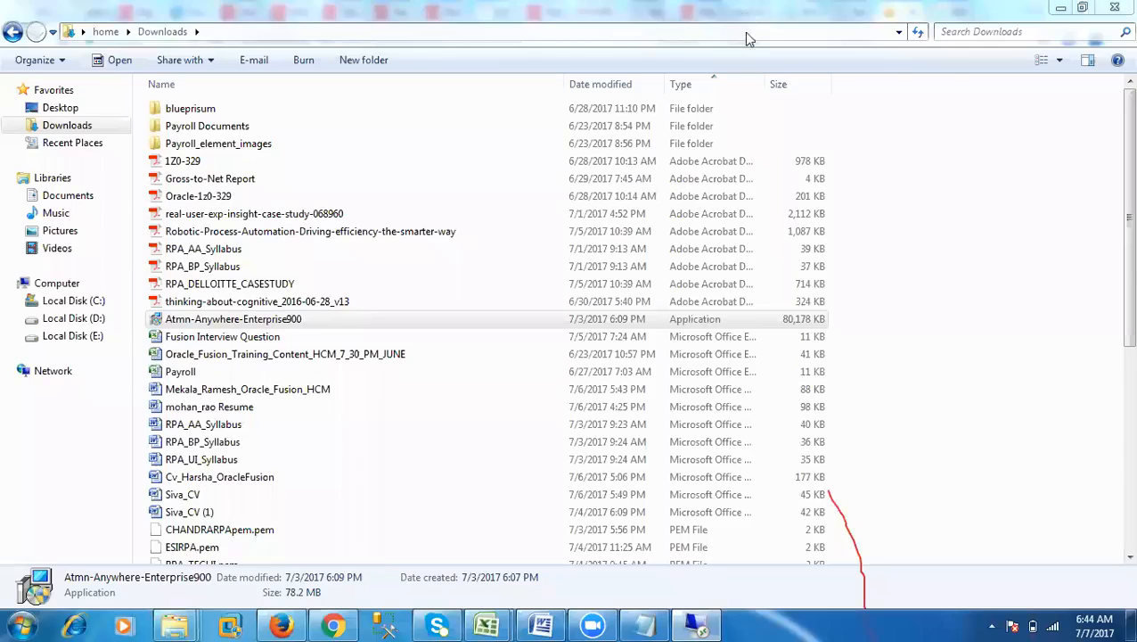
pyautogui.click(695, 624)
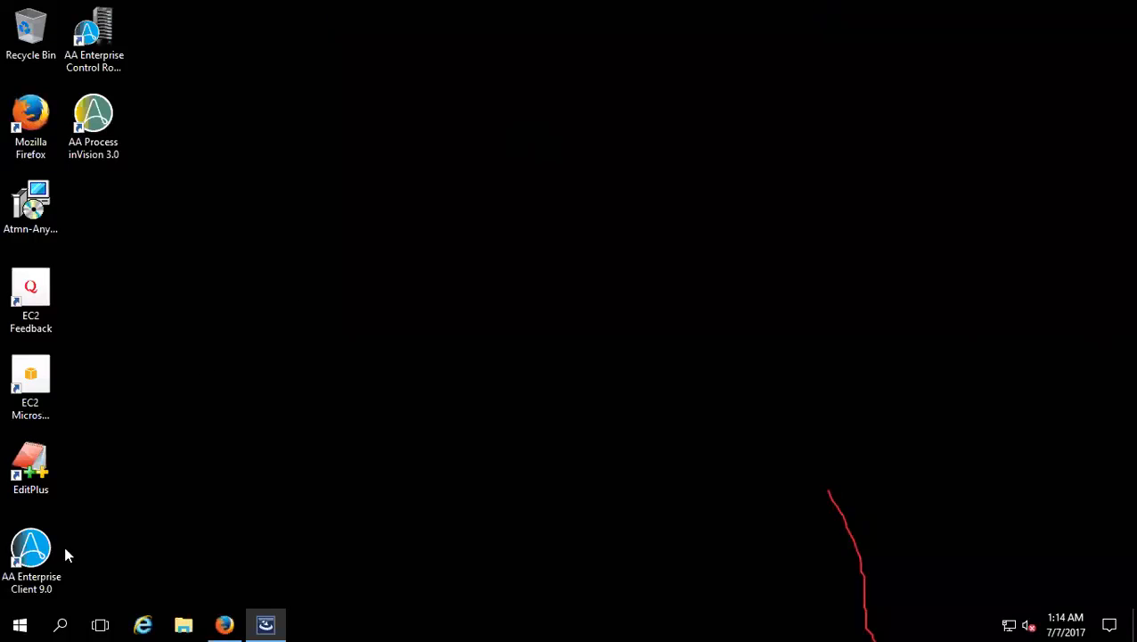
# Step: Finish the setup wizard with the Enterprise Client launch enabled, and continue with the Control Room trial evaluation
pyautogui.click(34, 554)
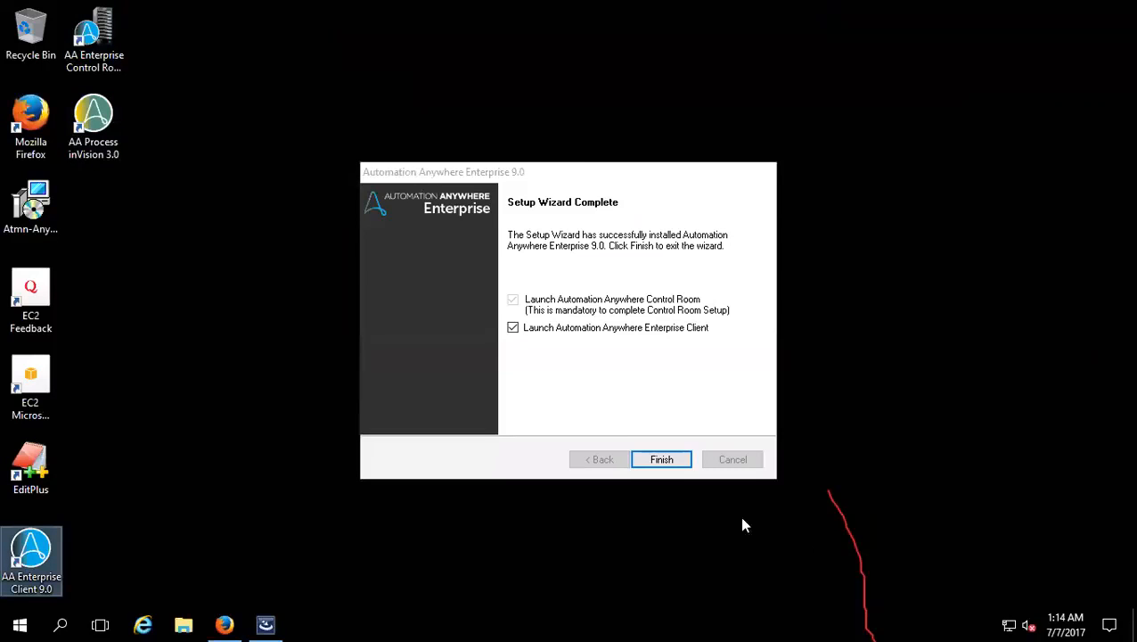
pyautogui.click(661, 459)
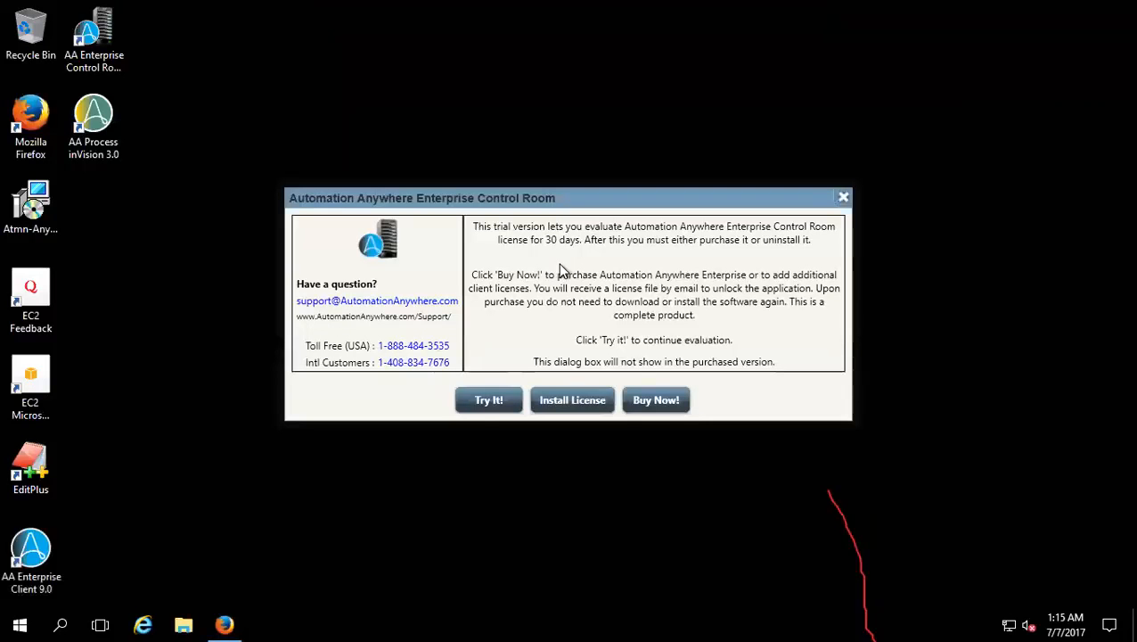
pyautogui.click(486, 403)
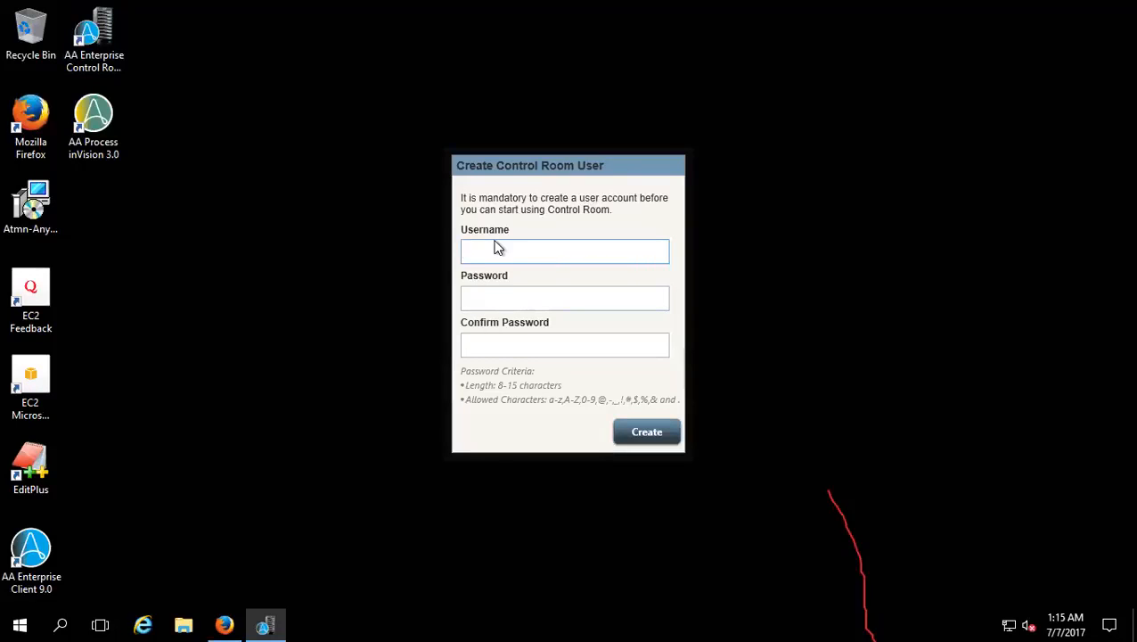
# Step: Enter RPA6AM as the username for the new Control Room user
pyautogui.write('RPA6AM')
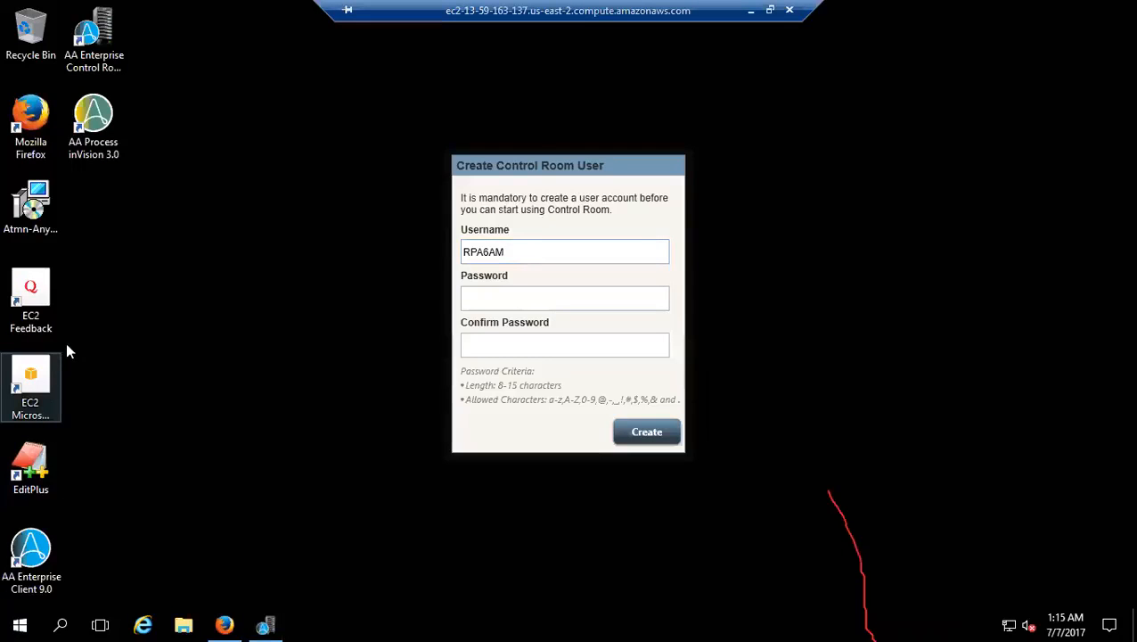
# Step: Open Notepad and note down the Control Room username RPA6AM with the account password on the line below
pyautogui.press('super')
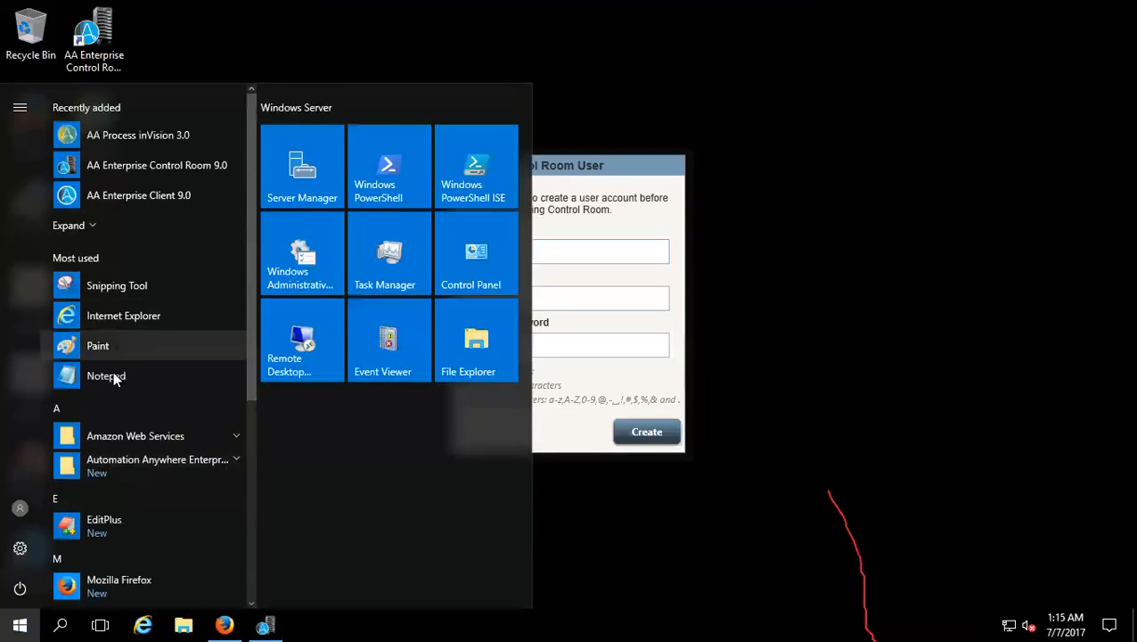
pyautogui.click(109, 378)
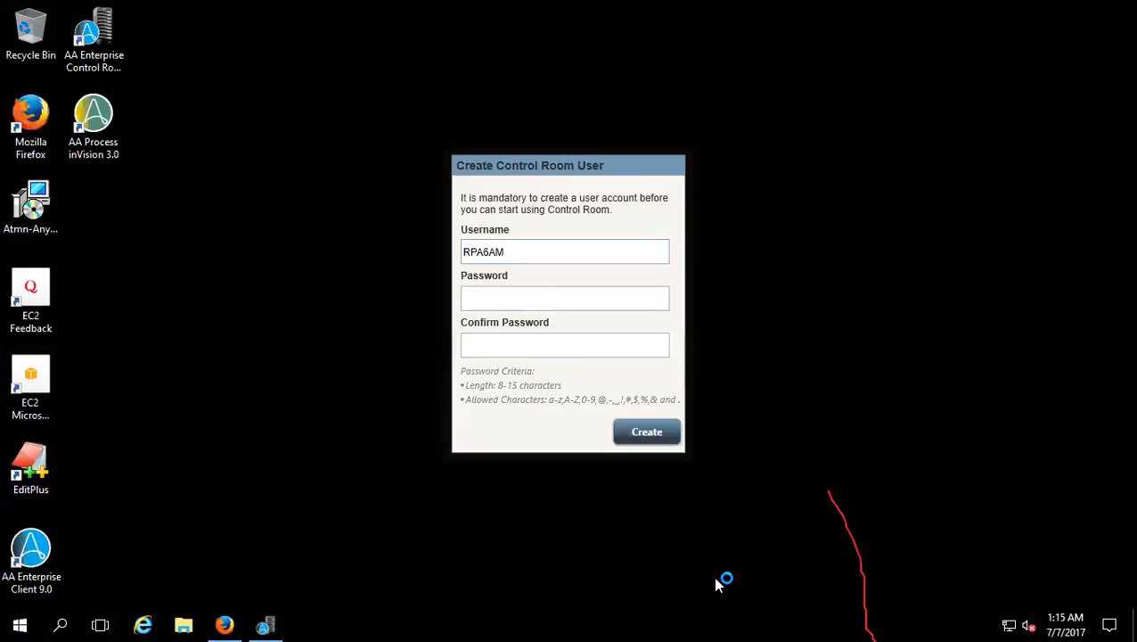
pyautogui.press('Return')
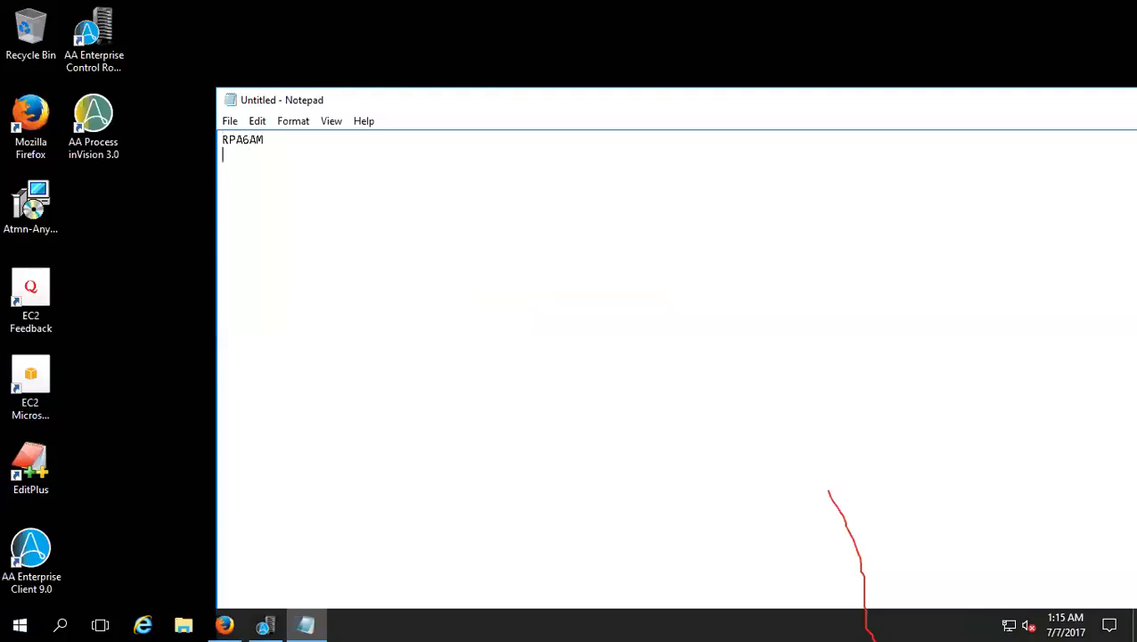
# Step: Enter and confirm the Control Room account password, and create the Control Room user
pyautogui.click(306, 624)
pyautogui.click(535, 301)
pyautogui.write('*********')
pyautogui.press('Tab')
pyautogui.write('******')
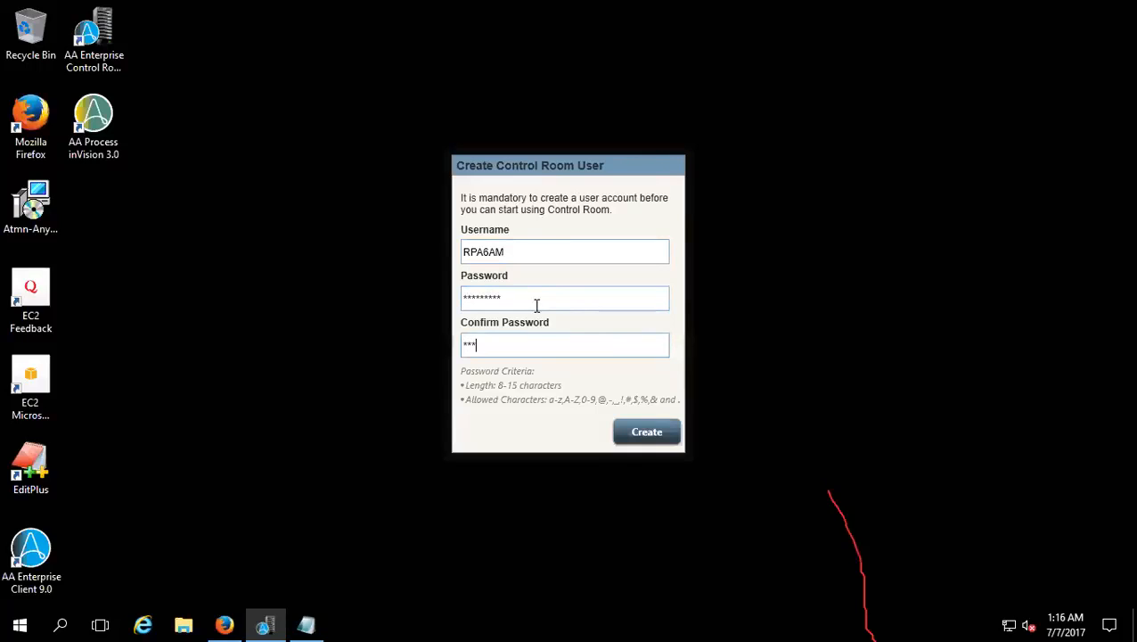
pyautogui.write('***')
pyautogui.click(640, 437)
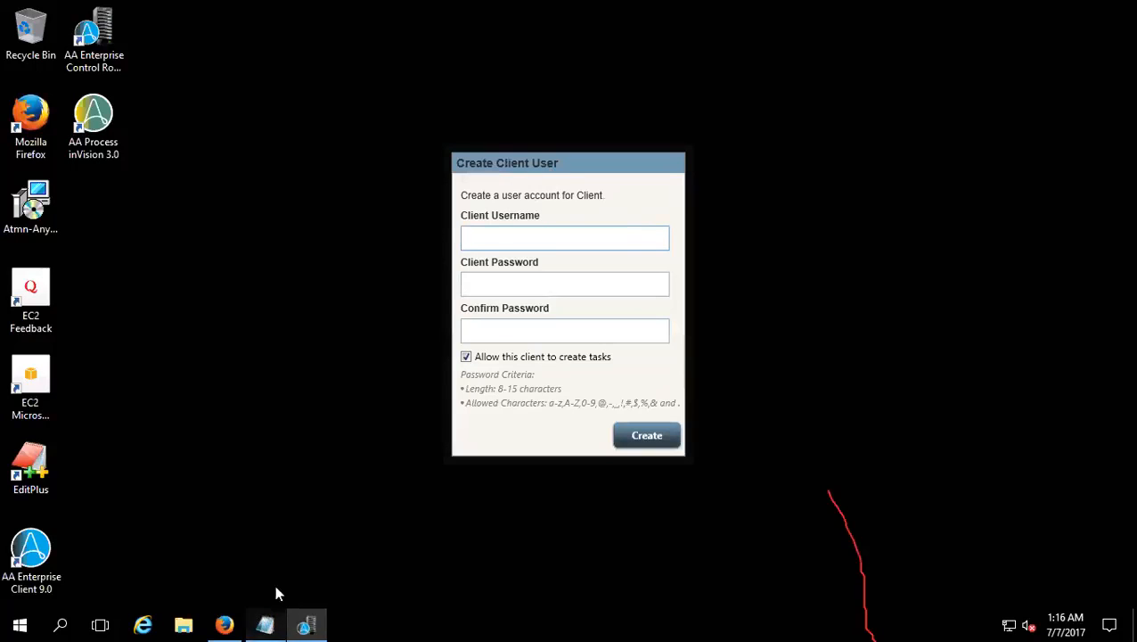
# Step: Add the client username RPA6AM_CLINT and the client password to the Notepad note, below the Control Room credentials
pyautogui.click(265, 625)
pyautogui.press('Return')
pyautogui.press('Return')
pyautogui.press('Return')
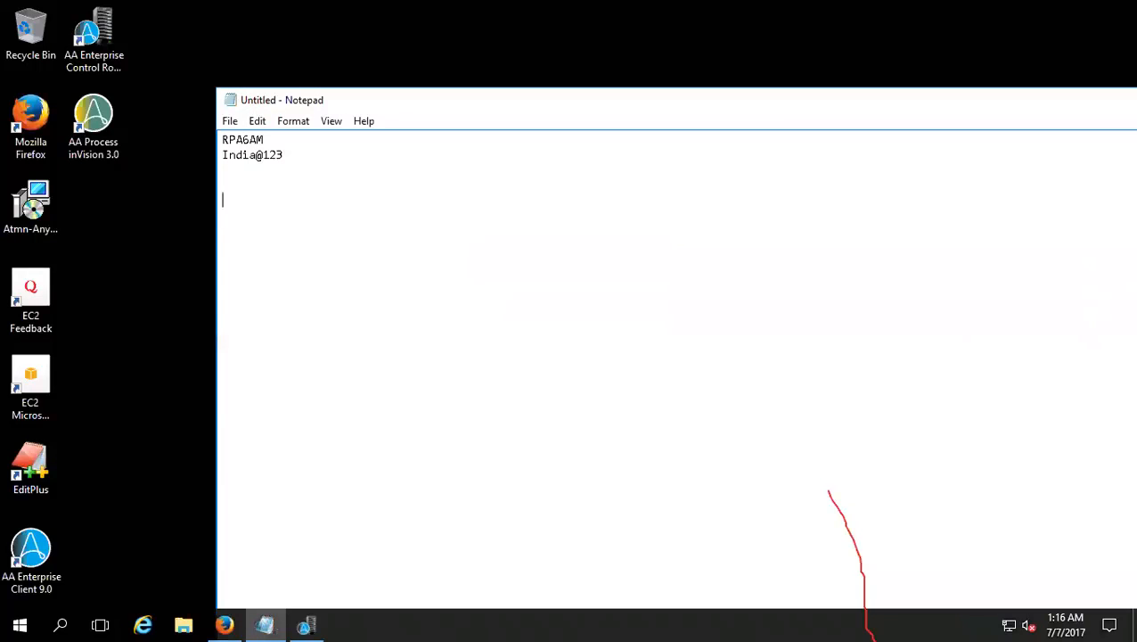
pyautogui.write('RPA6AM_CLINT')
pyautogui.press('Return')
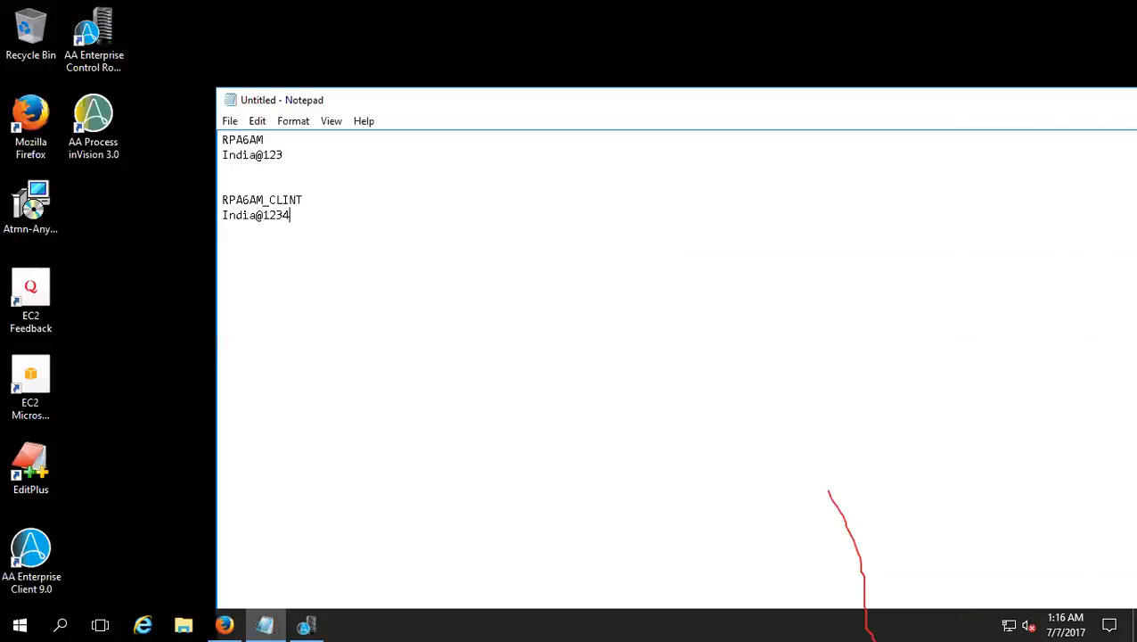
pyautogui.press('Left')
# Step: Copy the username RPA6AM_CLINT from the note into the client username of the Create Client User form
pyautogui.moveTo(304, 199); pyautogui.dragTo(221, 200)
pyautogui.hotkey('ctrl', 'c')
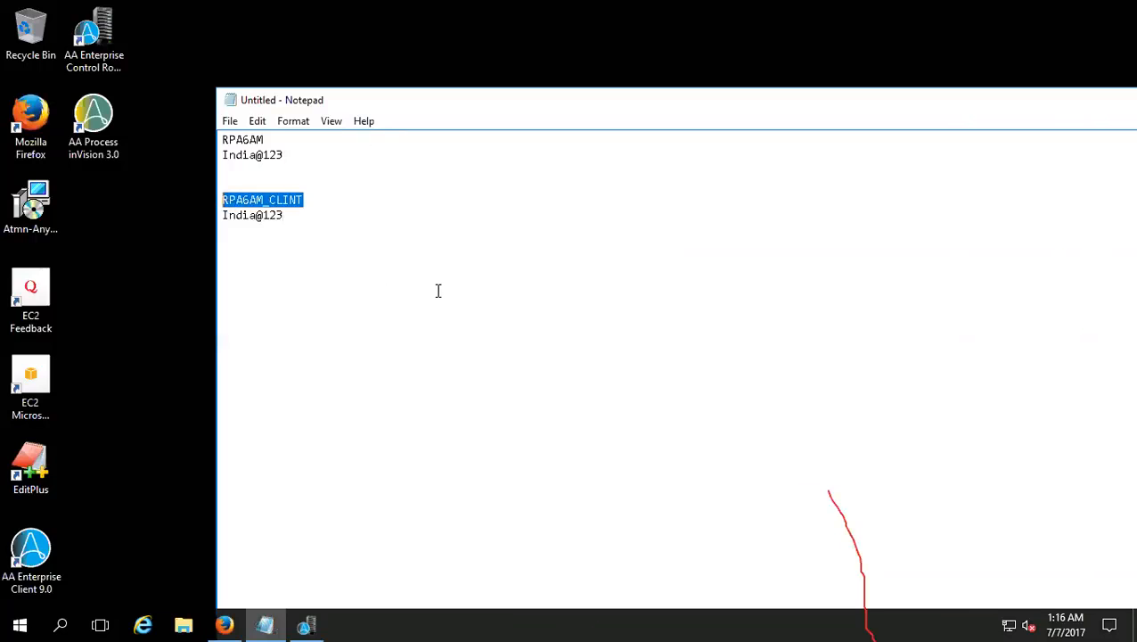
pyautogui.hotkey('alt', 'Tab')
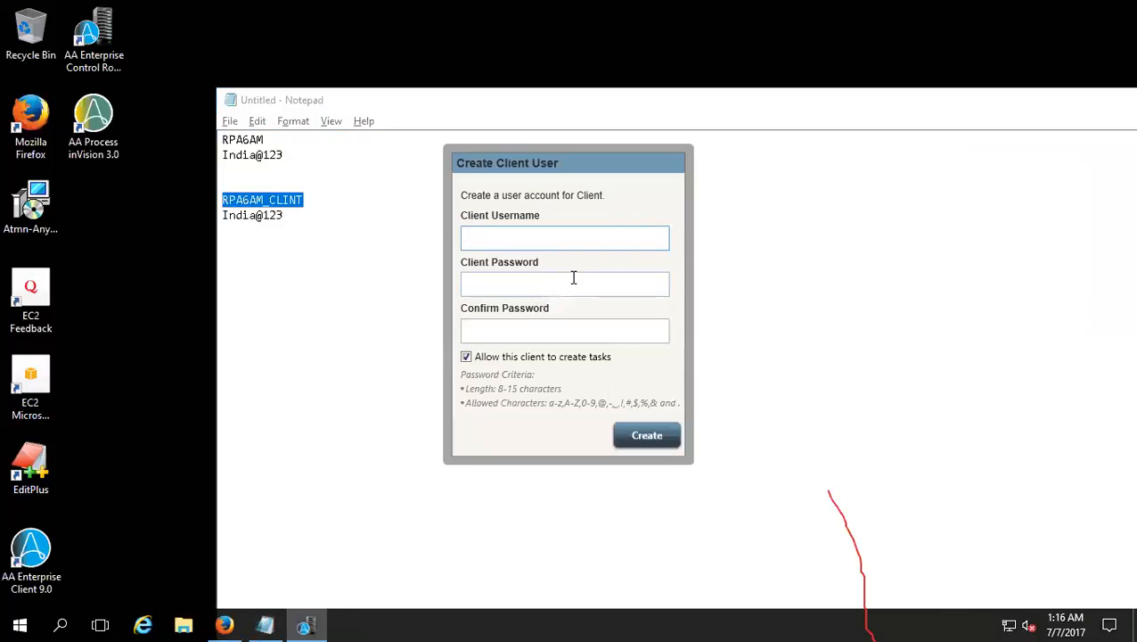
pyautogui.hotkey('ctrl', 'v')
pyautogui.click(563, 291)
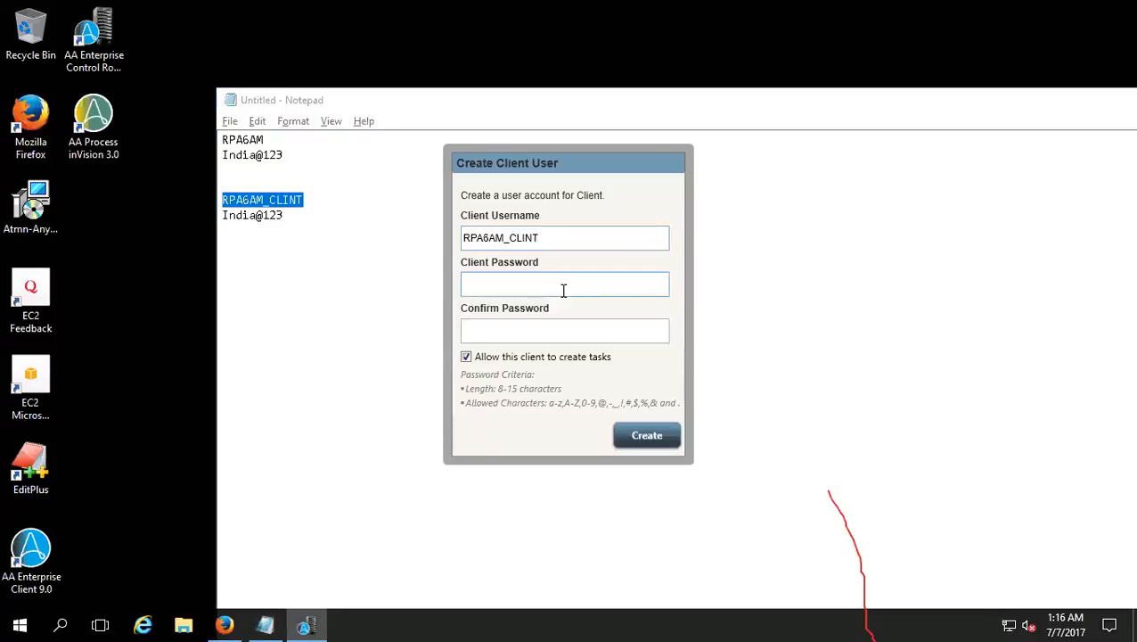
# Step: Enter and confirm the client password, and create the client user with task creation allowed
pyautogui.press('Tab')
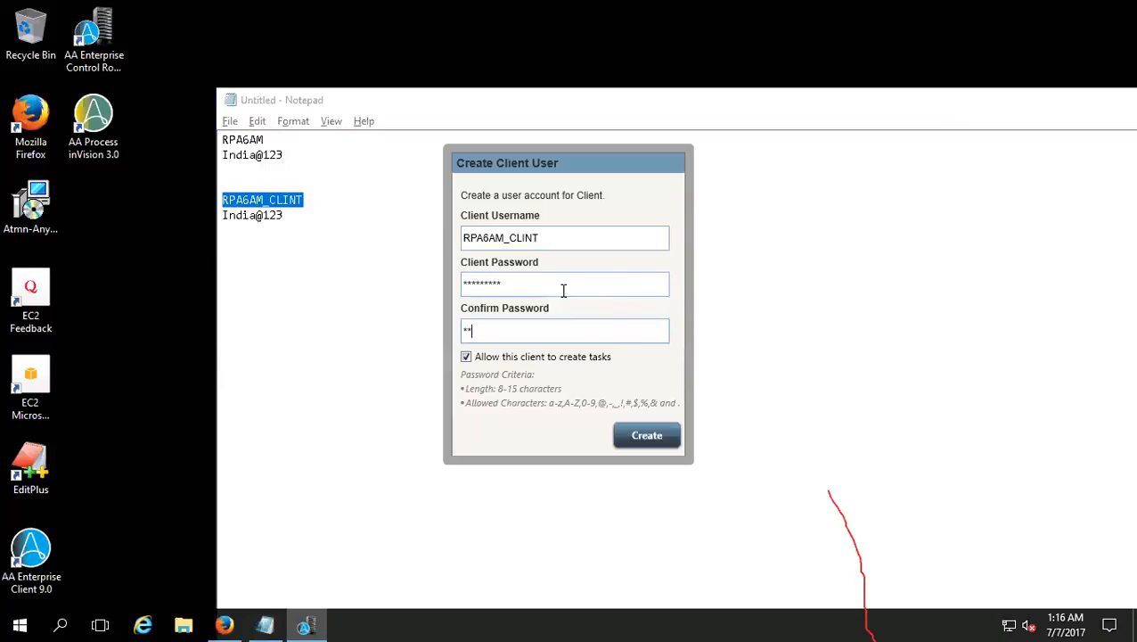
pyautogui.click(645, 437)
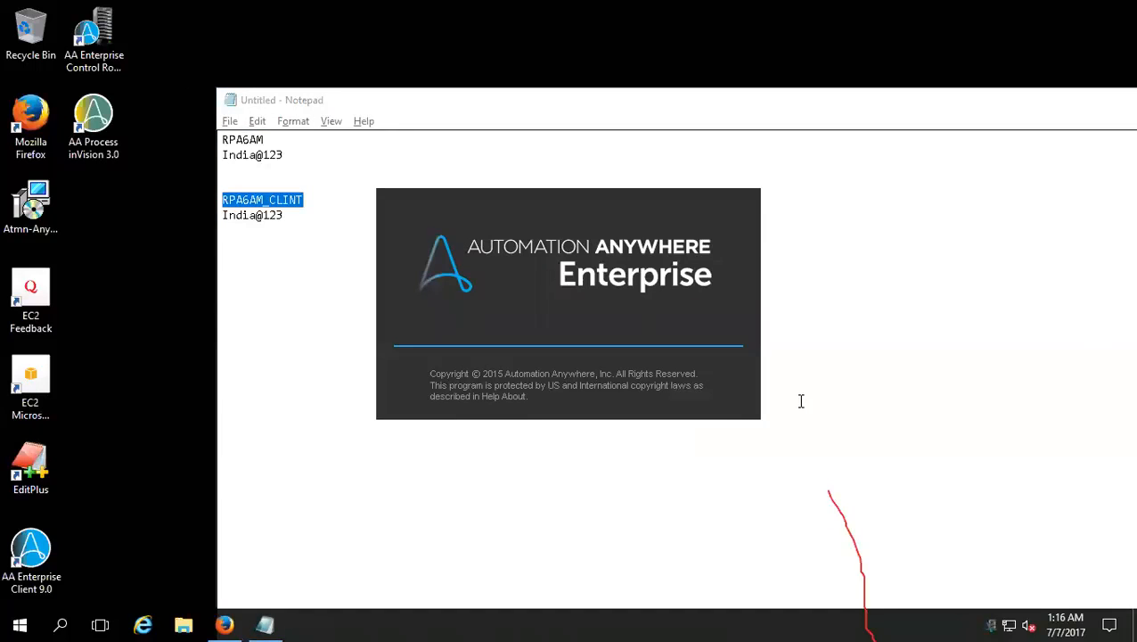
# Step: Save the Notepad note to the Desktop as a text document named Login_credentials
pyautogui.click(230, 121)
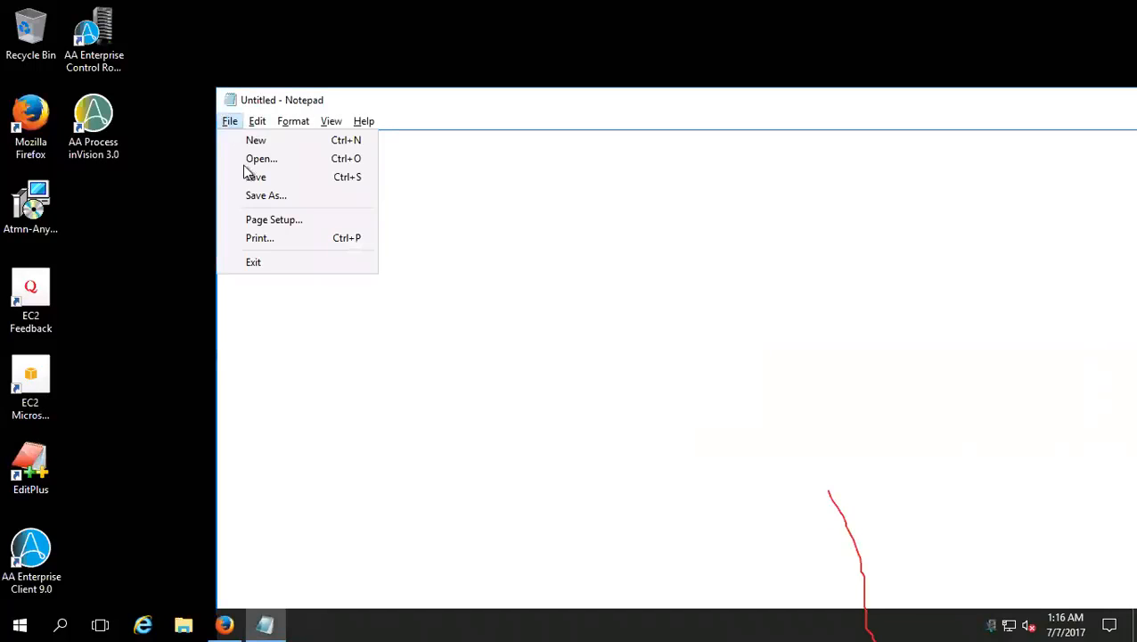
pyautogui.click(247, 176)
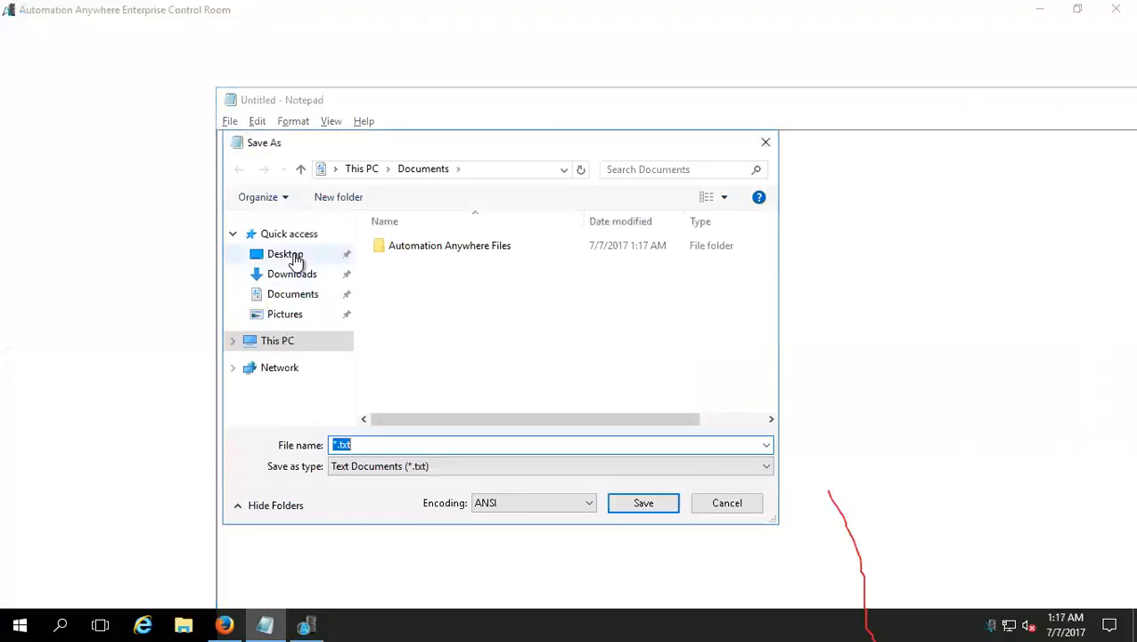
pyautogui.click(287, 255)
pyautogui.click(400, 447)
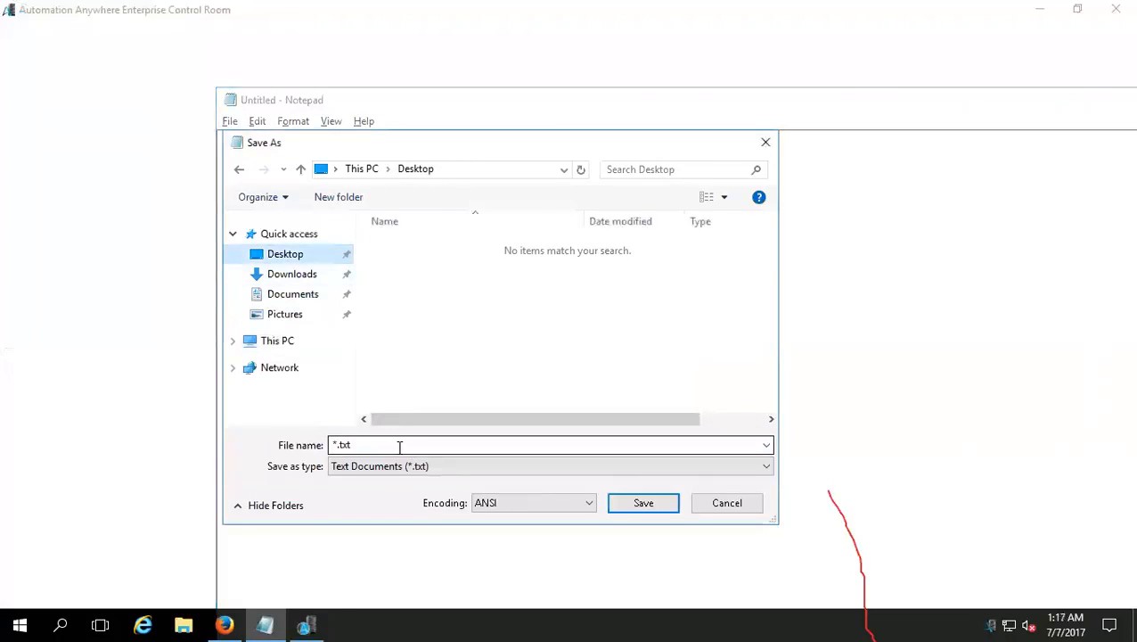
pyautogui.click(400, 447)
pyautogui.write('Login_cer')
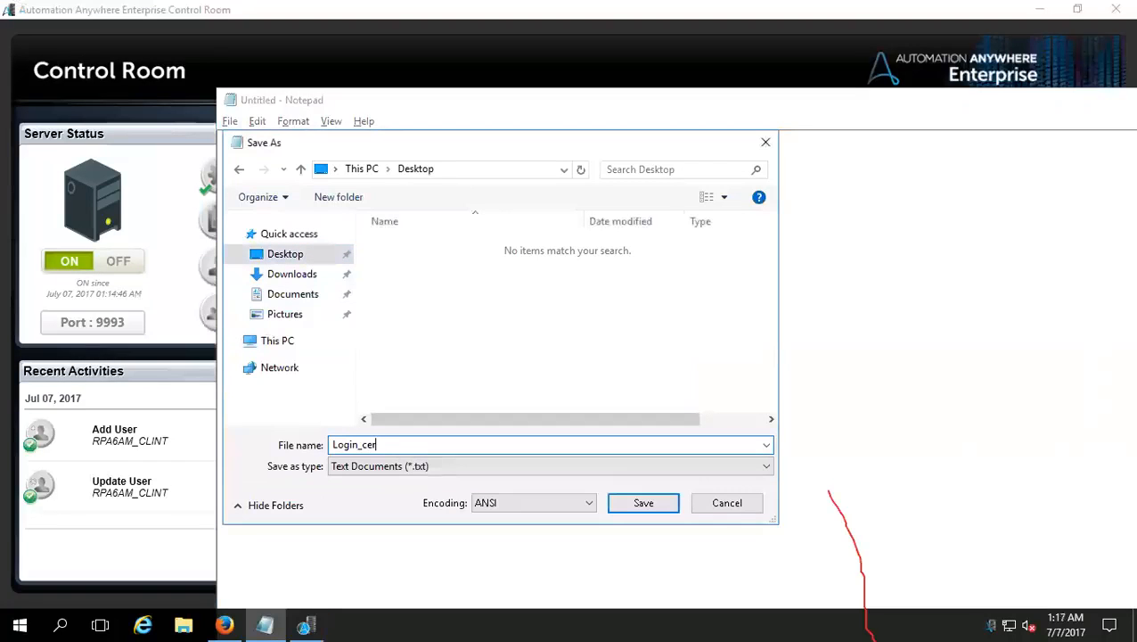
pyautogui.press('BackSpace')
pyautogui.write('redent')
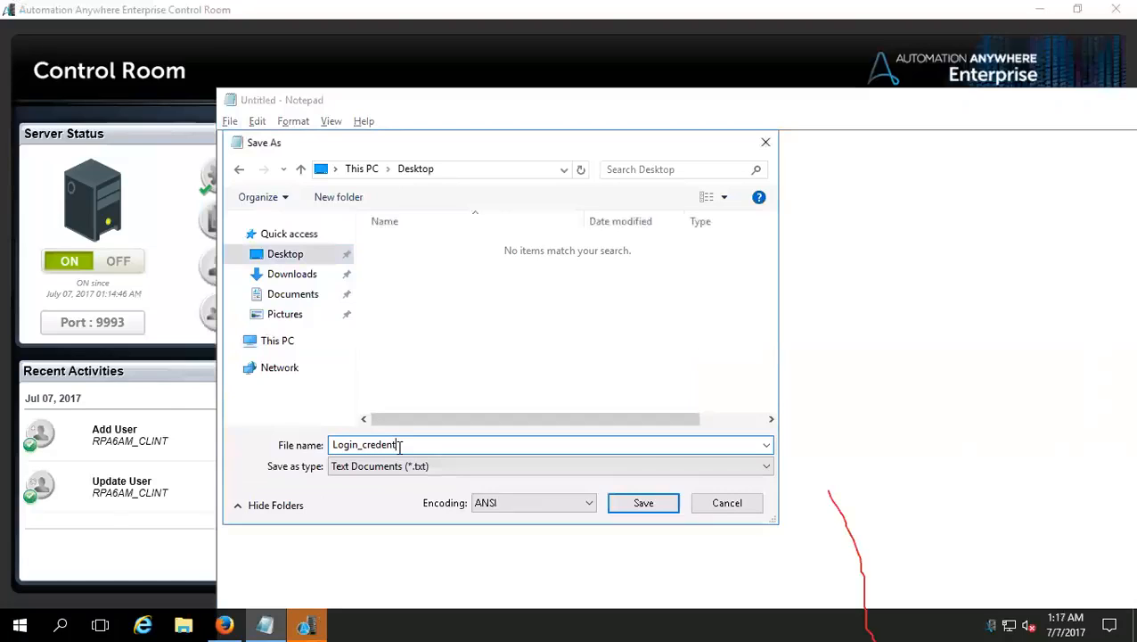
pyautogui.write('ials')
pyautogui.press('Return')
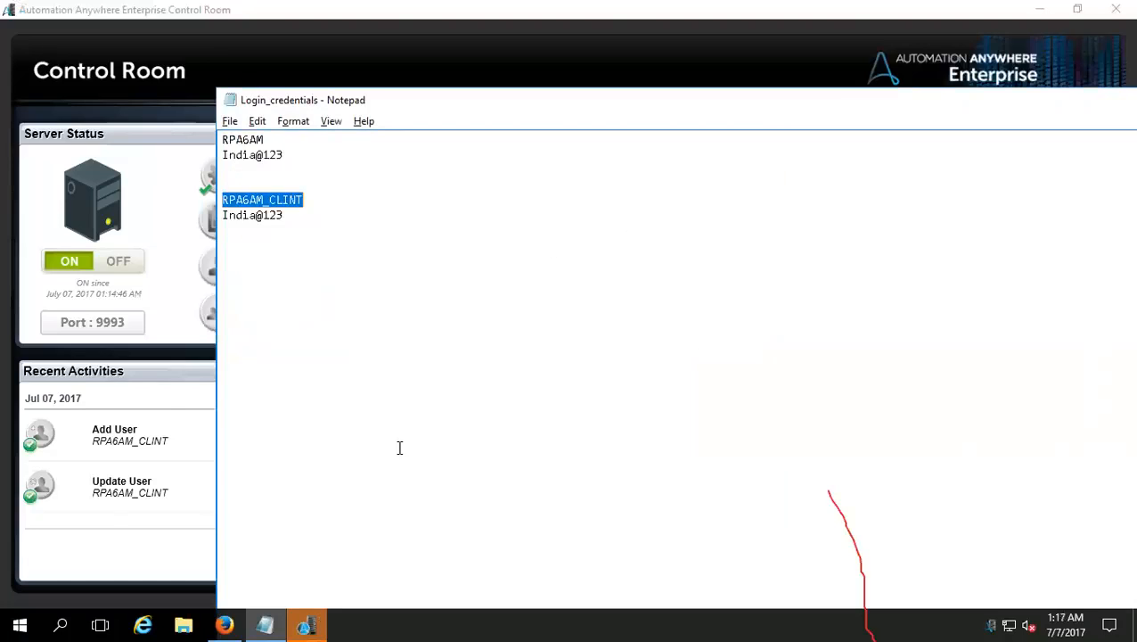
# Step: Close the Login_credentials note to clear the view of the Client Login window
pyautogui.click(313, 620)
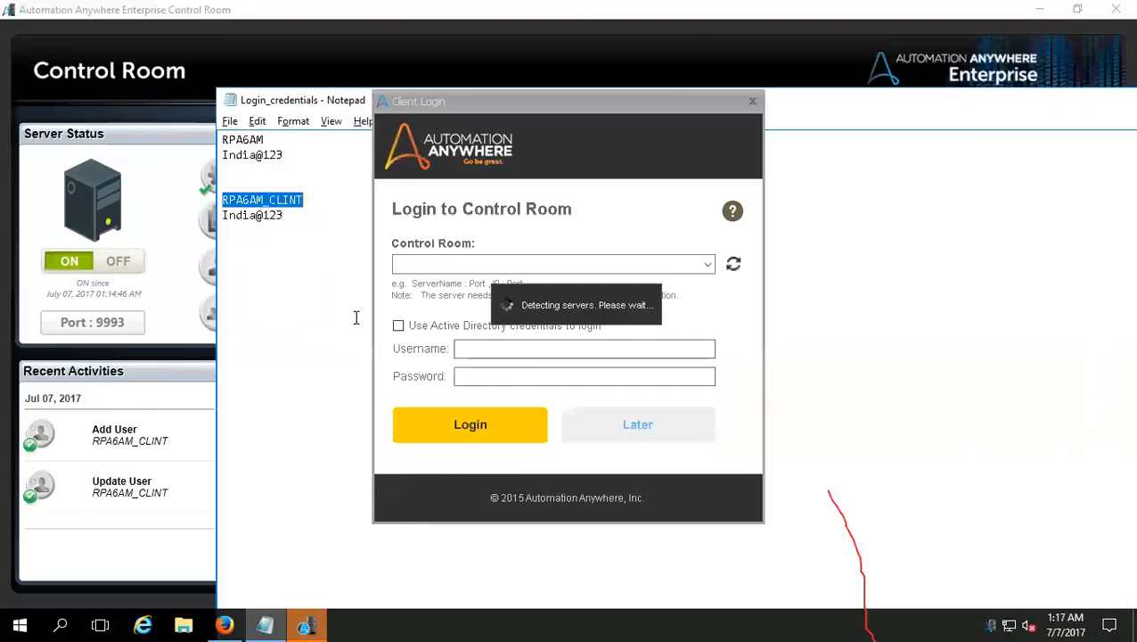
pyautogui.click(307, 100)
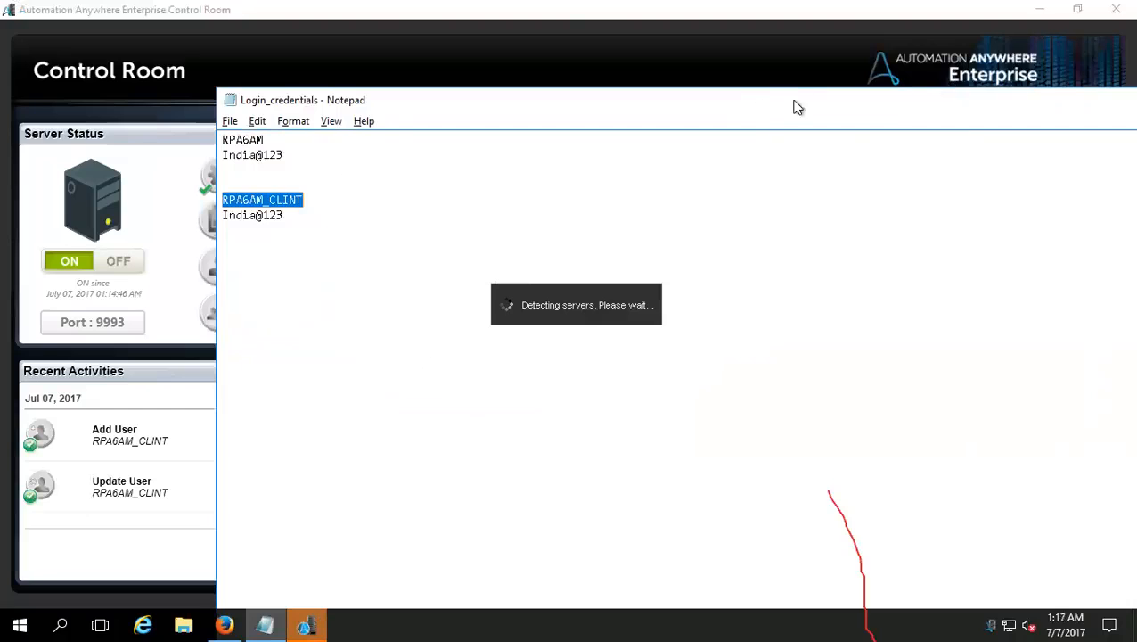
pyautogui.rightClick(265, 623)
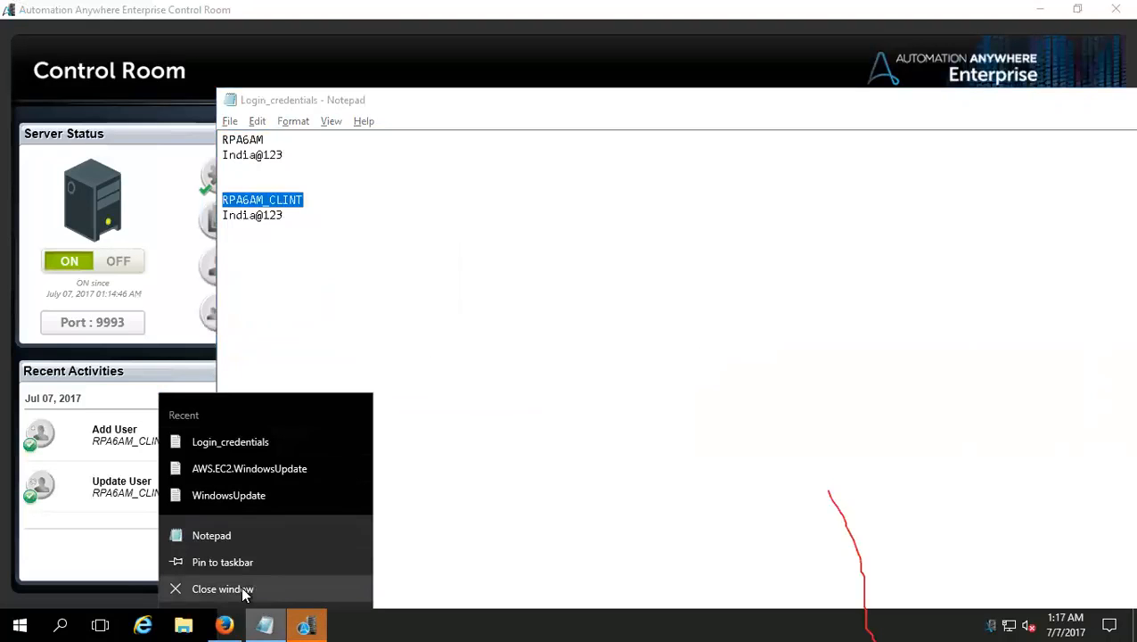
pyautogui.click(230, 122)
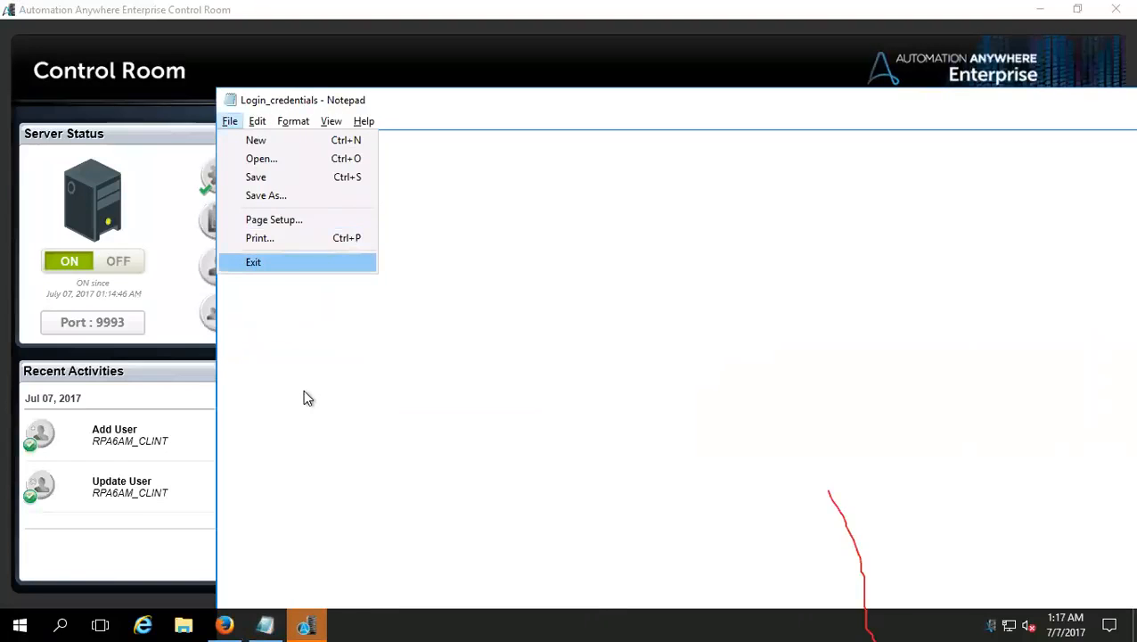
pyautogui.press('Return')
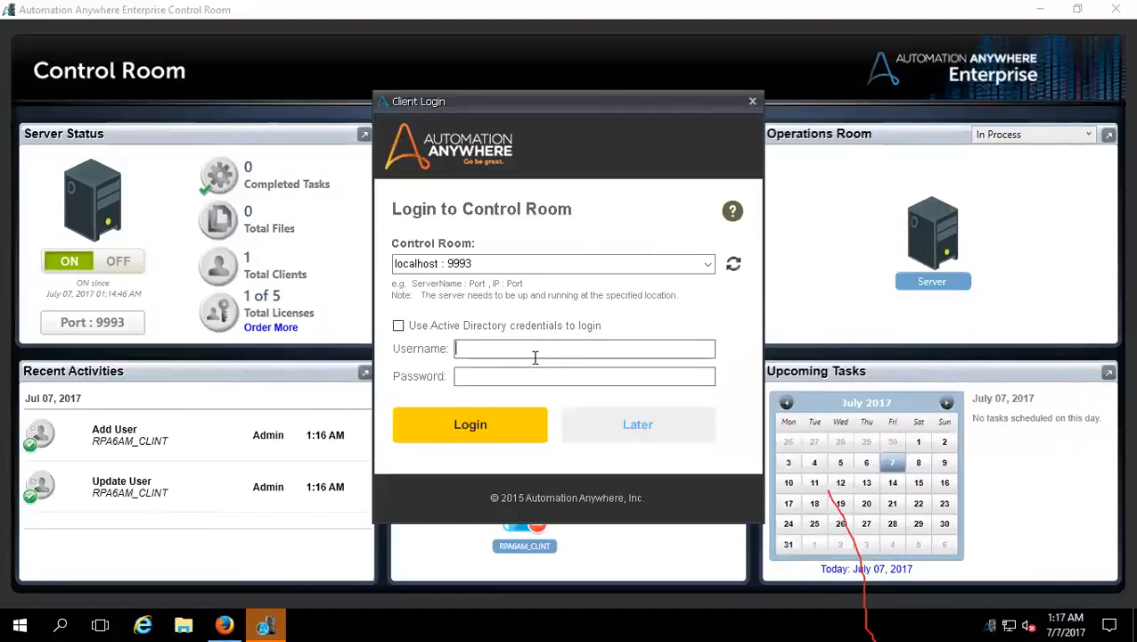
# Step: Try to log in to the Control Room at localhost : 9993 with username RPA6AM and the account password
pyautogui.write('RPA6AM')
pyautogui.press('Tab')
pyautogui.write('*********')
pyautogui.click(517, 419)
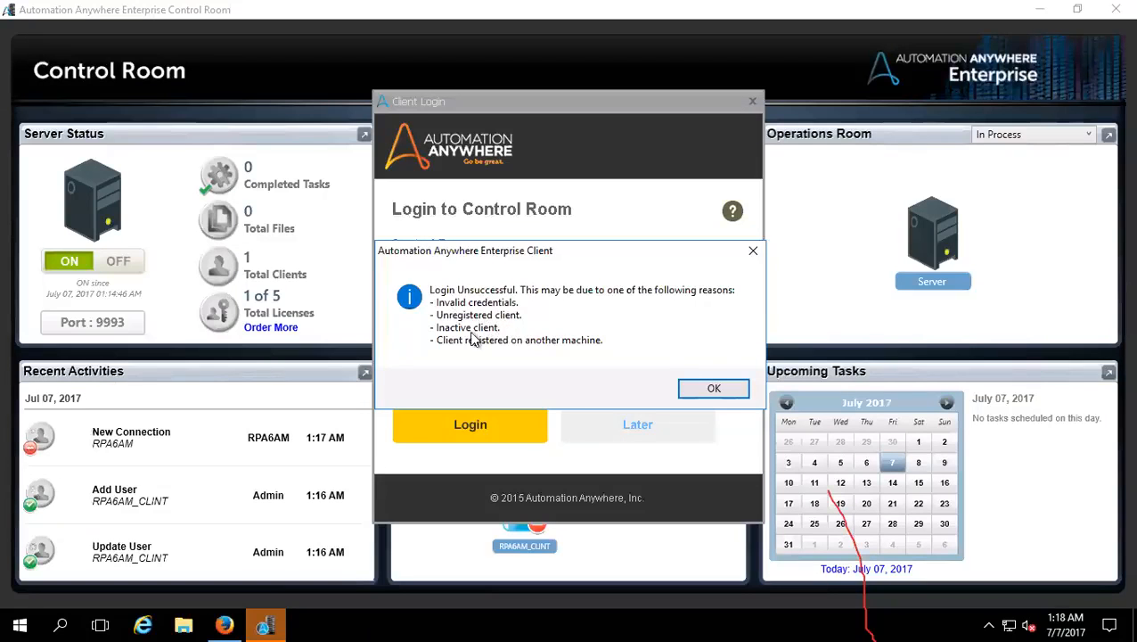
pyautogui.click(713, 386)
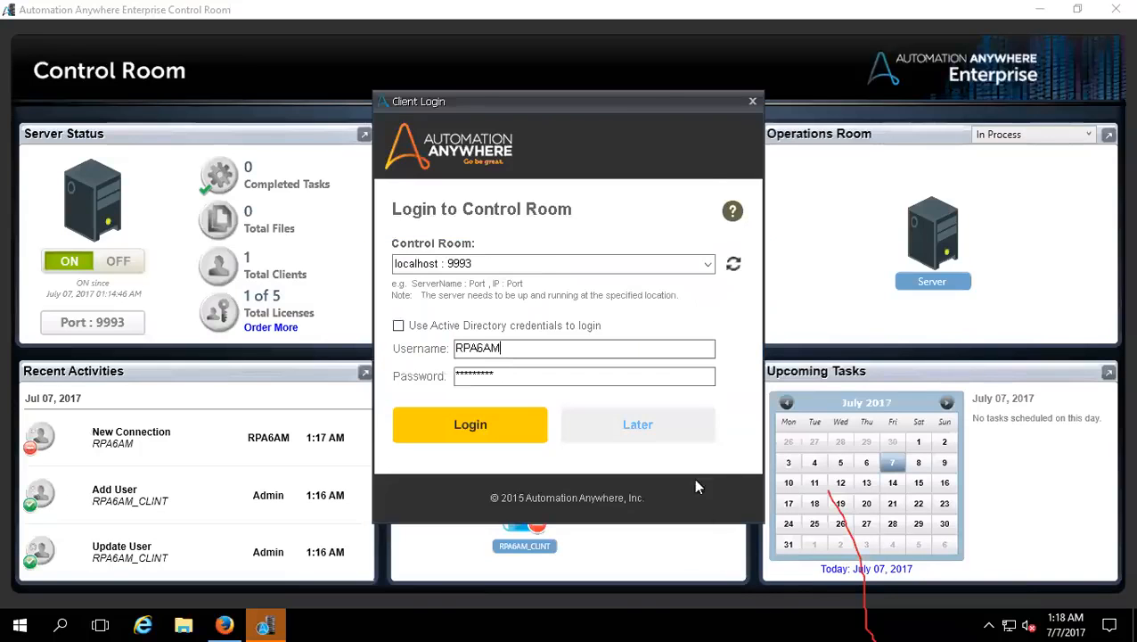
# Step: Postpone the Control Room login, start with the Automate option and dismiss the recorder choices to reach the client's main window
pyautogui.click(645, 435)
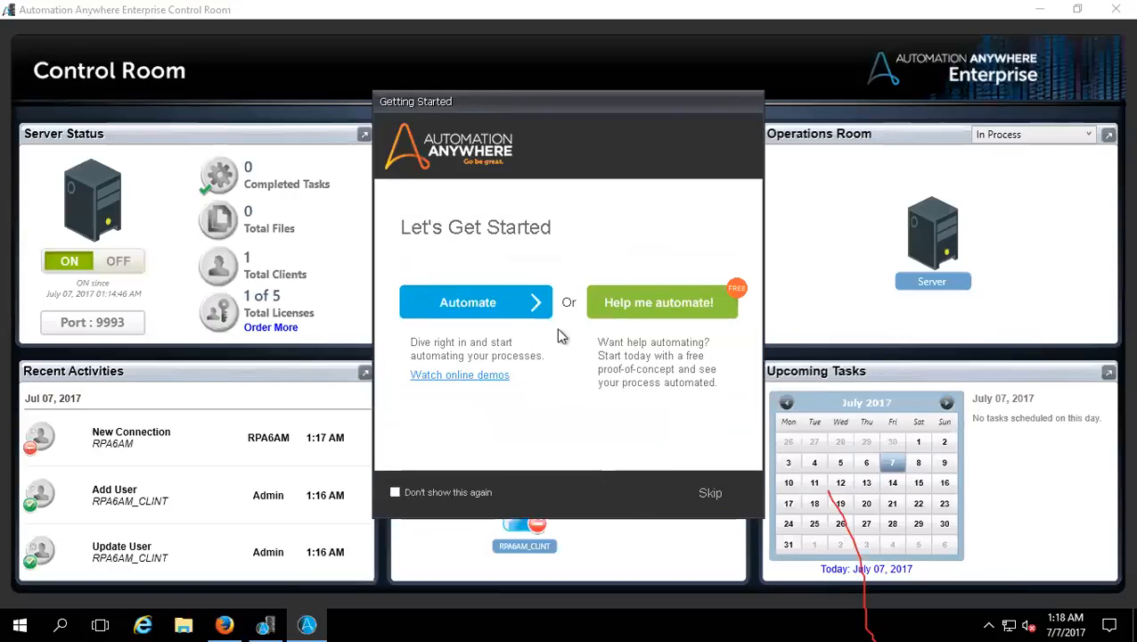
pyautogui.click(534, 304)
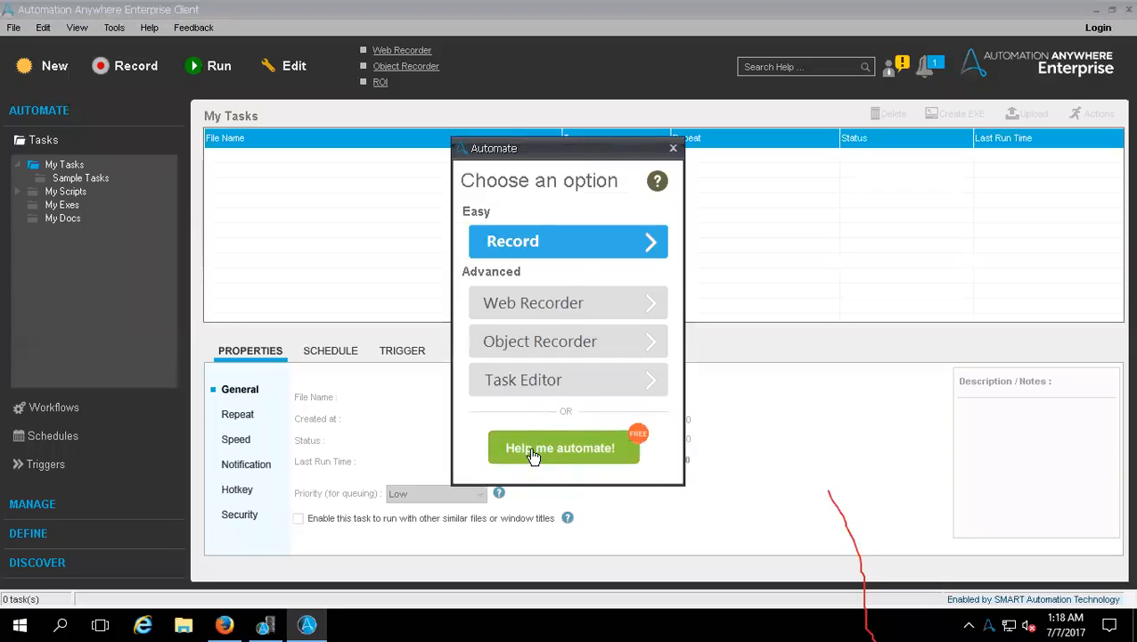
pyautogui.click(673, 149)
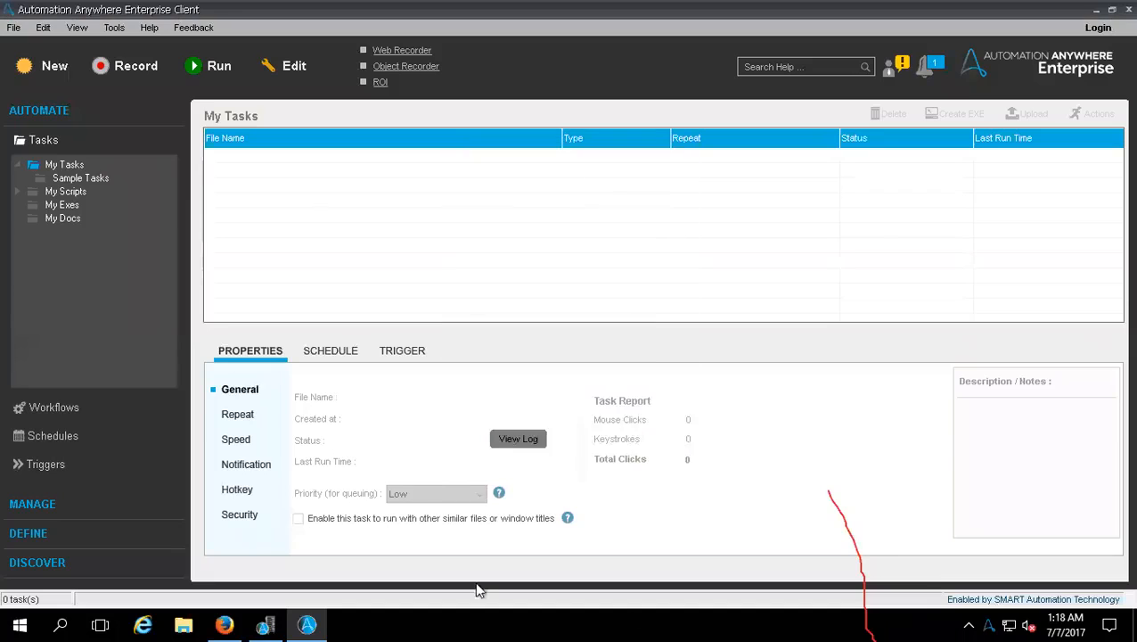
# Step: Check the Control Room dashboard, return to the Enterprise Client and view the properties of the Loops.atmx sample task
pyautogui.click(264, 624)
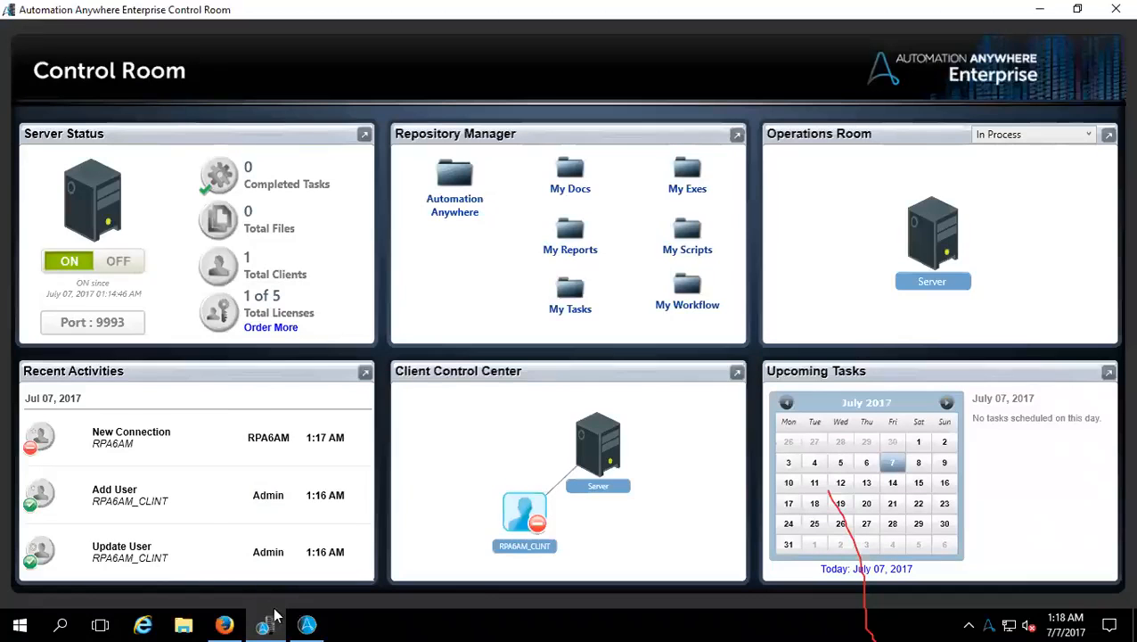
pyautogui.click(306, 624)
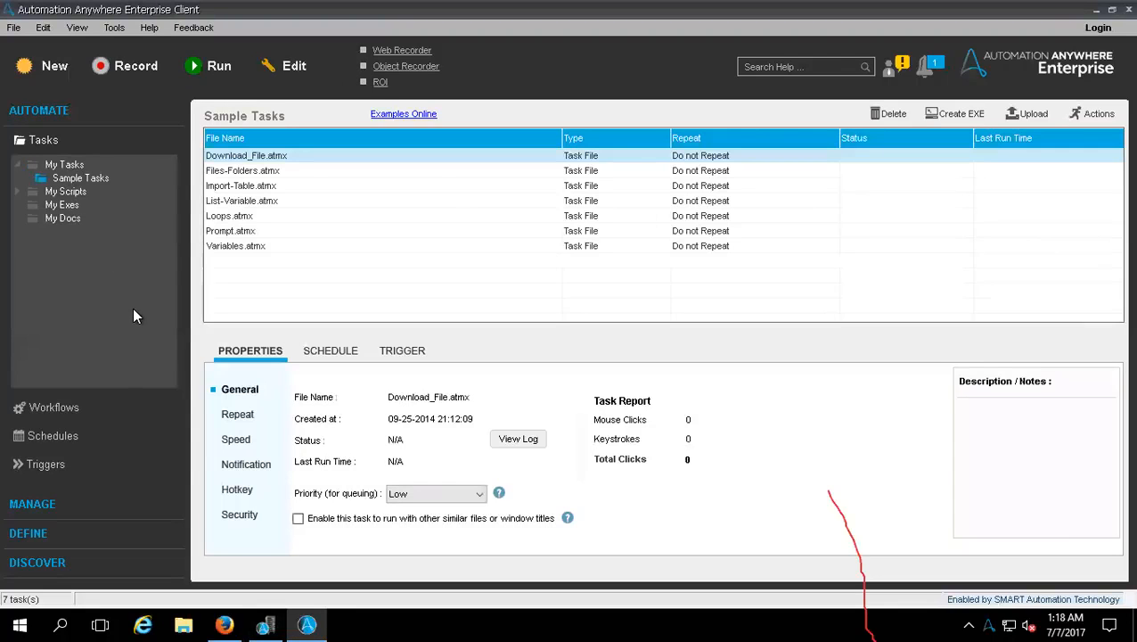
pyautogui.click(250, 221)
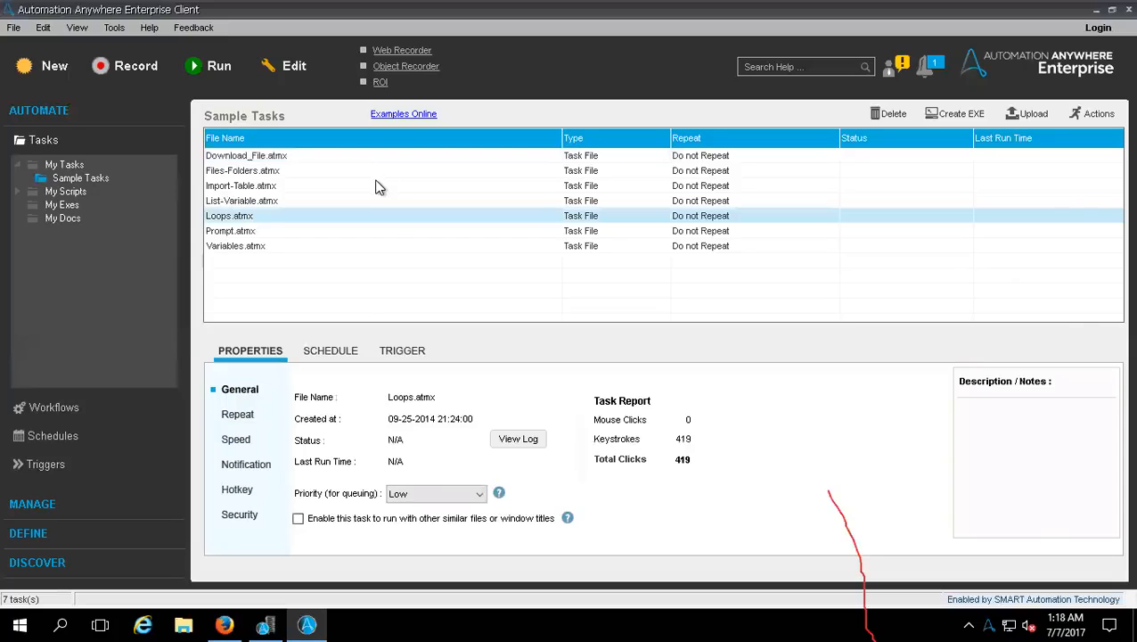
# Step: Create a new task in the Task Editor, show its commands by category and expand Keystrokes / Mouse
pyautogui.moveTo(494, 10)
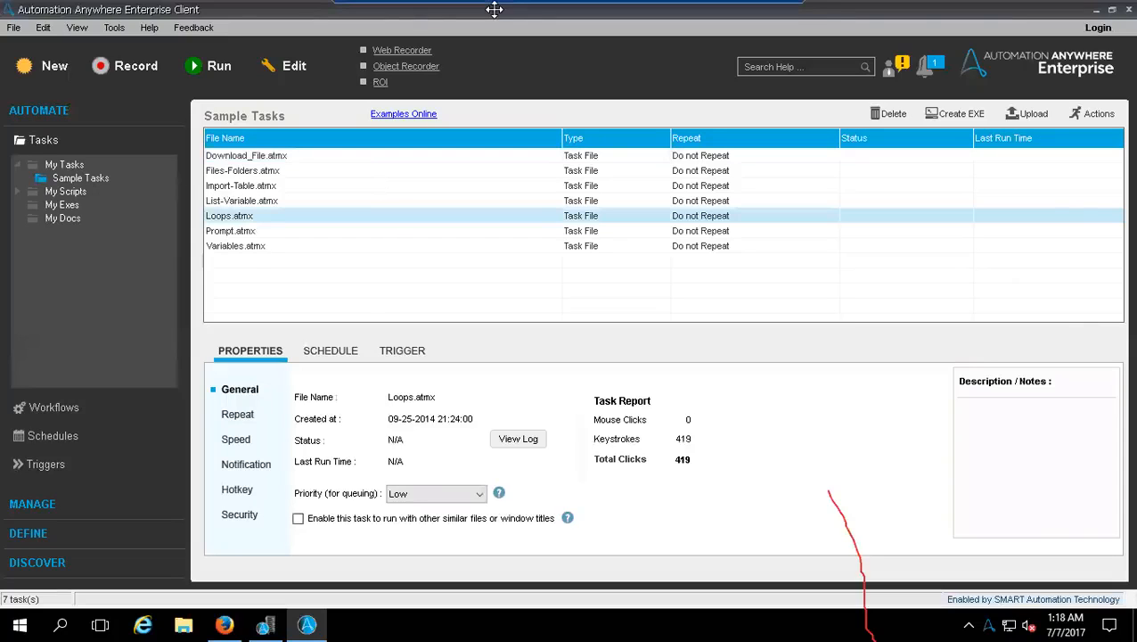
pyautogui.click(59, 70)
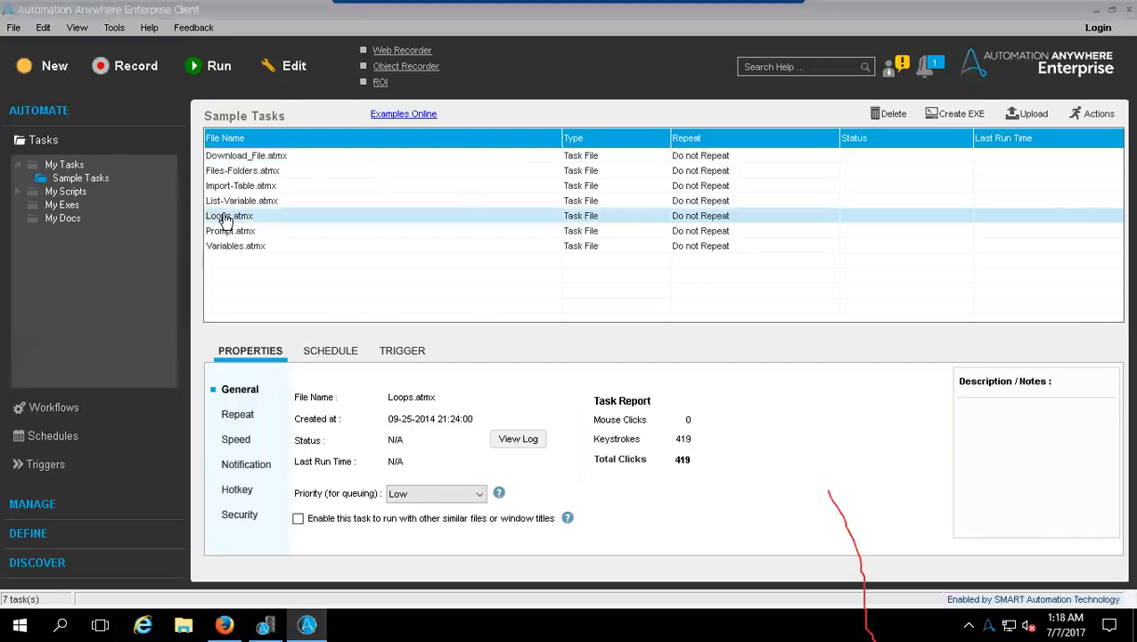
pyautogui.click(577, 385)
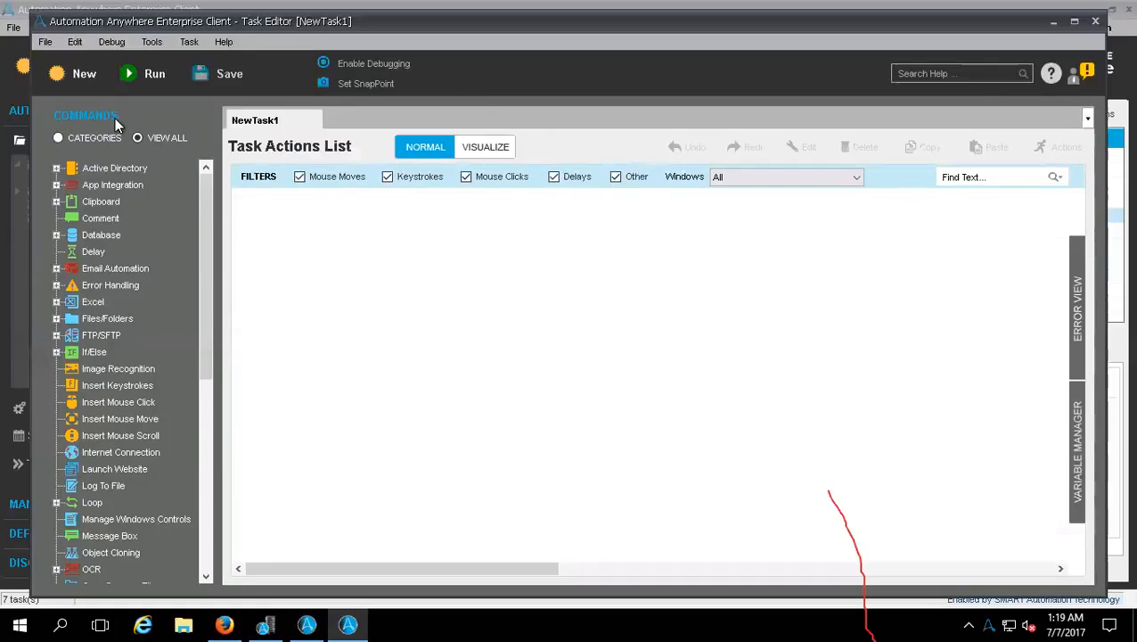
pyautogui.click(59, 138)
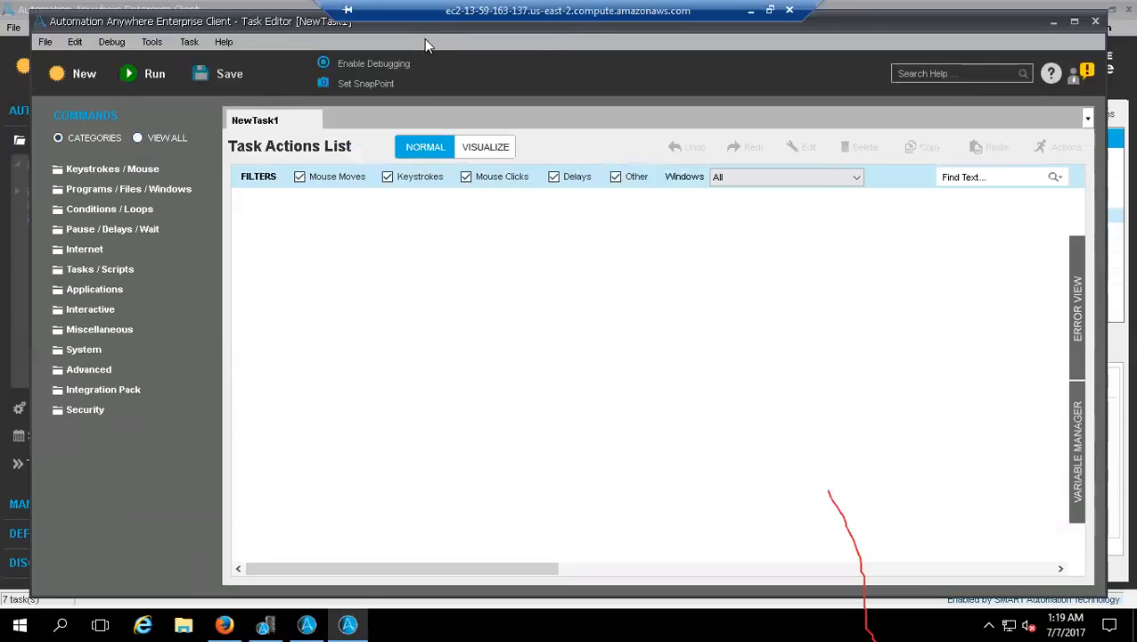
pyautogui.click(70, 169)
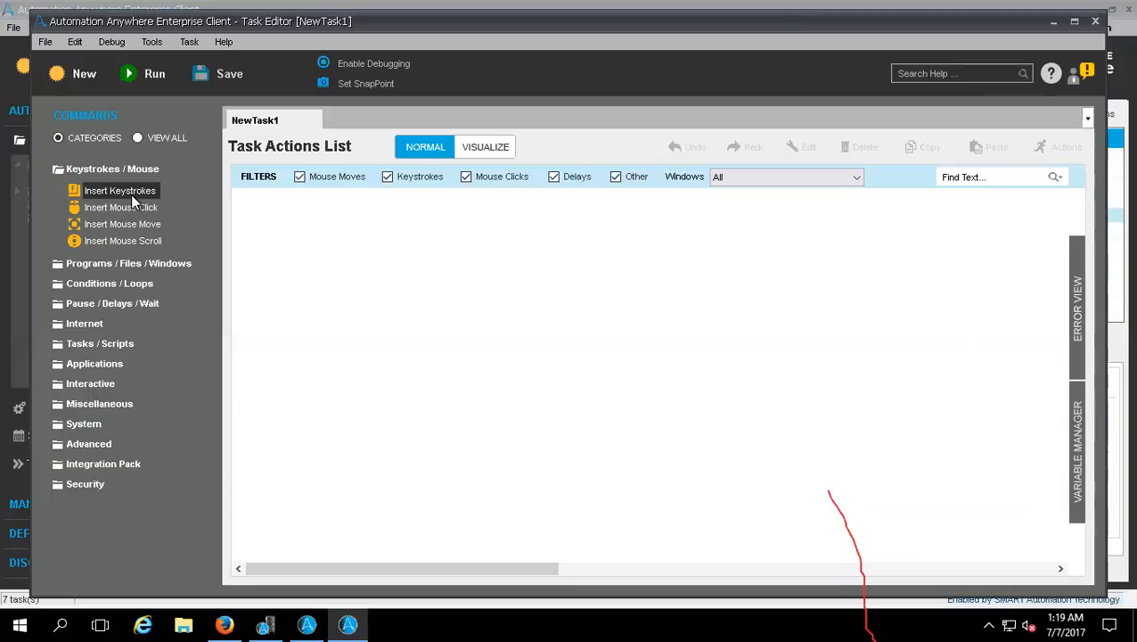
pyautogui.click(142, 623)
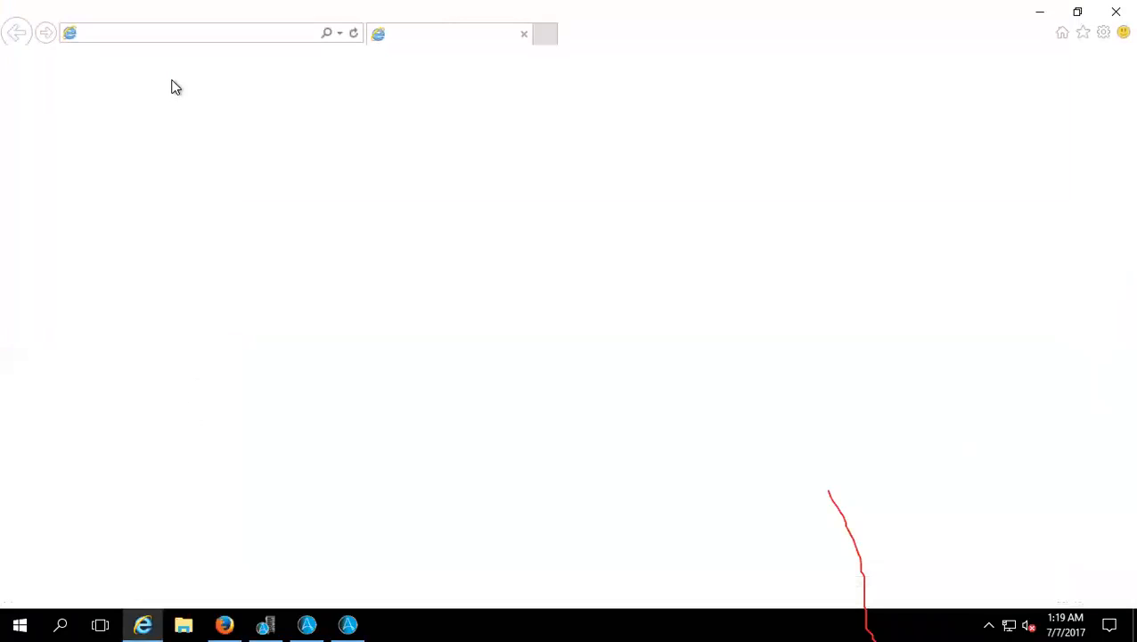
pyautogui.click(188, 34)
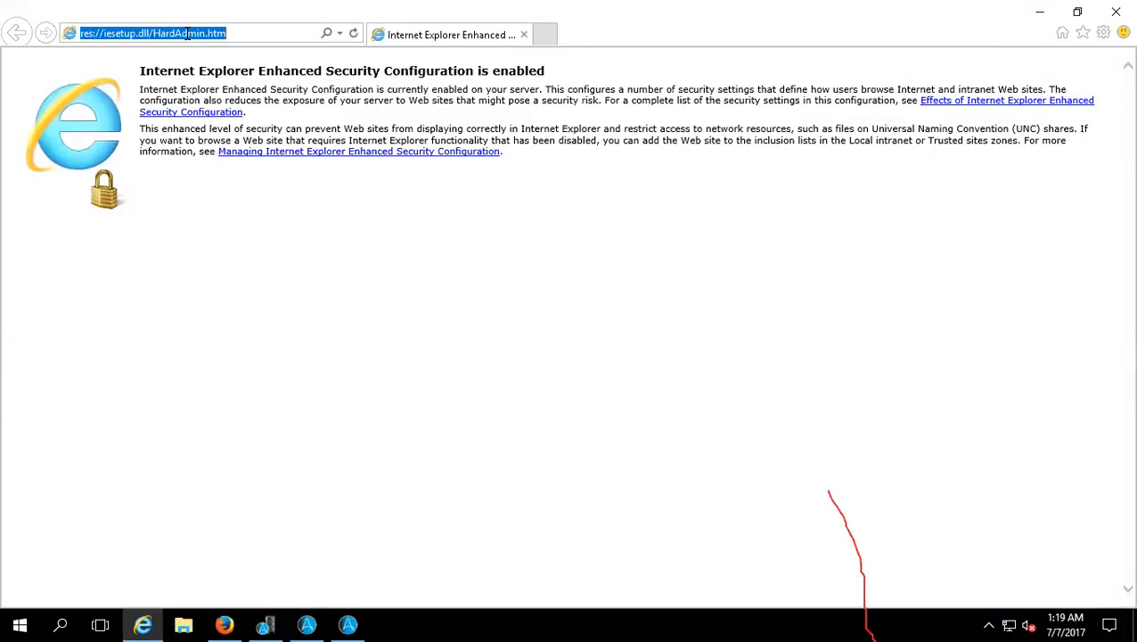
pyautogui.write('www.')
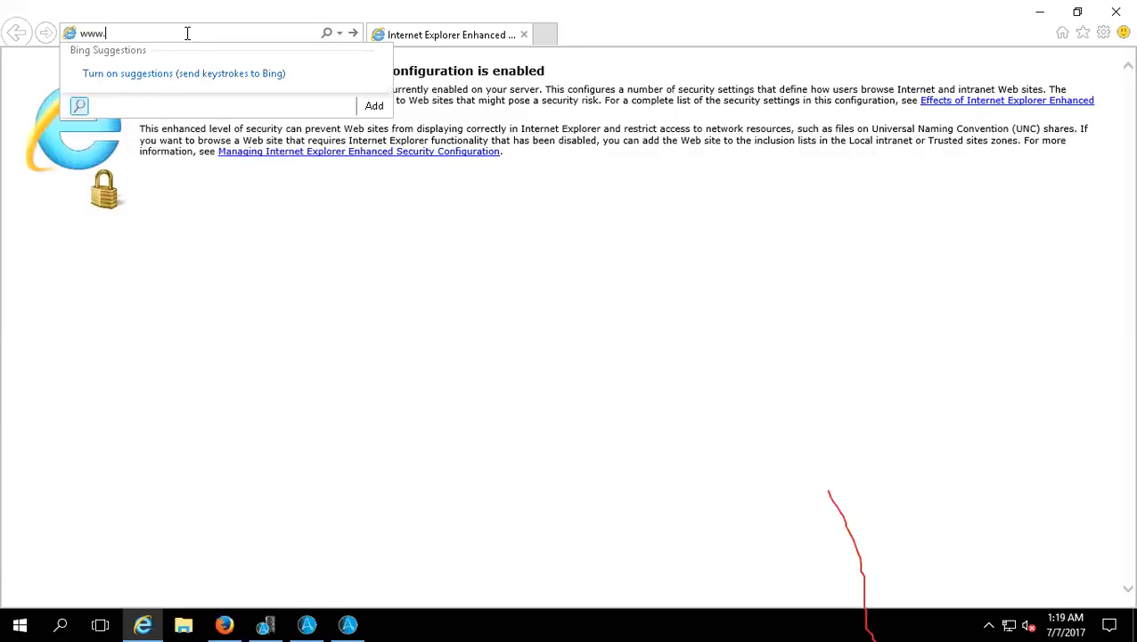
pyautogui.write('goog')
pyautogui.write('.com')
pyautogui.press('Left')
pyautogui.press('Left')
pyautogui.press('Left')
pyautogui.press('Left')
pyautogui.press('Left')
pyautogui.write('le')
pyautogui.press('Return')
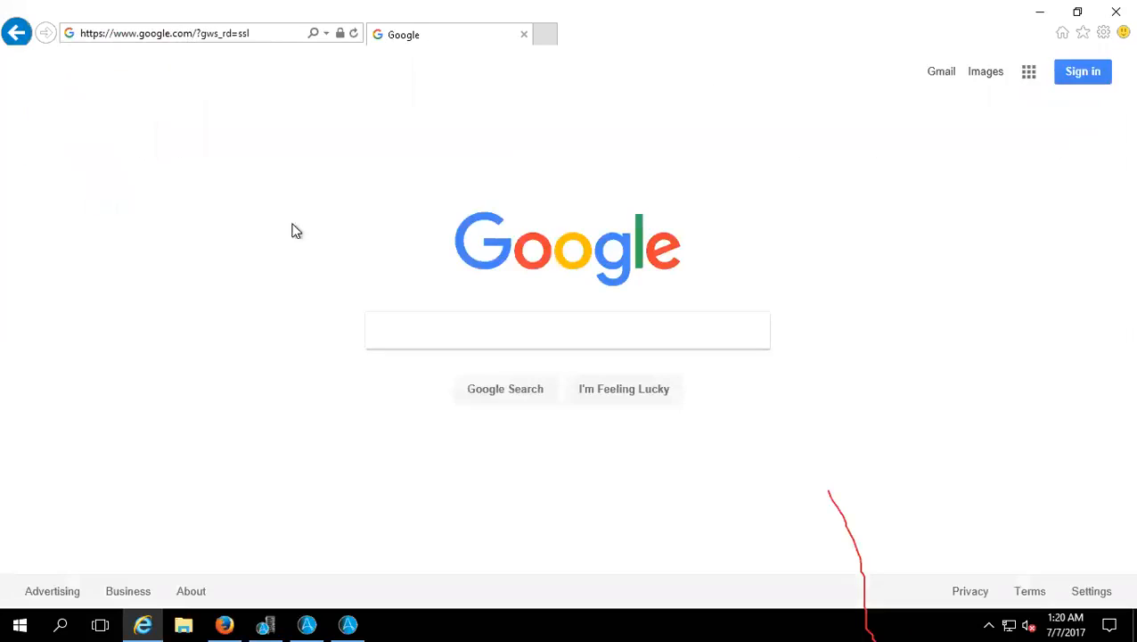
# Step: Switch back to the Task Editor and start an Insert Keystrokes command for the new task
pyautogui.click(348, 621)
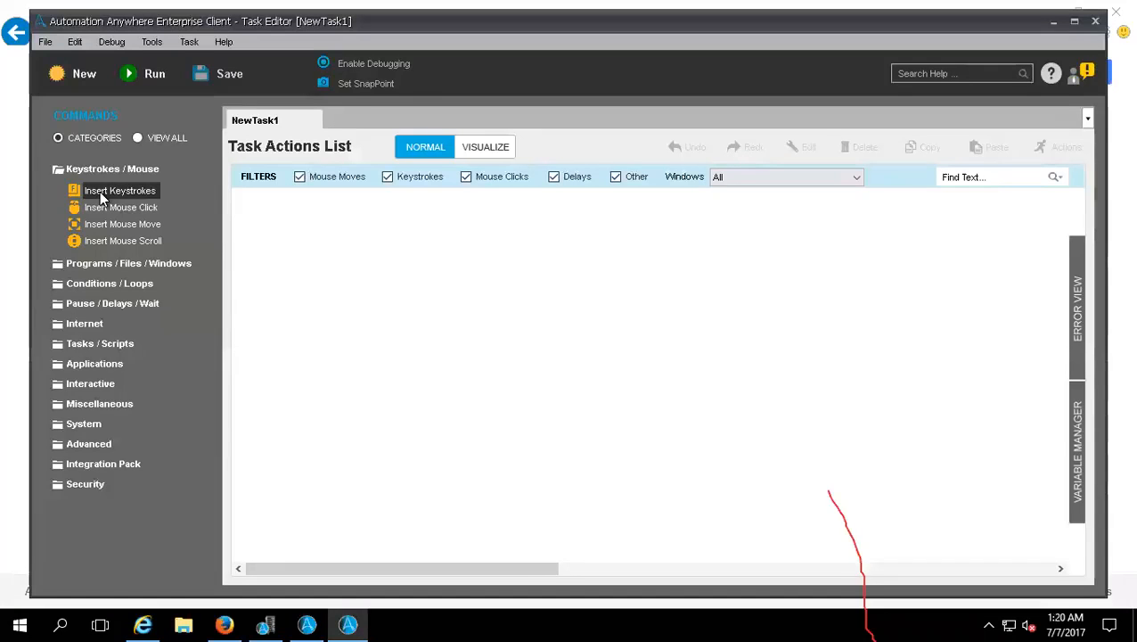
pyautogui.moveTo(99, 192); pyautogui.dragTo(179, 267)
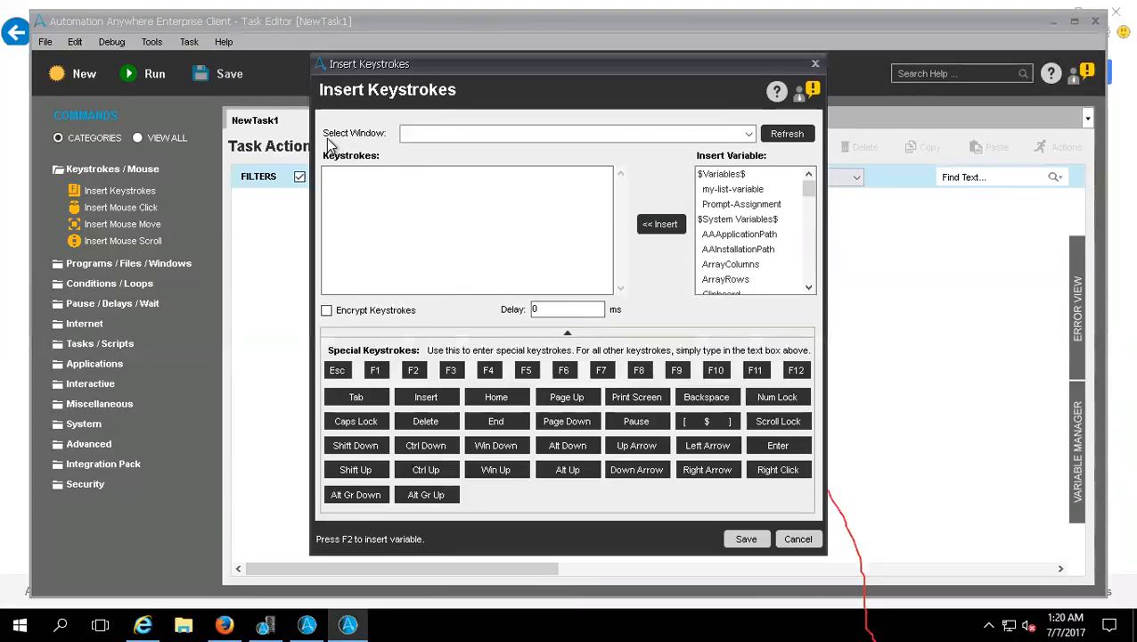
pyautogui.click(438, 132)
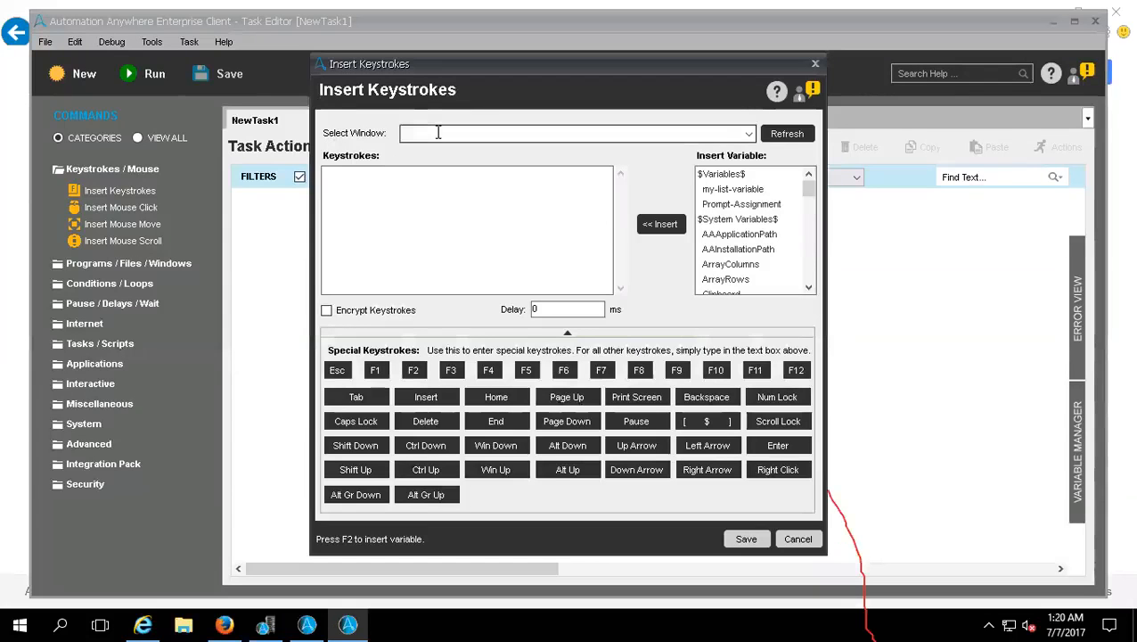
# Step: Compare the target windows offered for the Insert Keystrokes command with the open Internet Explorer and Firefox windows
pyautogui.click(749, 135)
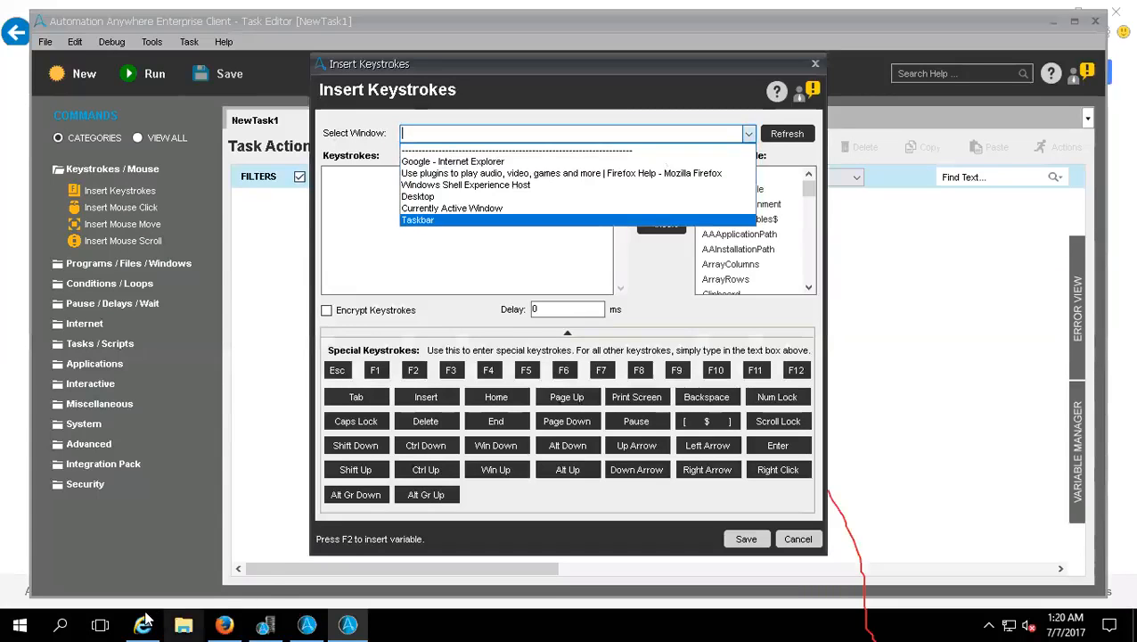
pyautogui.moveTo(145, 613)
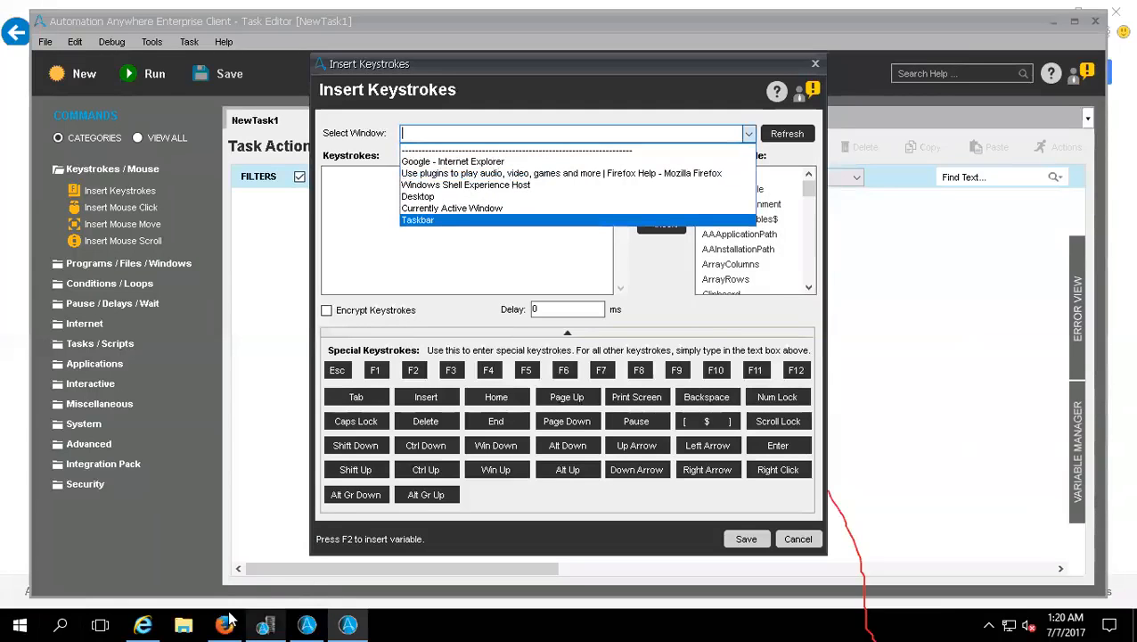
pyautogui.moveTo(226, 620)
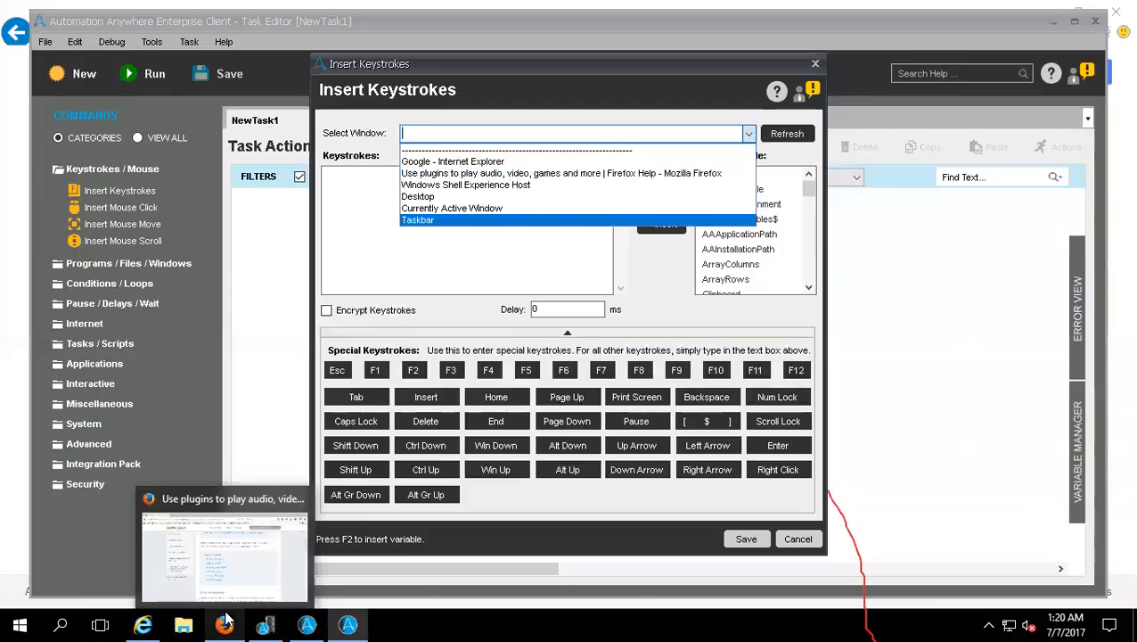
pyautogui.click(274, 539)
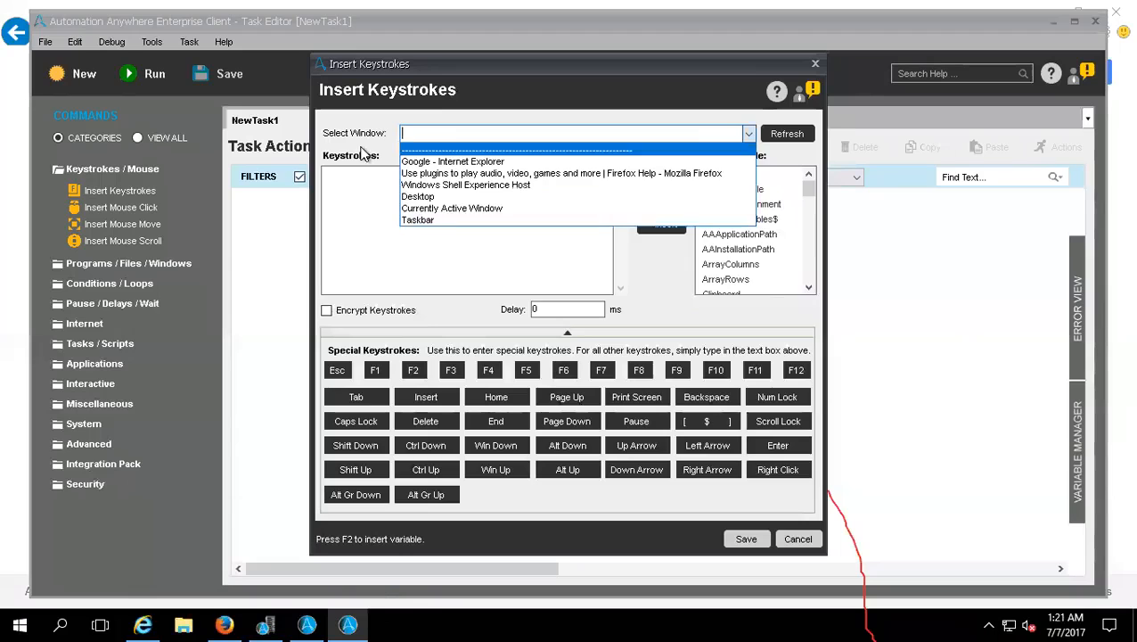
pyautogui.click(363, 153)
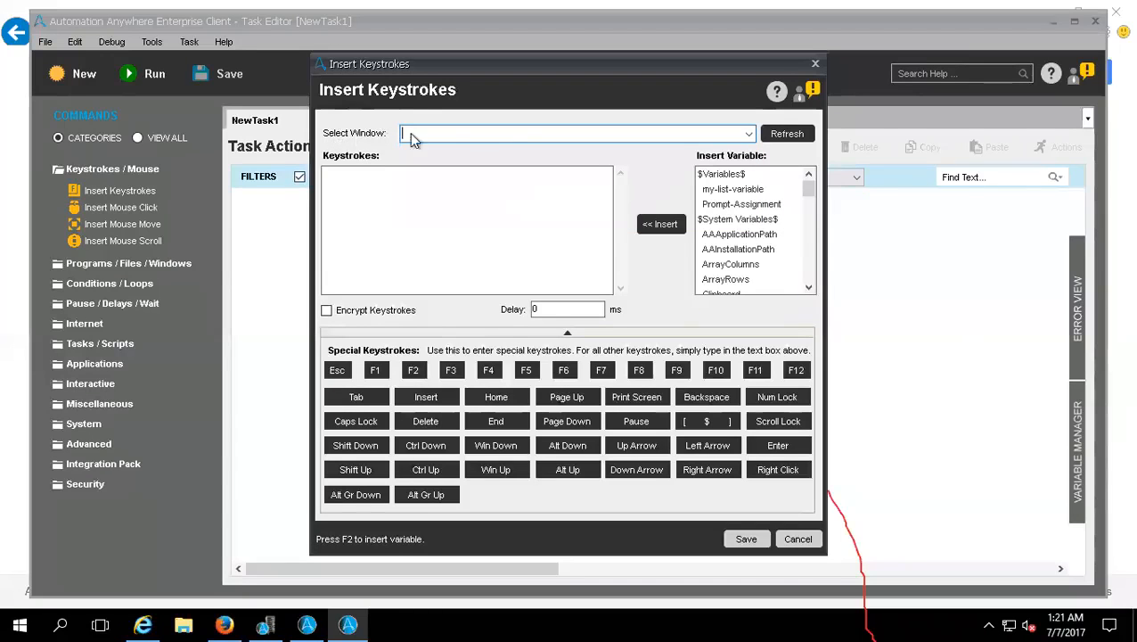
# Step: Target the Google - Internet Explorer window and enter the keystrokes wwww.SAP.COM followed by the special keystrokes Enter and Right Click
pyautogui.click(747, 136)
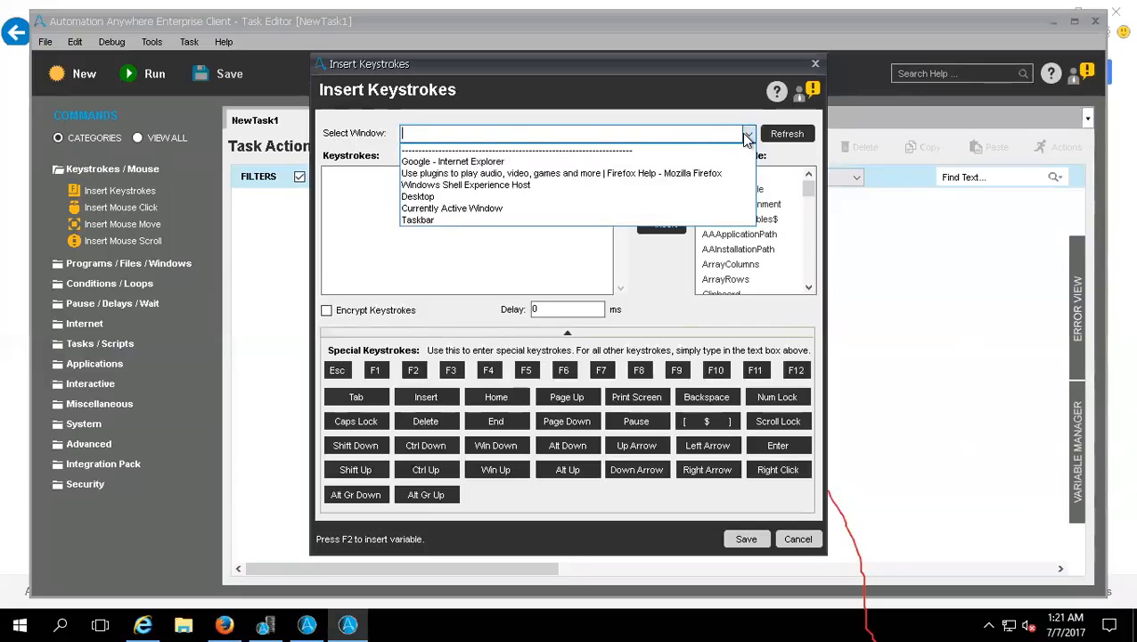
pyautogui.click(459, 162)
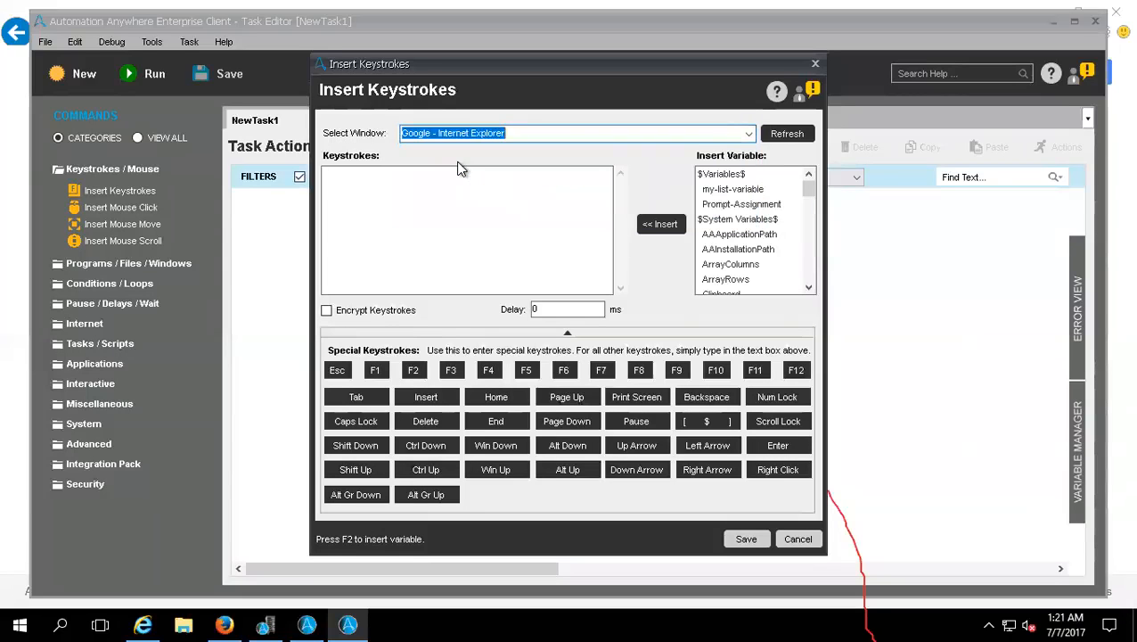
pyautogui.click(452, 190)
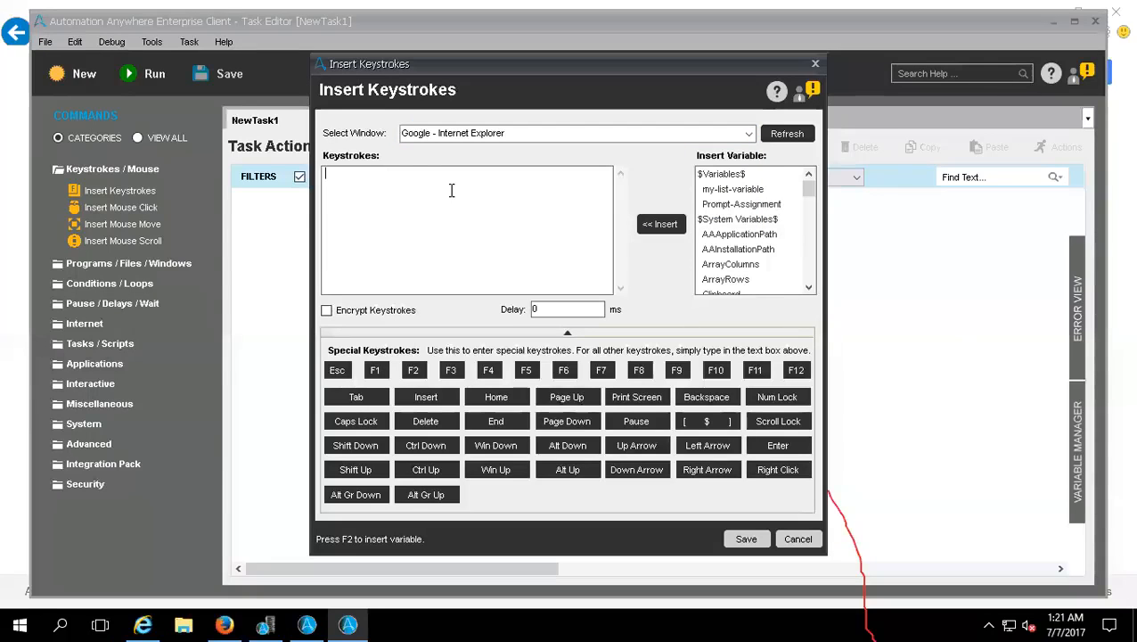
pyautogui.write('wwww.')
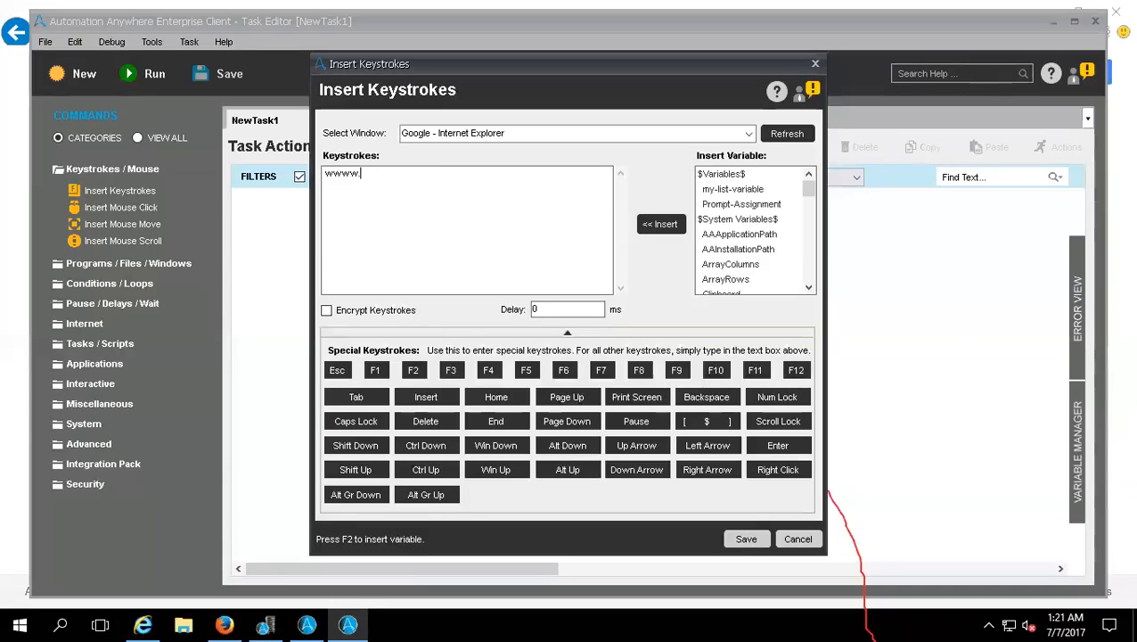
pyautogui.write('SAP.COM')
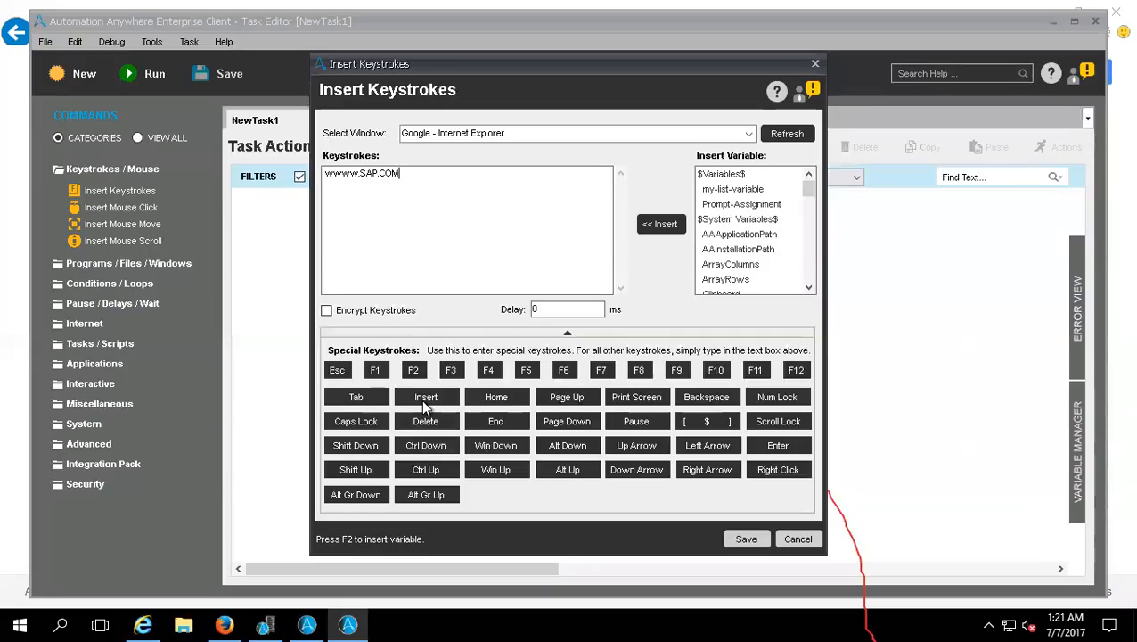
pyautogui.click(777, 447)
pyautogui.click(762, 470)
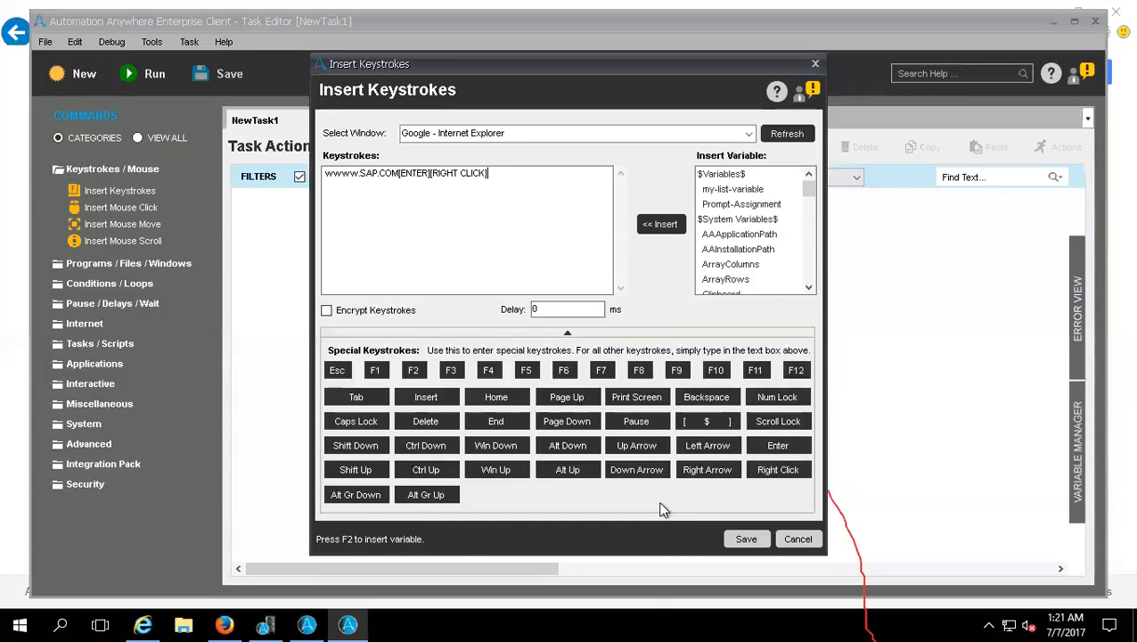
# Step: Try encrypting the keystrokes, turn encryption back off and save the Insert Keystrokes command to the task
pyautogui.click(326, 315)
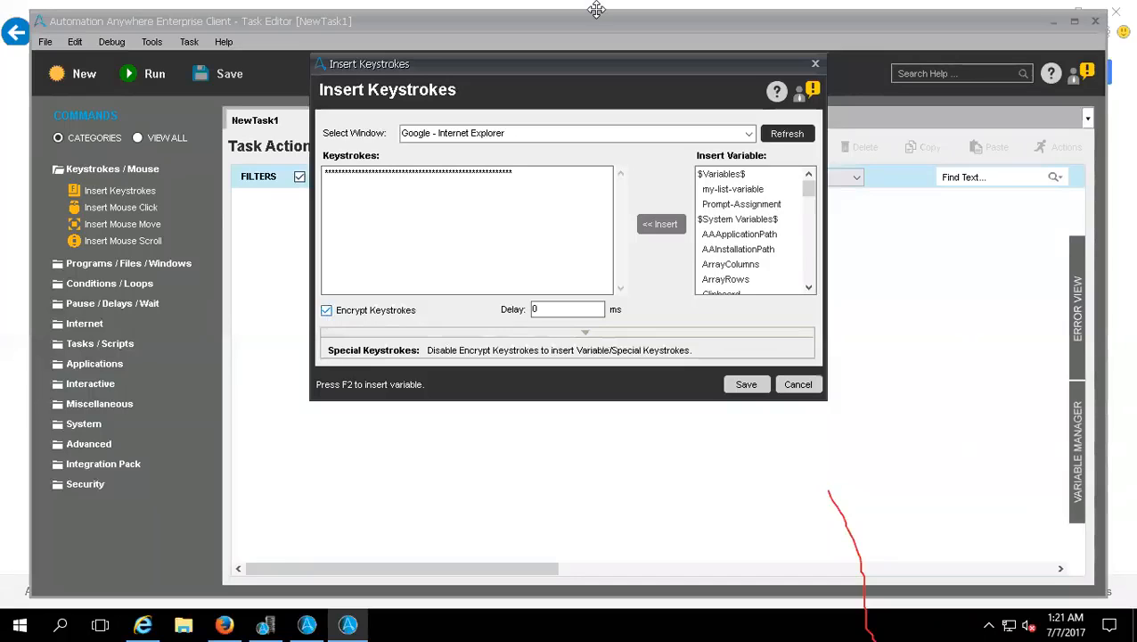
pyautogui.click(539, 328)
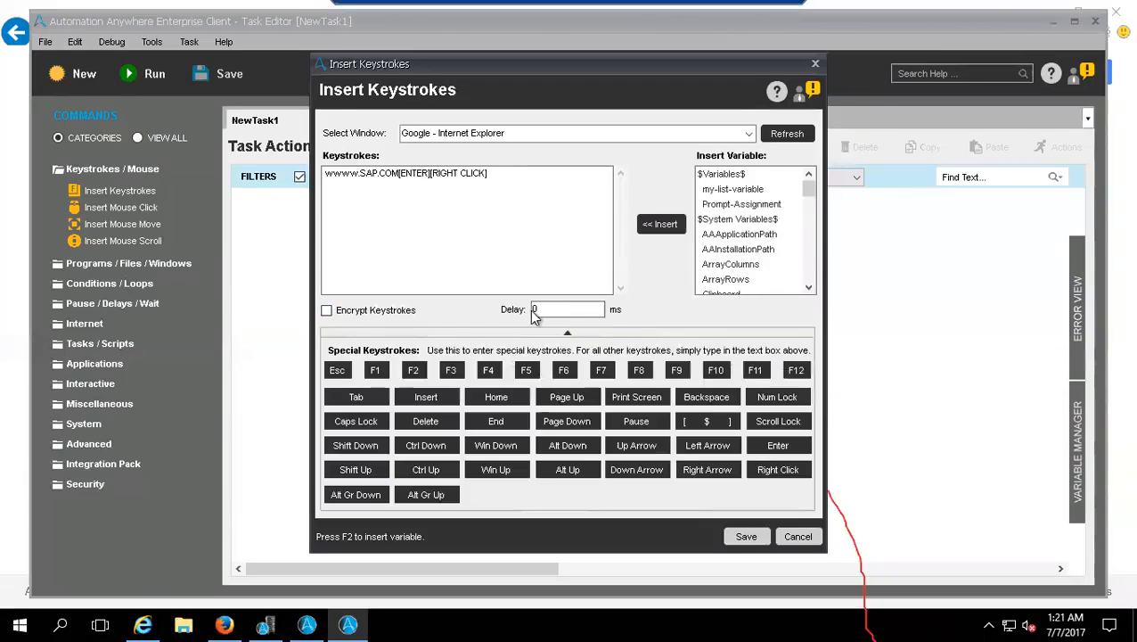
pyautogui.moveTo(542, 309); pyautogui.dragTo(486, 308)
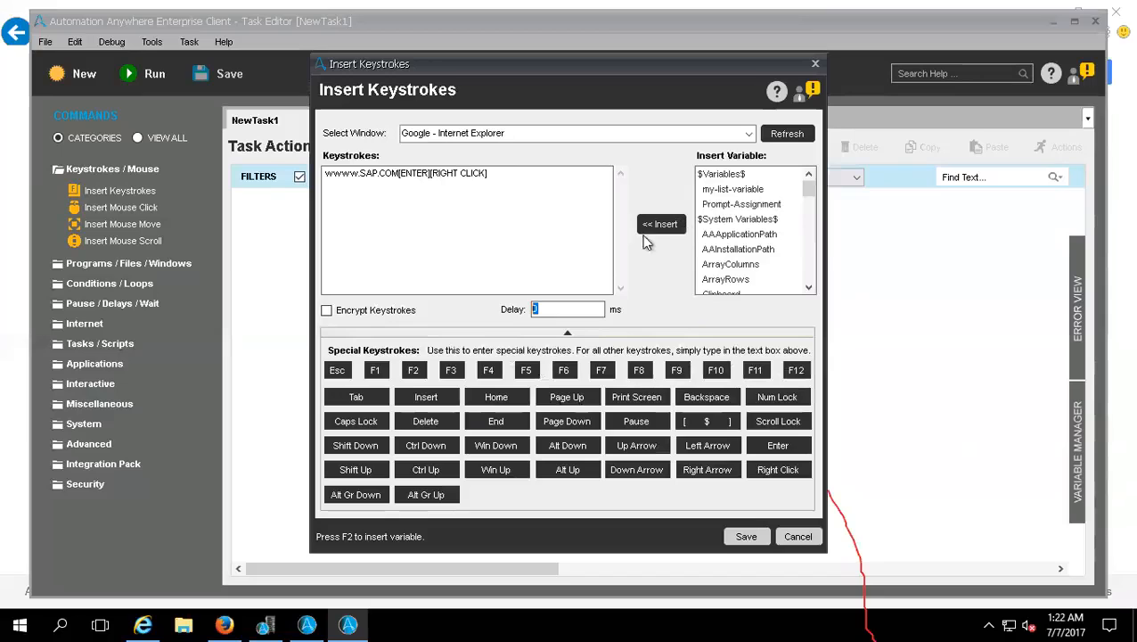
pyautogui.moveTo(398, 174); pyautogui.dragTo(316, 171)
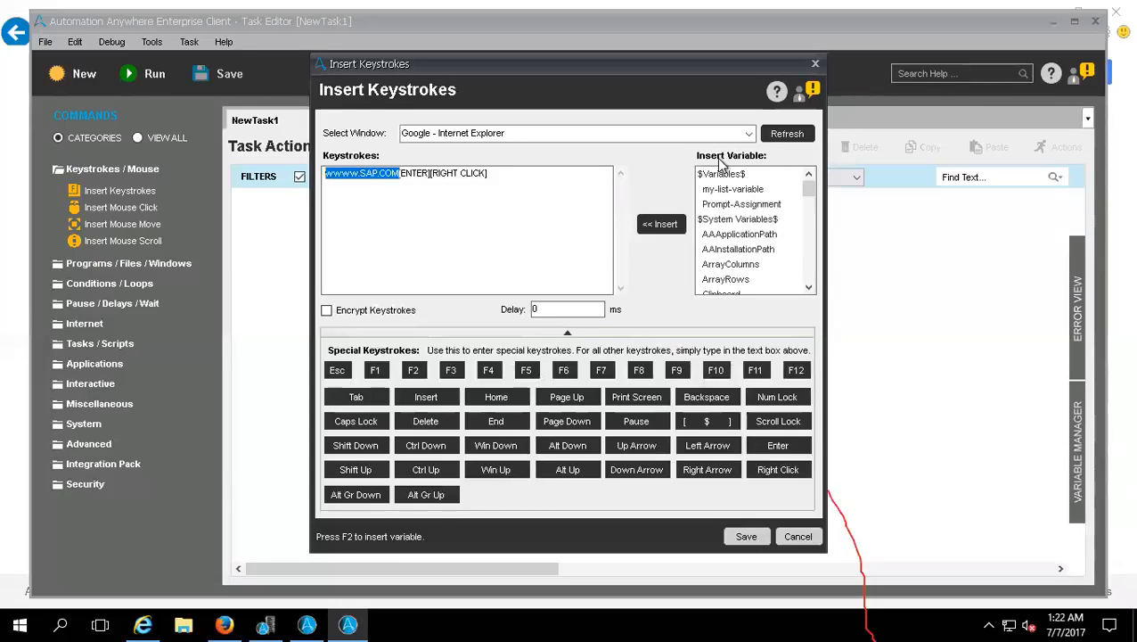
pyautogui.click(746, 537)
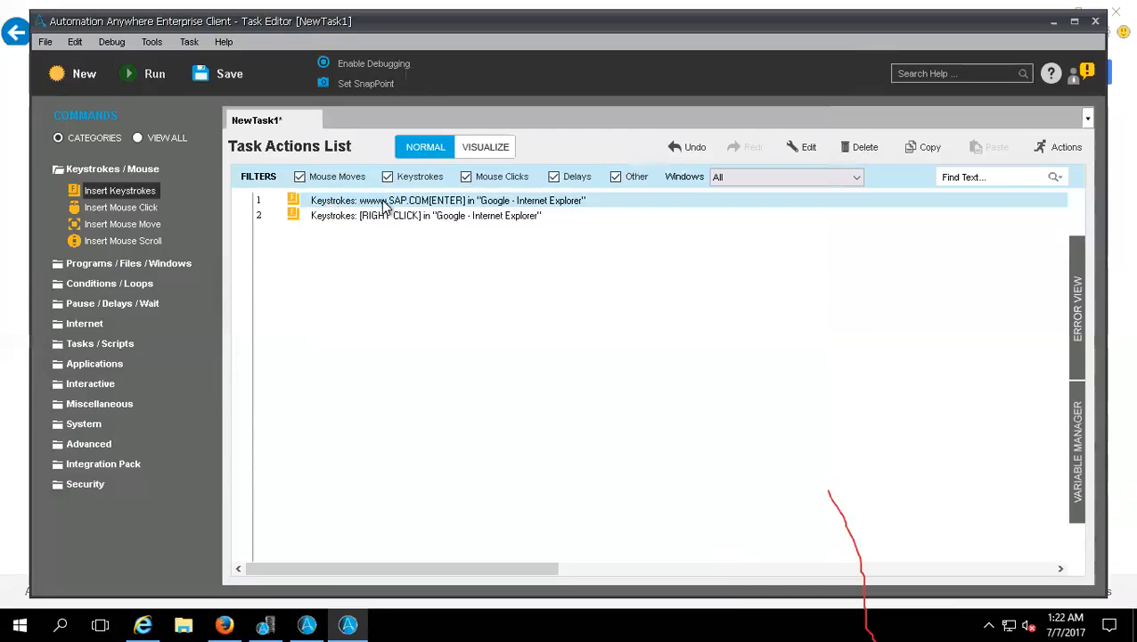
pyautogui.click(339, 217)
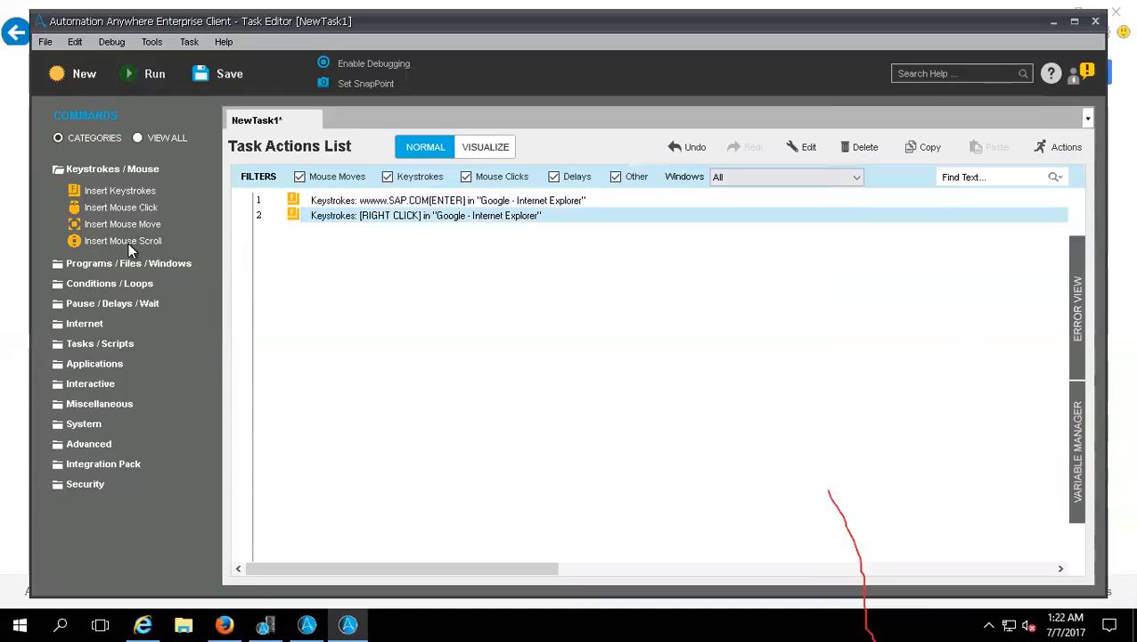
# Step: Add an Insert Mouse Click command and capture a click position in the Firefox Help window
pyautogui.click(133, 208)
pyautogui.moveTo(83, 208); pyautogui.dragTo(597, 342)
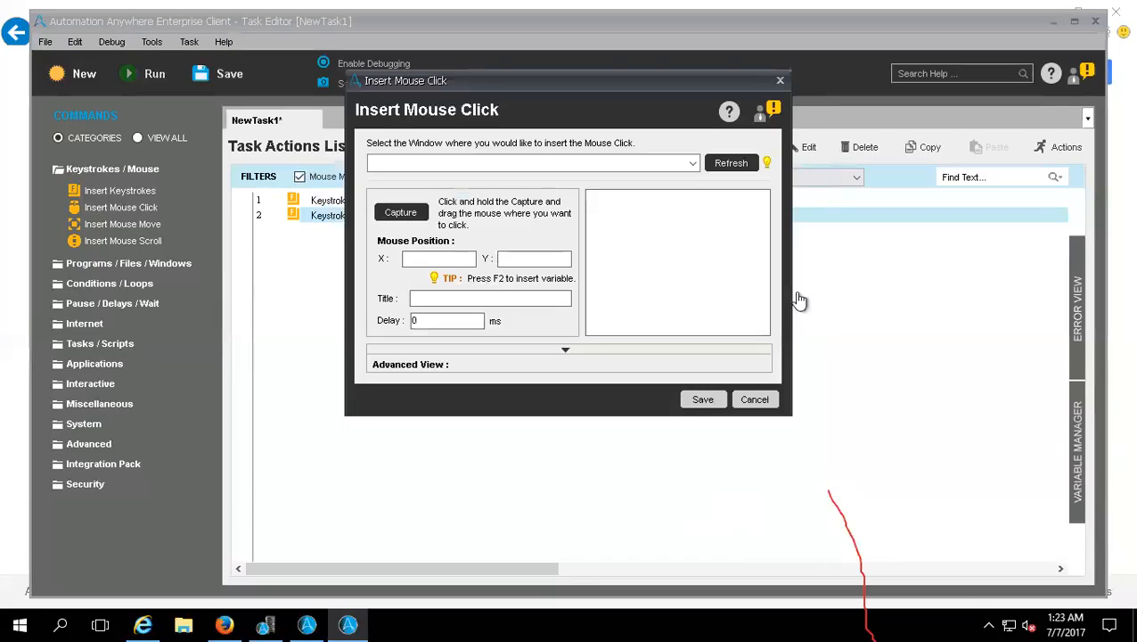
pyautogui.click(693, 164)
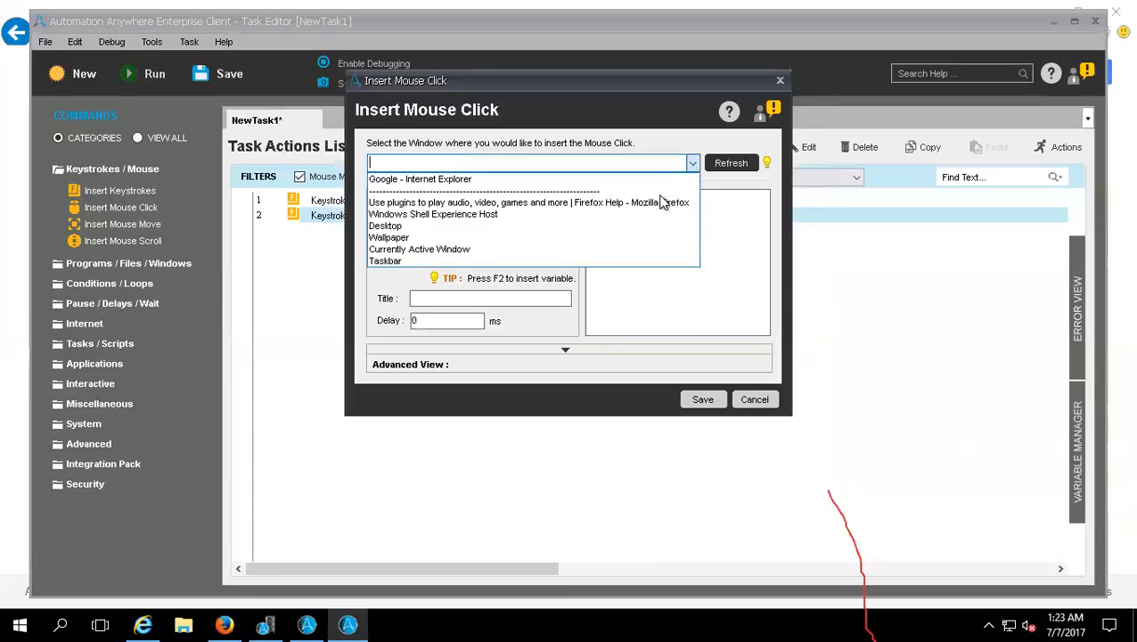
pyautogui.click(648, 204)
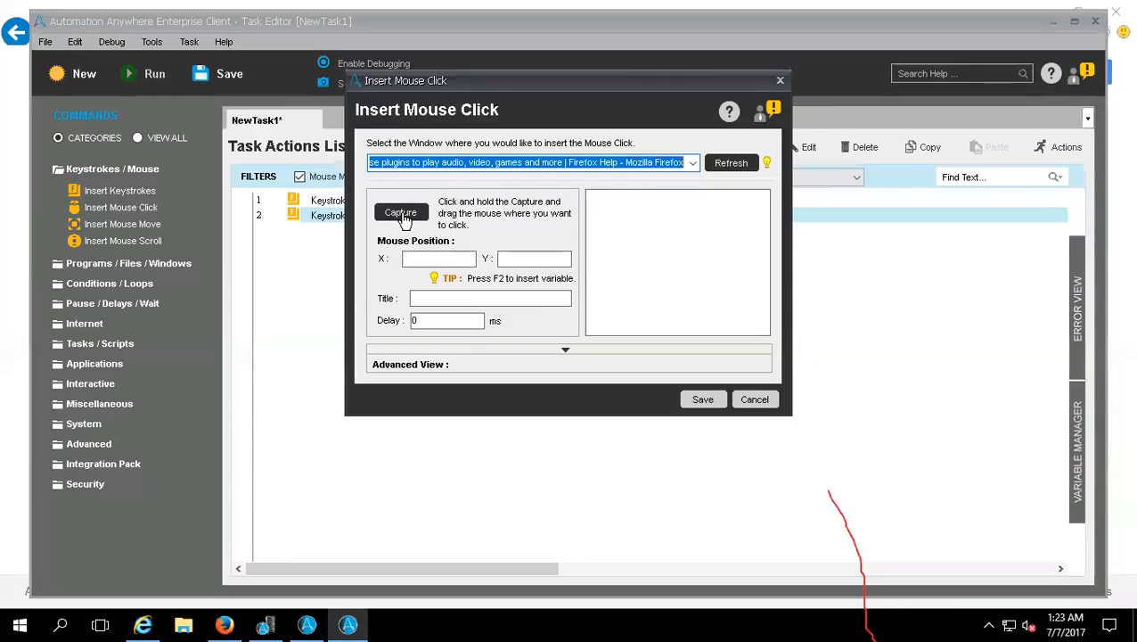
pyautogui.moveTo(403, 218); pyautogui.dragTo(405, 219)
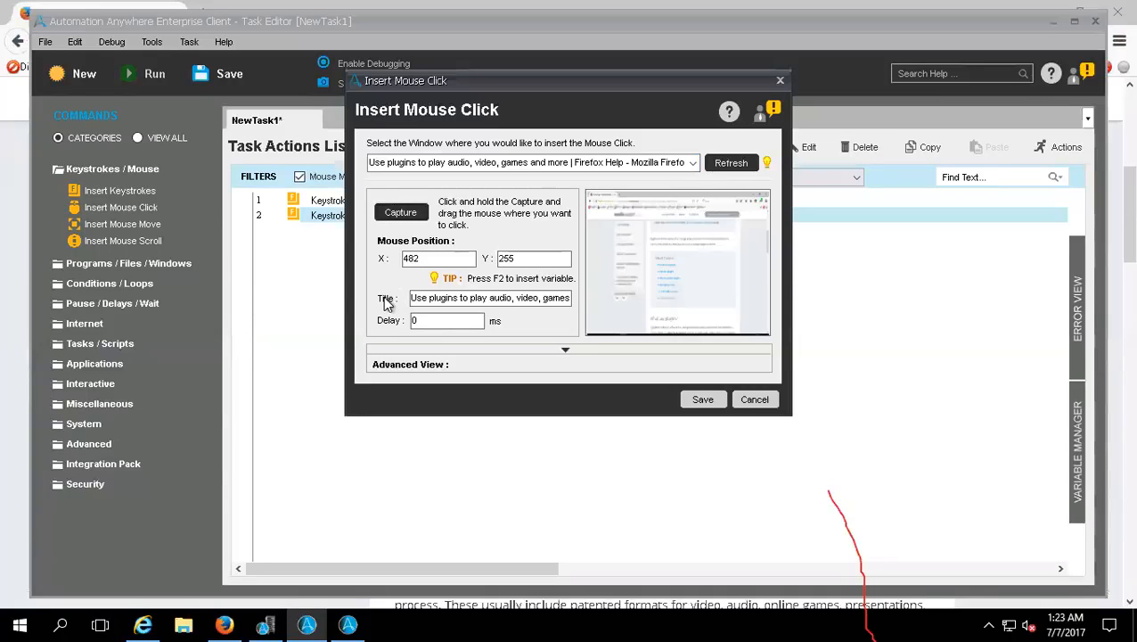
pyautogui.moveTo(439, 321); pyautogui.dragTo(389, 321)
# Step: Retarget the mouse click to the Google - Internet Explorer window, capture position X 473, Y 252 and save it
pyautogui.click(735, 165)
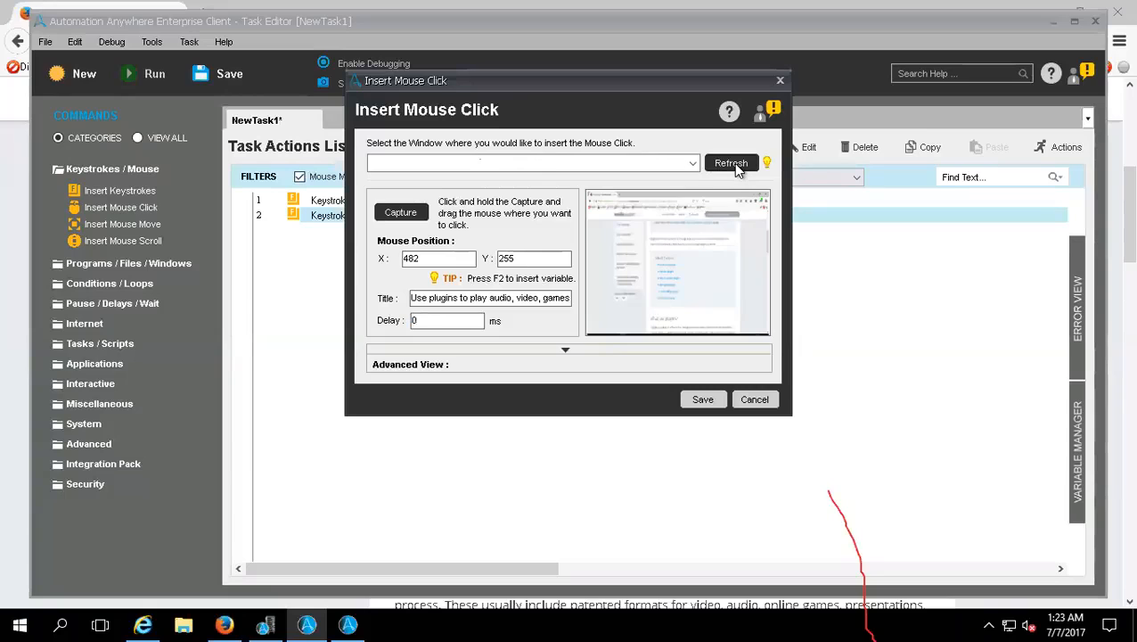
pyautogui.click(693, 165)
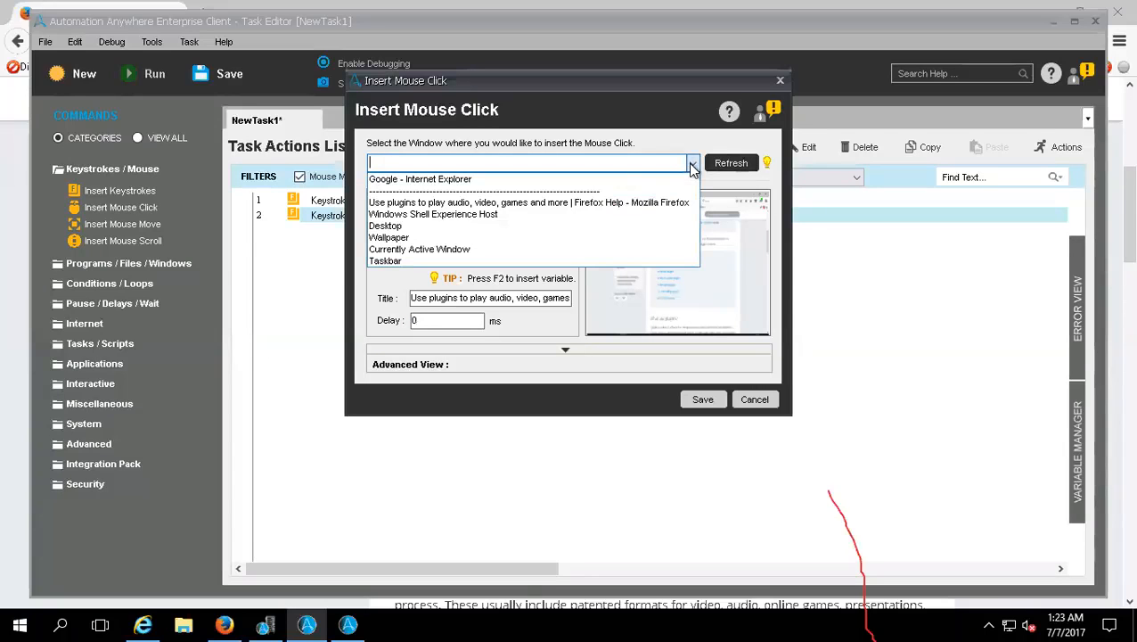
pyautogui.click(441, 178)
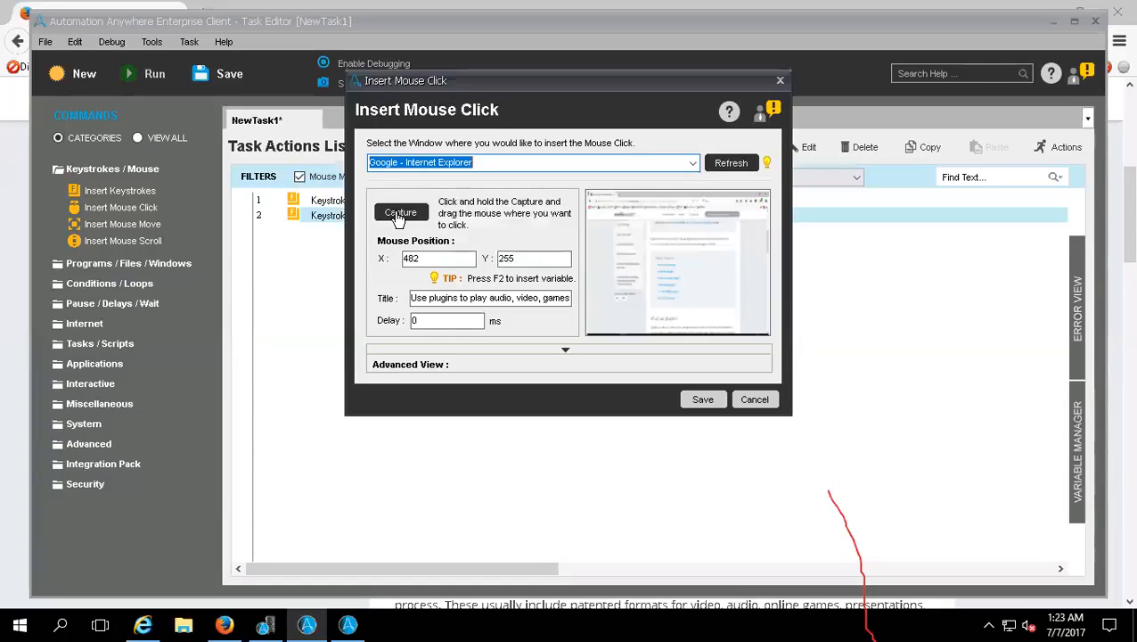
pyautogui.moveTo(398, 220); pyautogui.dragTo(495, 395)
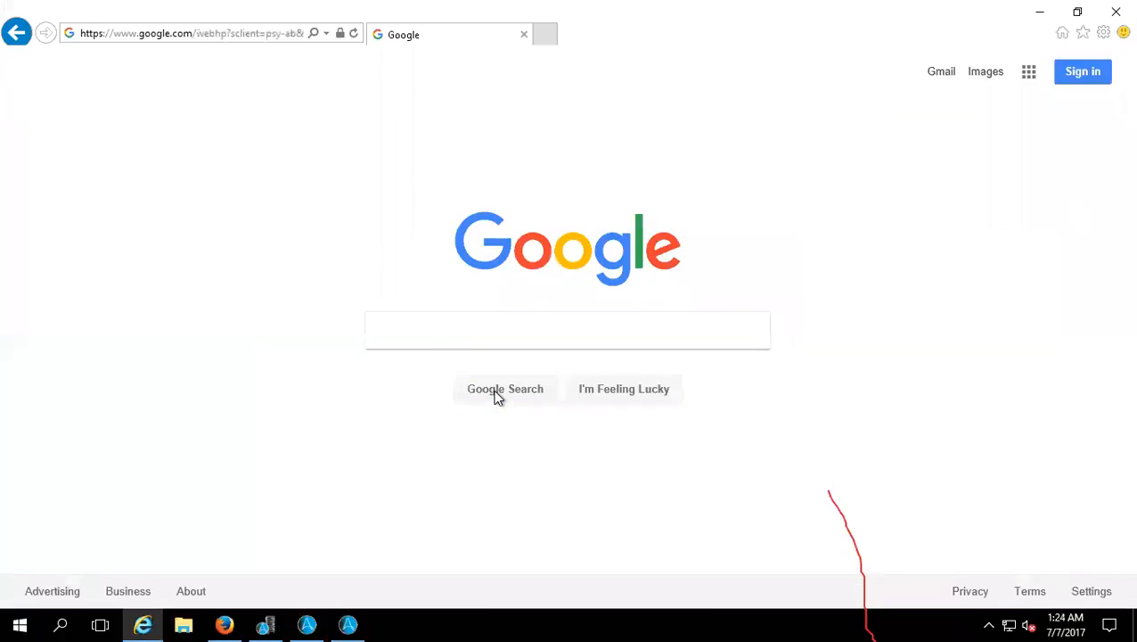
pyautogui.click(307, 624)
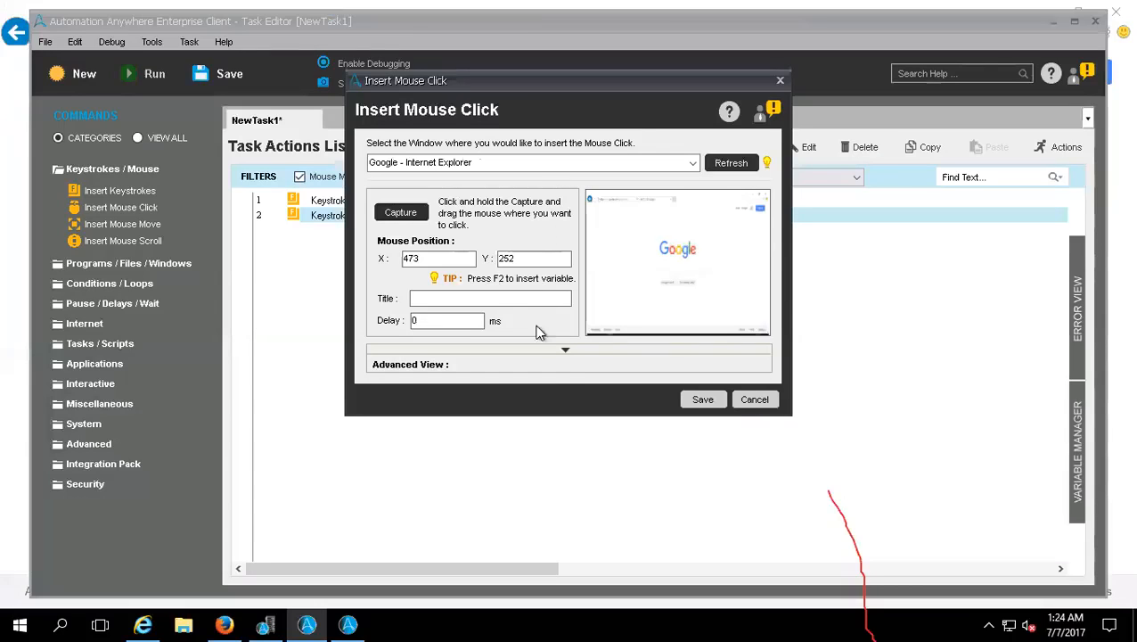
pyautogui.click(701, 401)
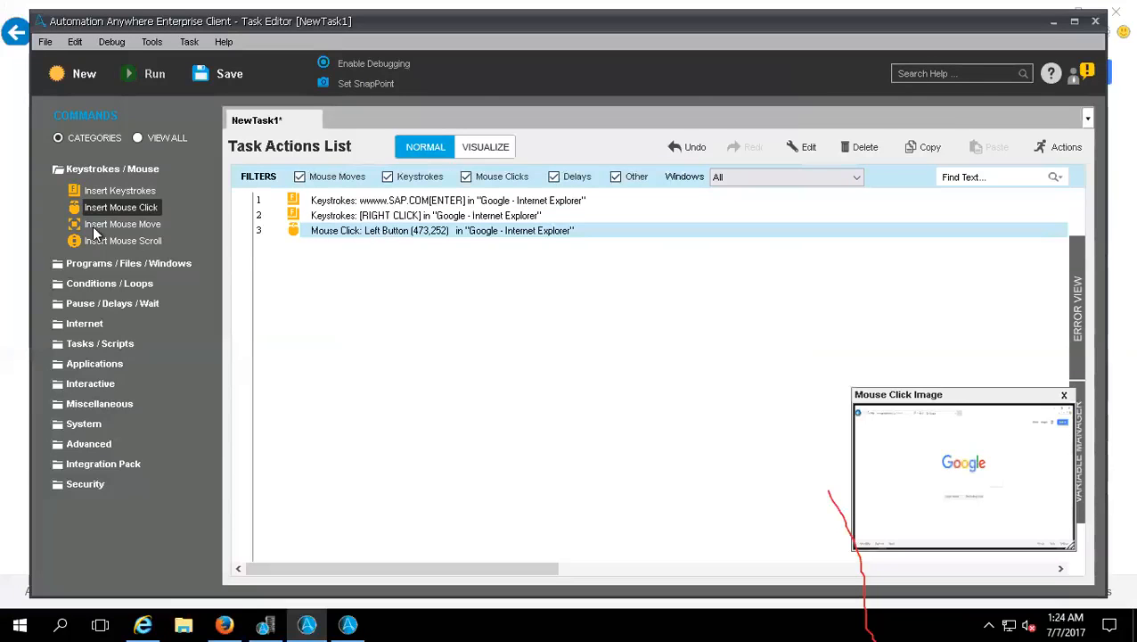
# Step: Add an Insert Mouse Move command captured from position (459,359) to (722,357)
pyautogui.moveTo(78, 230); pyautogui.dragTo(376, 273)
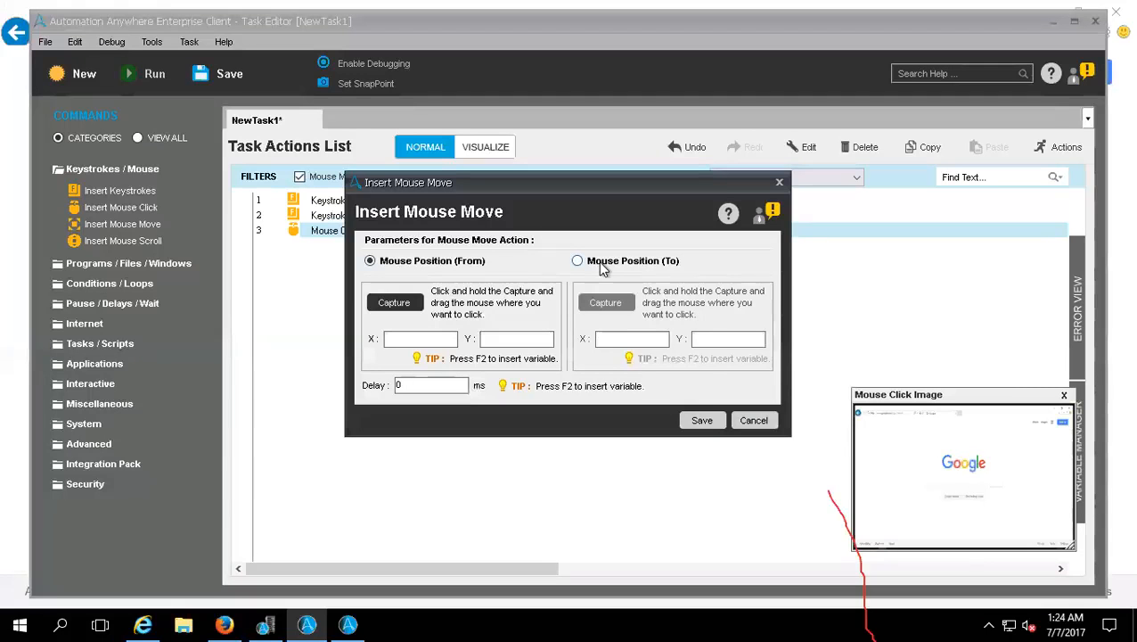
pyautogui.moveTo(391, 303); pyautogui.dragTo(409, 319)
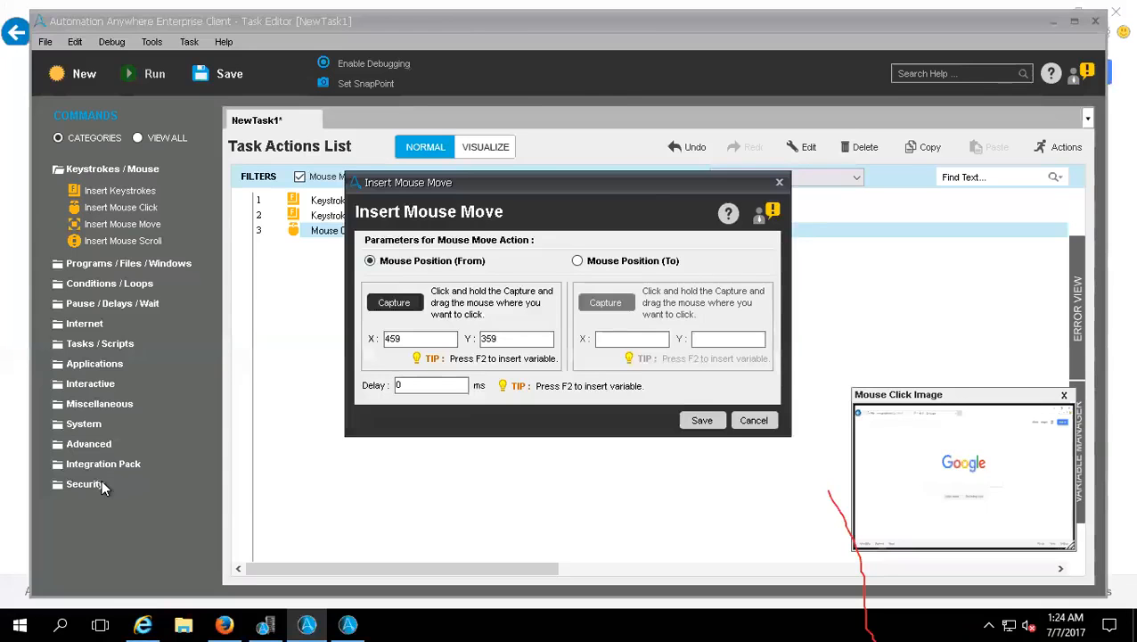
pyautogui.click(579, 260)
pyautogui.moveTo(605, 303); pyautogui.dragTo(602, 300)
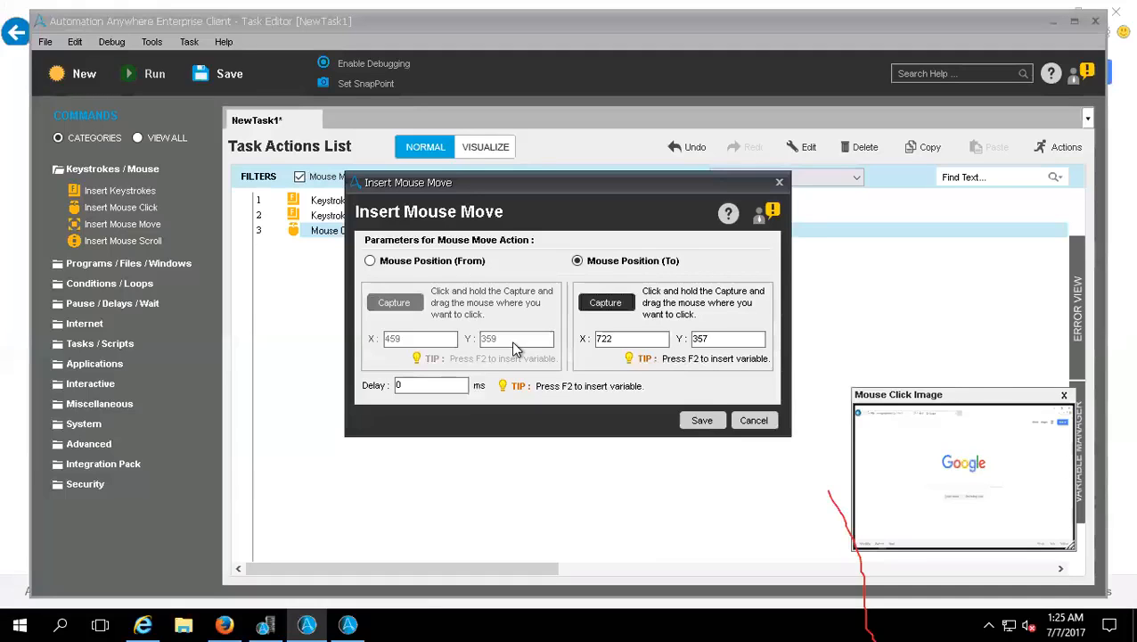
pyautogui.click(684, 419)
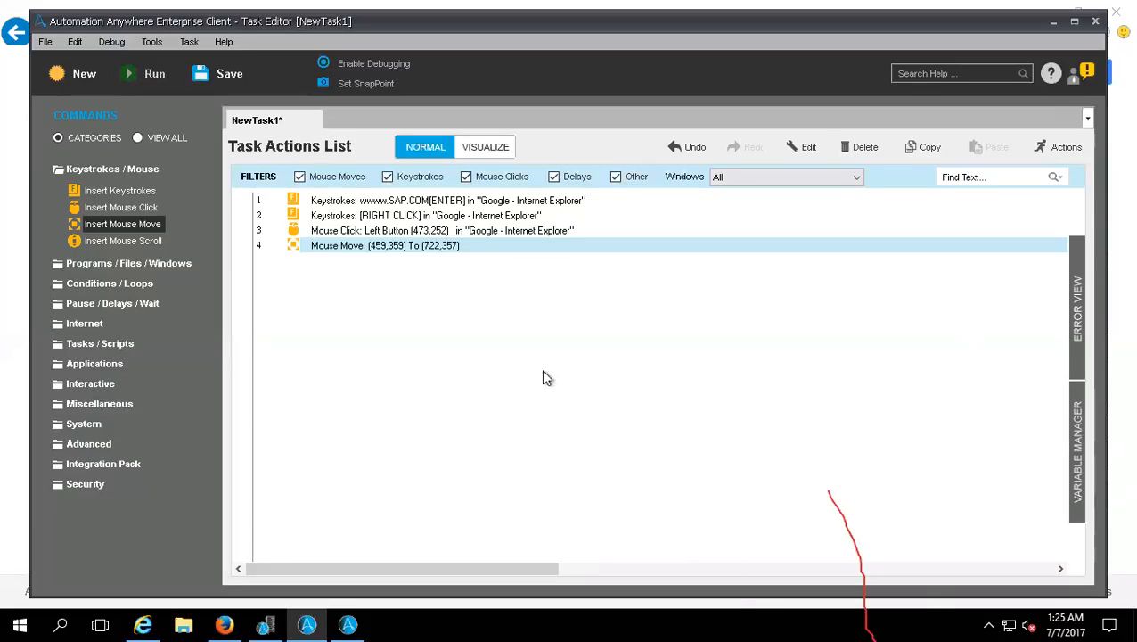
# Step: Try to save an Insert Mouse Scroll command set to Down without an iteration value, and abandon it
pyautogui.moveTo(76, 245); pyautogui.dragTo(341, 293)
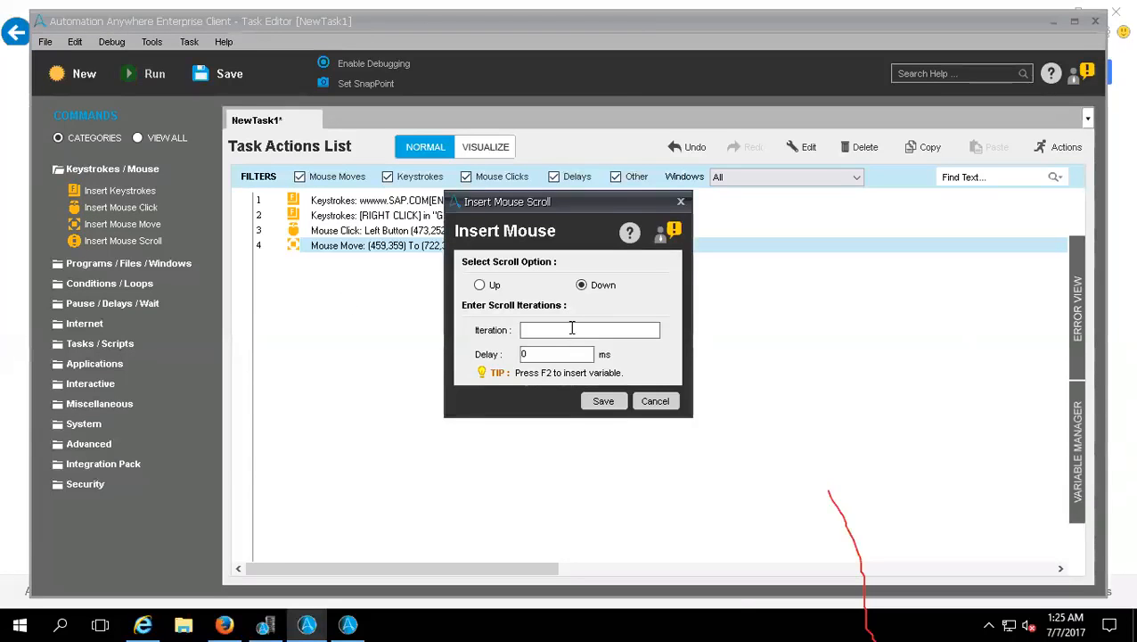
pyautogui.click(479, 287)
pyautogui.click(581, 287)
pyautogui.click(603, 401)
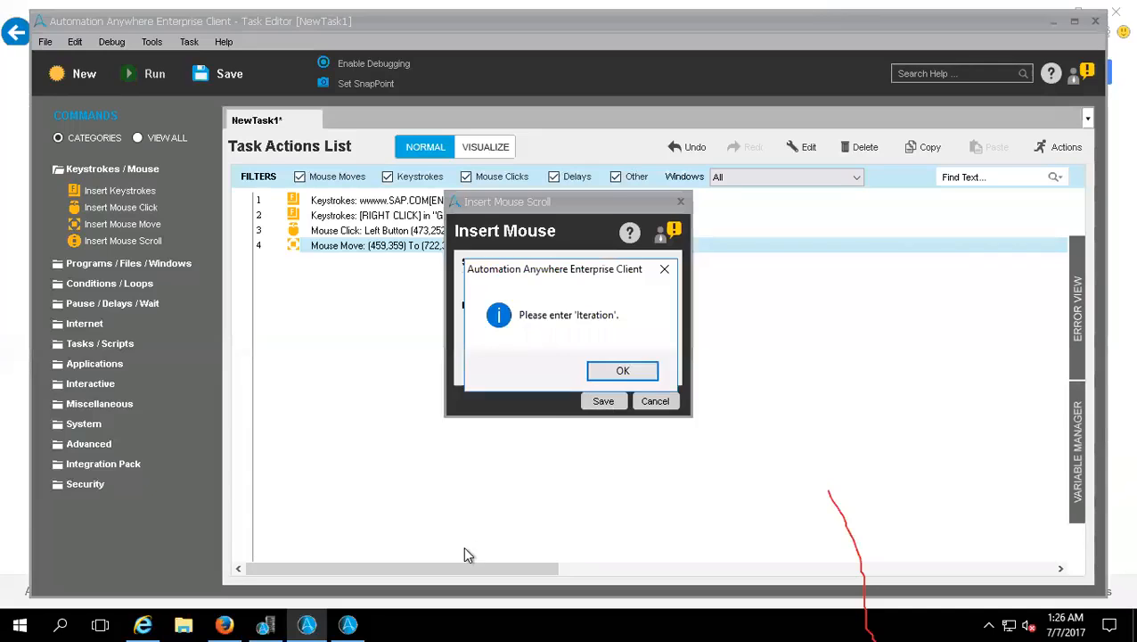
pyautogui.click(622, 372)
pyautogui.click(653, 401)
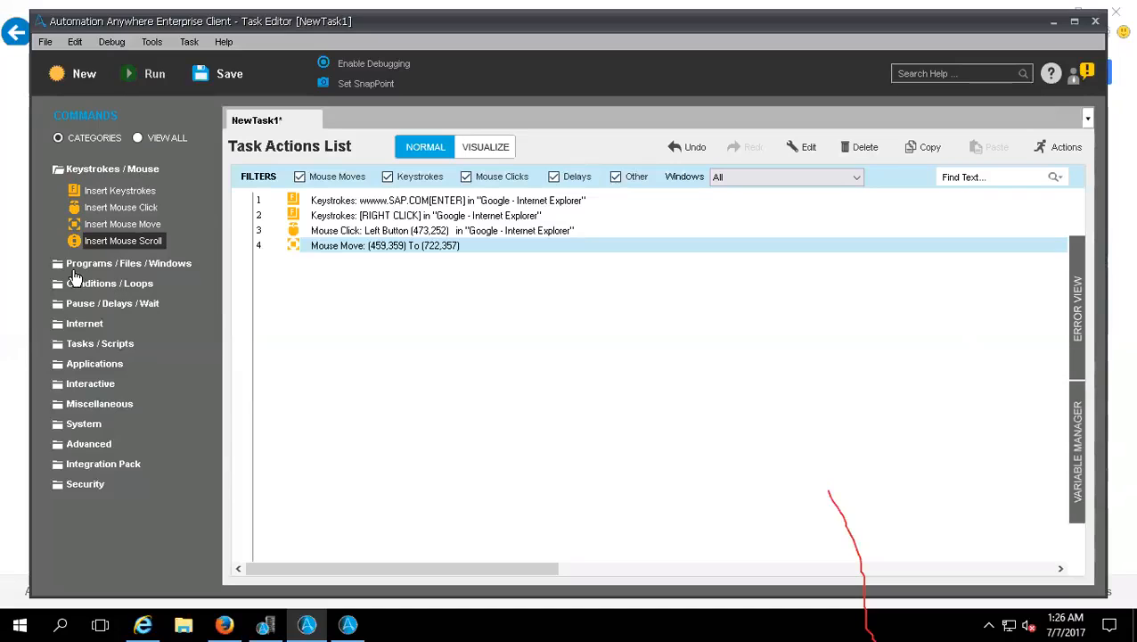
# Step: Expand the Programs / Files / Windows commands and examine the Open Program/File parameters without adding the command
pyautogui.click(59, 169)
pyautogui.click(62, 191)
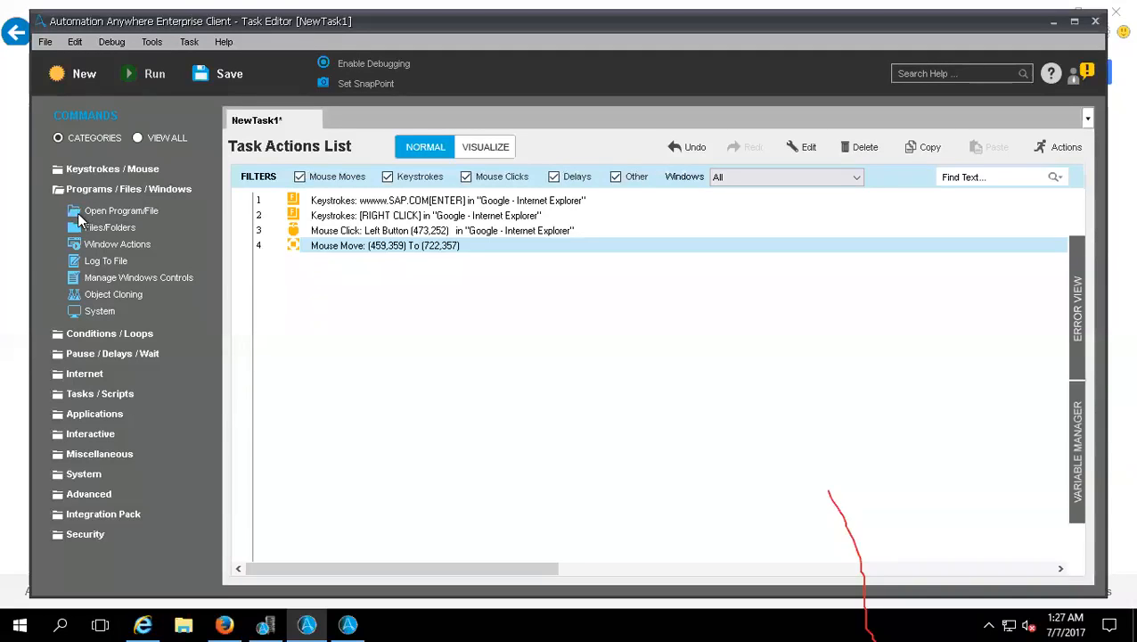
pyautogui.moveTo(78, 212); pyautogui.dragTo(404, 376)
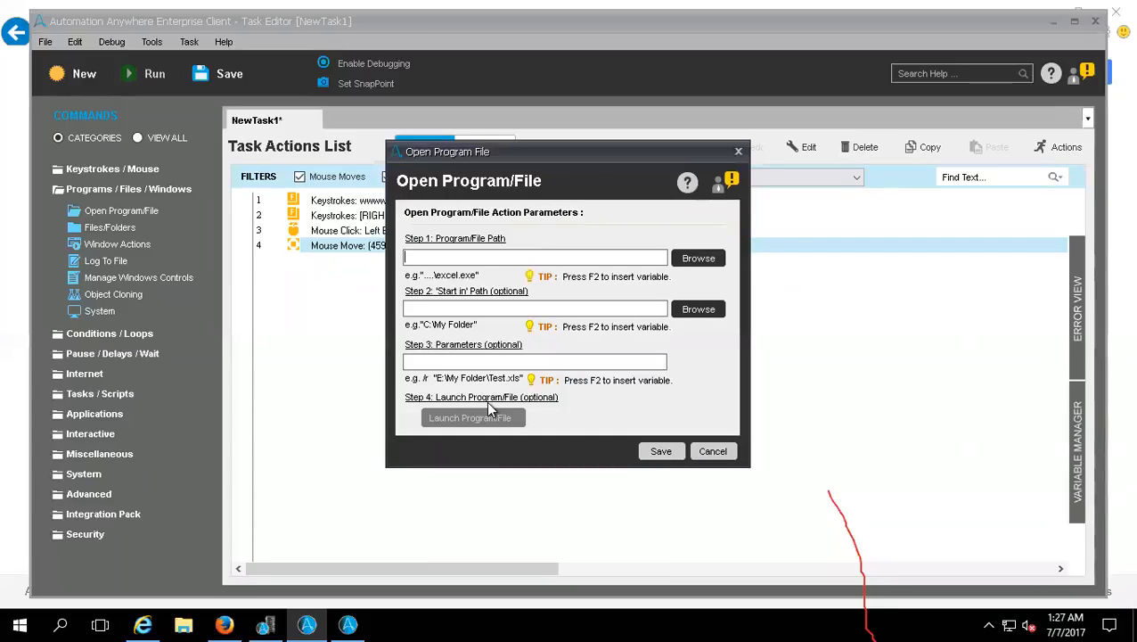
pyautogui.click(715, 452)
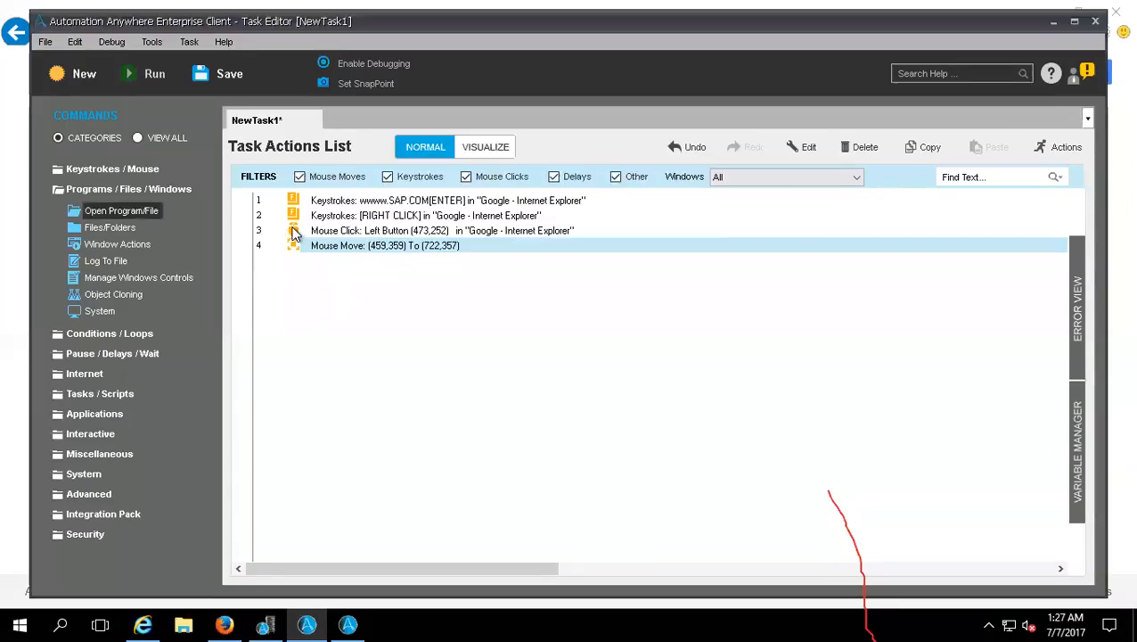
# Step: Filter mouse moves, keystrokes and mouse clicks out of the task actions list, and restore all three filters
pyautogui.click(299, 177)
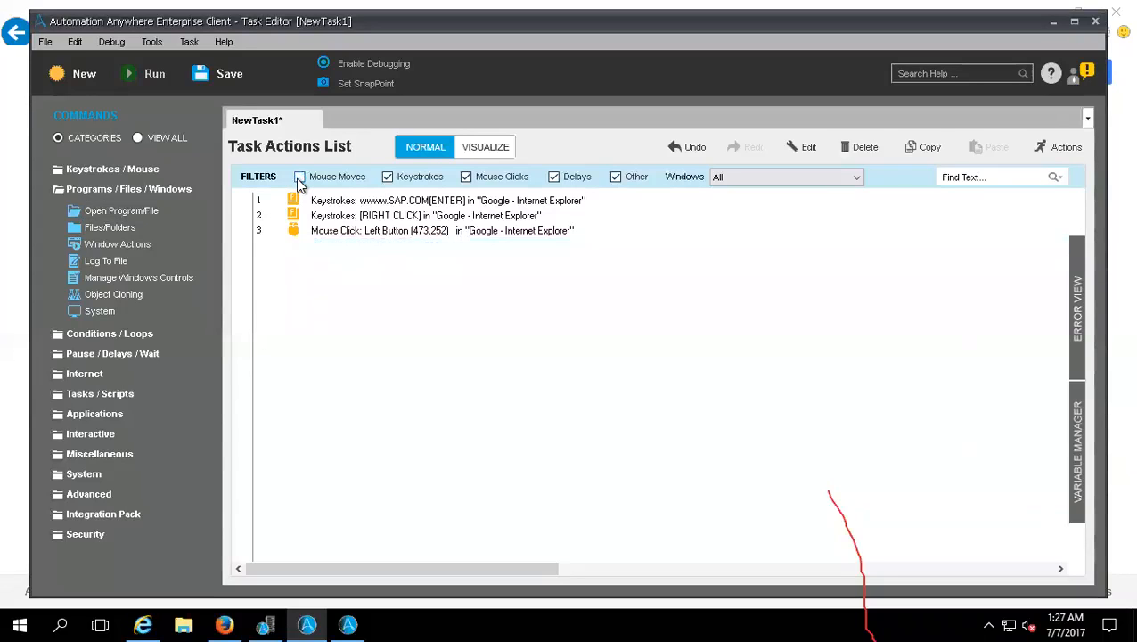
pyautogui.click(387, 177)
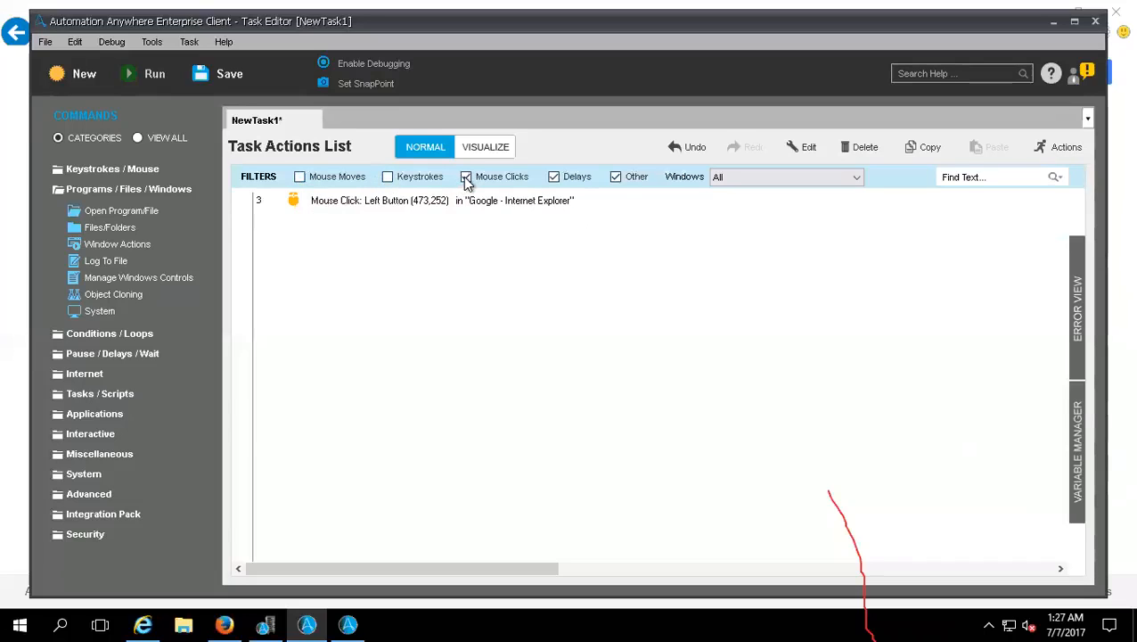
pyautogui.click(464, 176)
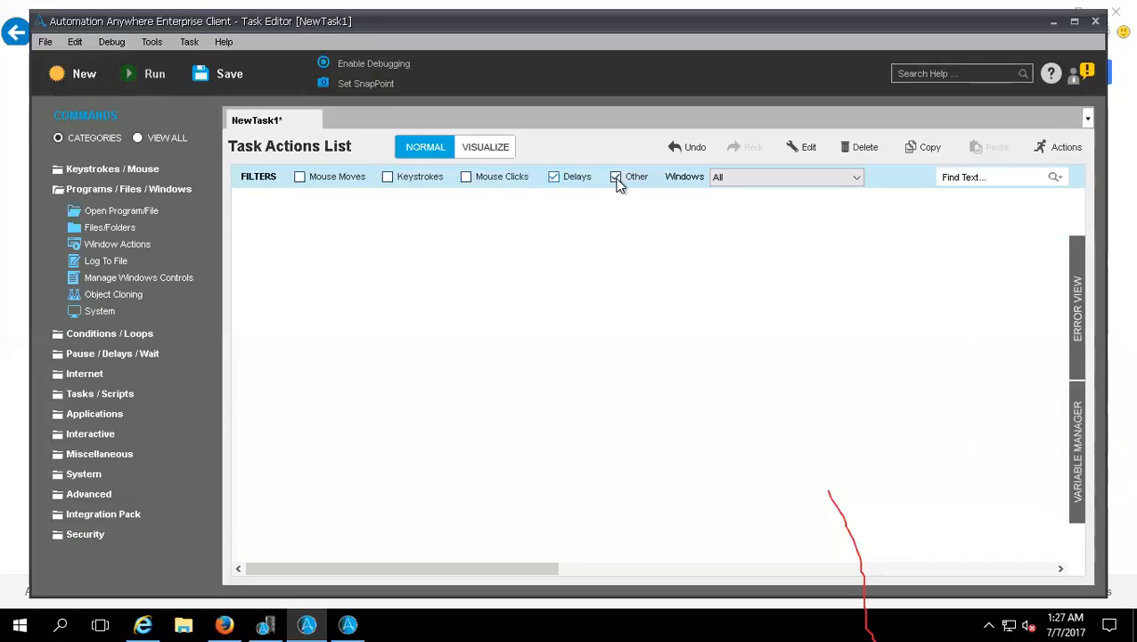
pyautogui.click(464, 176)
pyautogui.click(387, 177)
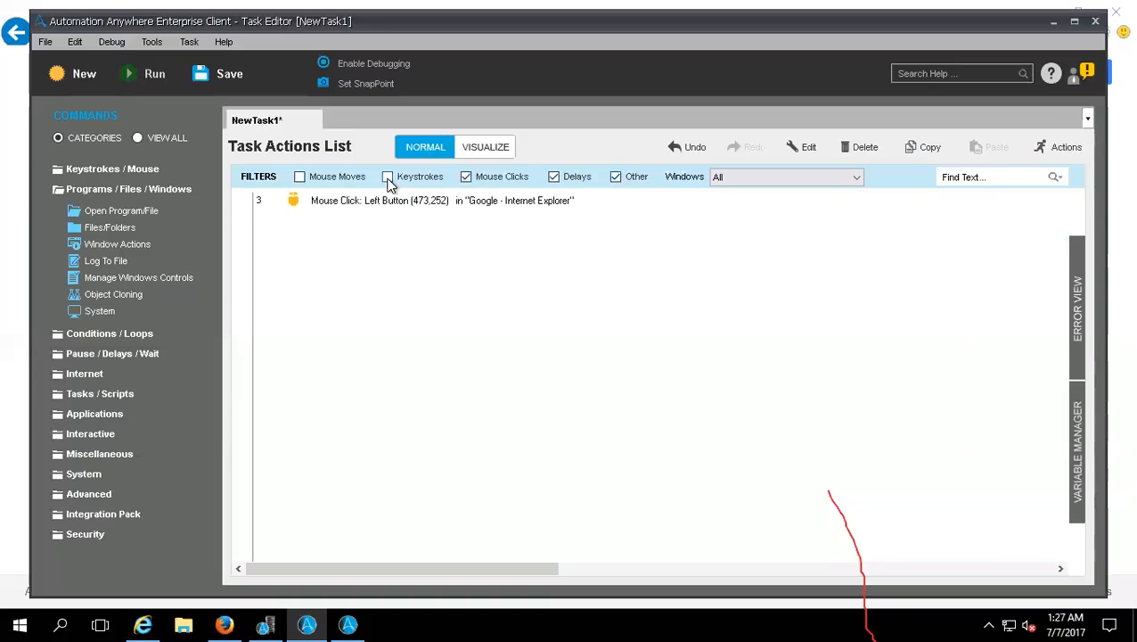
pyautogui.click(300, 177)
# Step: Delete all four actions from the task actions list
pyautogui.moveTo(584, 350); pyautogui.dragTo(204, 197)
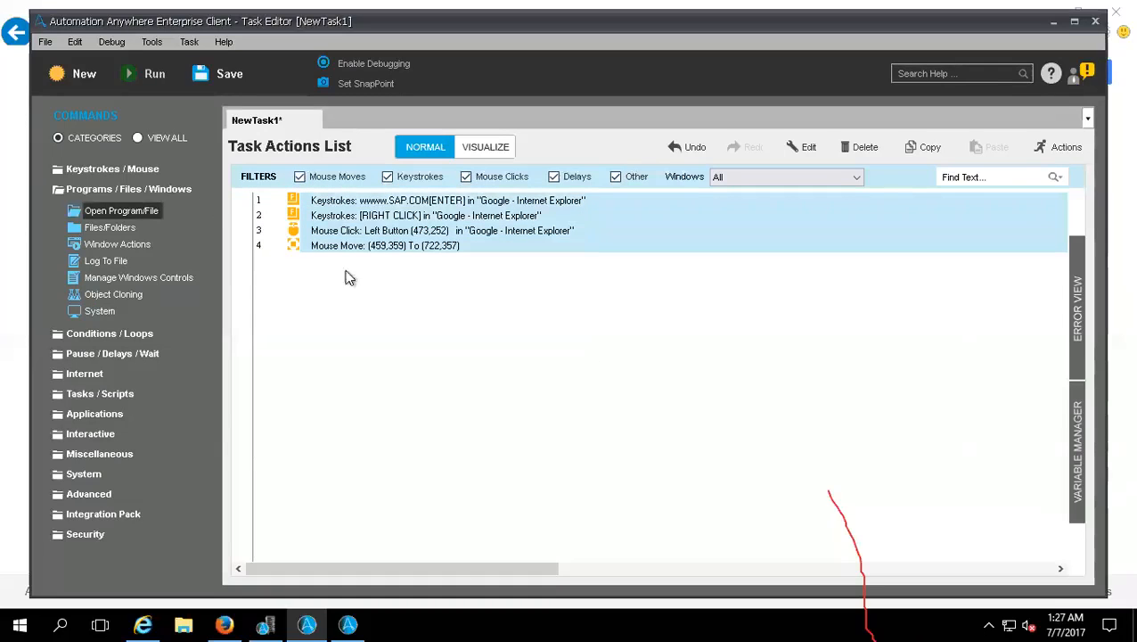
pyautogui.rightClick(415, 220)
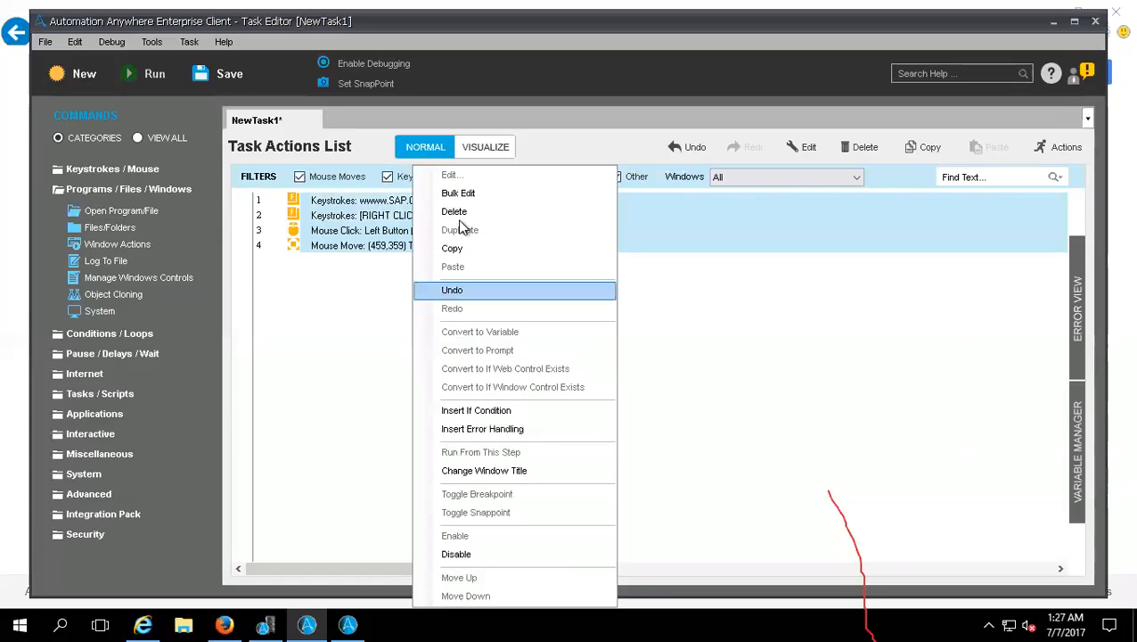
pyautogui.click(865, 149)
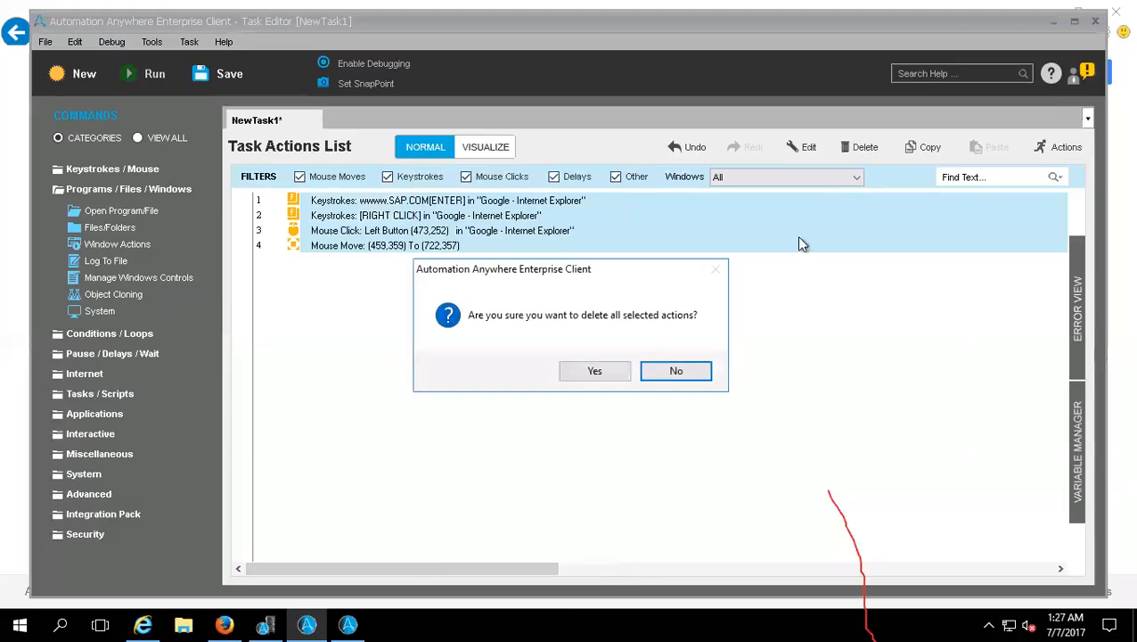
pyautogui.click(594, 370)
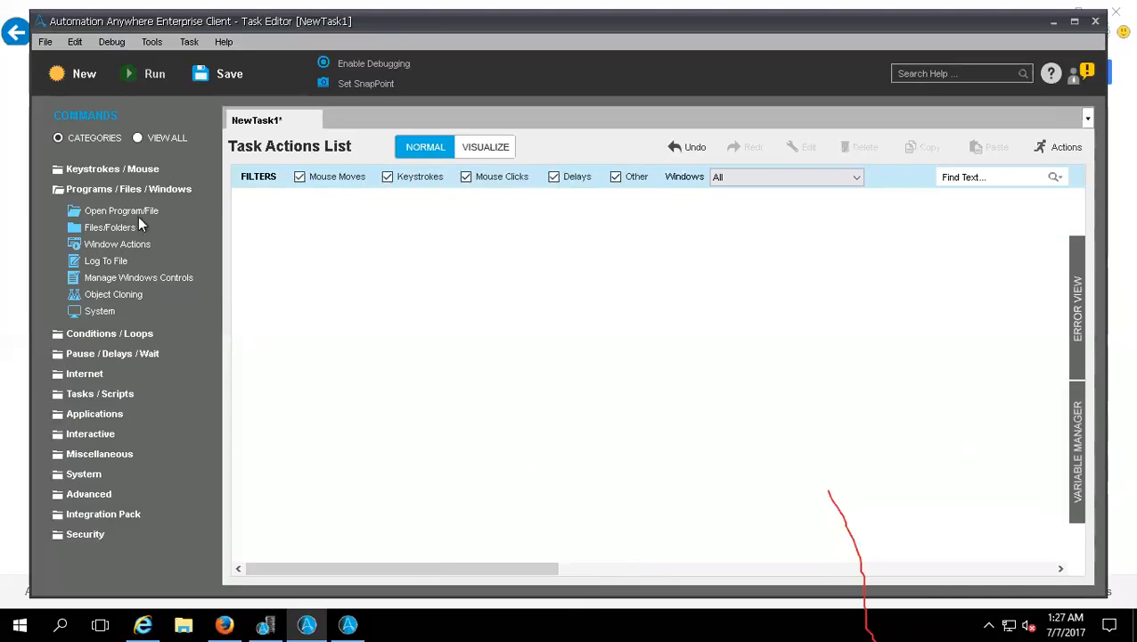
# Step: Add an Open Program/File command with the program path C:\Program Files\EditPlus\editplus.exe
pyautogui.moveTo(77, 210); pyautogui.dragTo(312, 344)
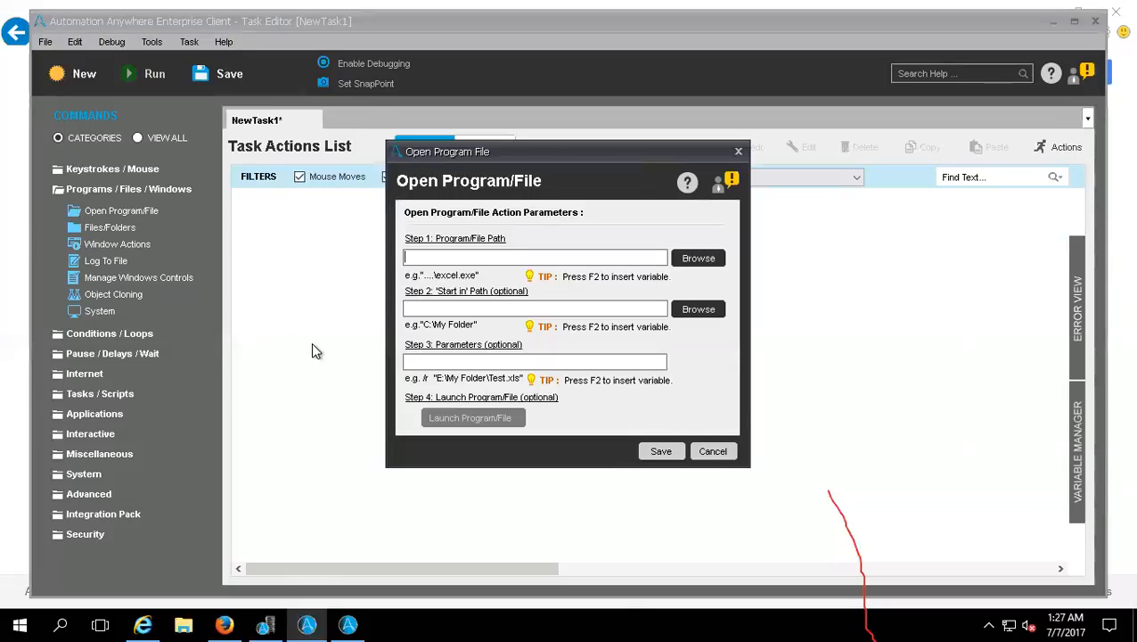
pyautogui.click(704, 259)
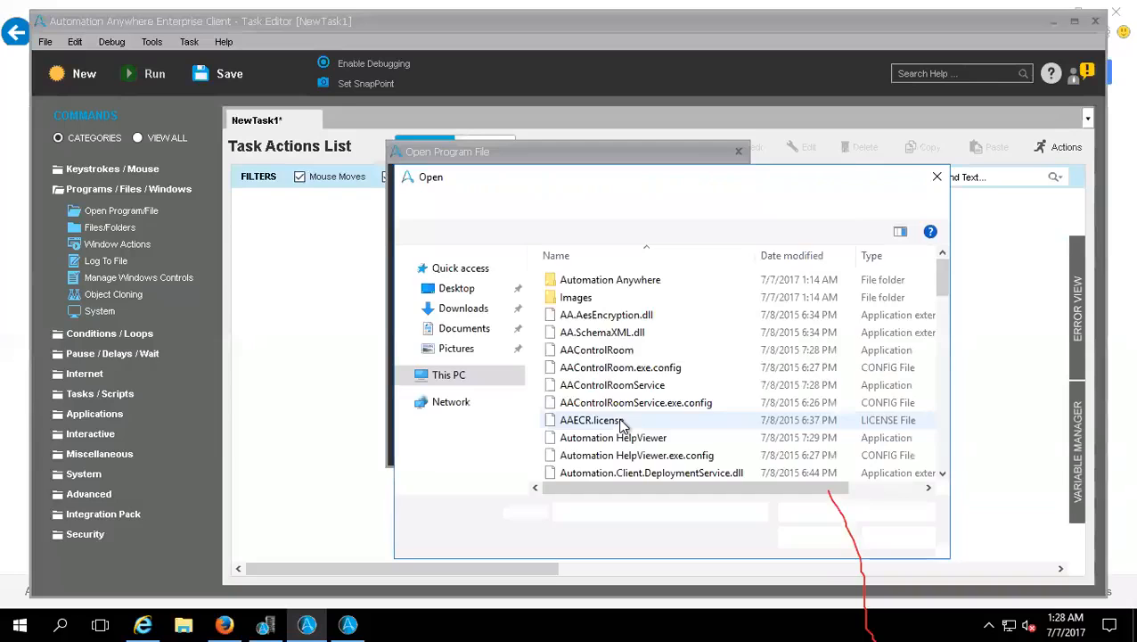
pyautogui.click(450, 378)
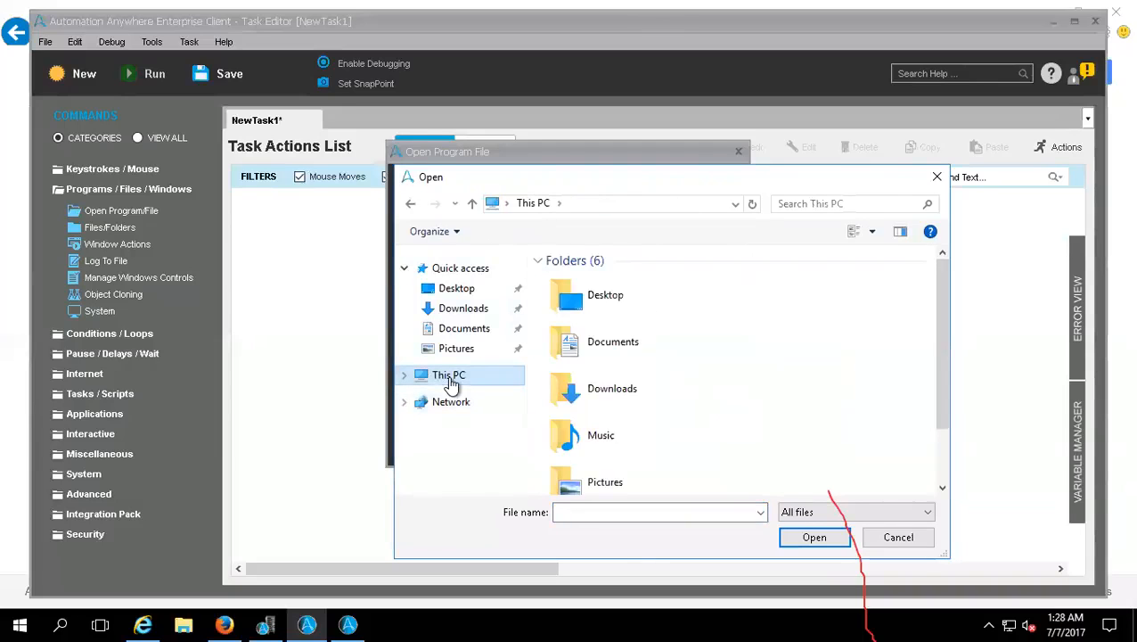
pyautogui.scroll(-2, 609, 459)
pyautogui.doubleClick(722, 479)
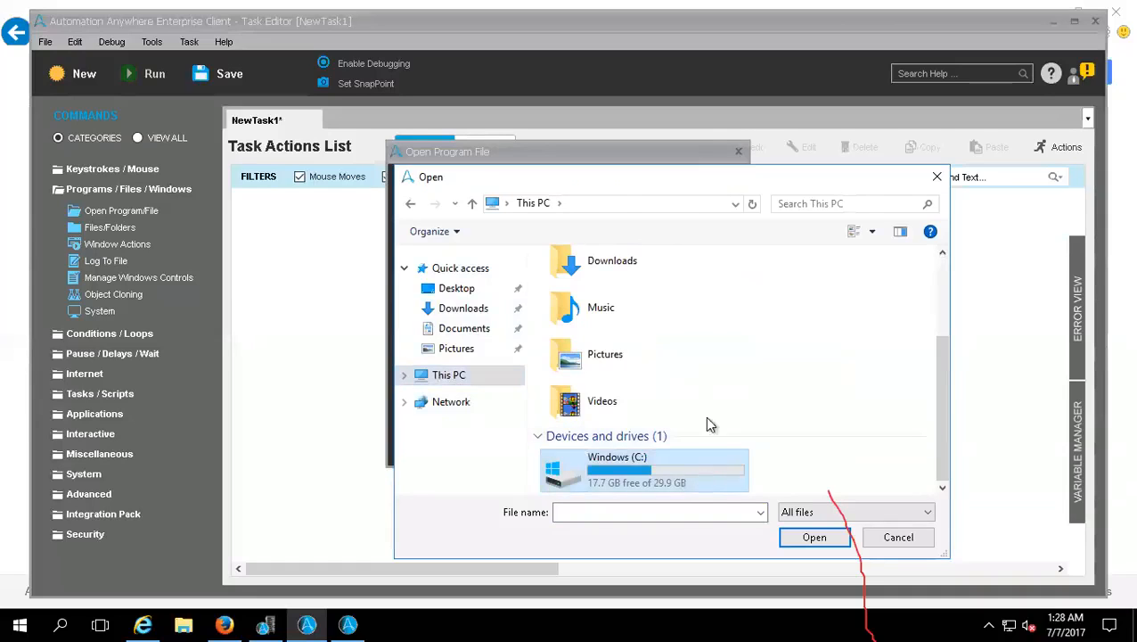
pyautogui.doubleClick(613, 323)
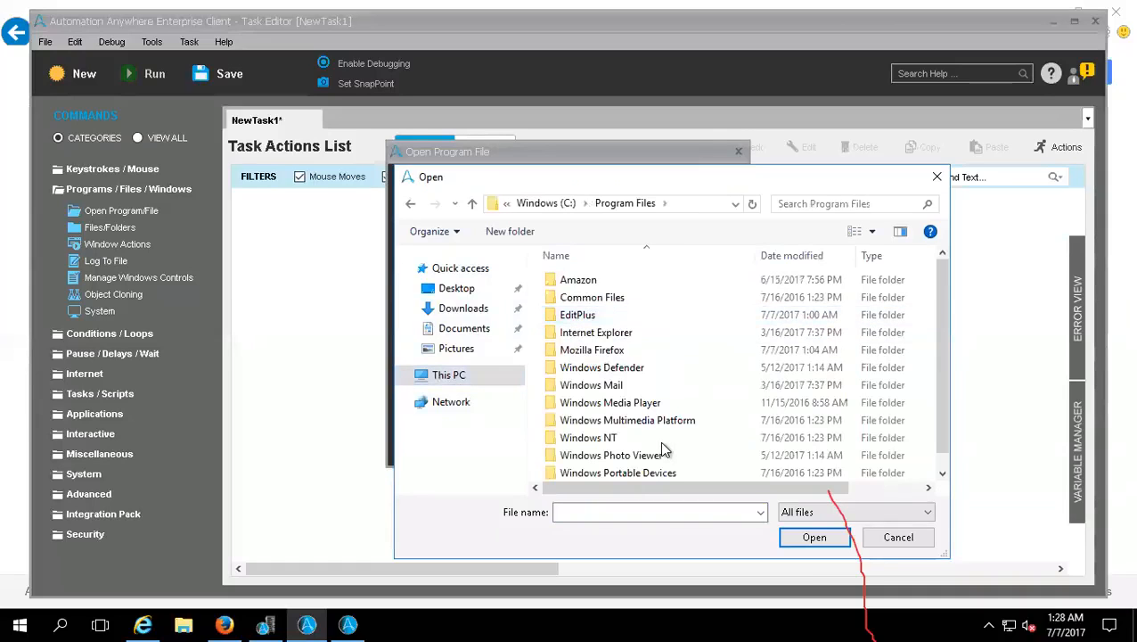
pyautogui.click(613, 352)
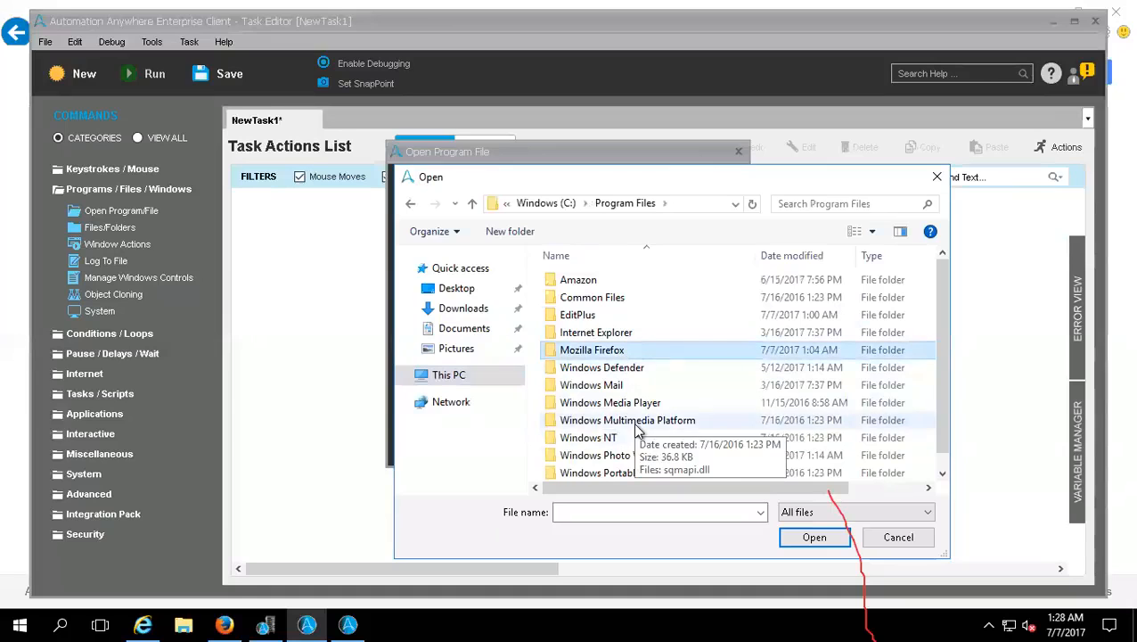
pyautogui.click(619, 337)
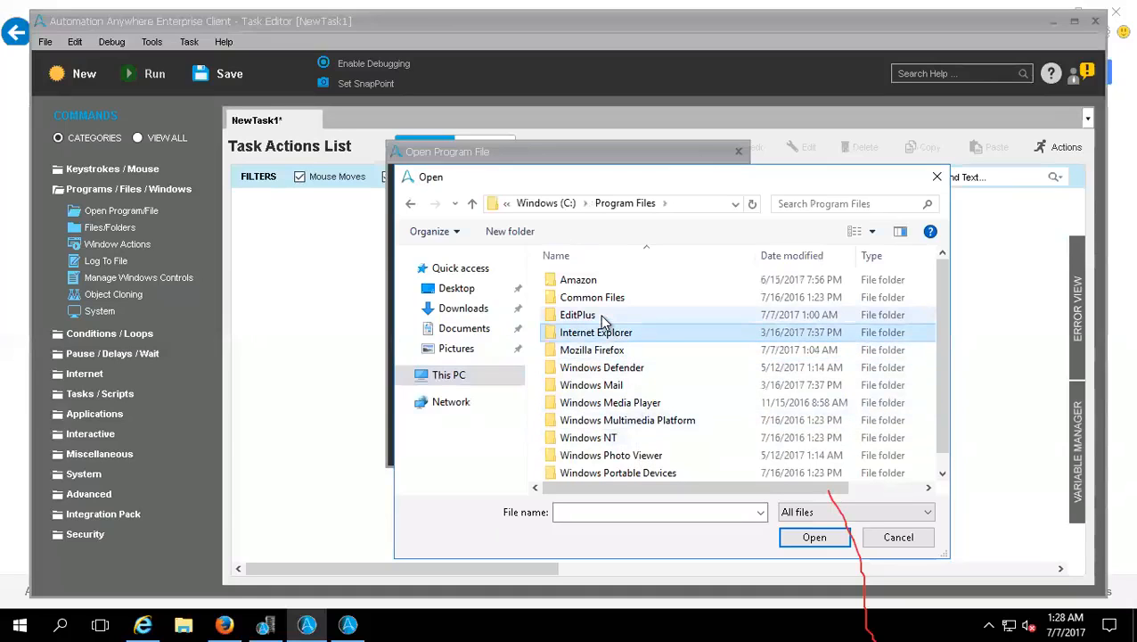
pyautogui.doubleClick(597, 317)
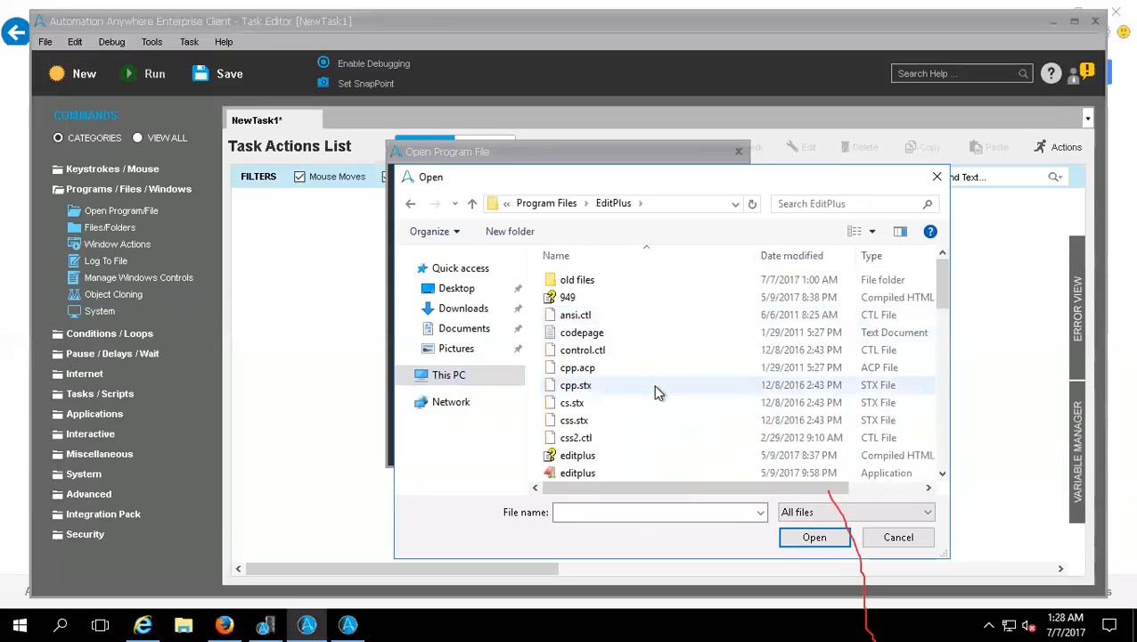
pyautogui.scroll(-4, 655, 392)
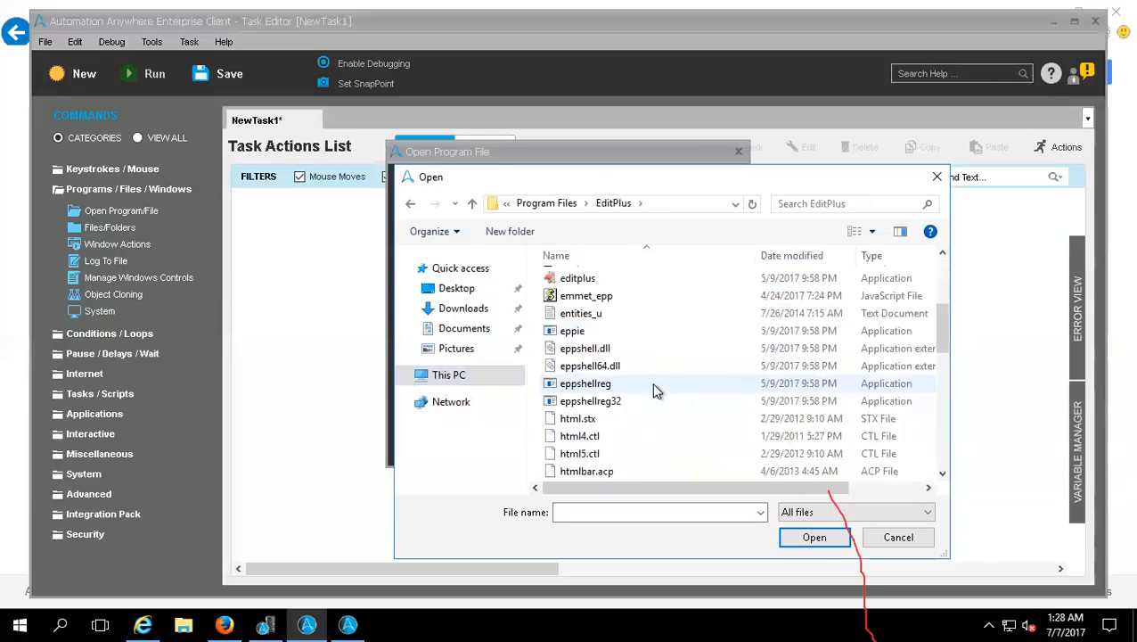
pyautogui.doubleClick(598, 280)
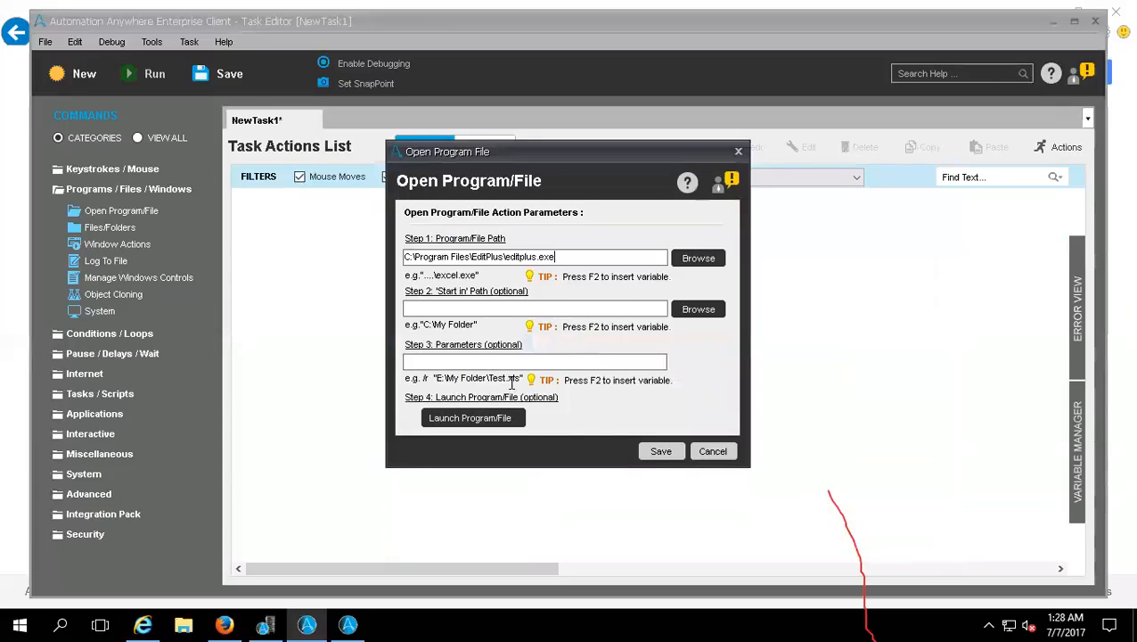
pyautogui.click(661, 451)
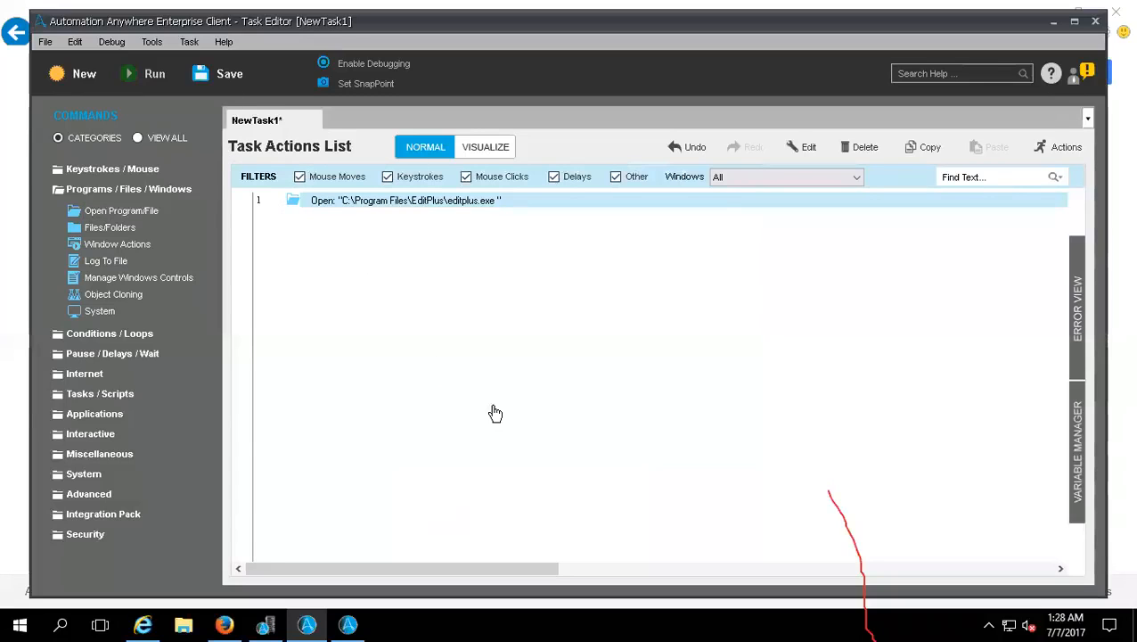
# Step: Save the task as EDIT_PLUS in My Tasks and run it
pyautogui.hotkey('ctrl', 's')
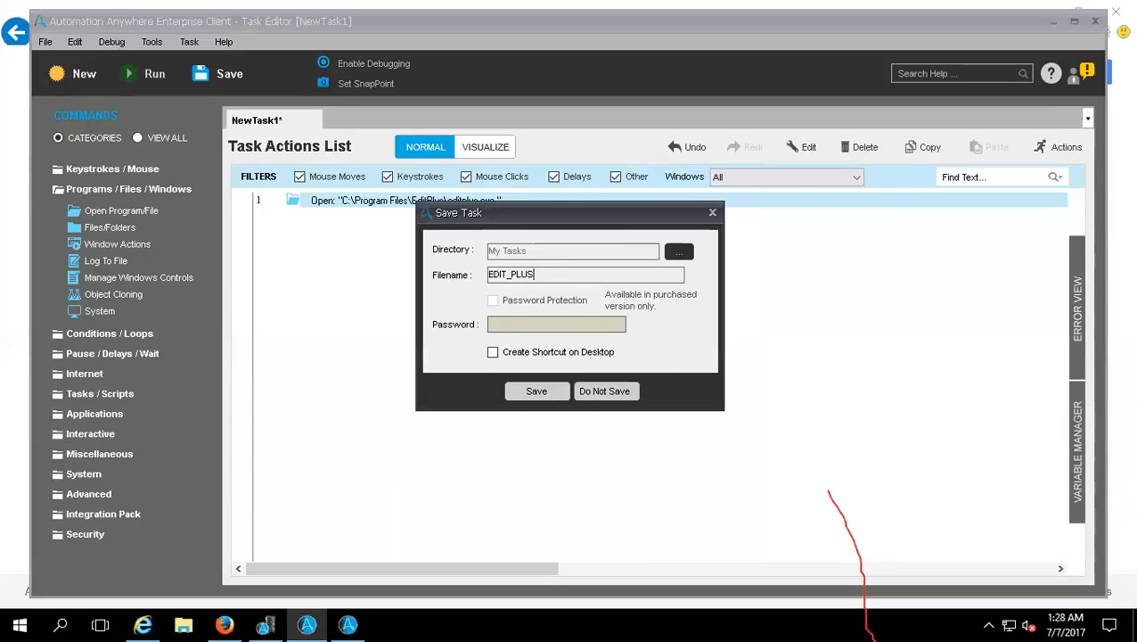
pyautogui.click(533, 390)
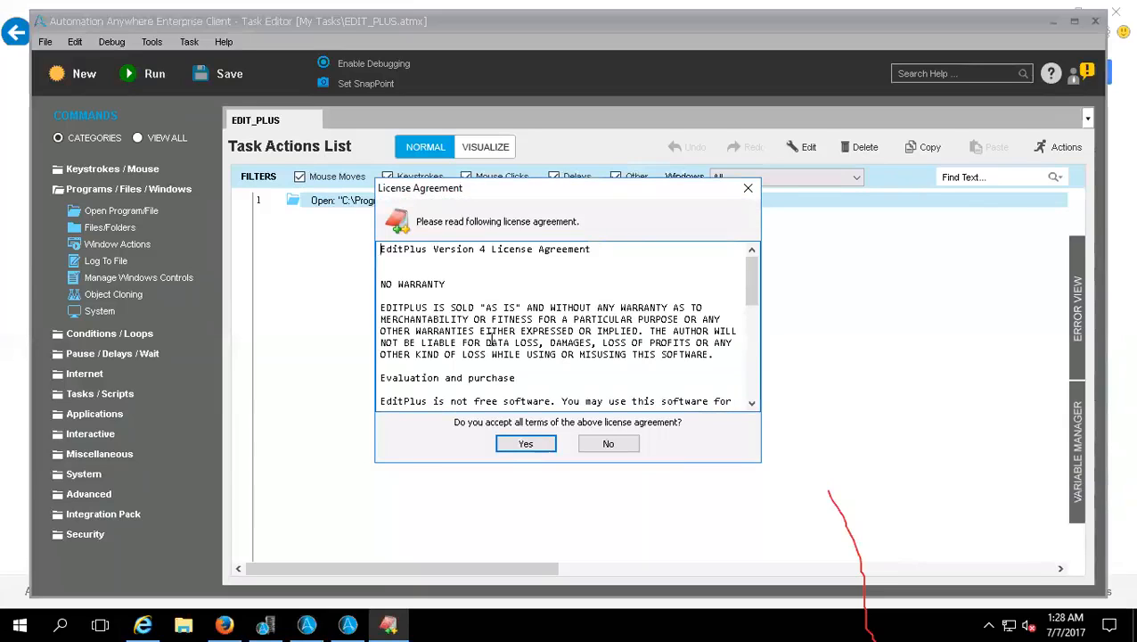
# Step: Accept the EditPlus license agreement and setup including the syntax file overwrite, and continue with the trial version
pyautogui.click(526, 443)
pyautogui.click(581, 353)
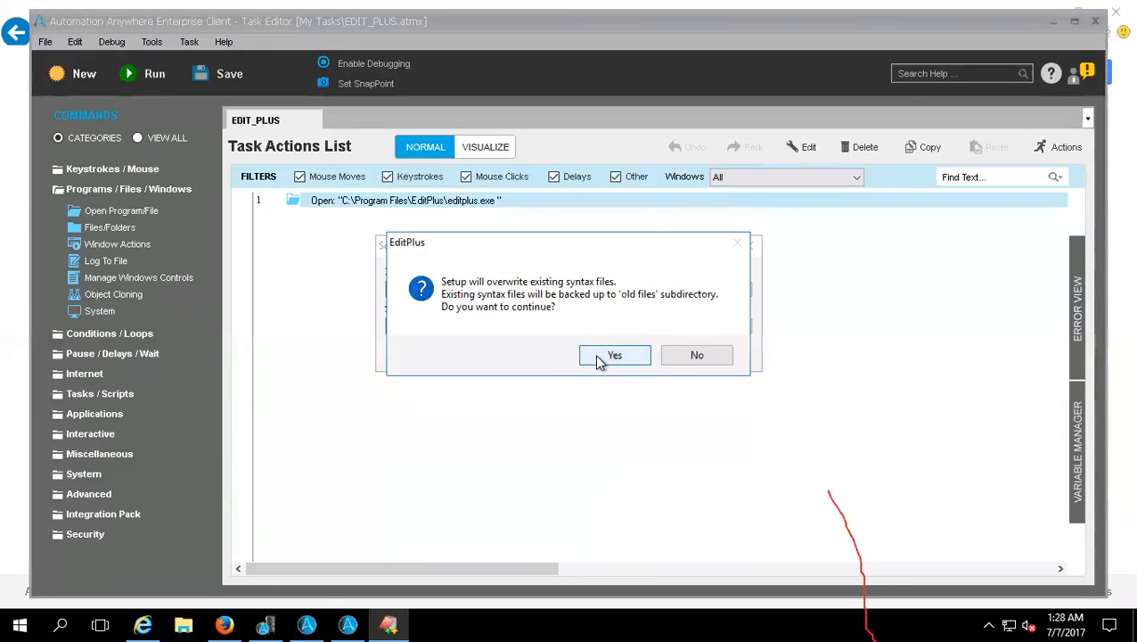
pyautogui.click(599, 354)
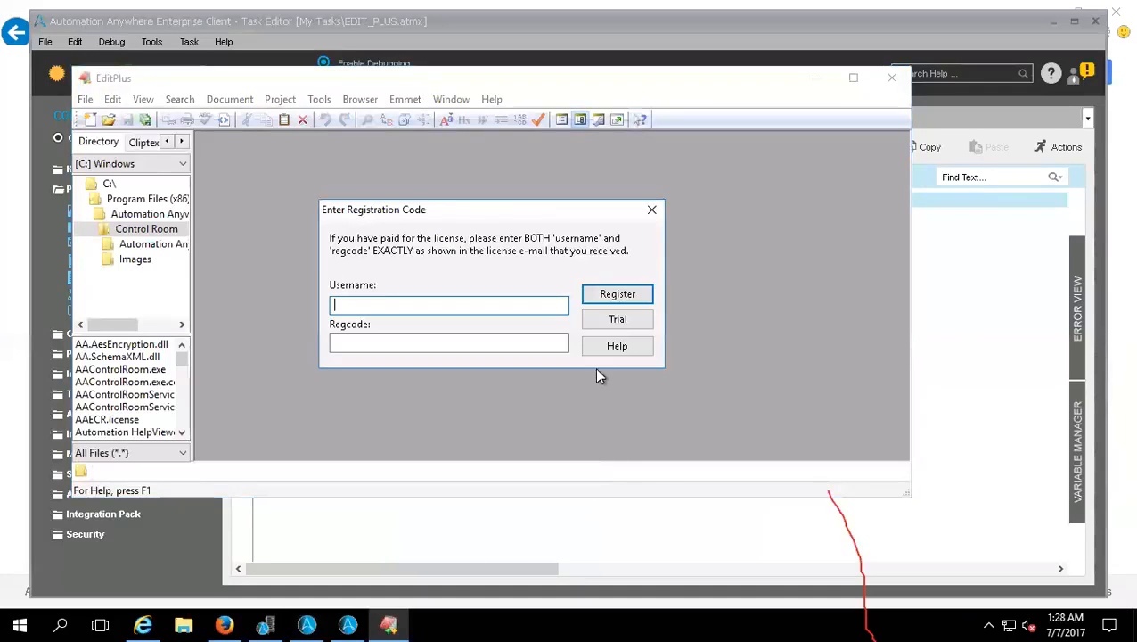
pyautogui.click(600, 321)
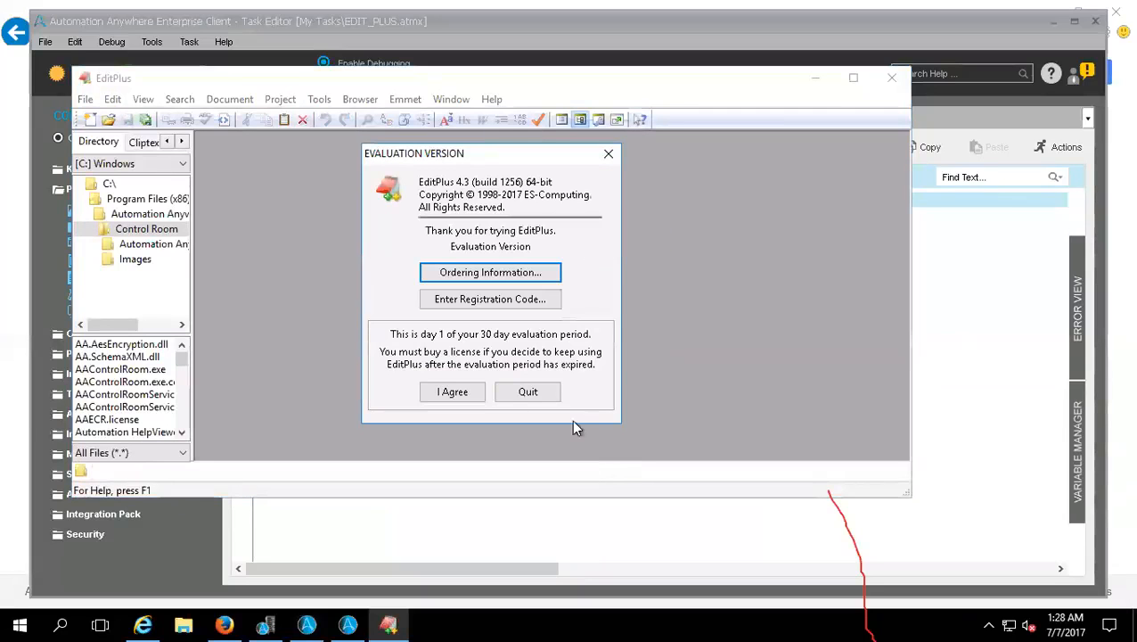
pyautogui.click(453, 391)
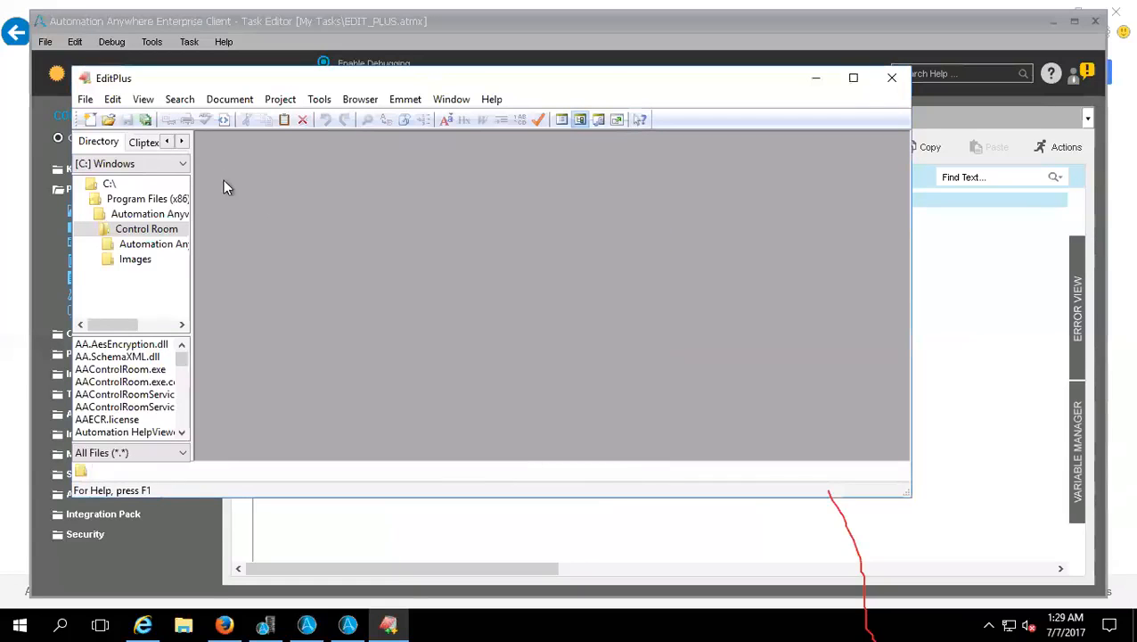
# Step: Exit EditPlus, run the EDIT_PLUS task again to relaunch it, and close the editor
pyautogui.click(85, 99)
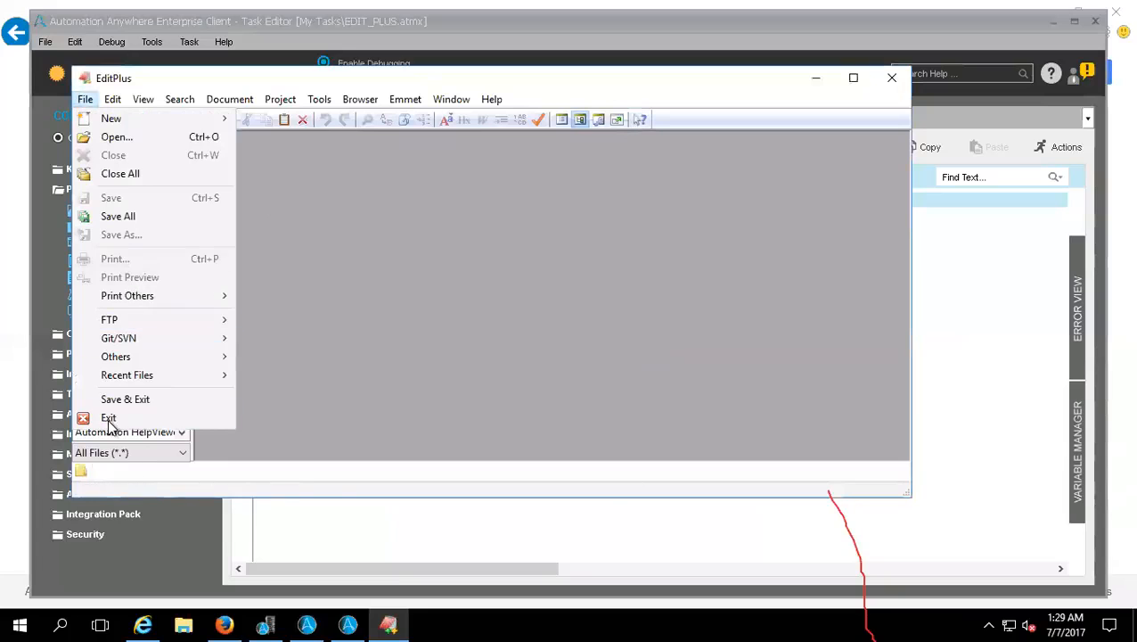
pyautogui.click(108, 418)
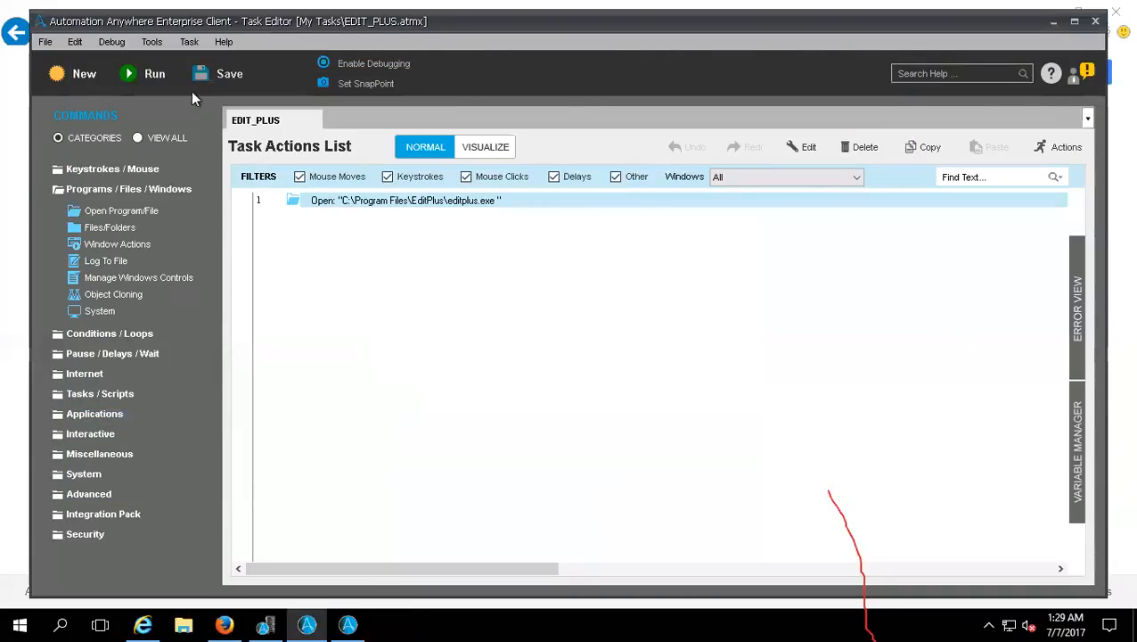
pyautogui.click(154, 75)
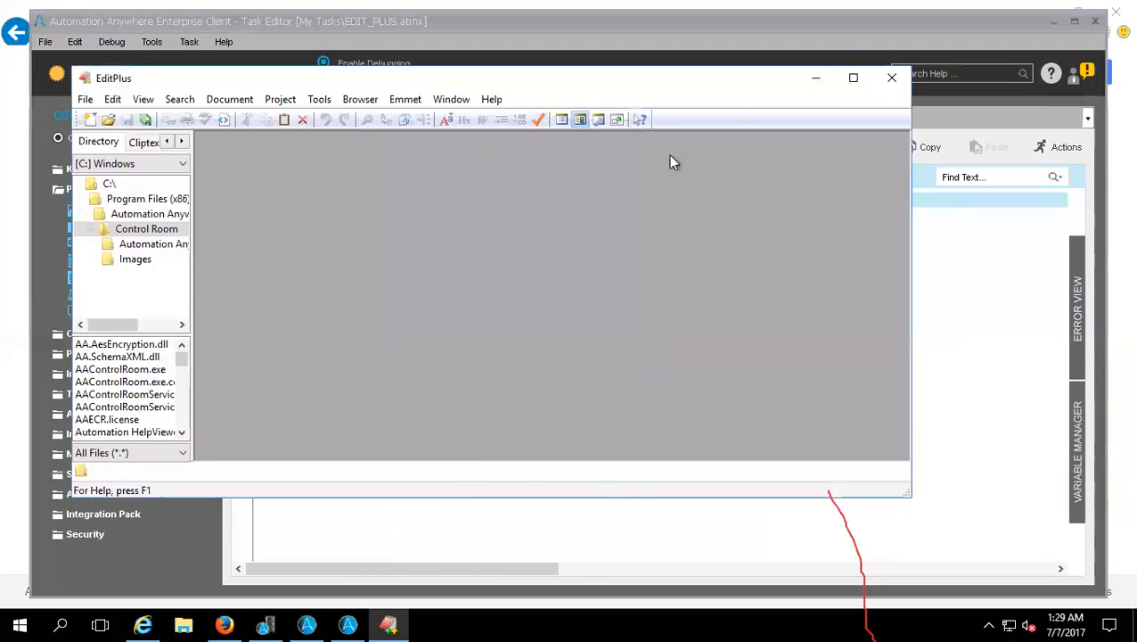
pyautogui.click(891, 78)
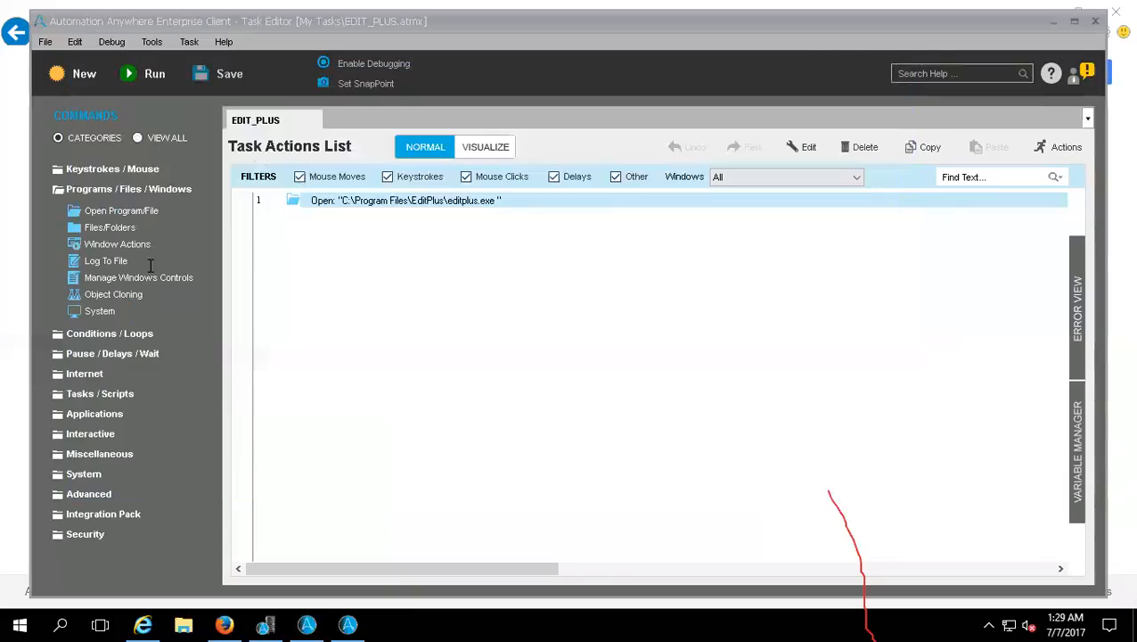
# Step: Dismiss a new Open Program/File command without adding it, and open the Files/Folders command's parameters
pyautogui.doubleClick(98, 212)
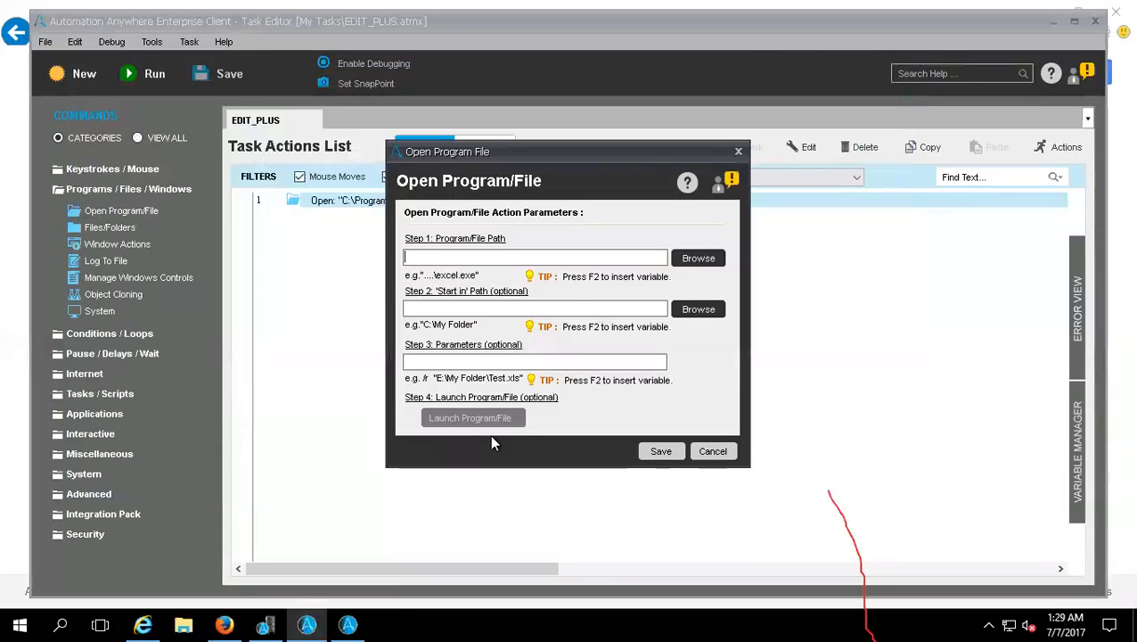
pyautogui.click(714, 453)
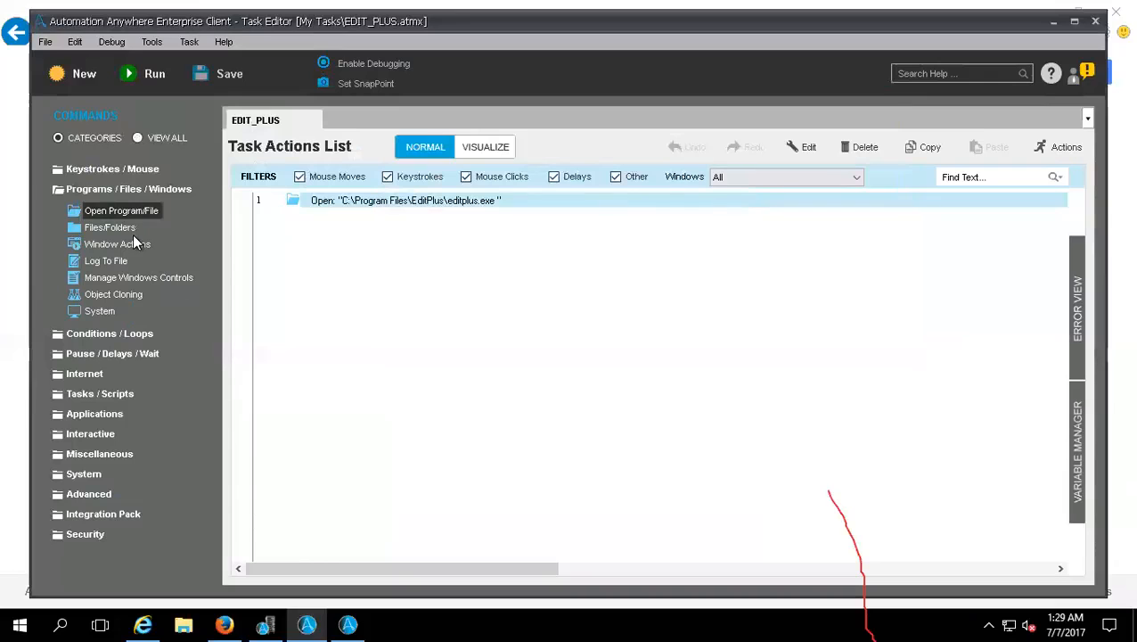
pyautogui.doubleClick(125, 228)
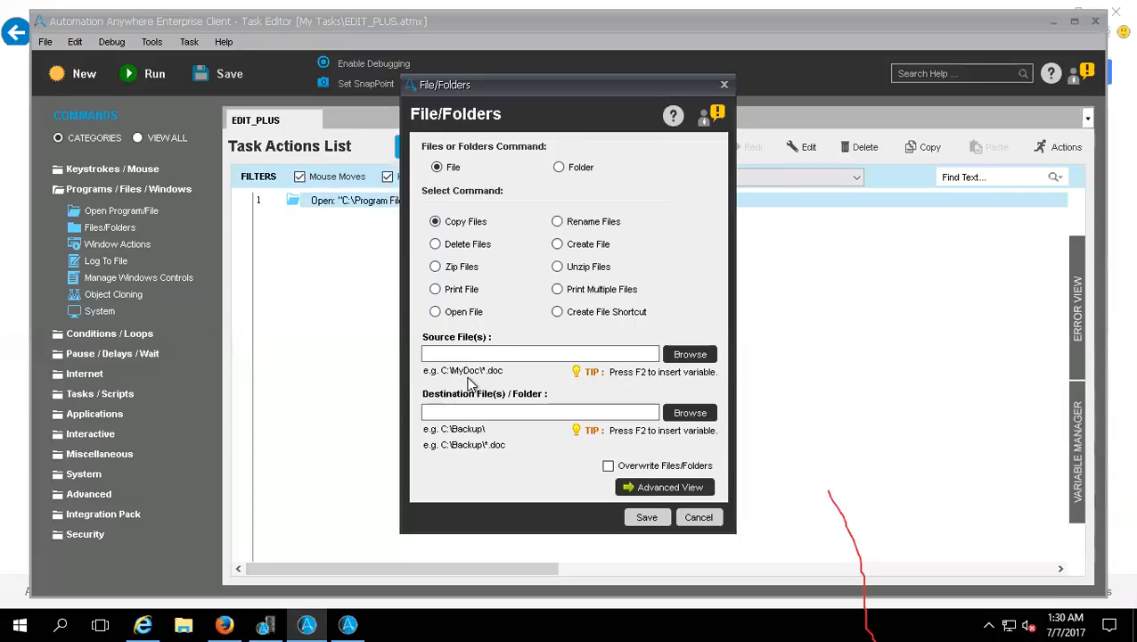
# Step: Show the desktop and select the Login_credentials text file
pyautogui.rightClick(437, 618)
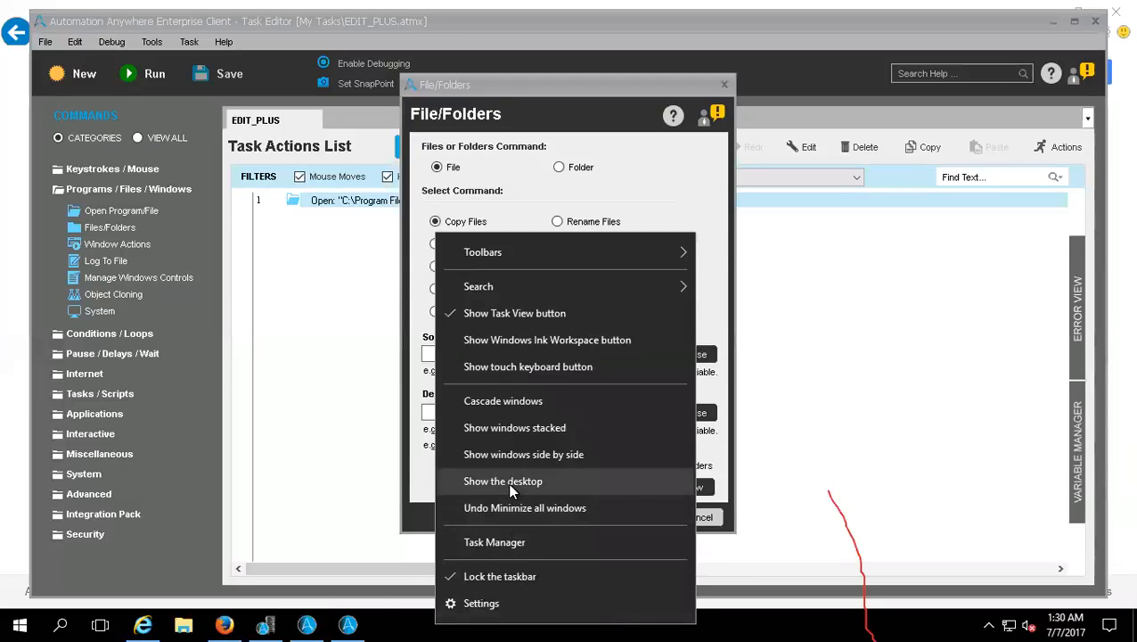
pyautogui.click(424, 443)
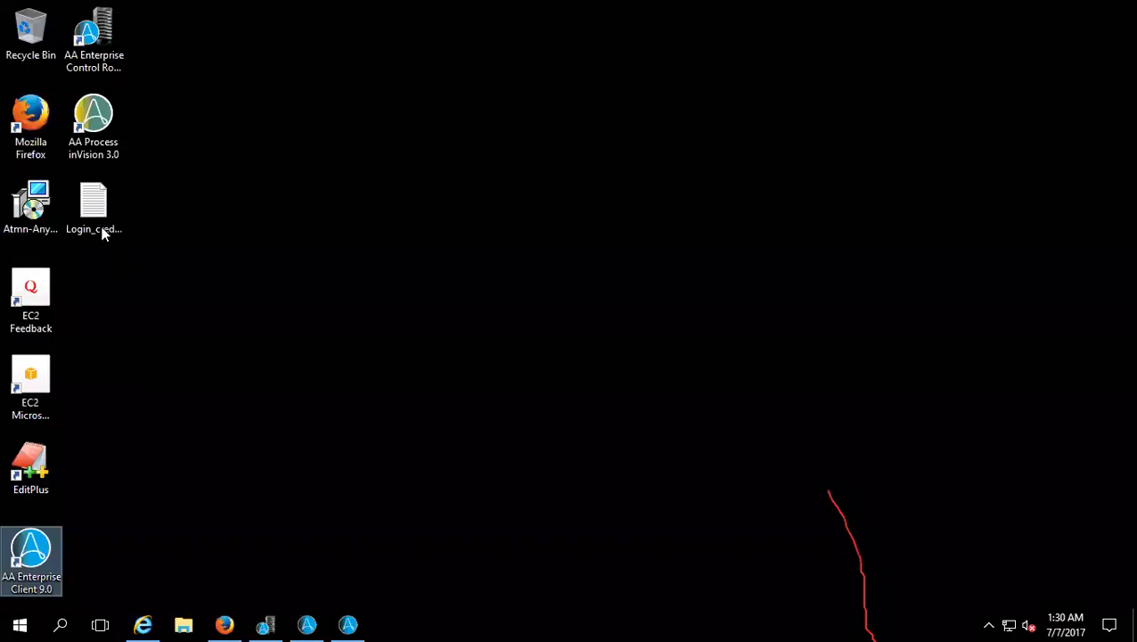
pyautogui.click(102, 217)
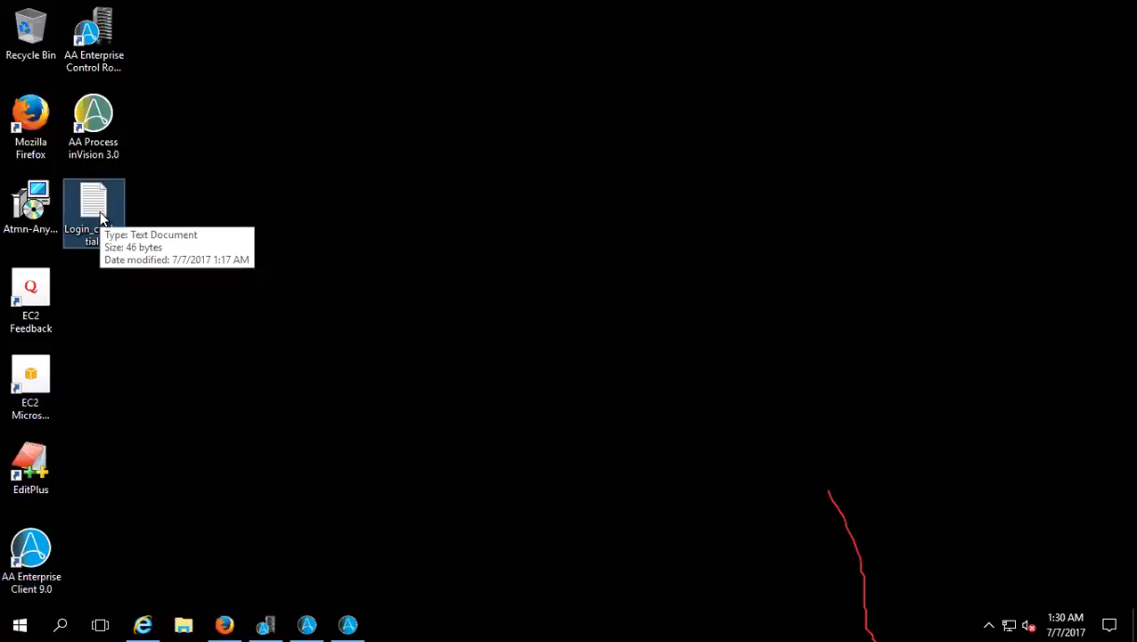
# Step: Create a folder named Credentials on the Windows (C:) drive in File Explorer and open it
pyautogui.click(184, 621)
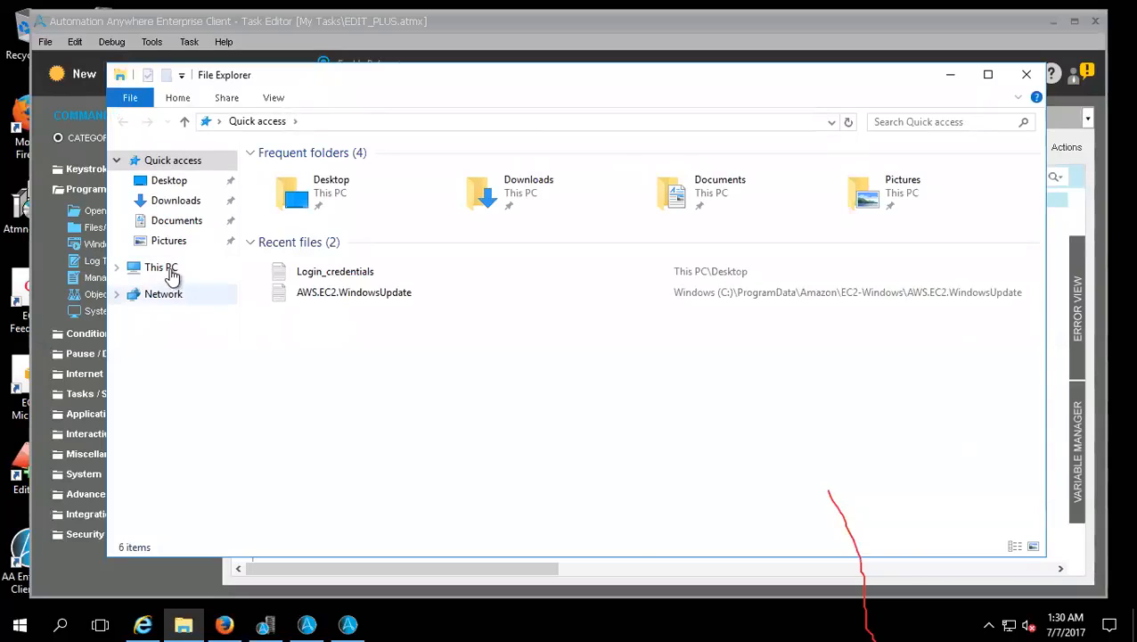
pyautogui.click(160, 266)
pyautogui.click(343, 299)
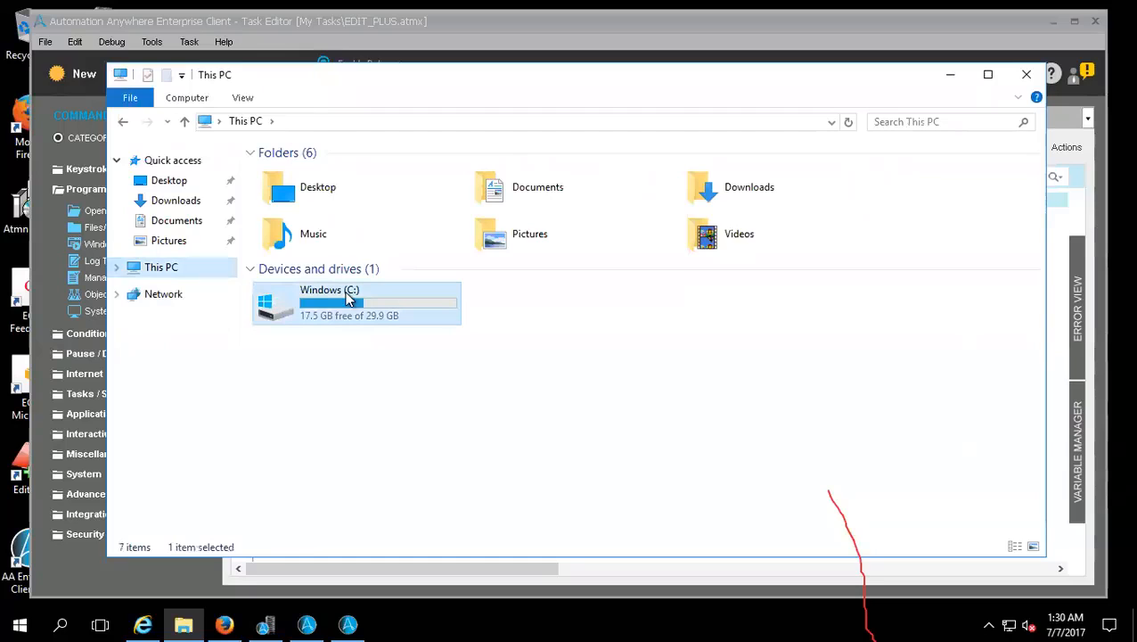
pyautogui.click(442, 375)
pyautogui.doubleClick(336, 308)
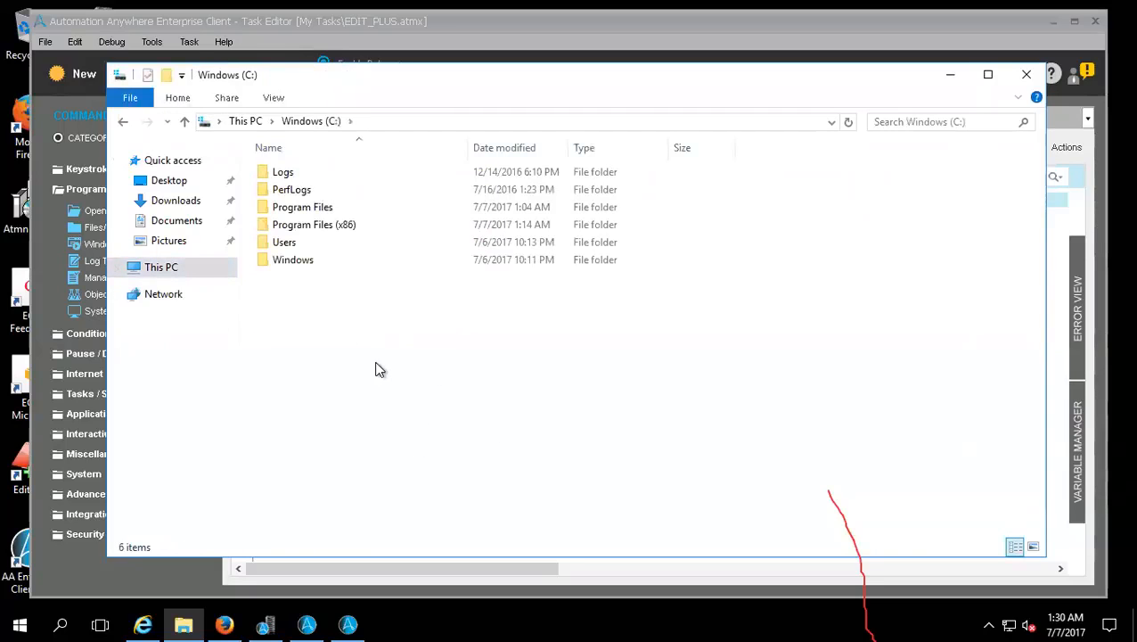
pyautogui.rightClick(371, 358)
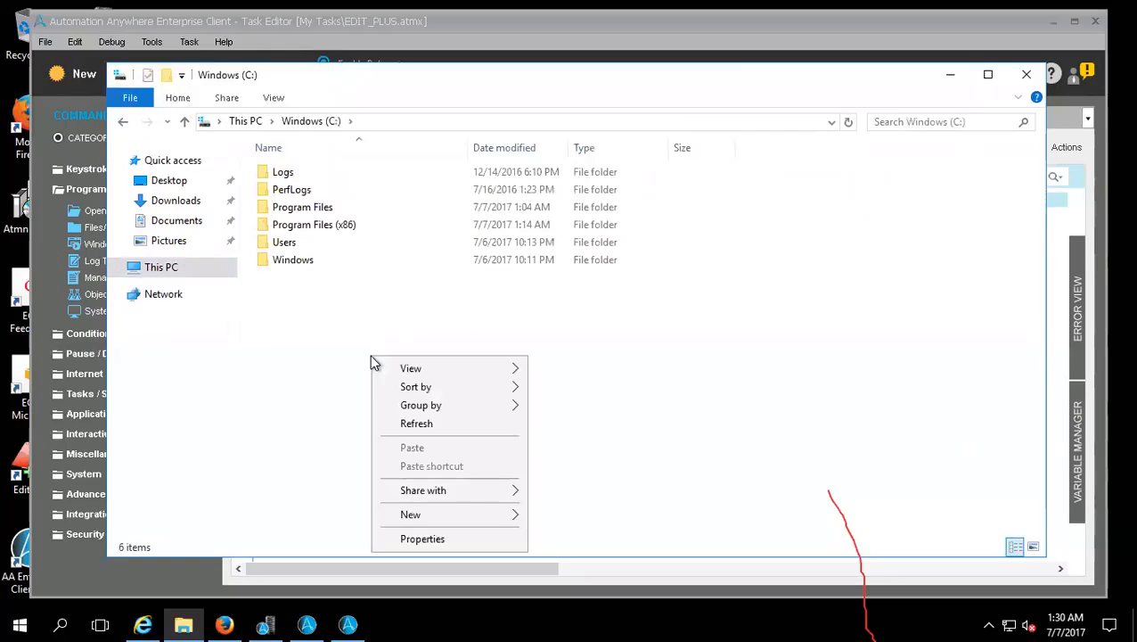
pyautogui.click(447, 515)
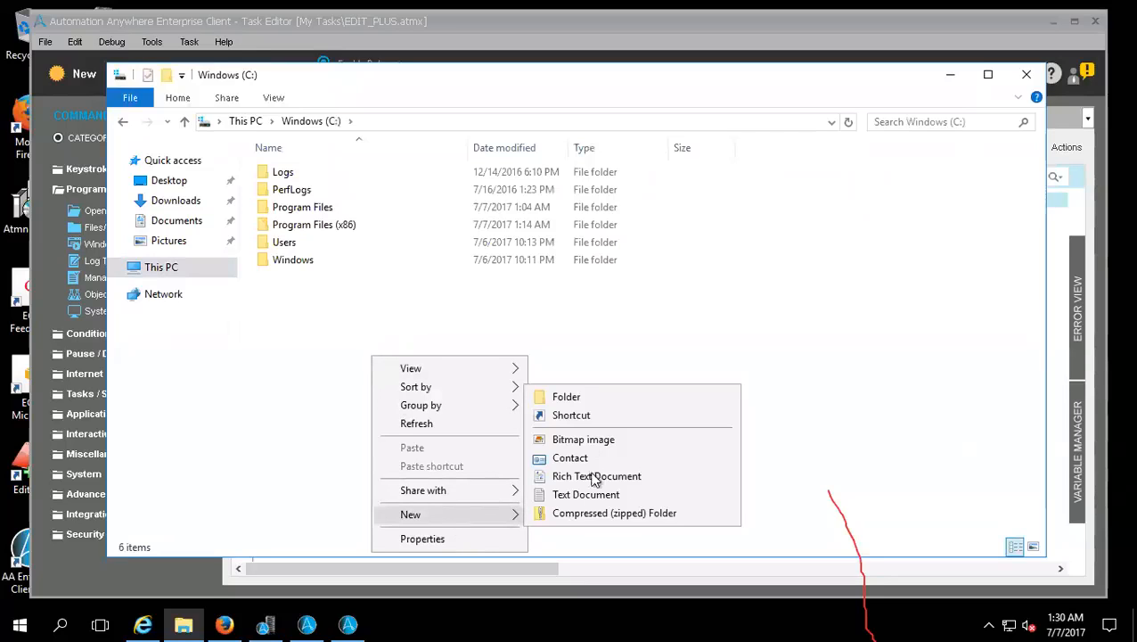
pyautogui.click(575, 400)
pyautogui.write('Credentials')
pyautogui.press('Return')
pyautogui.press('Return')
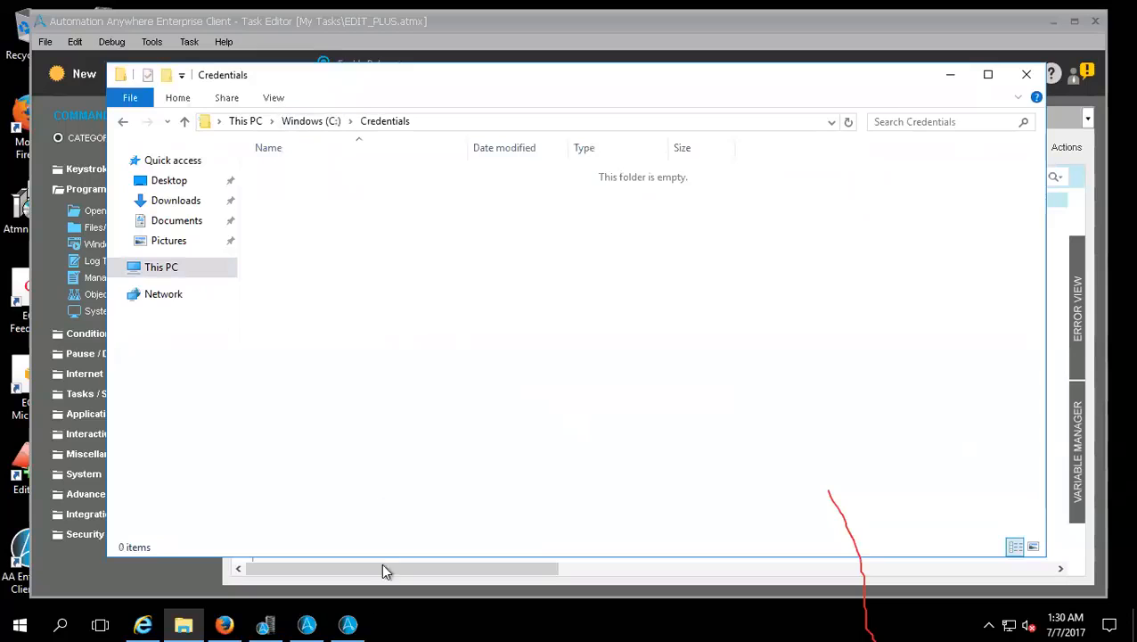
# Step: Return to the Task Editor and set the Copy Files source to Login_credentials.txt on the Desktop
pyautogui.click(348, 624)
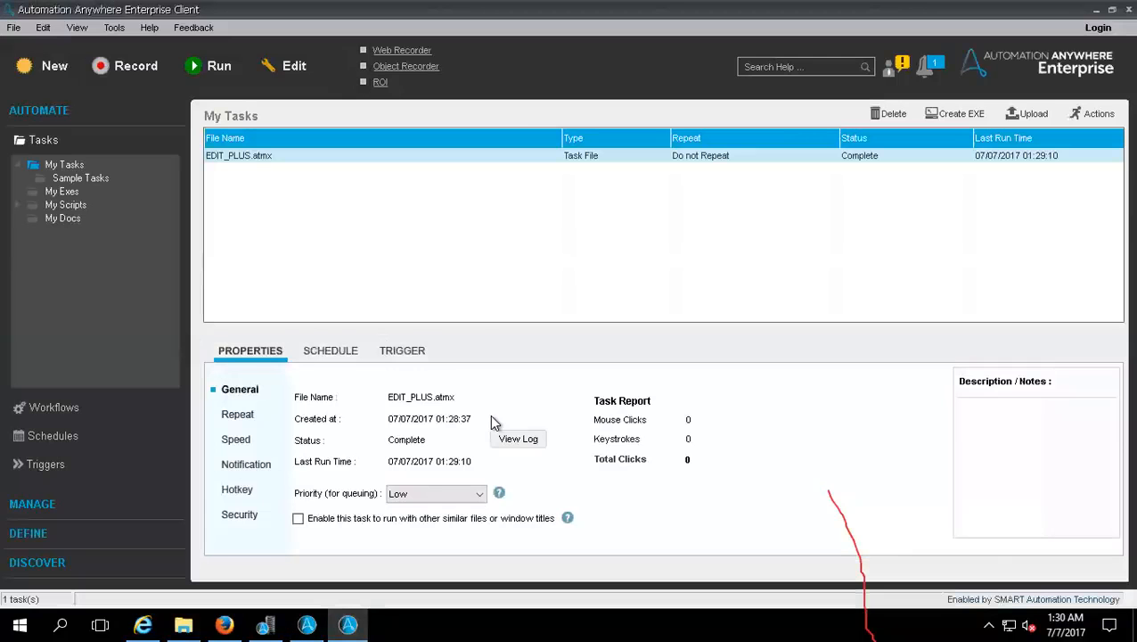
pyautogui.click(306, 624)
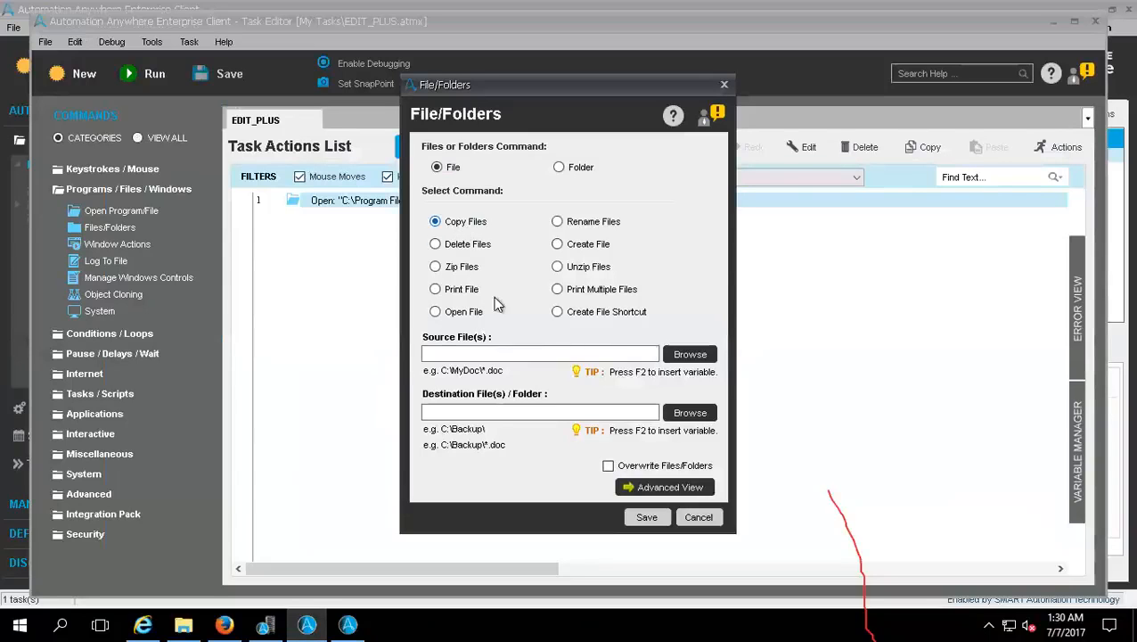
pyautogui.click(688, 354)
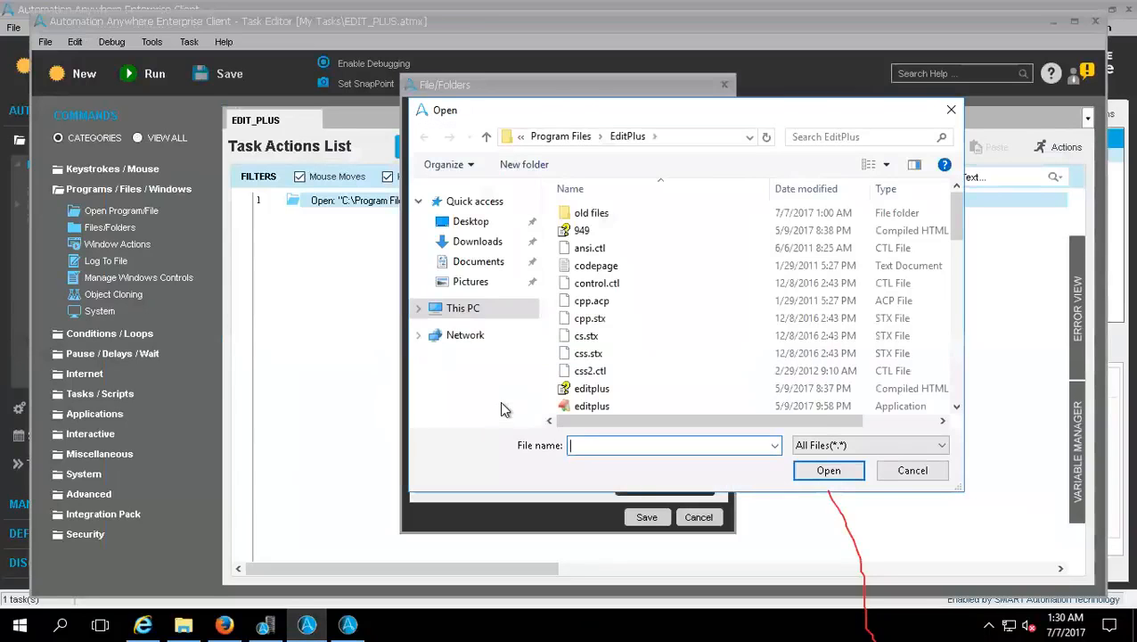
pyautogui.click(464, 226)
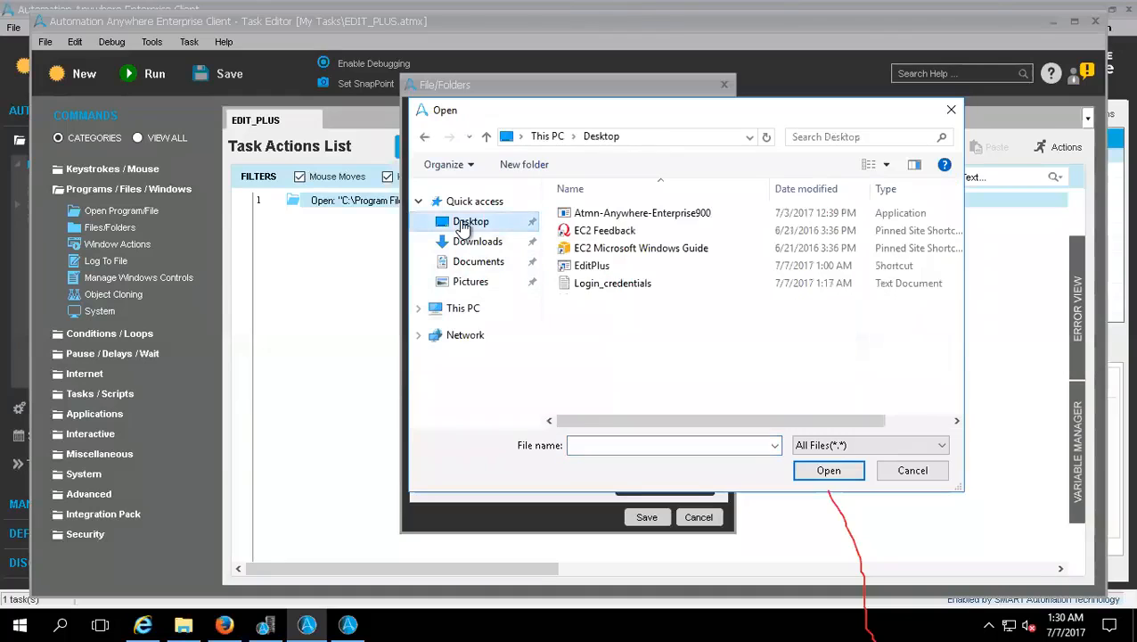
pyautogui.doubleClick(606, 283)
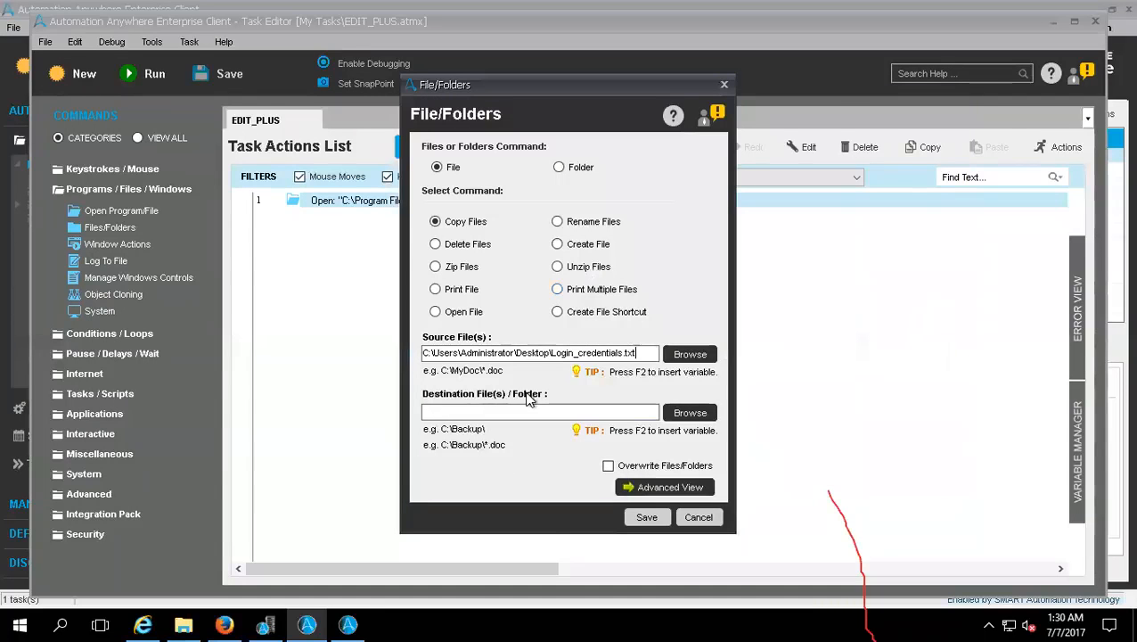
# Step: Set the copy destination to the C:\Credentials folder and save the Copy Files command to the task
pyautogui.click(675, 414)
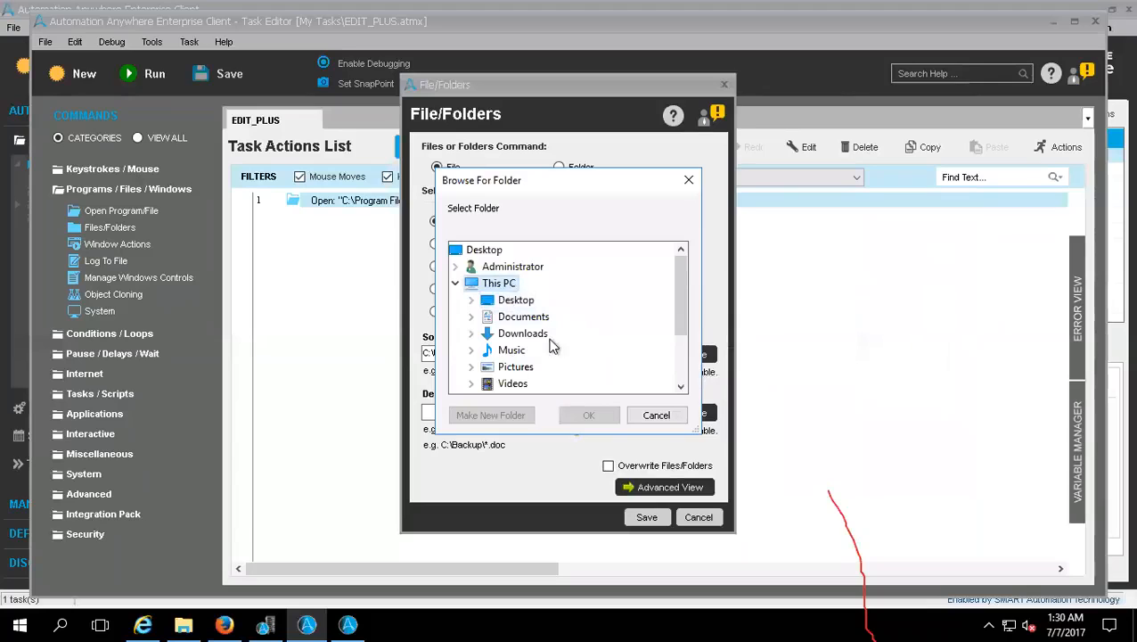
pyautogui.moveTo(680, 332); pyautogui.dragTo(682, 385)
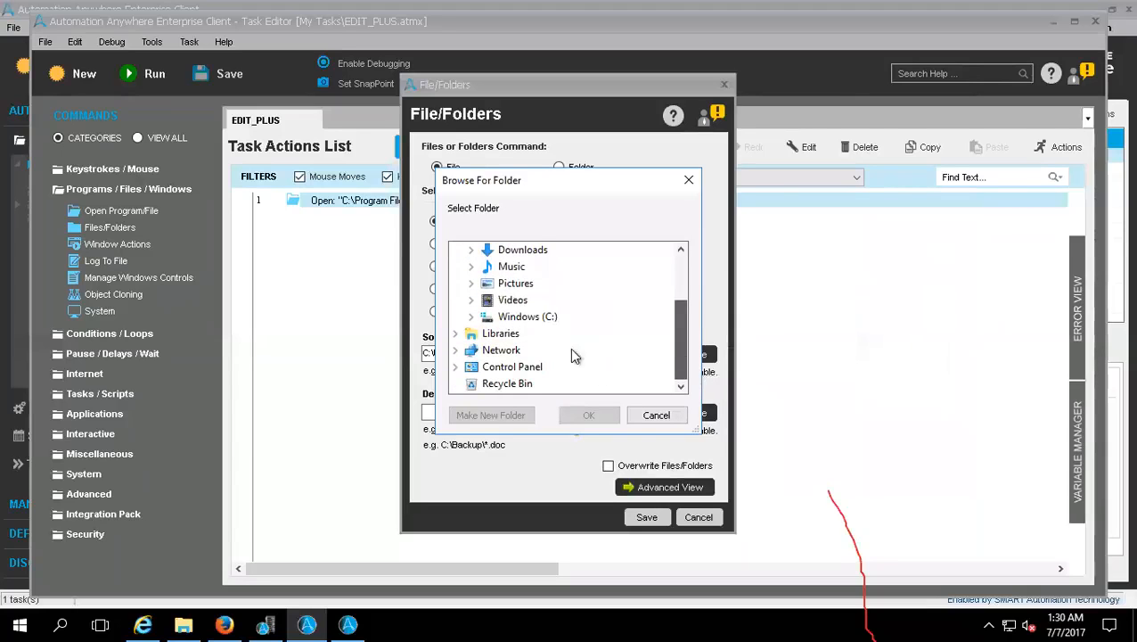
pyautogui.doubleClick(533, 318)
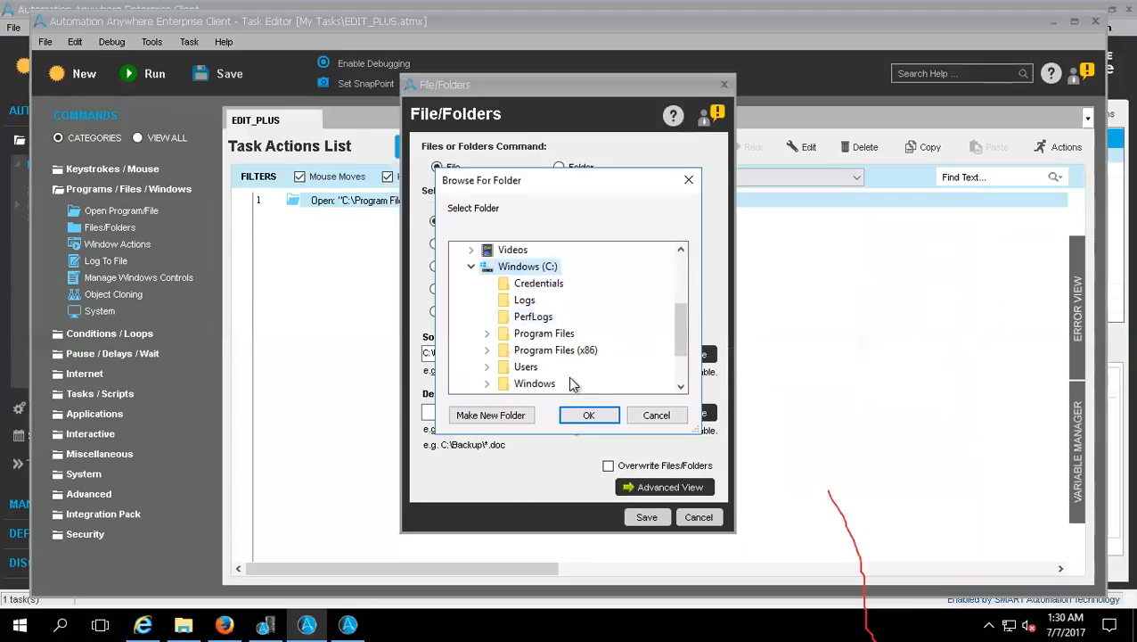
pyautogui.click(539, 287)
pyautogui.click(588, 415)
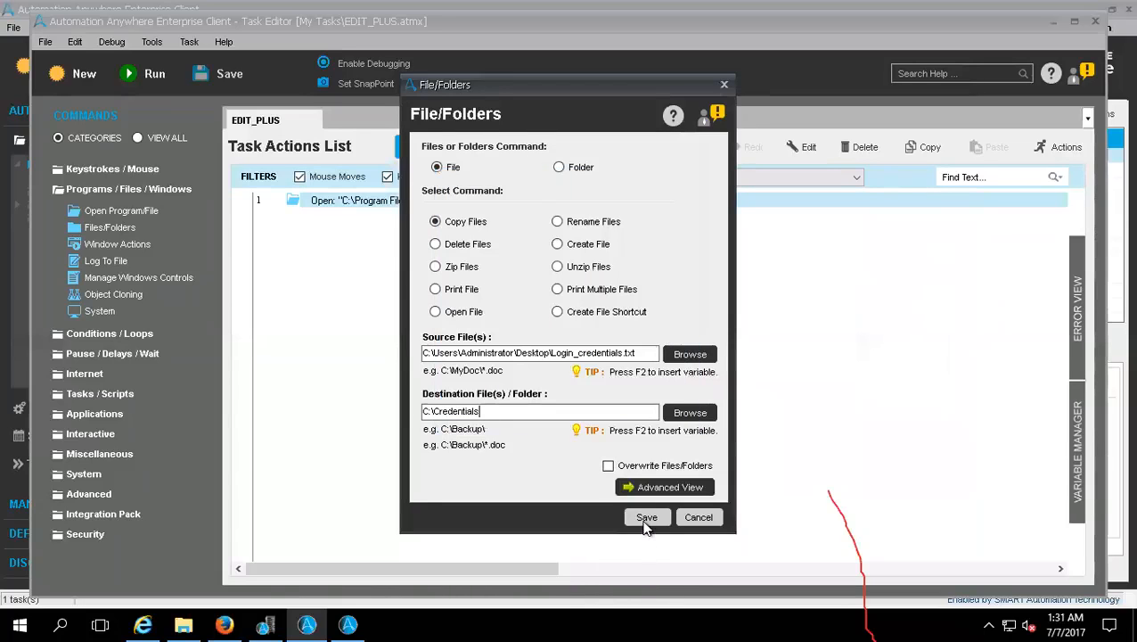
pyautogui.click(646, 517)
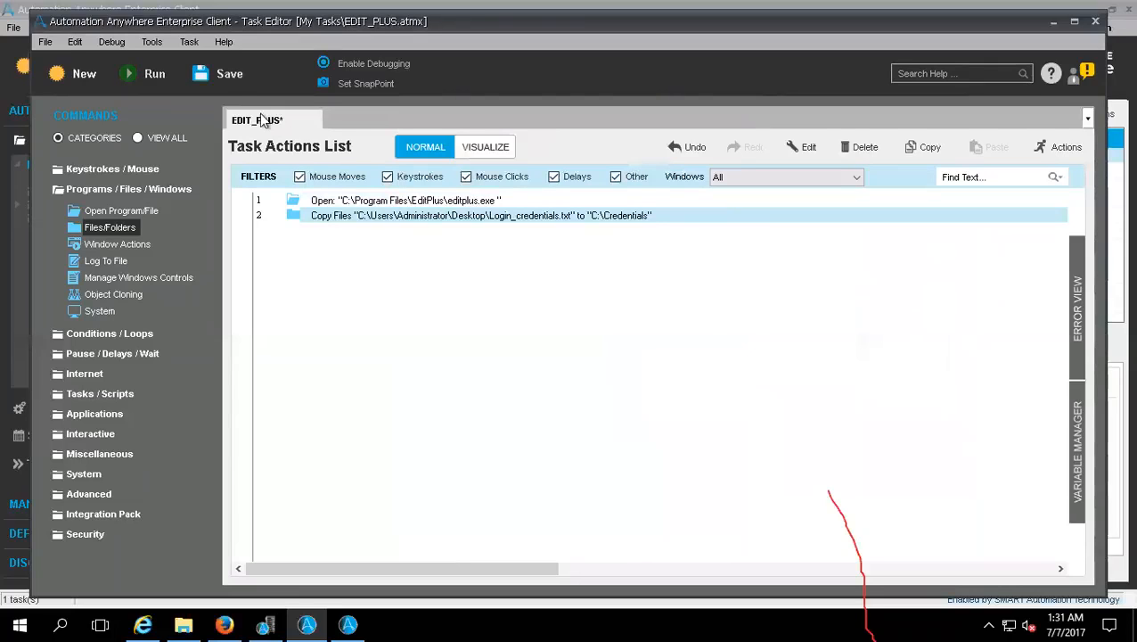
# Step: Save and run the EDIT_PLUS task, and check the C:\Credentials folder in File Explorer for the copied file
pyautogui.click(230, 78)
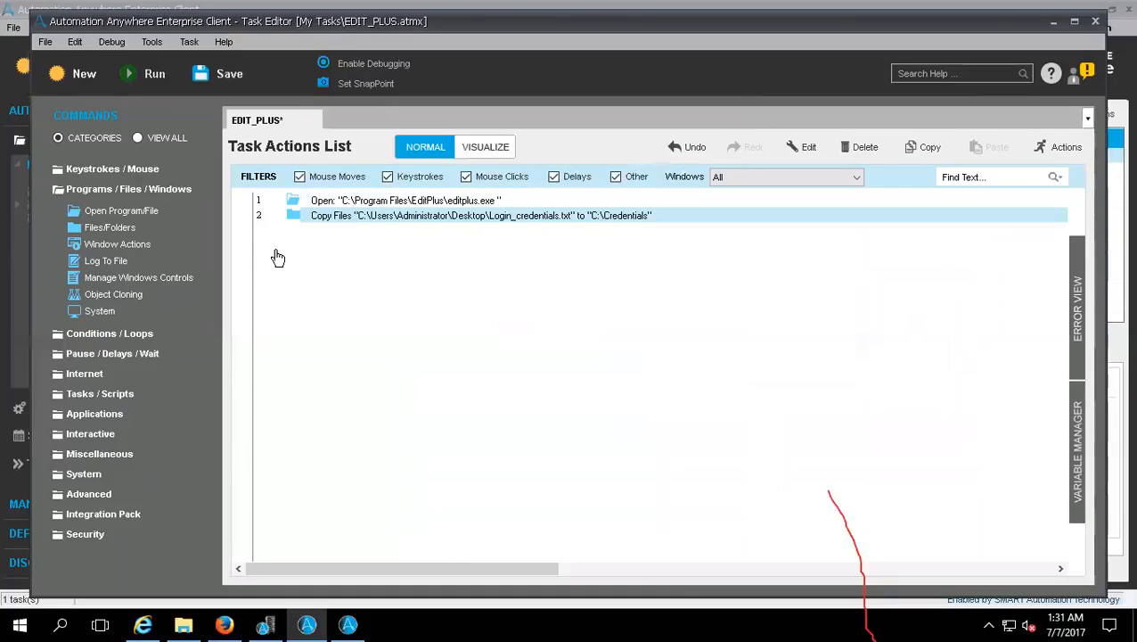
pyautogui.click(155, 78)
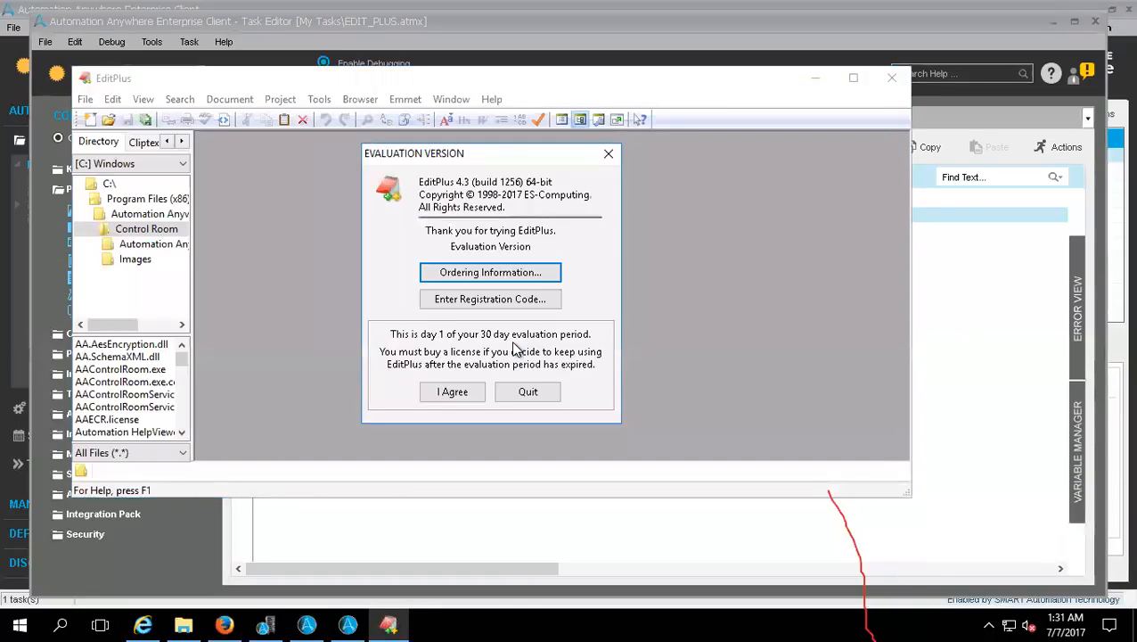
pyautogui.rightClick(462, 617)
pyautogui.click(508, 520)
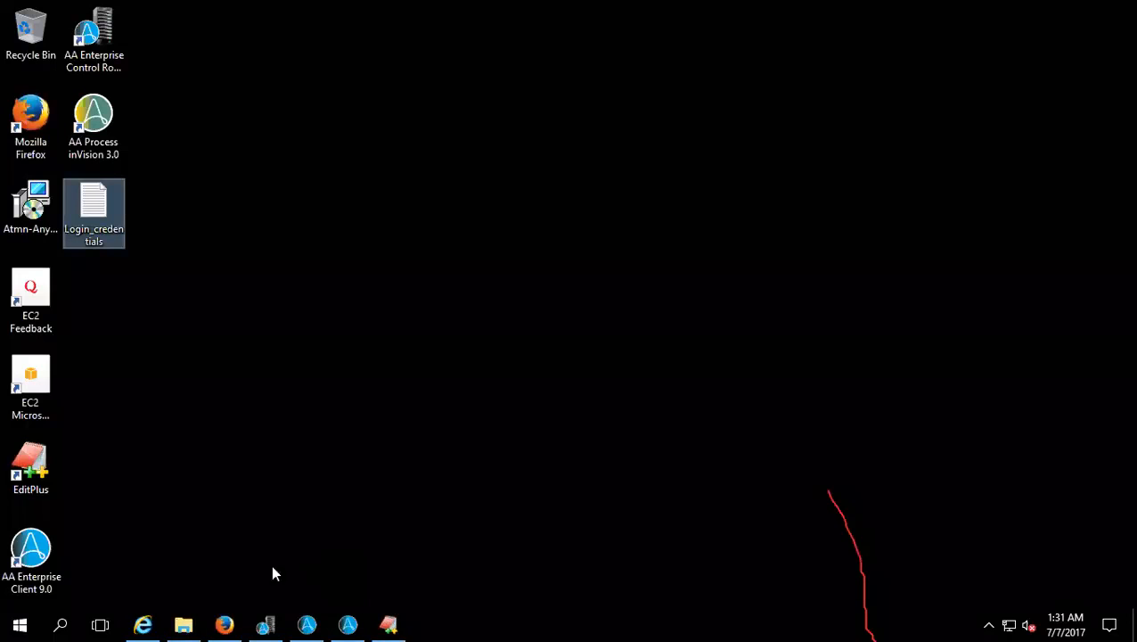
pyautogui.click(184, 622)
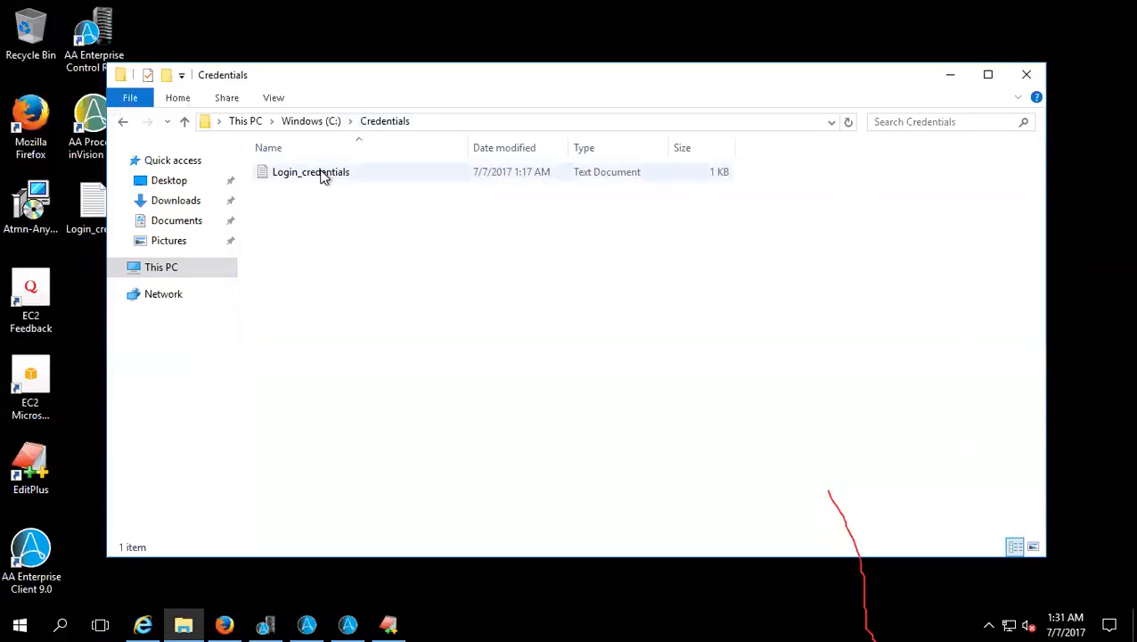
# Step: Back in the Task Editor, add a Files/Folders command that opens Login_credentials.txt from the Desktop
pyautogui.click(350, 622)
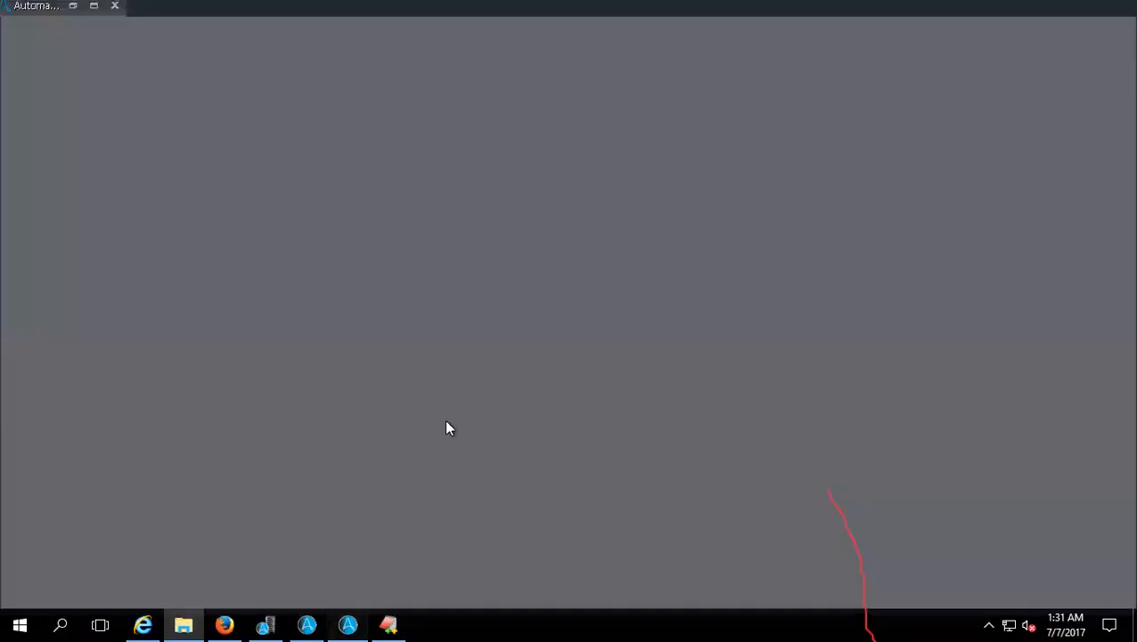
pyautogui.click(307, 616)
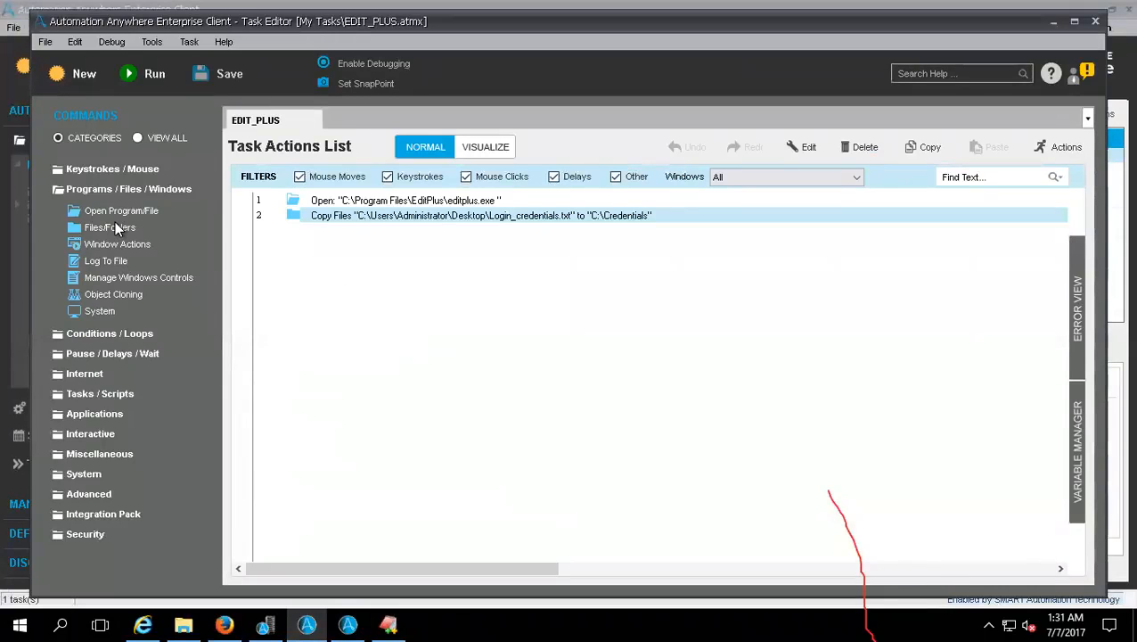
pyautogui.moveTo(91, 233); pyautogui.dragTo(443, 538)
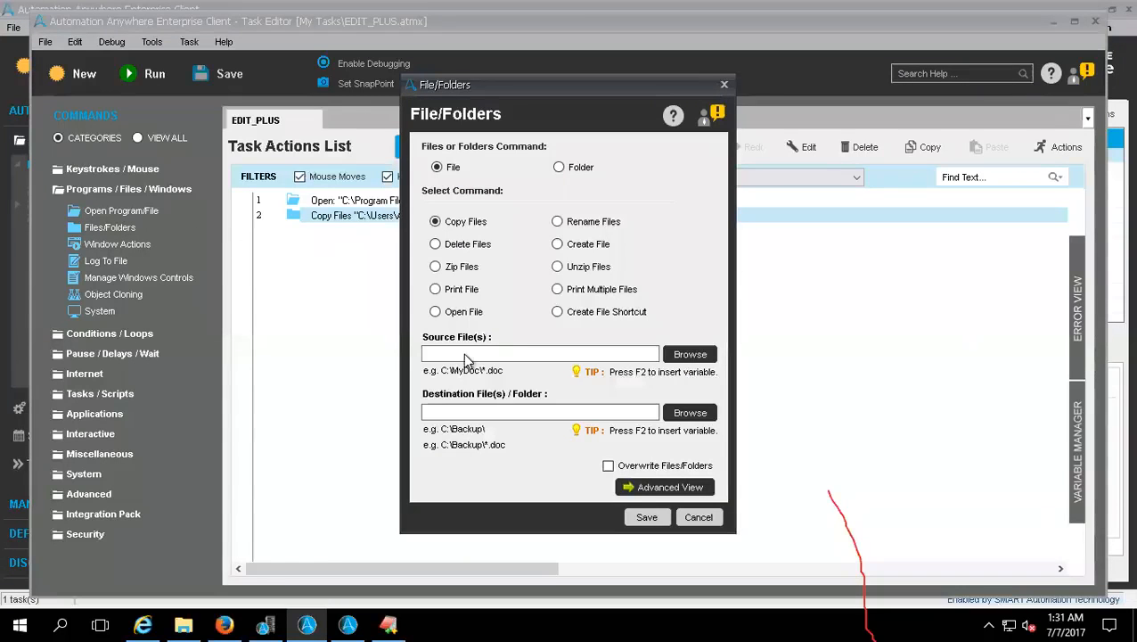
pyautogui.click(435, 312)
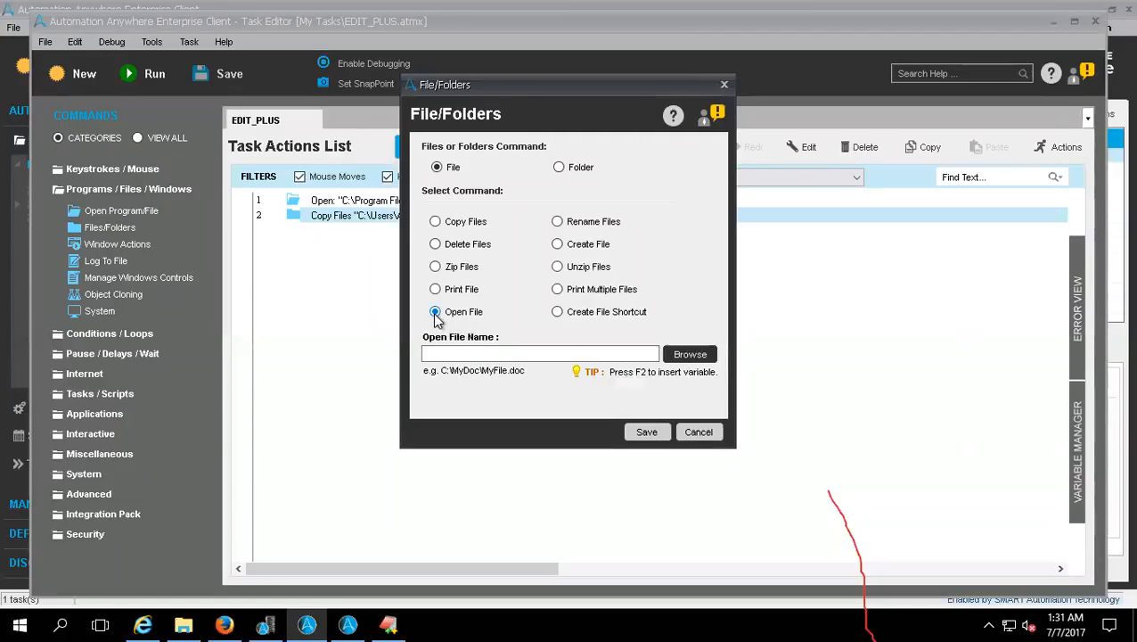
pyautogui.click(681, 354)
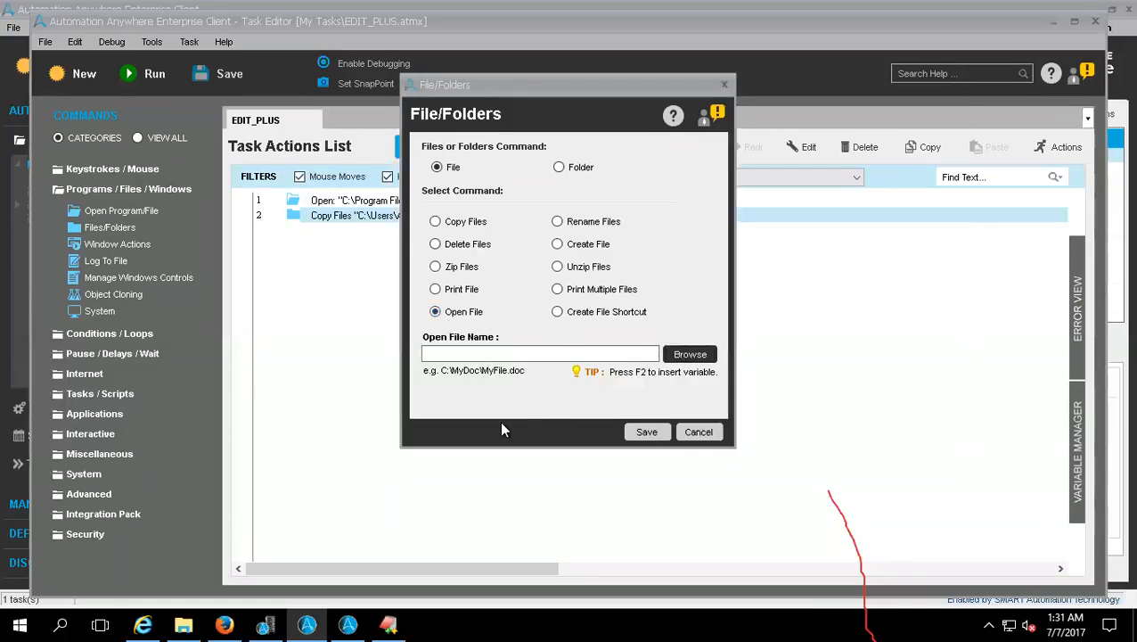
pyautogui.doubleClick(593, 284)
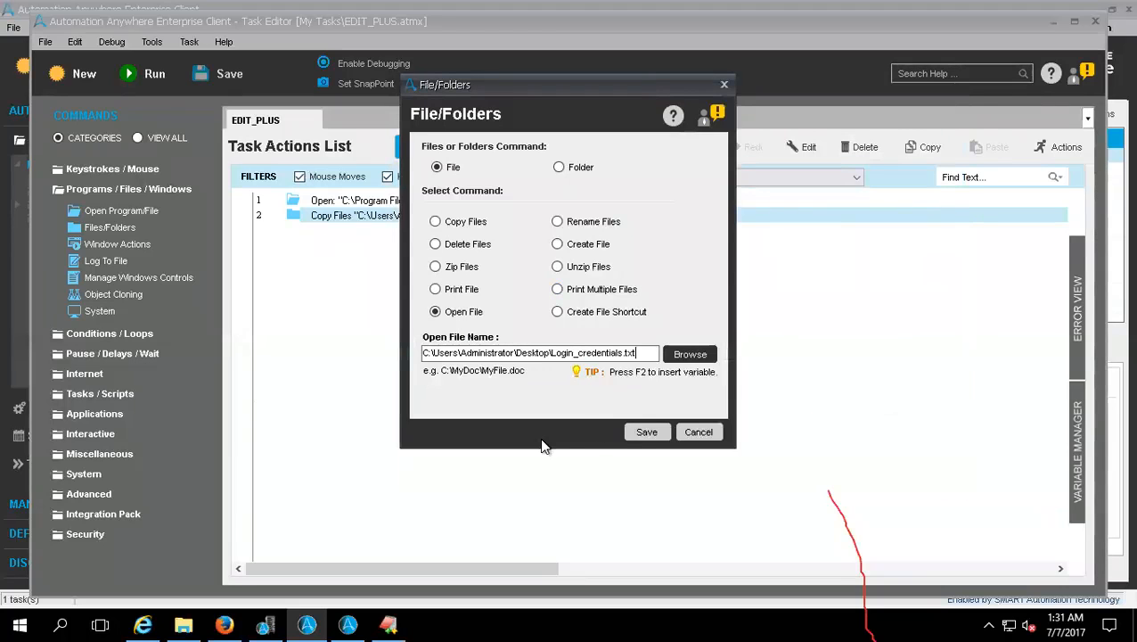
pyautogui.click(644, 432)
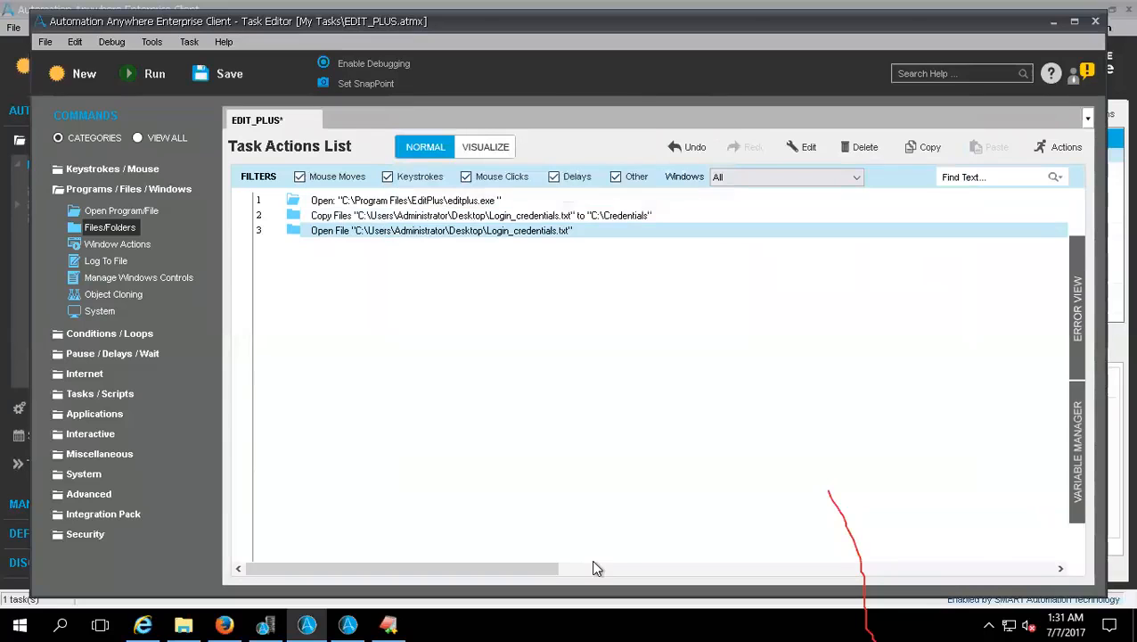
# Step: Edit the Copy Files action to overwrite existing files/folders and save it
pyautogui.doubleClick(415, 215)
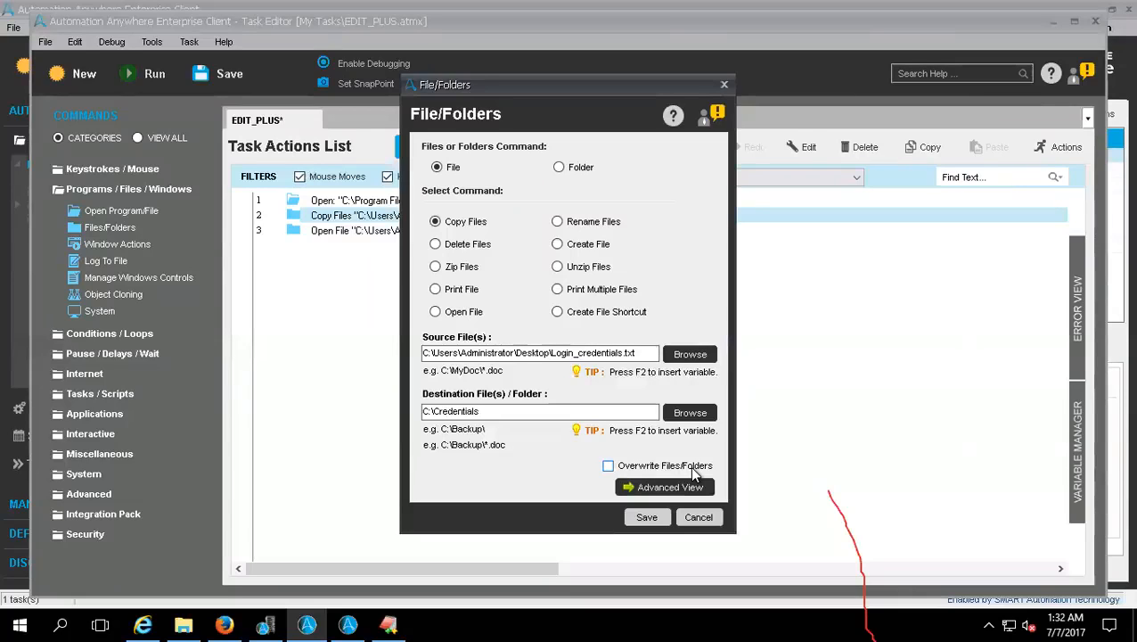
pyautogui.click(609, 466)
pyautogui.click(646, 517)
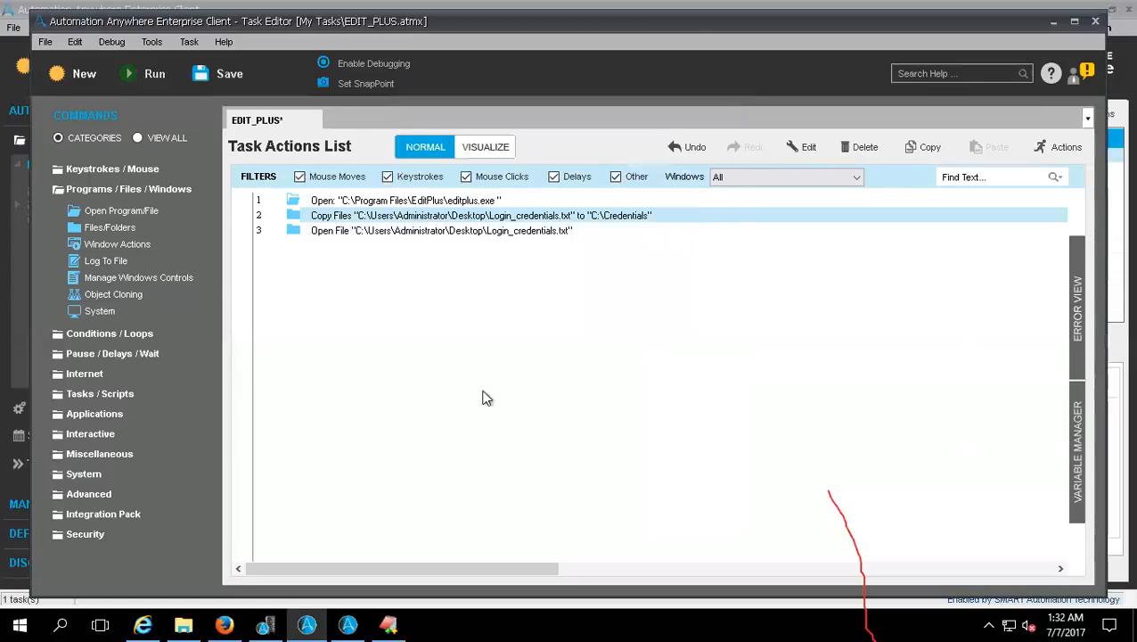
# Step: Delete the action that opens editplus.exe from the task actions list
pyautogui.click(340, 204)
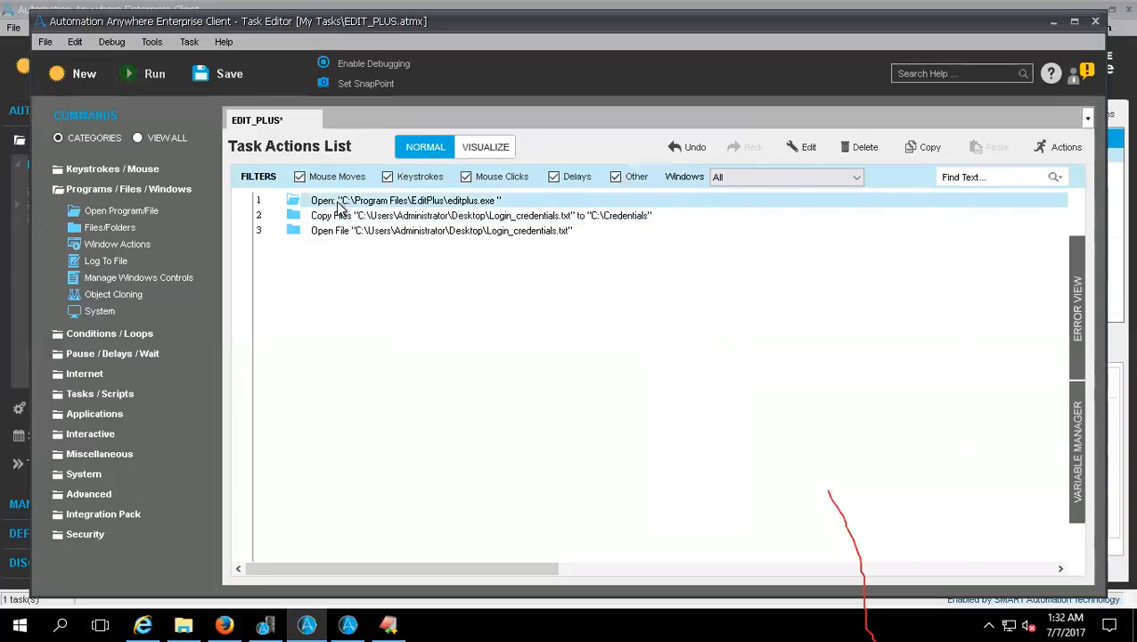
pyautogui.click(862, 147)
pyautogui.press('Return')
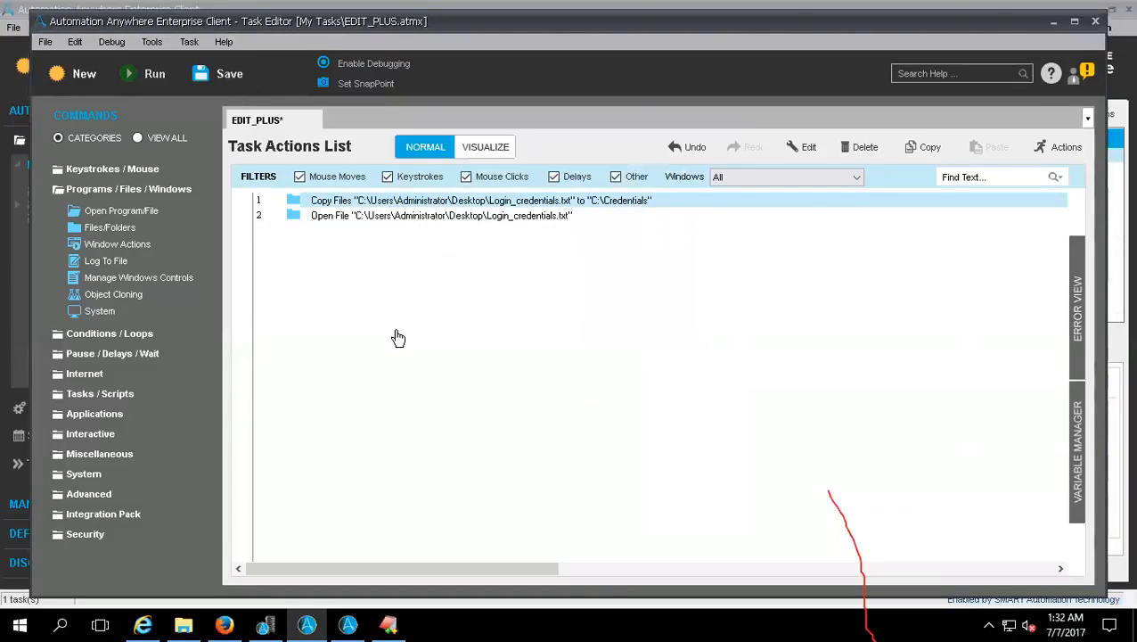
# Step: Save and run the EDIT_PLUS task, and exit the Notepad window it opens
pyautogui.hotkey('ctrl', 's')
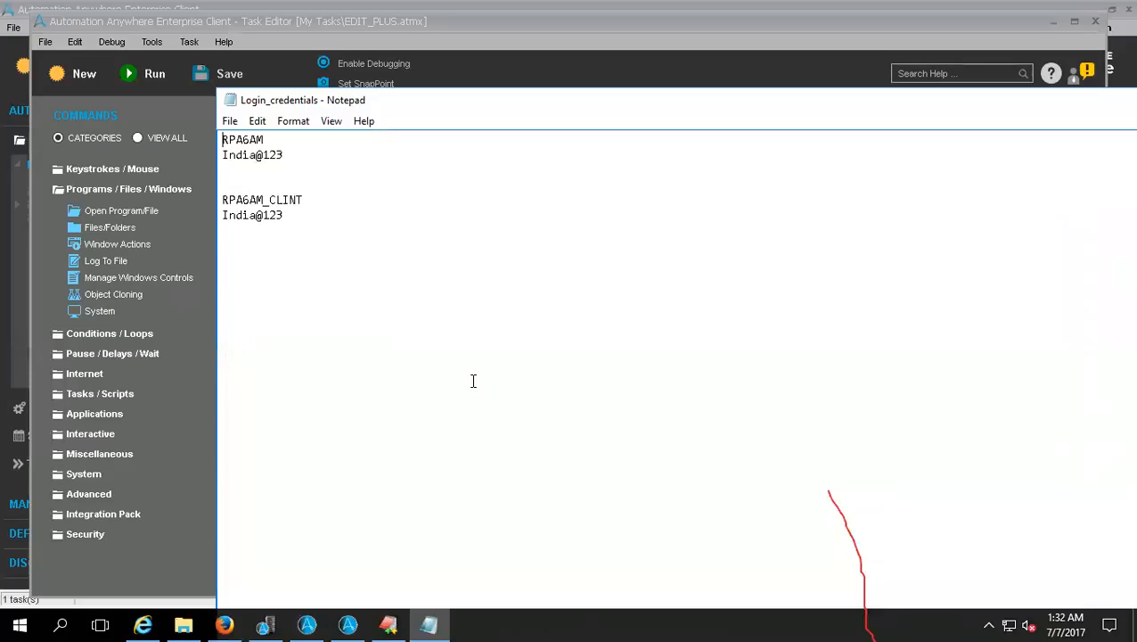
pyautogui.click(229, 121)
pyautogui.click(250, 263)
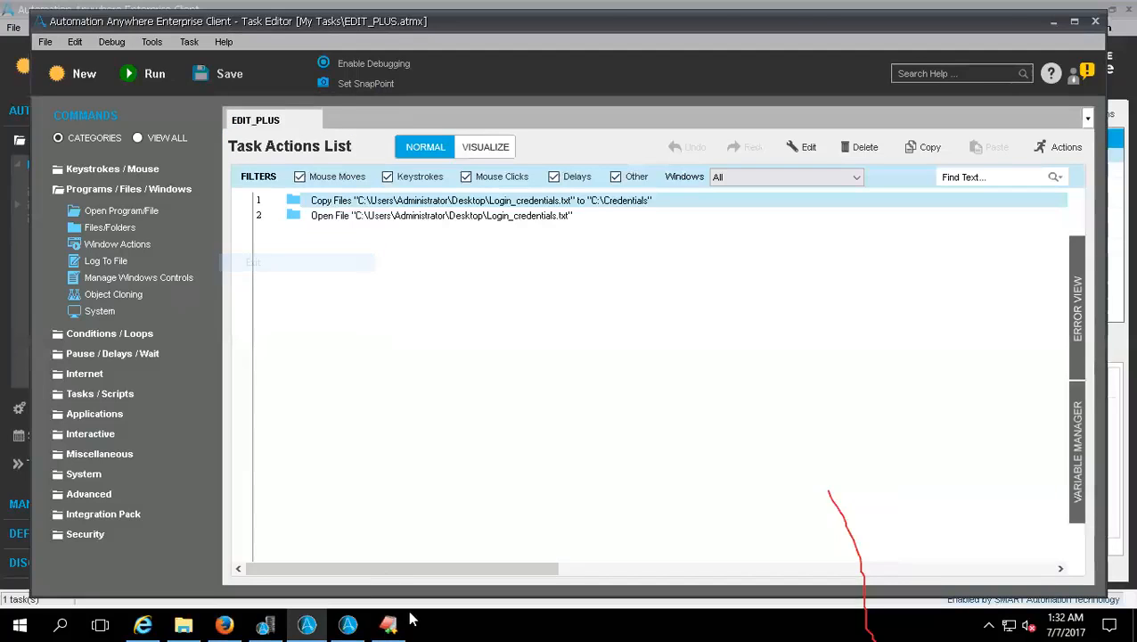
# Step: Show the desktop and open Login_credentials.txt, making Notepad the app always used for .txt files
pyautogui.rightClick(462, 620)
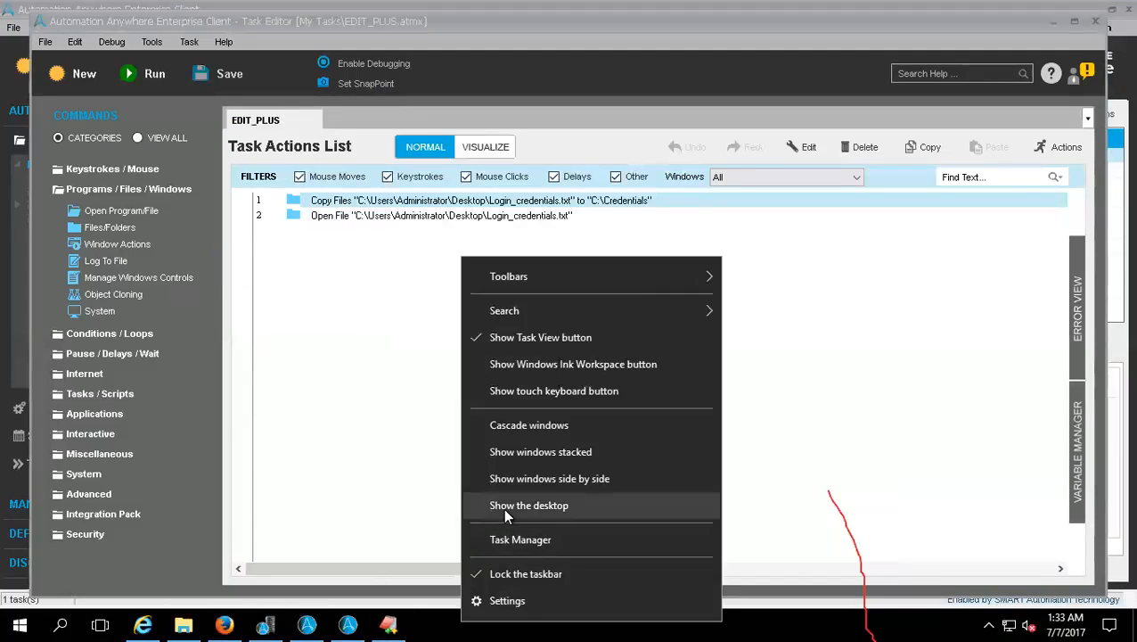
pyautogui.click(502, 508)
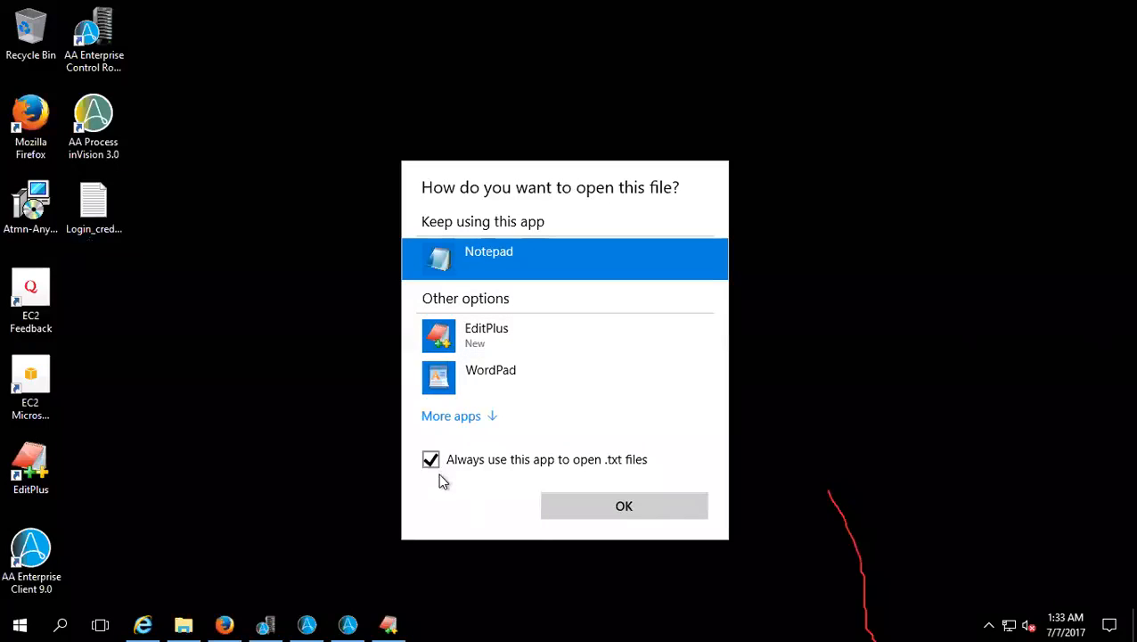
pyautogui.click(563, 512)
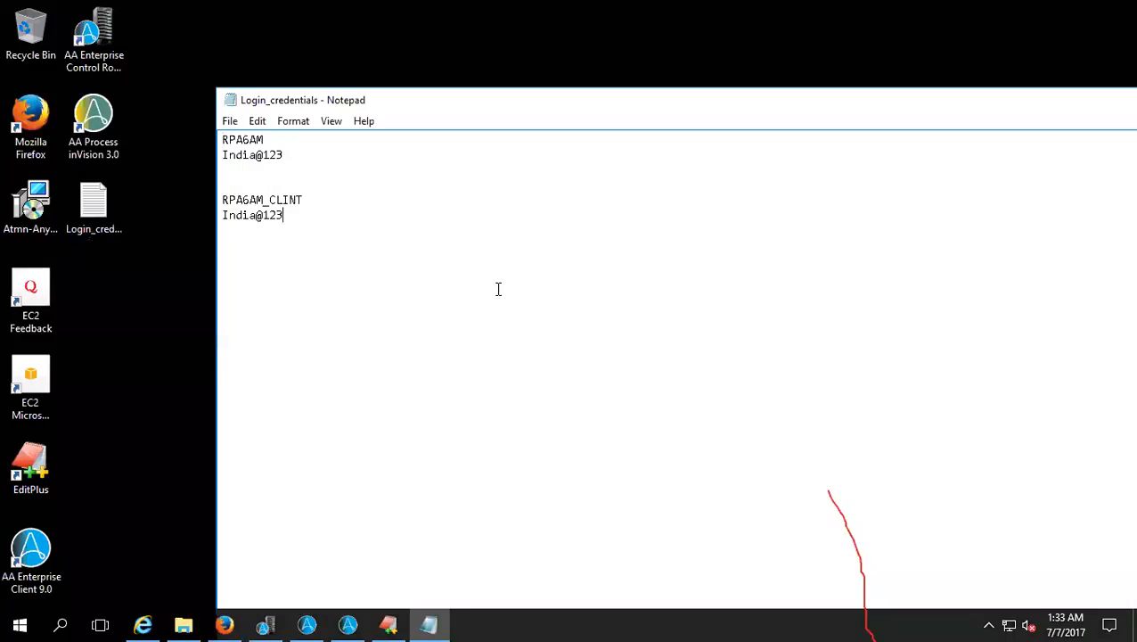
# Step: Add the line "Latest file" at the end of Login_credentials.txt, save it and close Notepad
pyautogui.press('Return')
pyautogui.press('Return')
pyautogui.write('Latest file')
pyautogui.rightClick(429, 621)
pyautogui.click(405, 586)
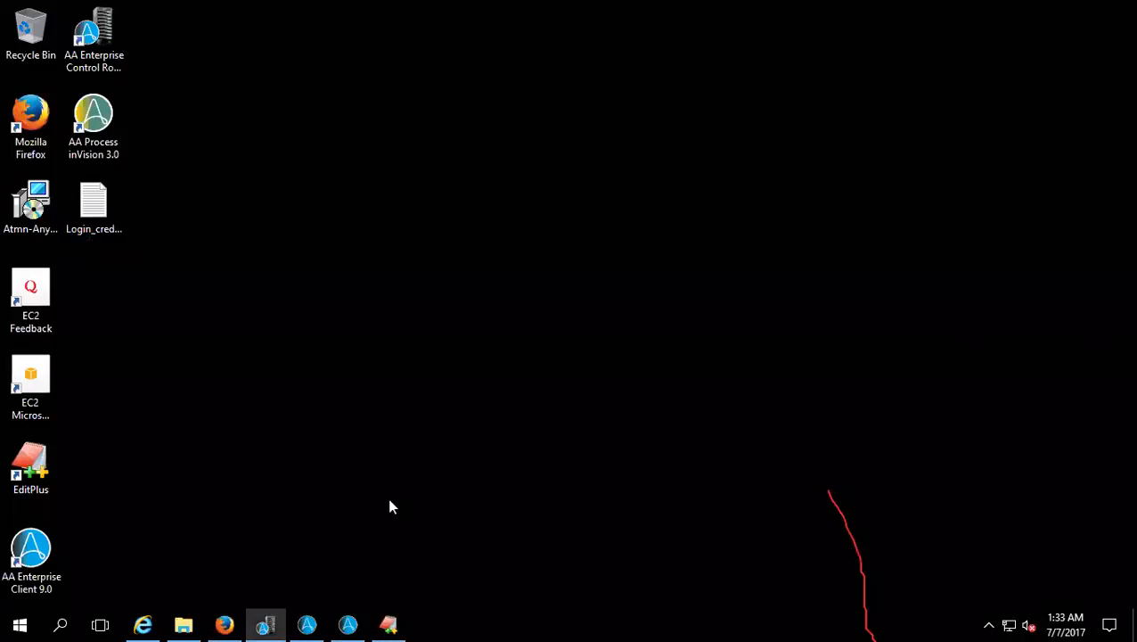
# Step: Return to the Task Editor and run the EDIT_PLUS task
pyautogui.click(347, 624)
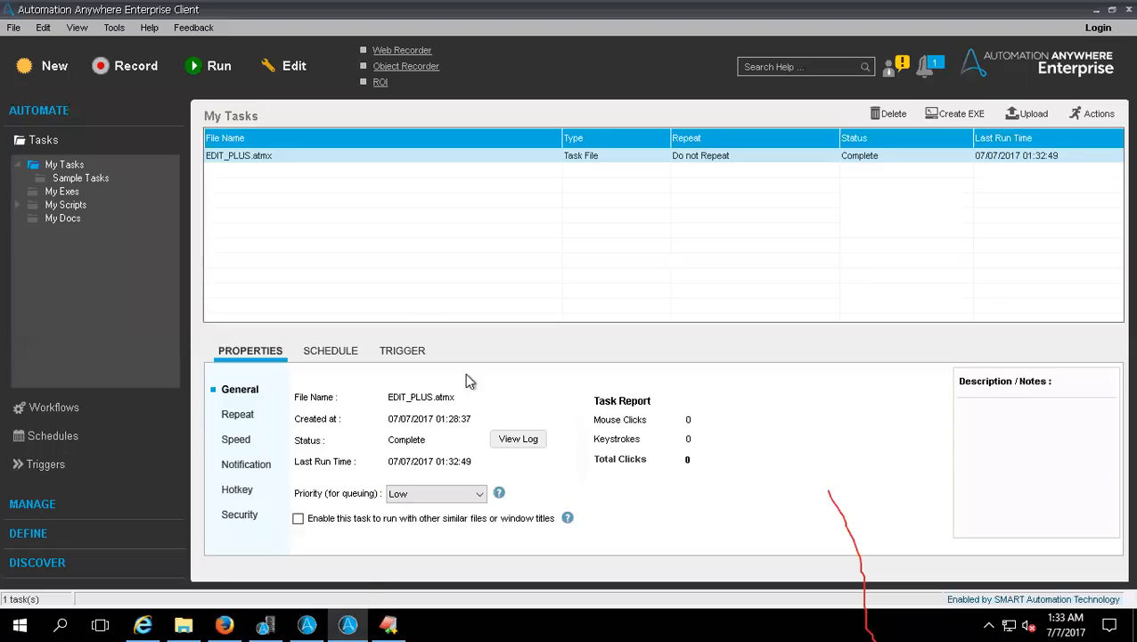
pyautogui.click(307, 621)
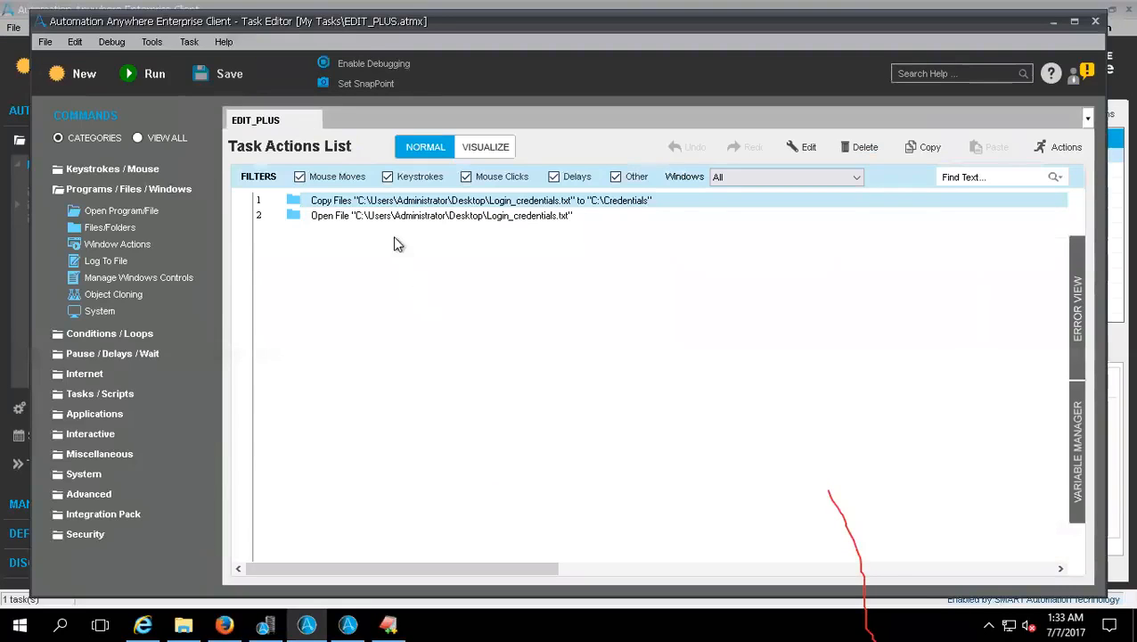
pyautogui.click(157, 82)
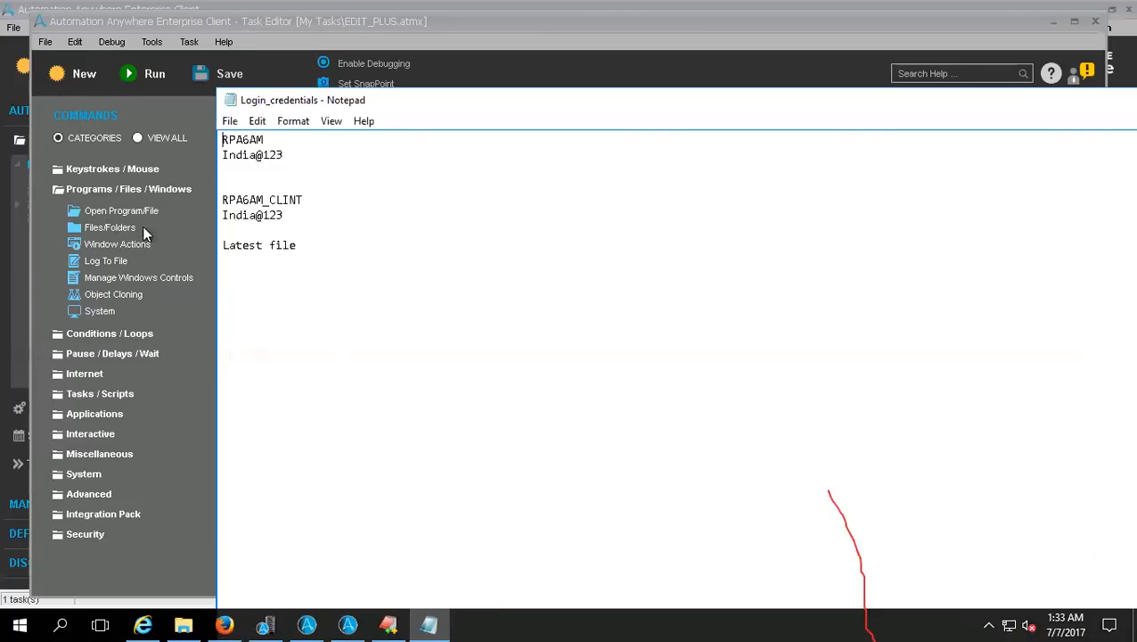
# Step: Start a Files/Folders command for folders and examine the size and date filters in its advanced view
pyautogui.doubleClick(107, 229)
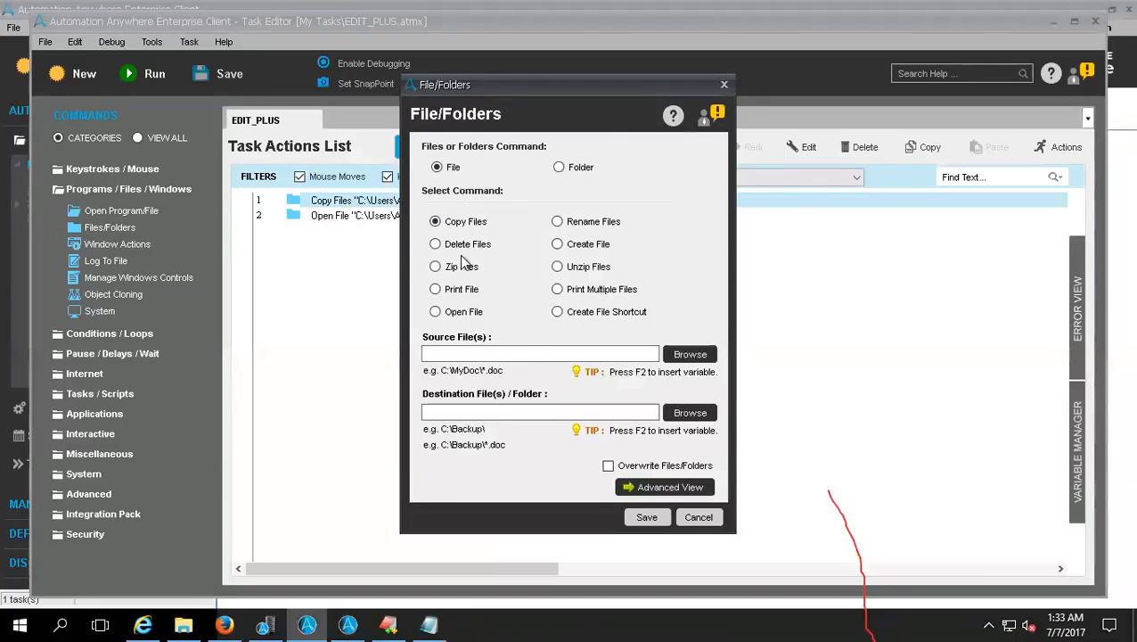
pyautogui.click(558, 169)
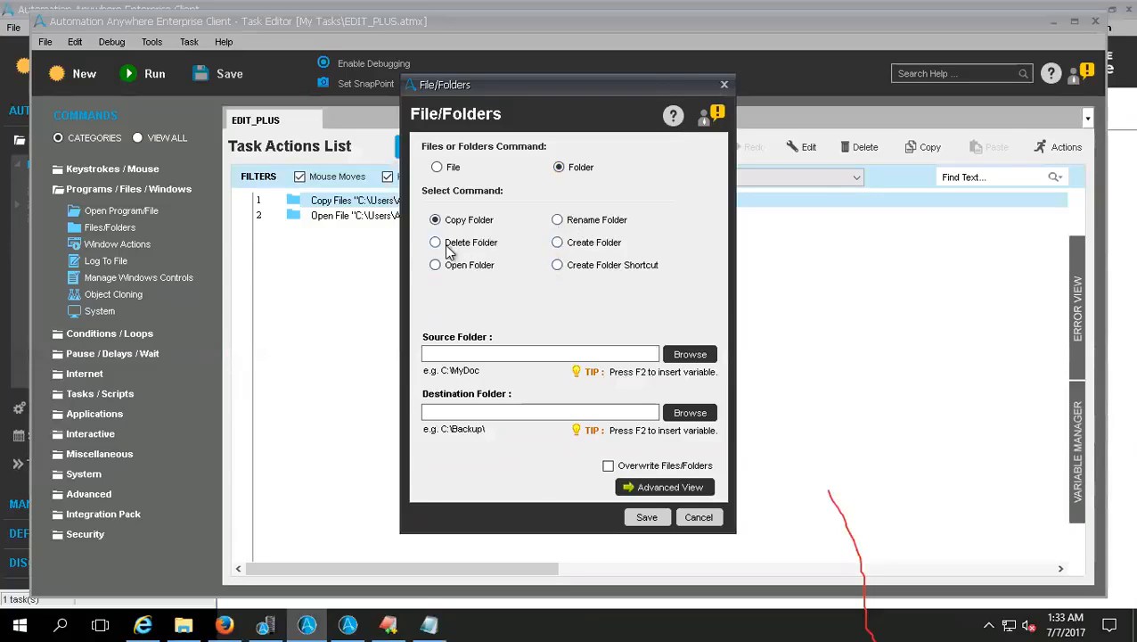
pyautogui.click(642, 492)
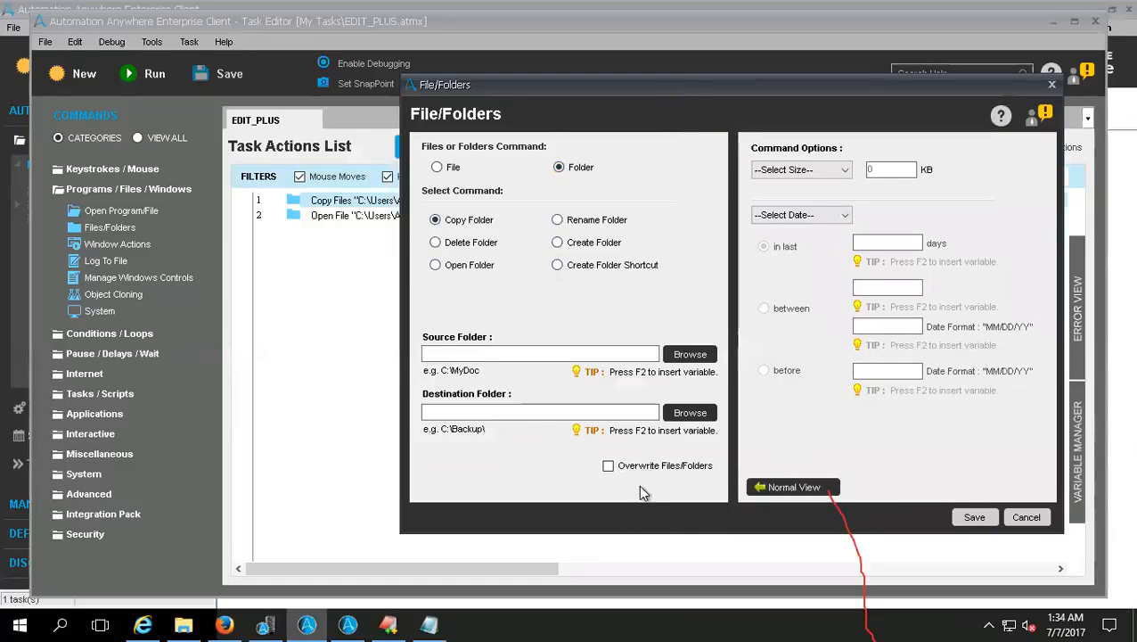
pyautogui.click(784, 174)
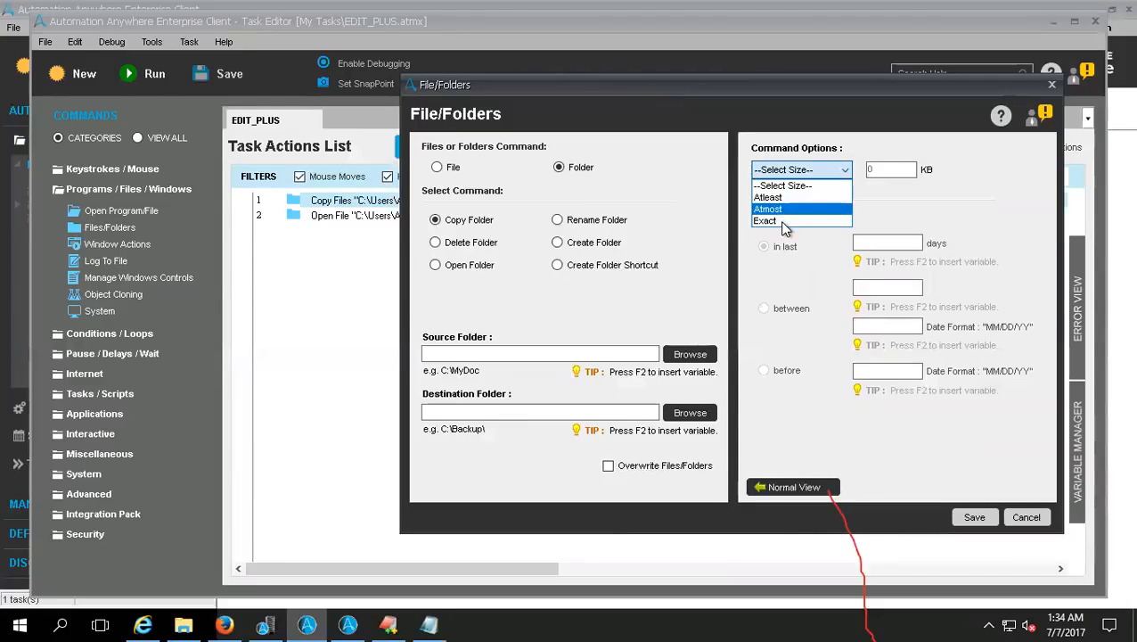
pyautogui.click(885, 200)
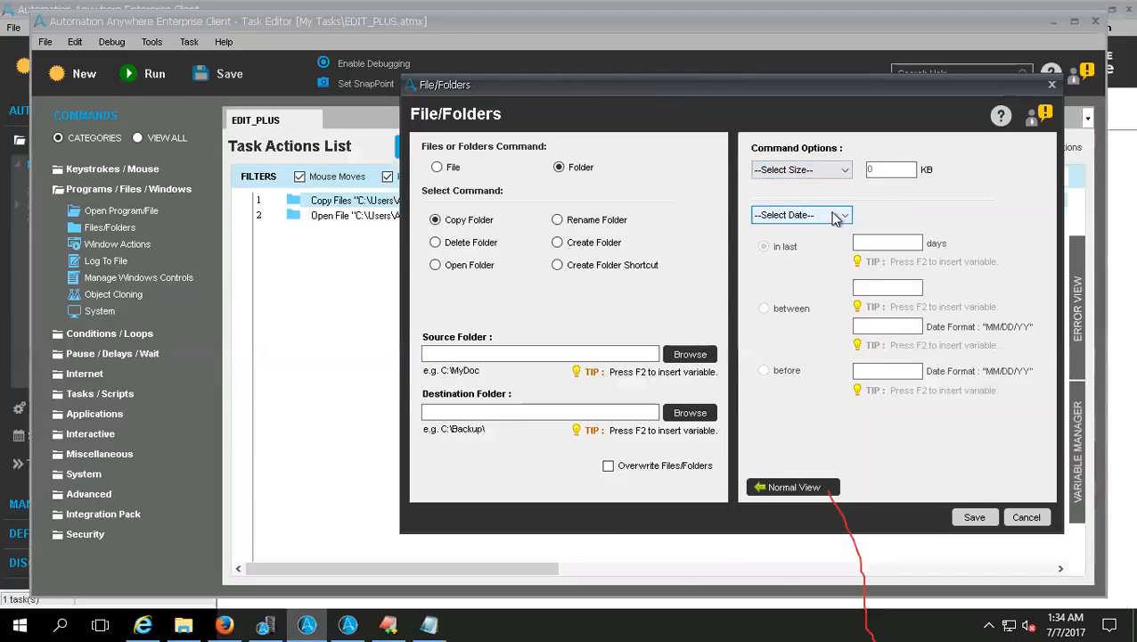
pyautogui.click(836, 220)
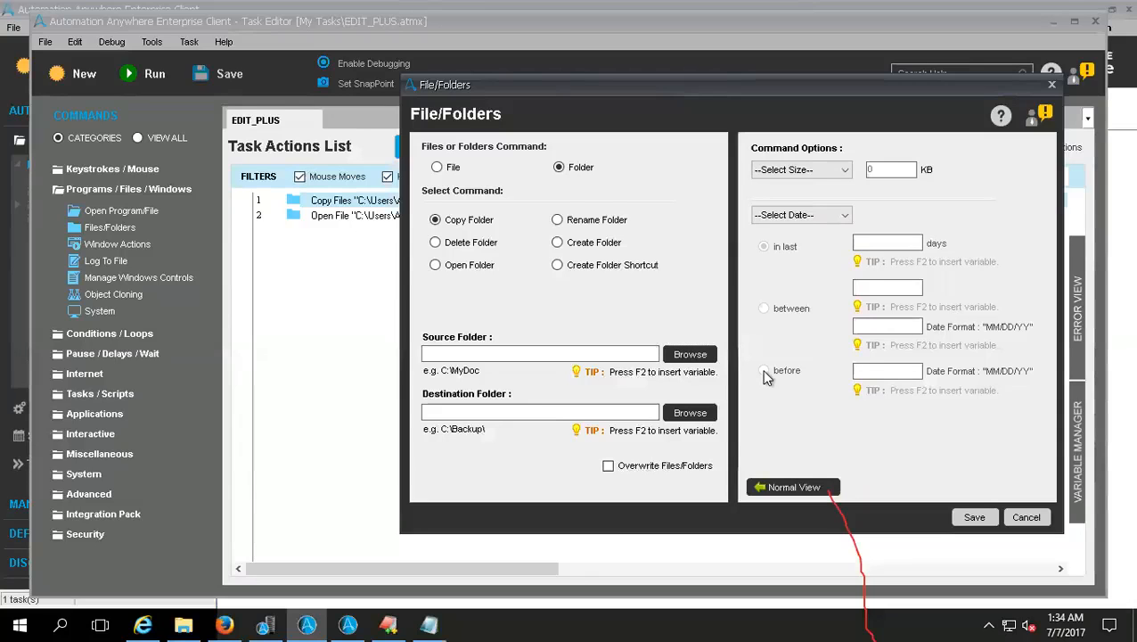
# Step: Try the Created Date filter with the before option, return to normal view, and leave the folder command without saving
pyautogui.click(833, 216)
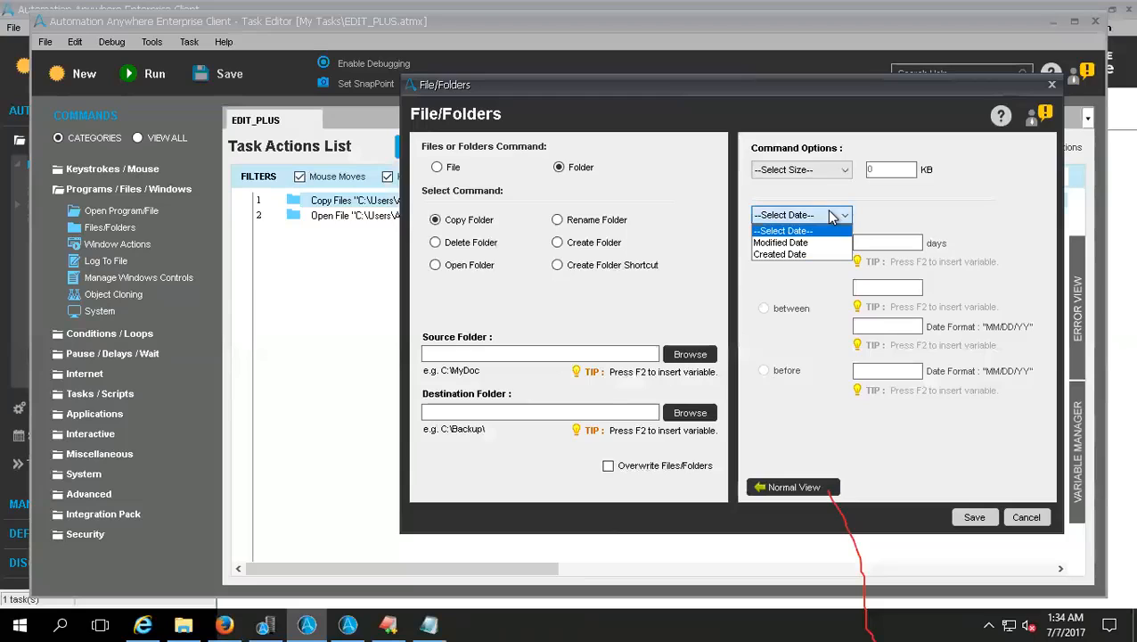
pyautogui.click(807, 254)
pyautogui.click(765, 372)
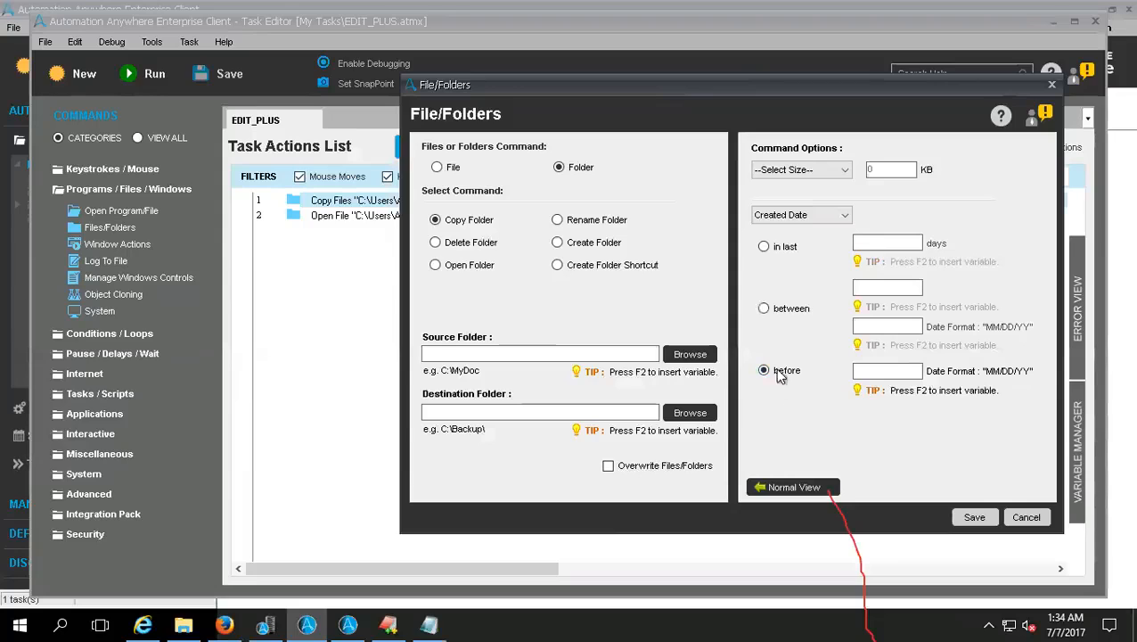
pyautogui.click(797, 170)
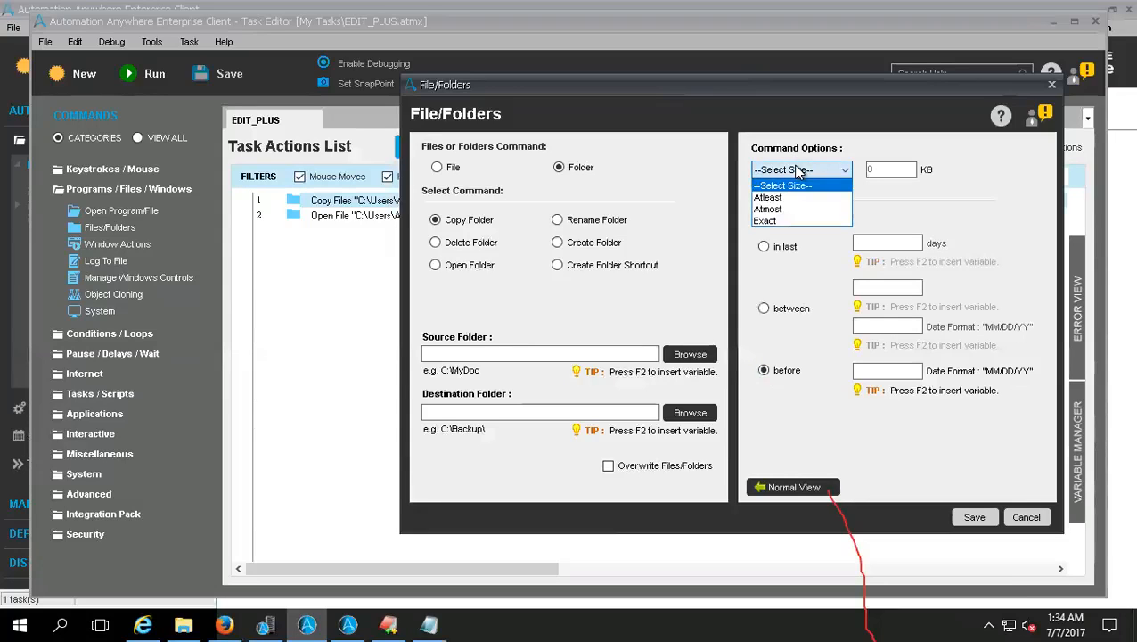
pyautogui.click(797, 170)
pyautogui.click(802, 215)
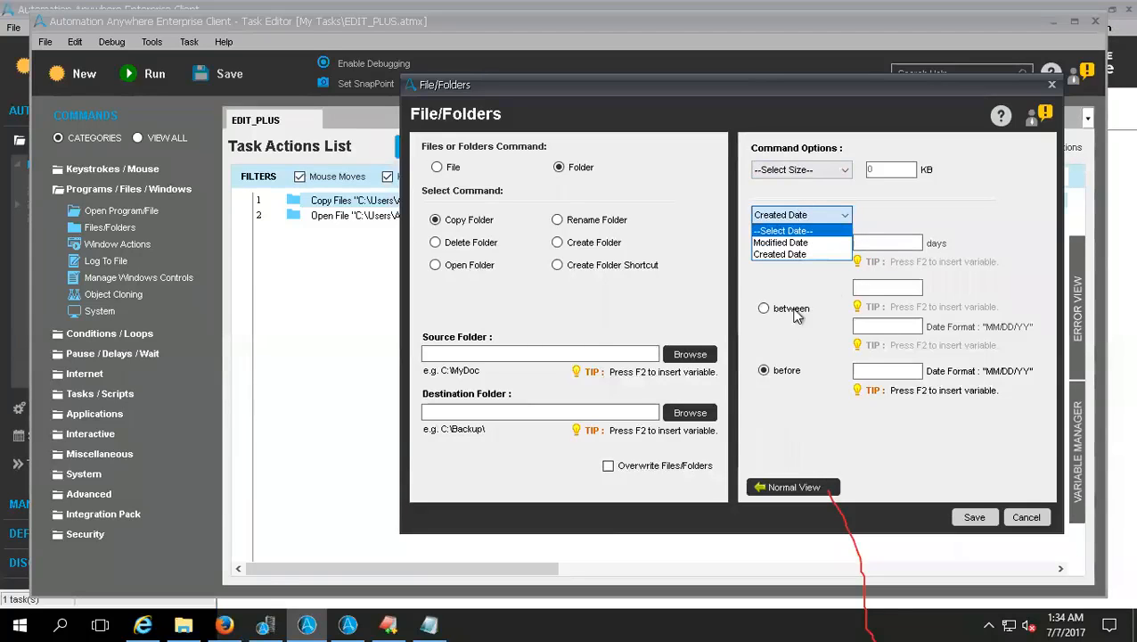
pyautogui.click(782, 495)
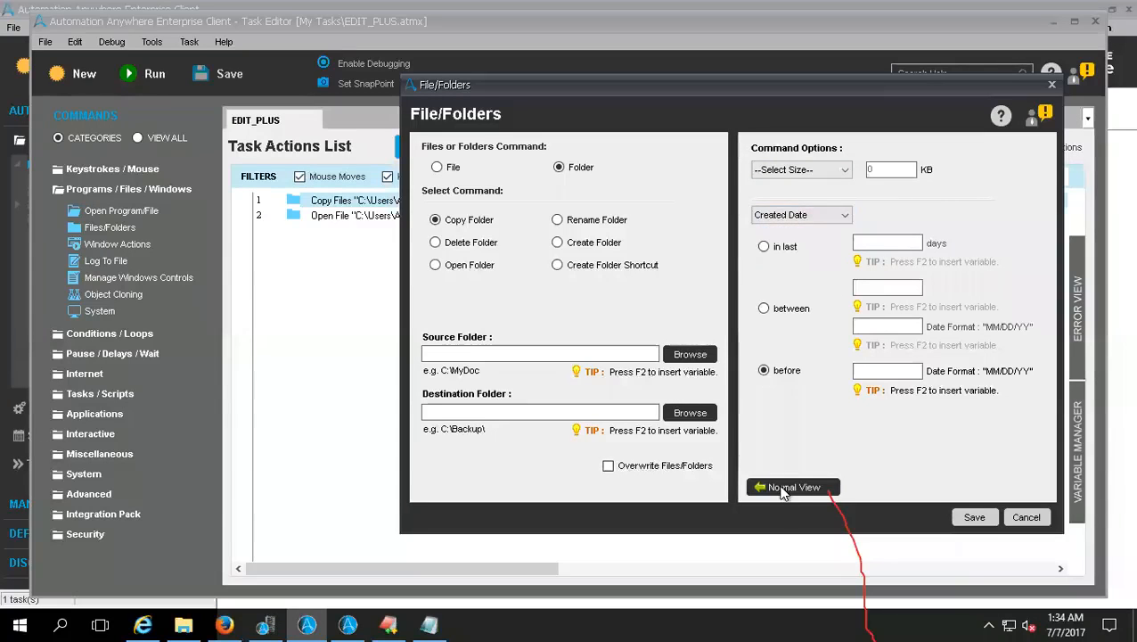
pyautogui.click(784, 488)
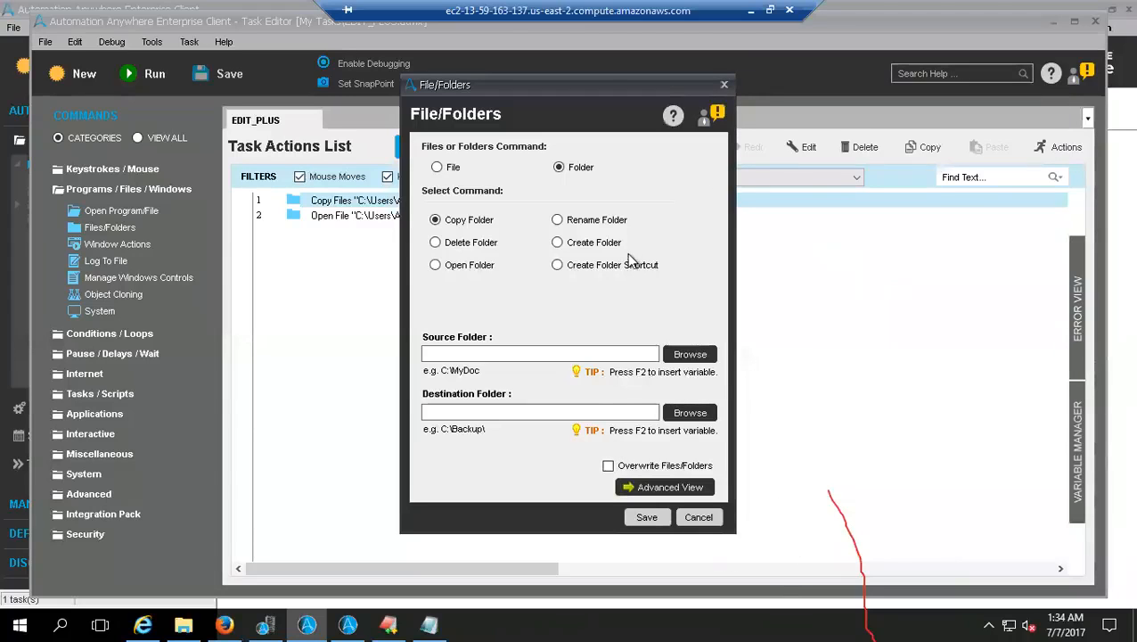
pyautogui.press('Escape')
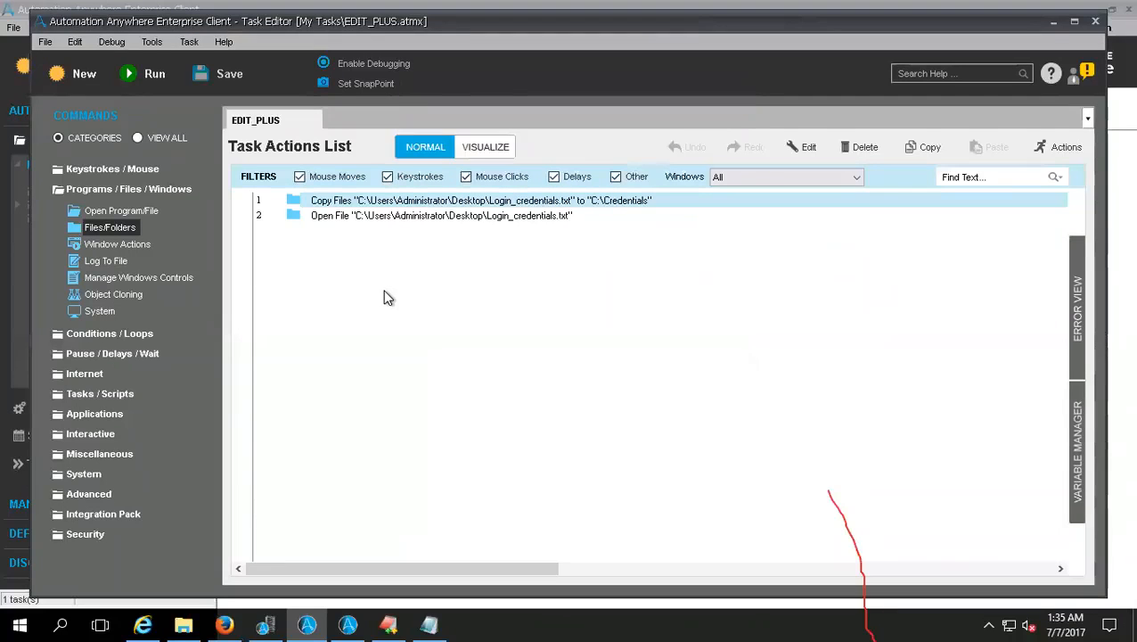
pyautogui.click(109, 210)
pyautogui.click(120, 227)
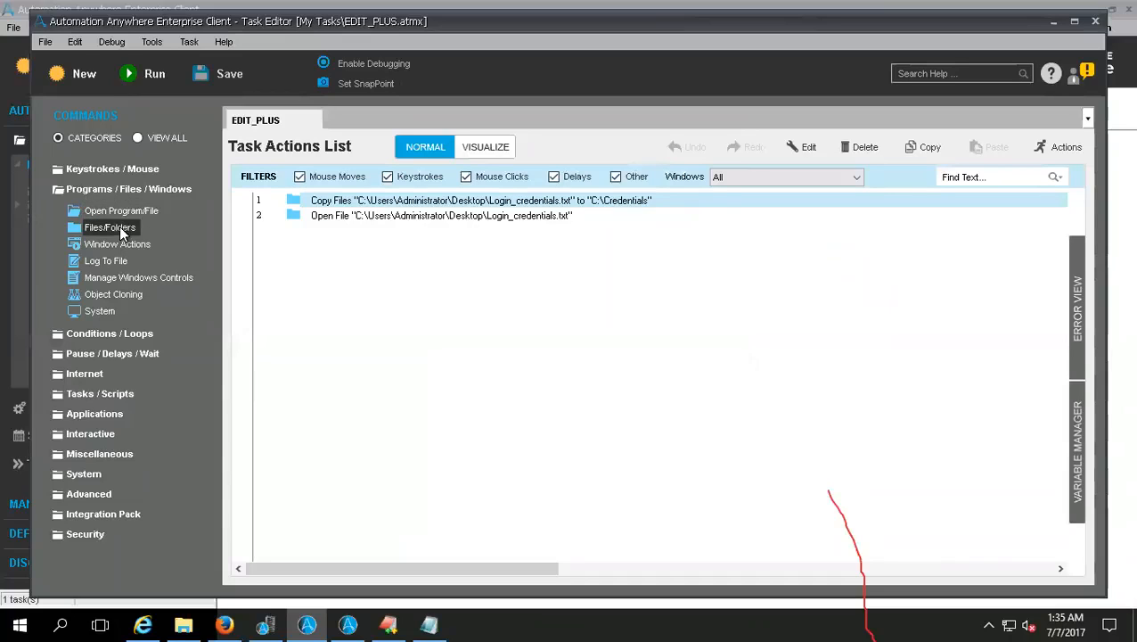